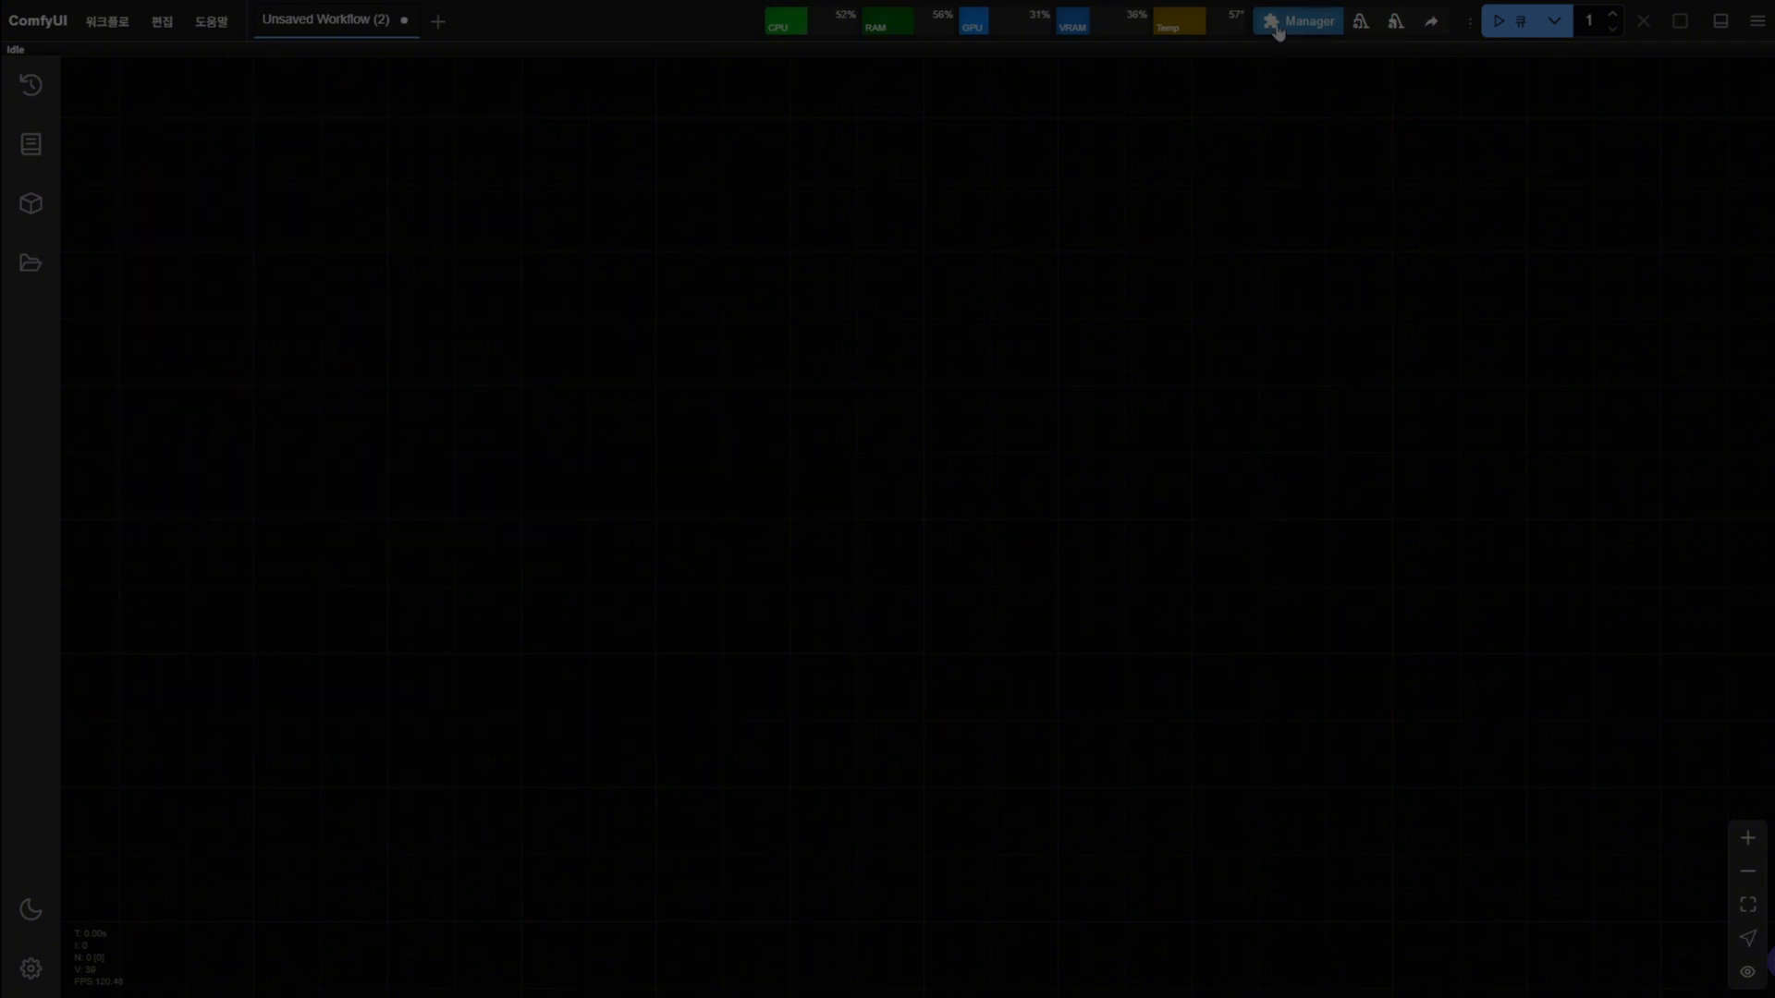
# Search the custom nodes list in the manager for "video" packages, such as VideoHelperSuite, and close the manager
pyautogui.click(1280, 21)
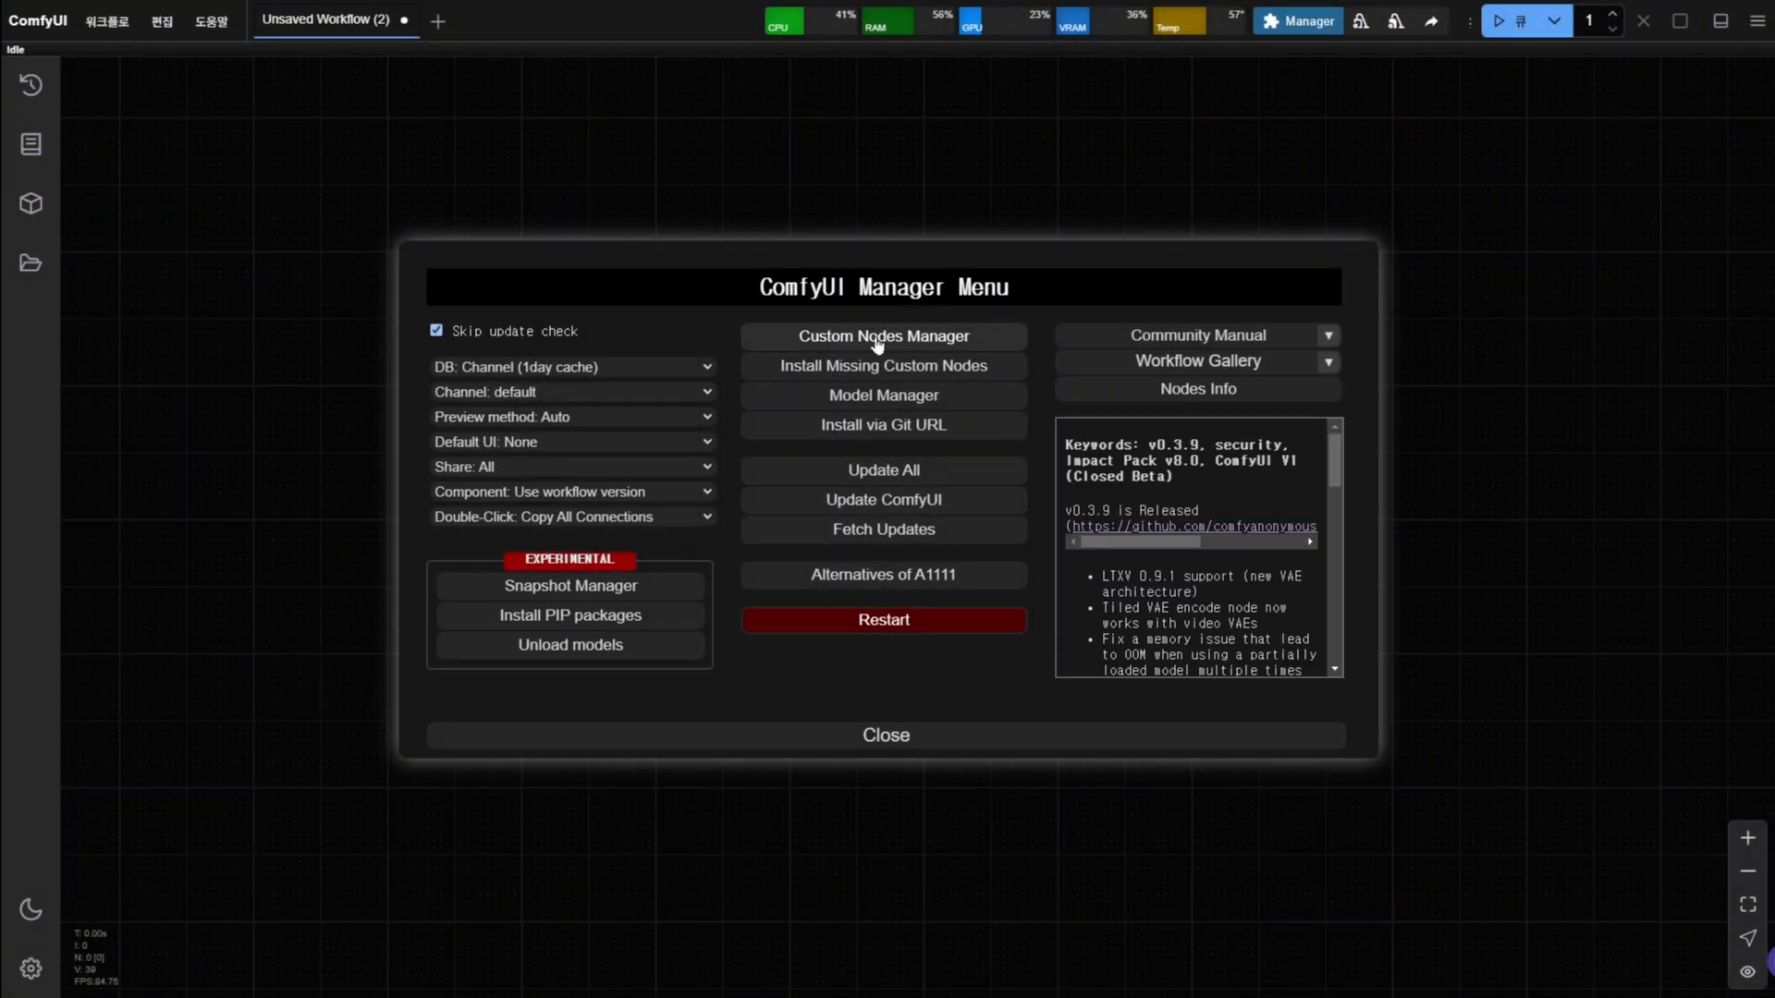
pyautogui.click(878, 340)
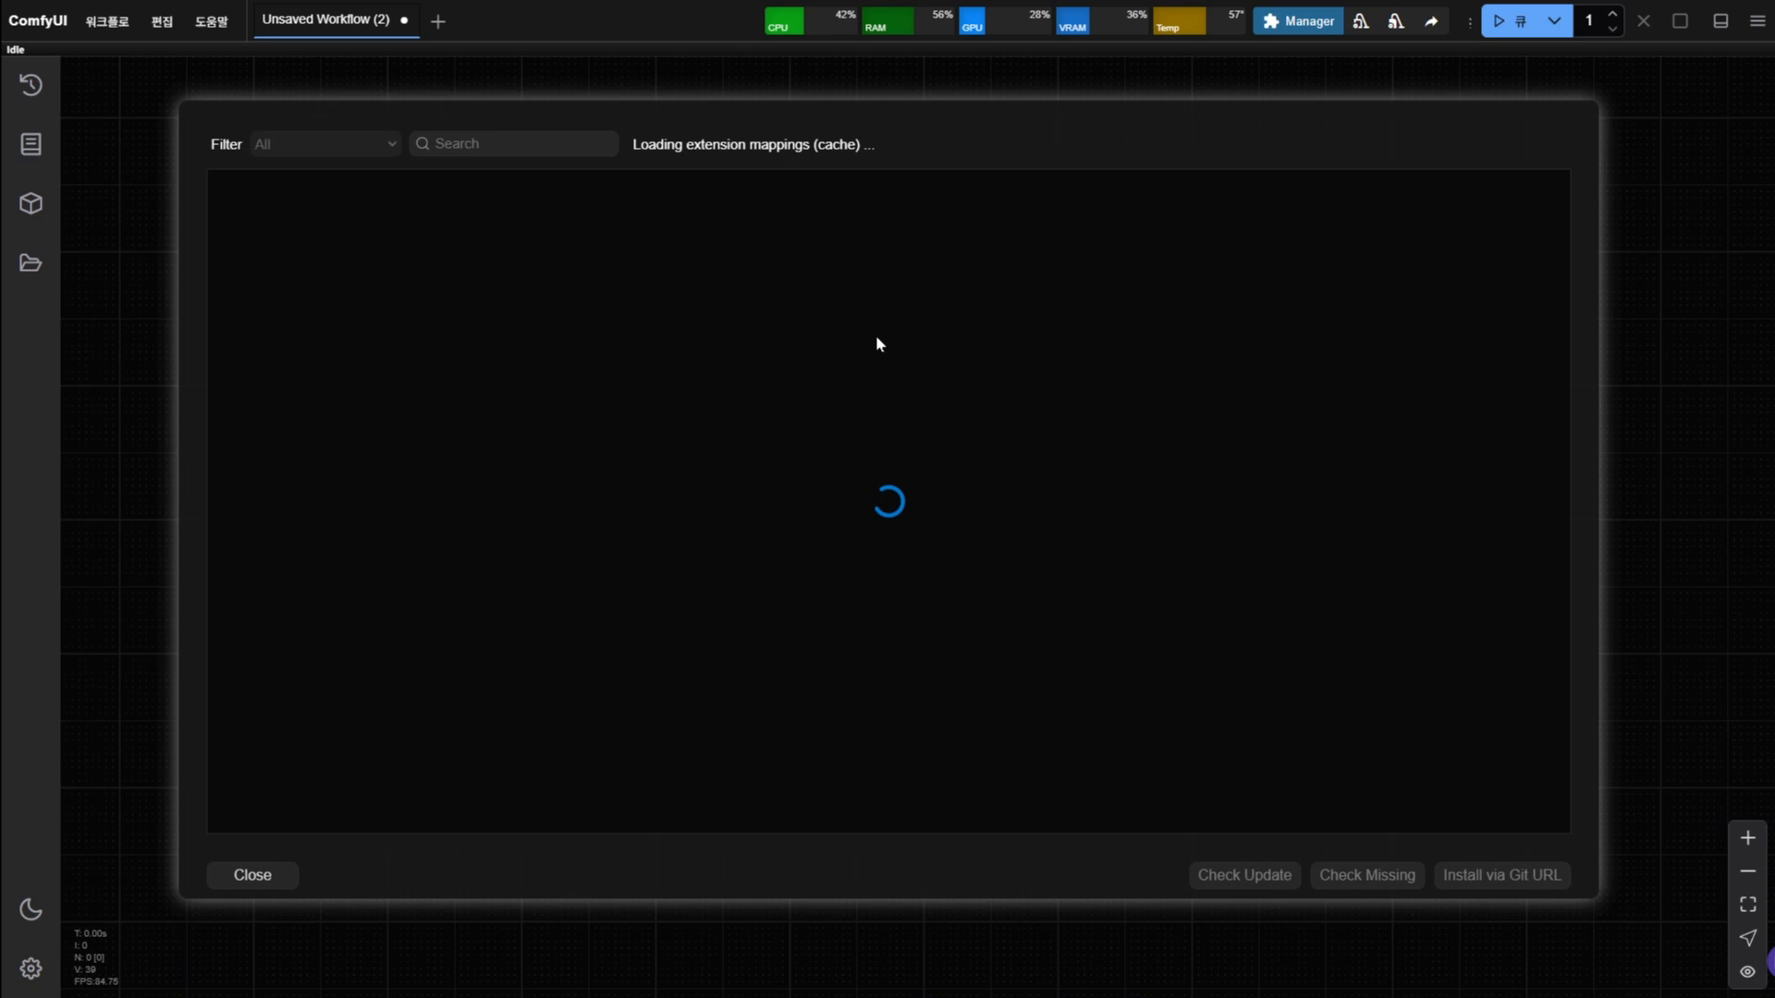
pyautogui.click(456, 142)
pyautogui.write('video')
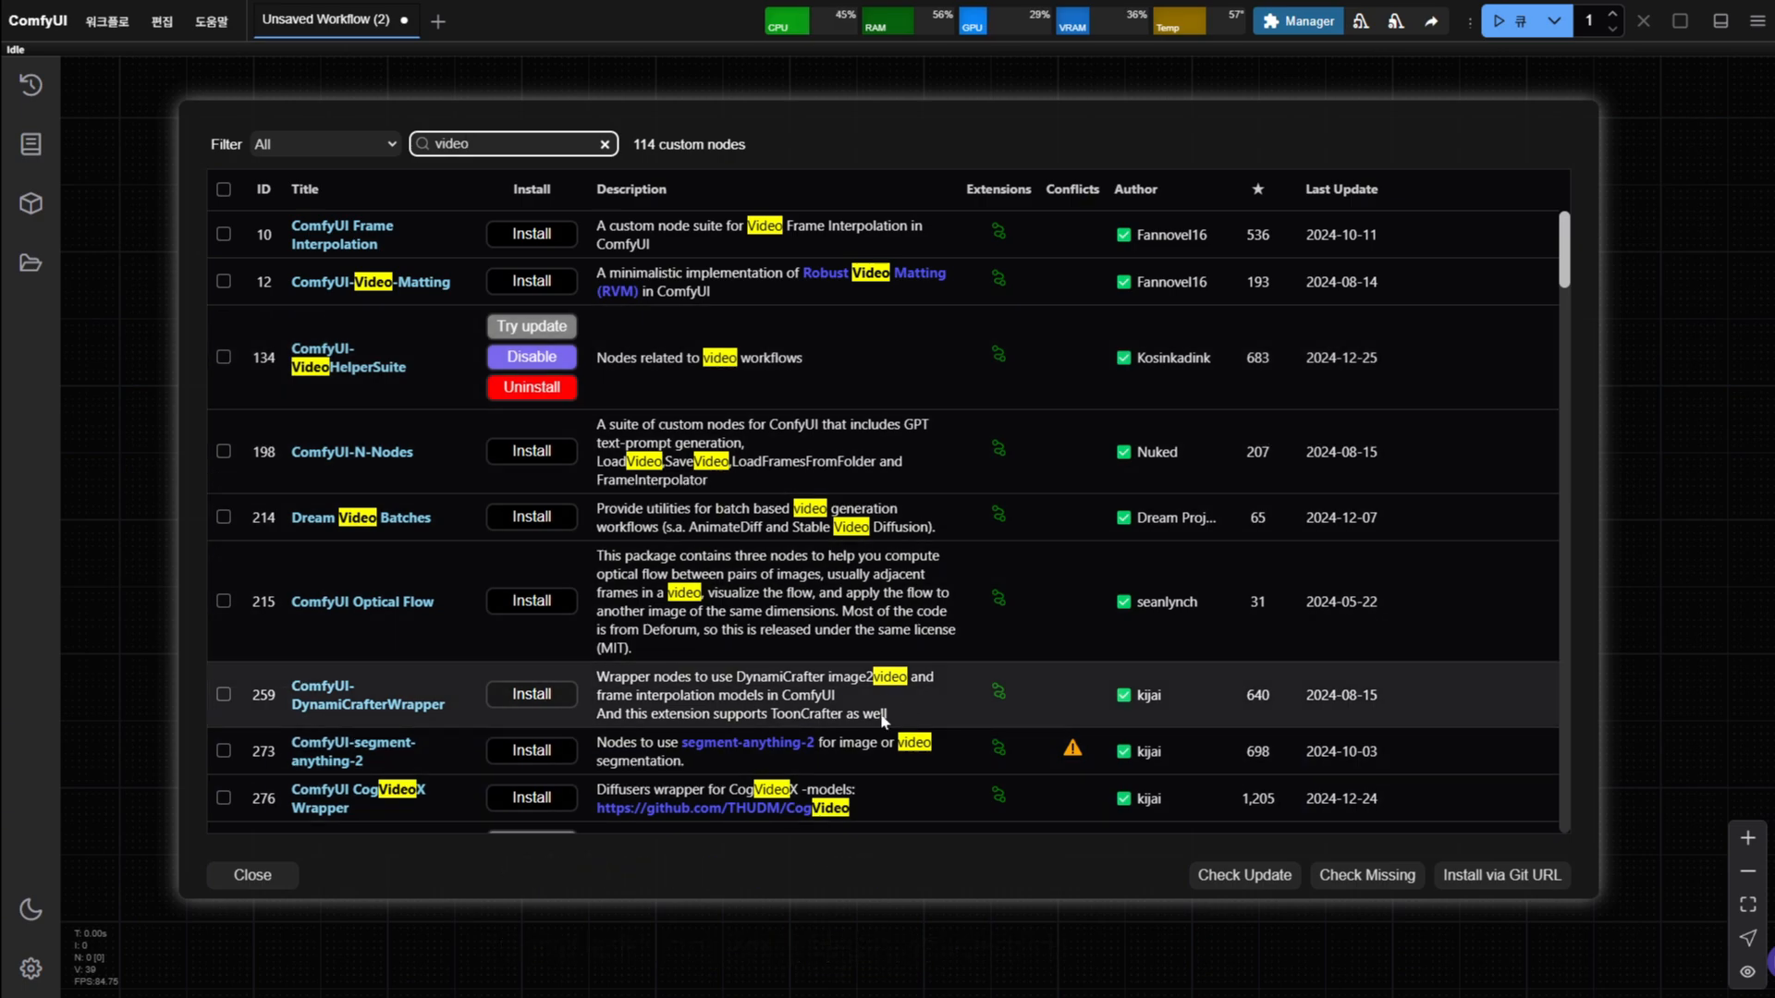
pyautogui.click(262, 878)
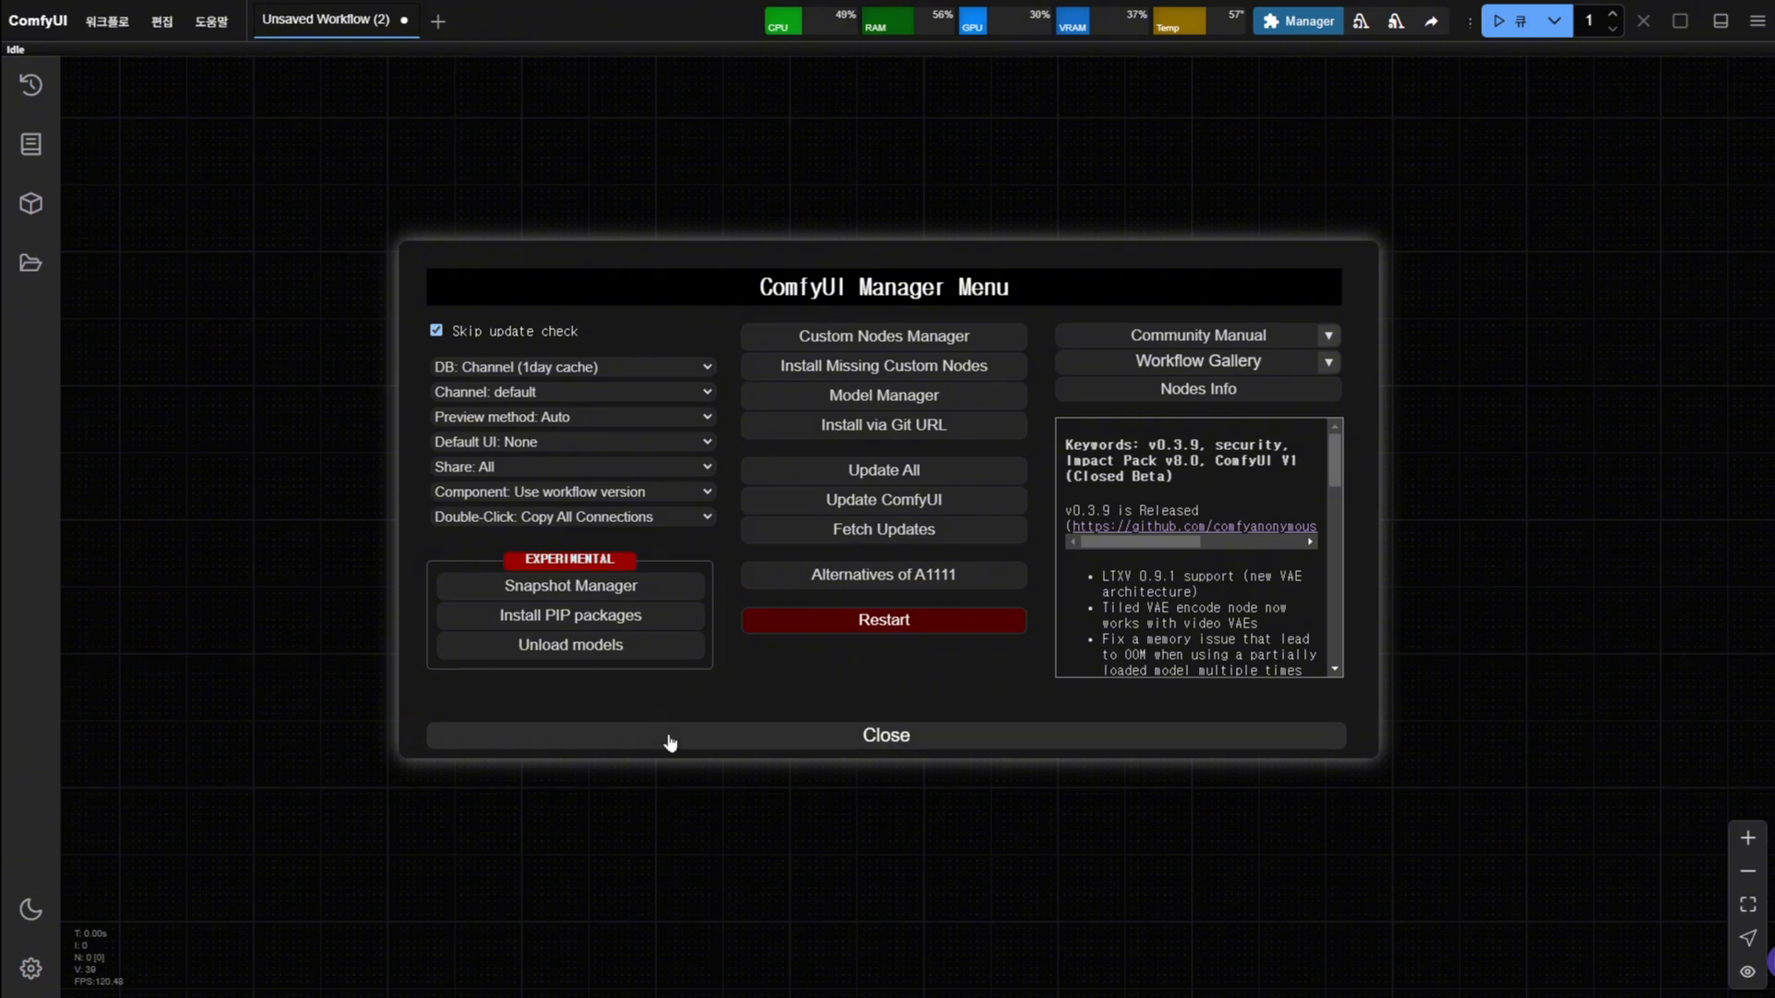
pyautogui.click(651, 736)
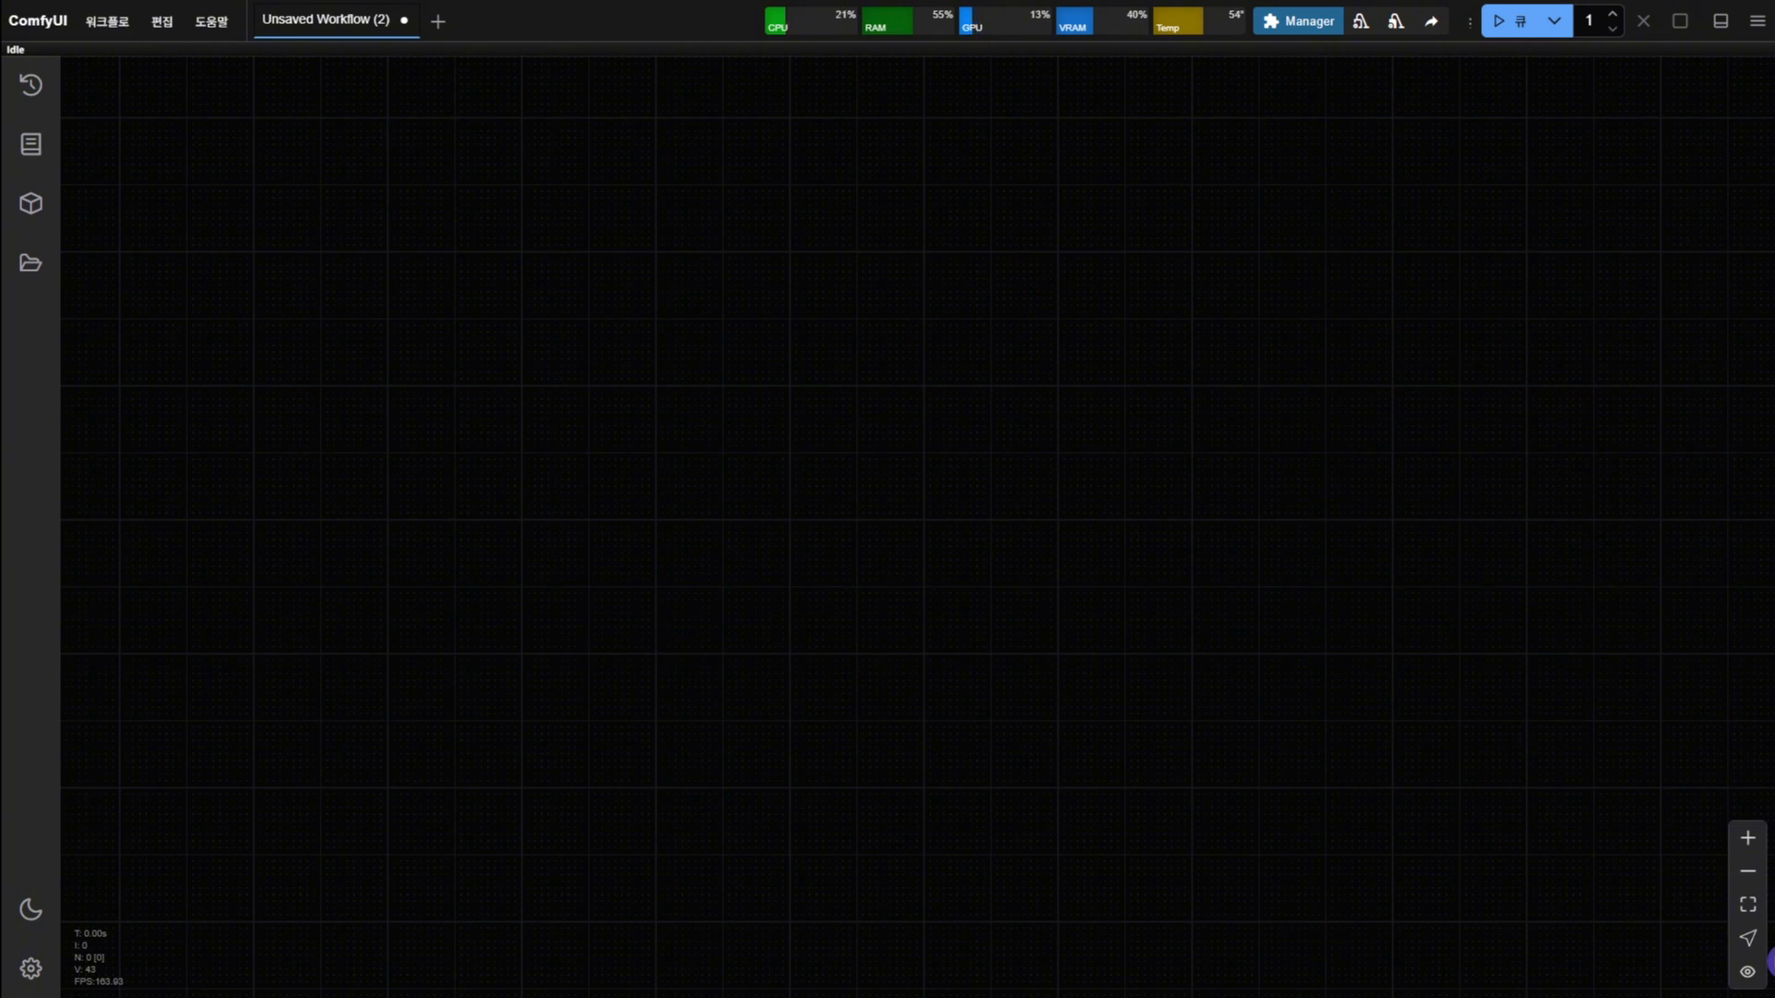
# Add a UNETLoader (diffusion model load) node to the empty canvas and place it near the canvas's upper-left corner
pyautogui.doubleClick(536, 266)
pyautogui.write('unet')
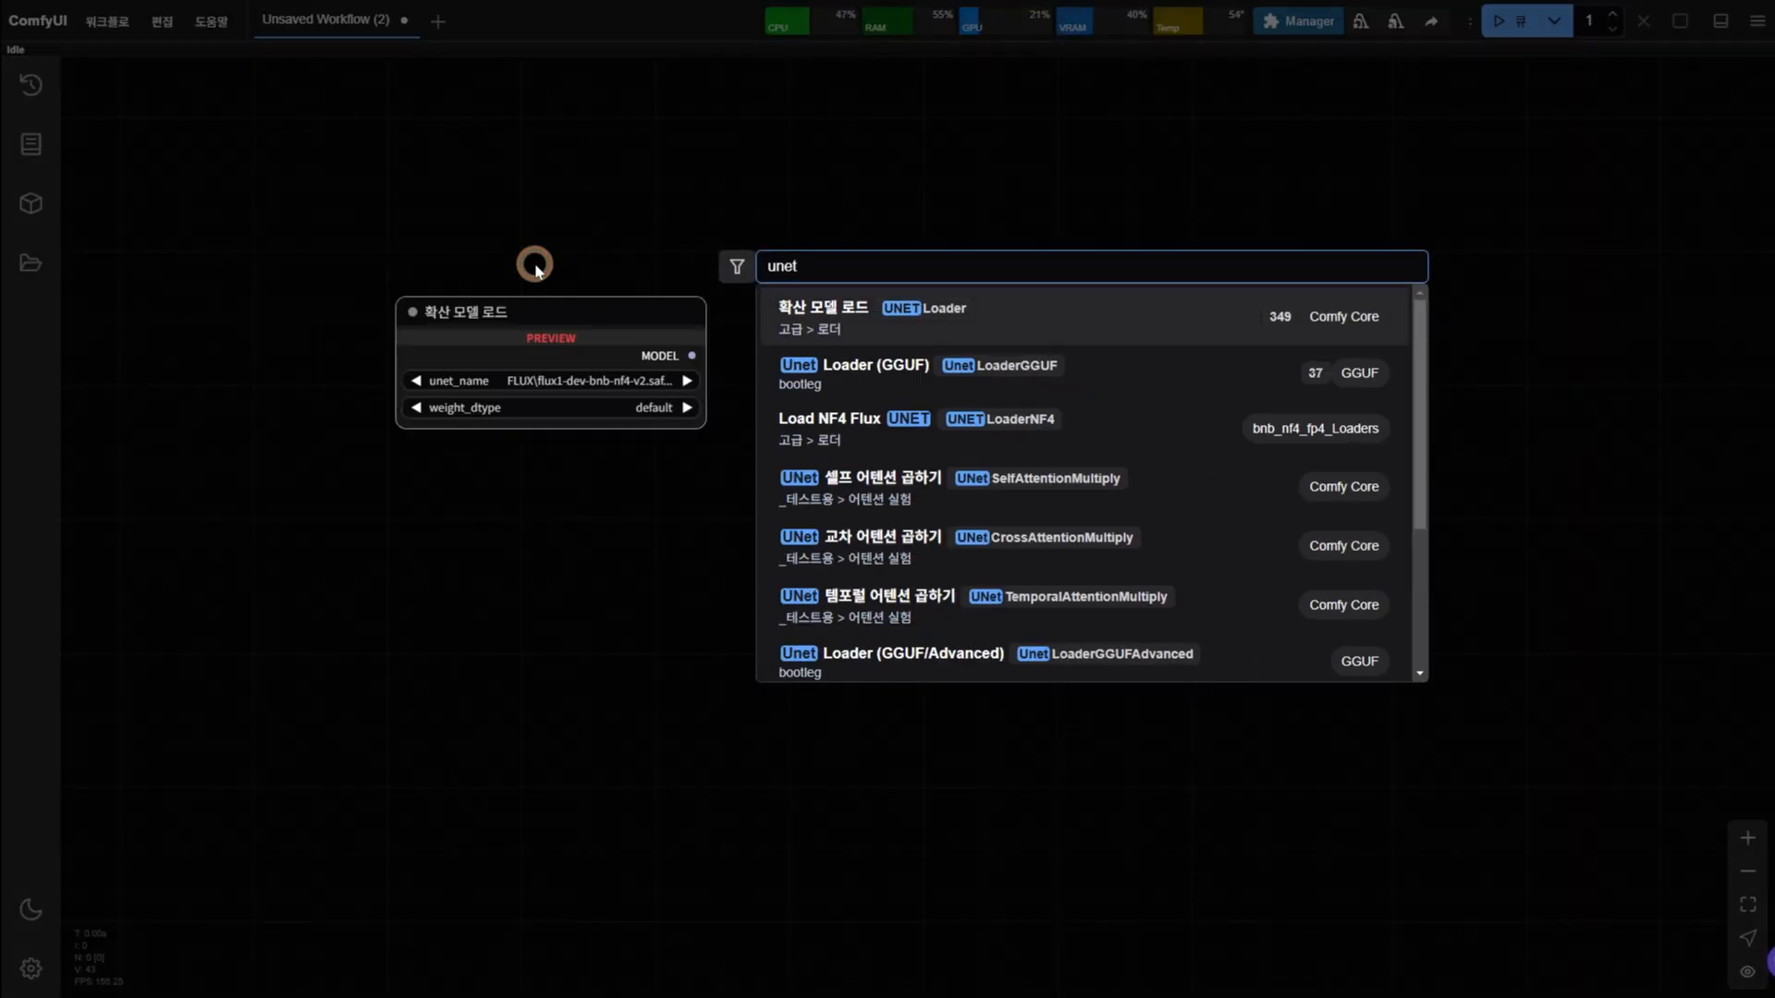
pyautogui.press('Return')
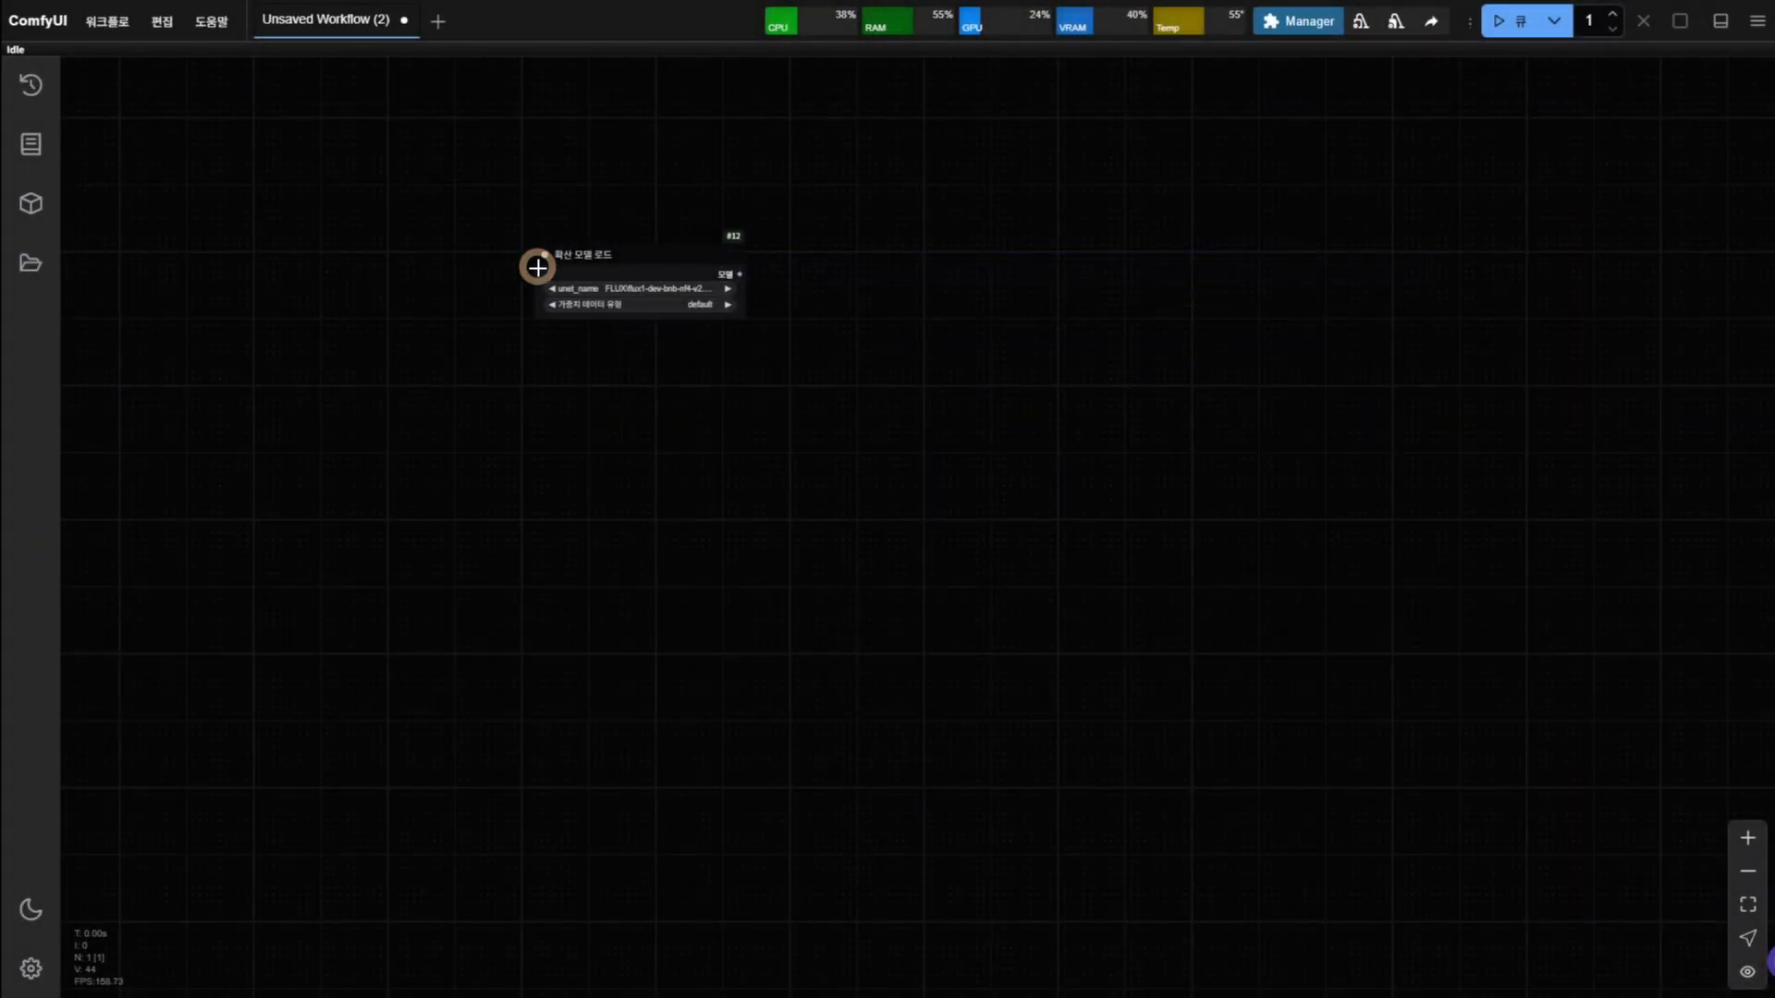
pyautogui.moveTo(594, 261); pyautogui.dragTo(365, 254)
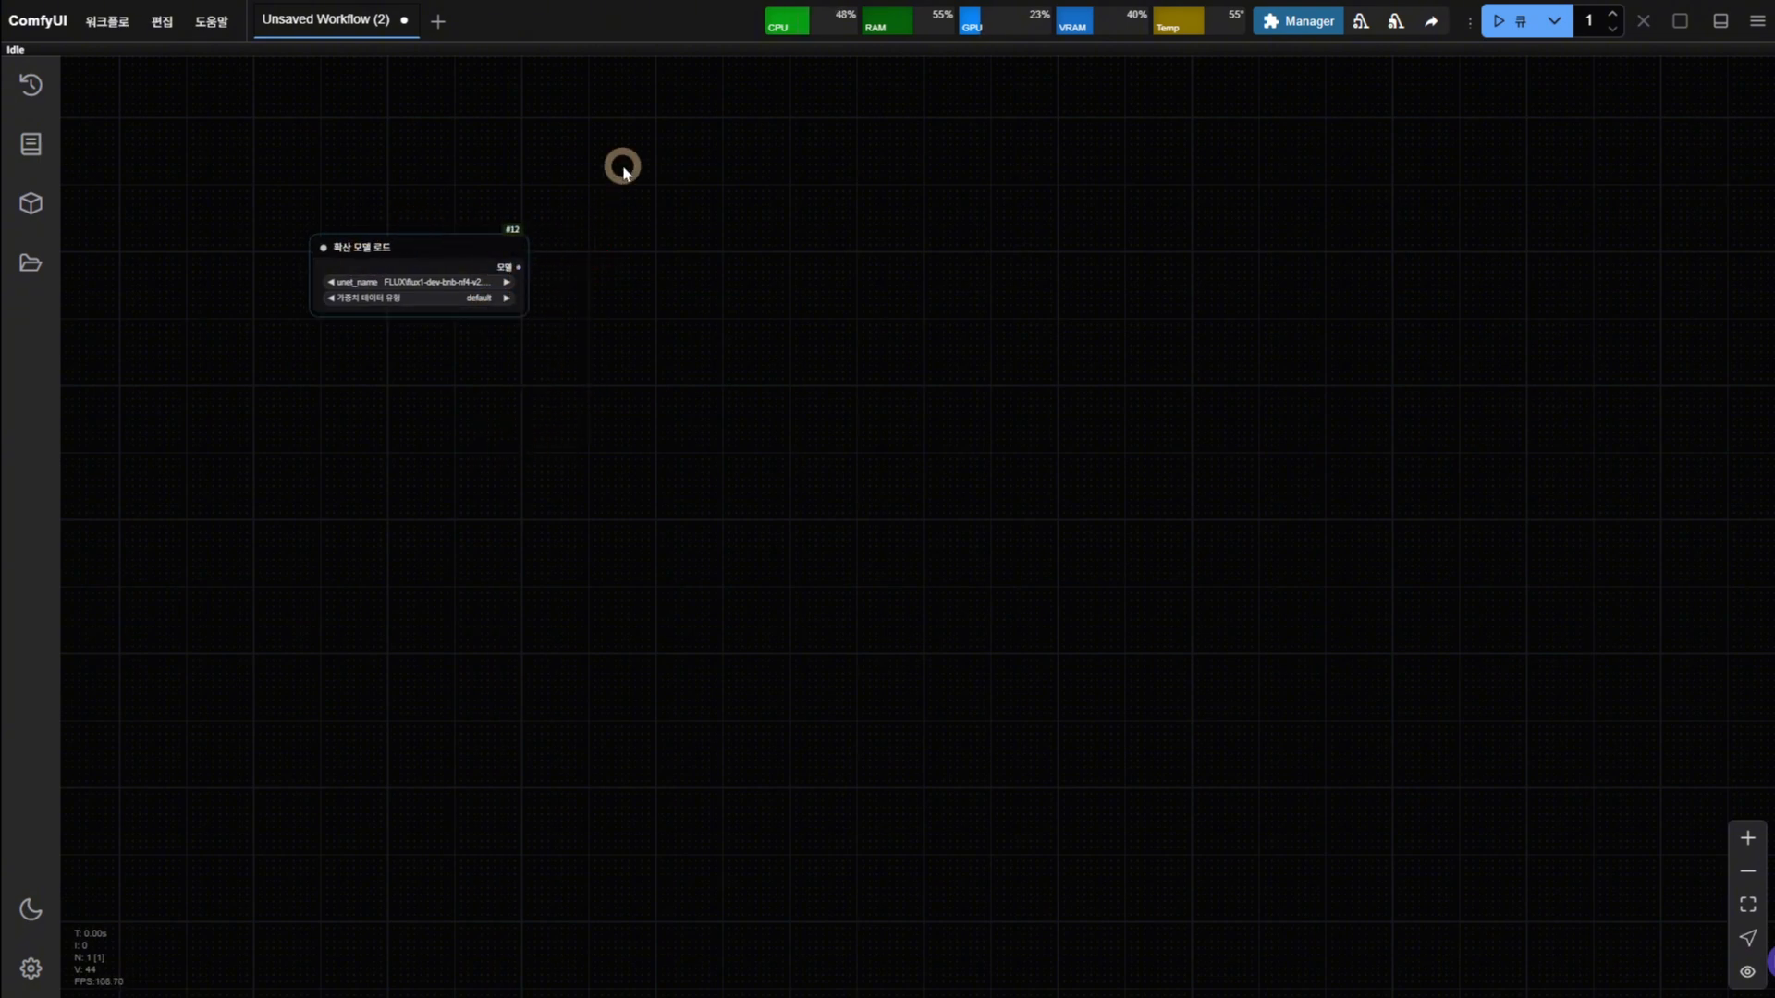
# Set the diffusion model loader to hunyuan_video_t2v_720p_bf16.safetensors with weight data type fp8_e4m3fn
pyautogui.click(456, 281)
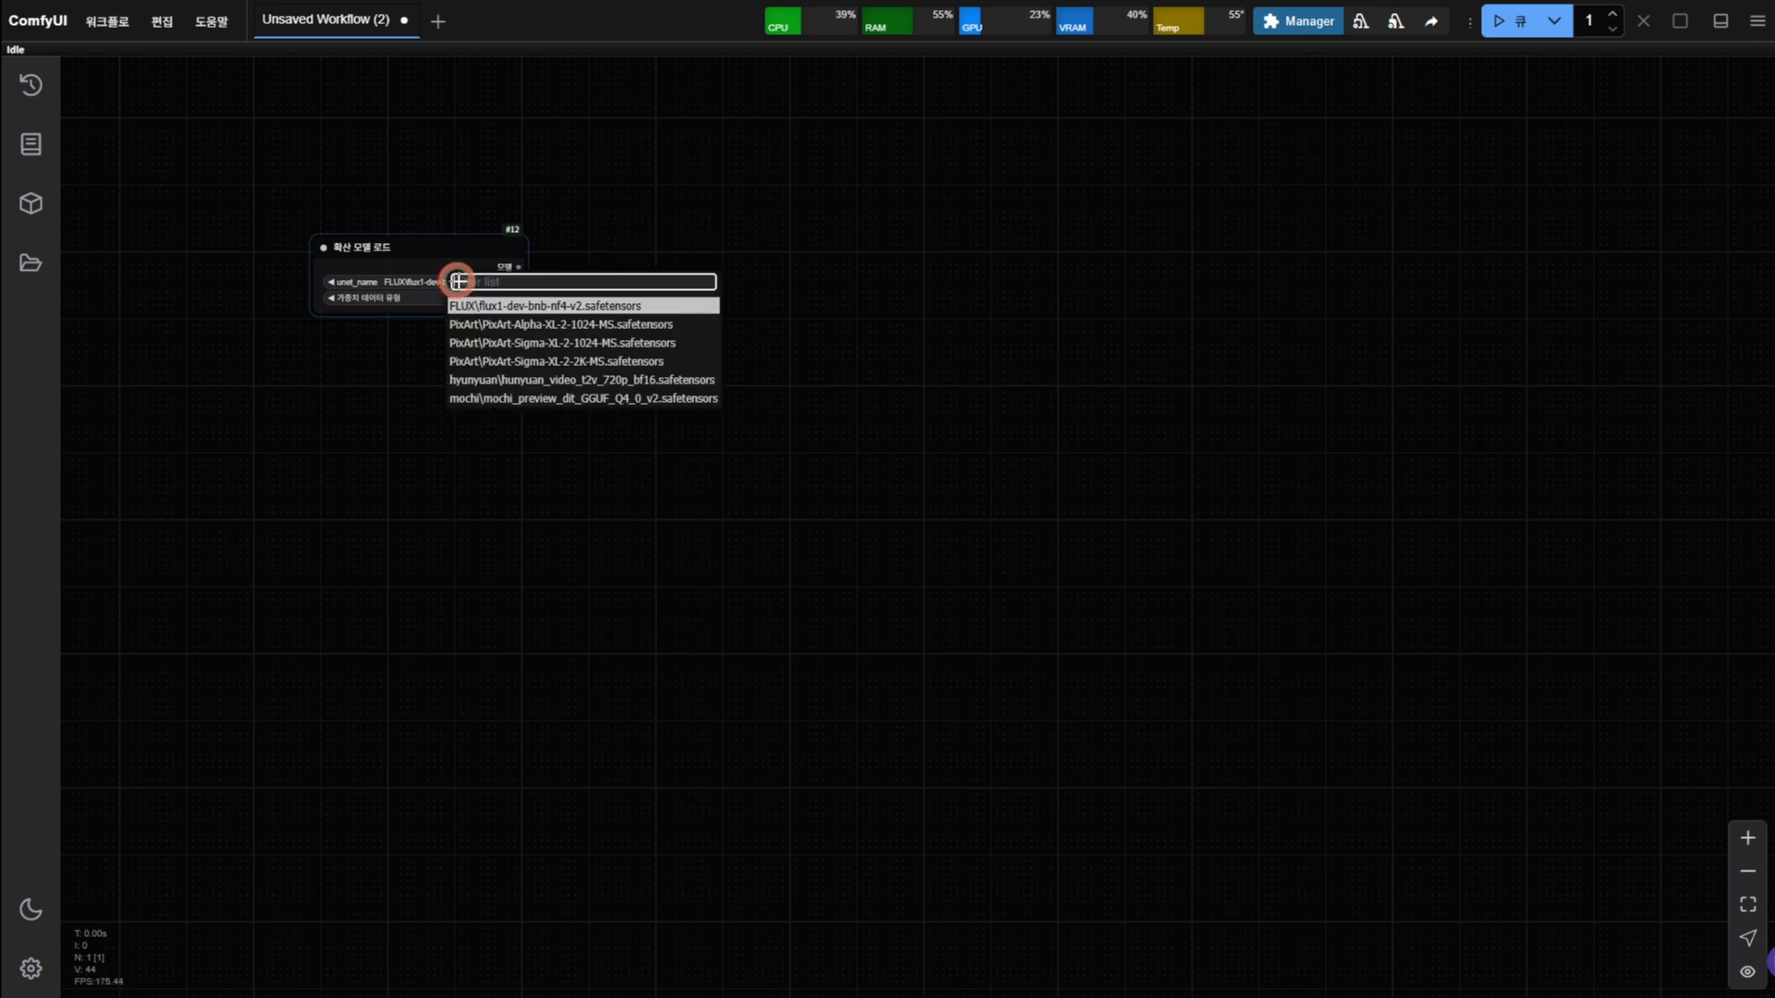
pyautogui.click(586, 378)
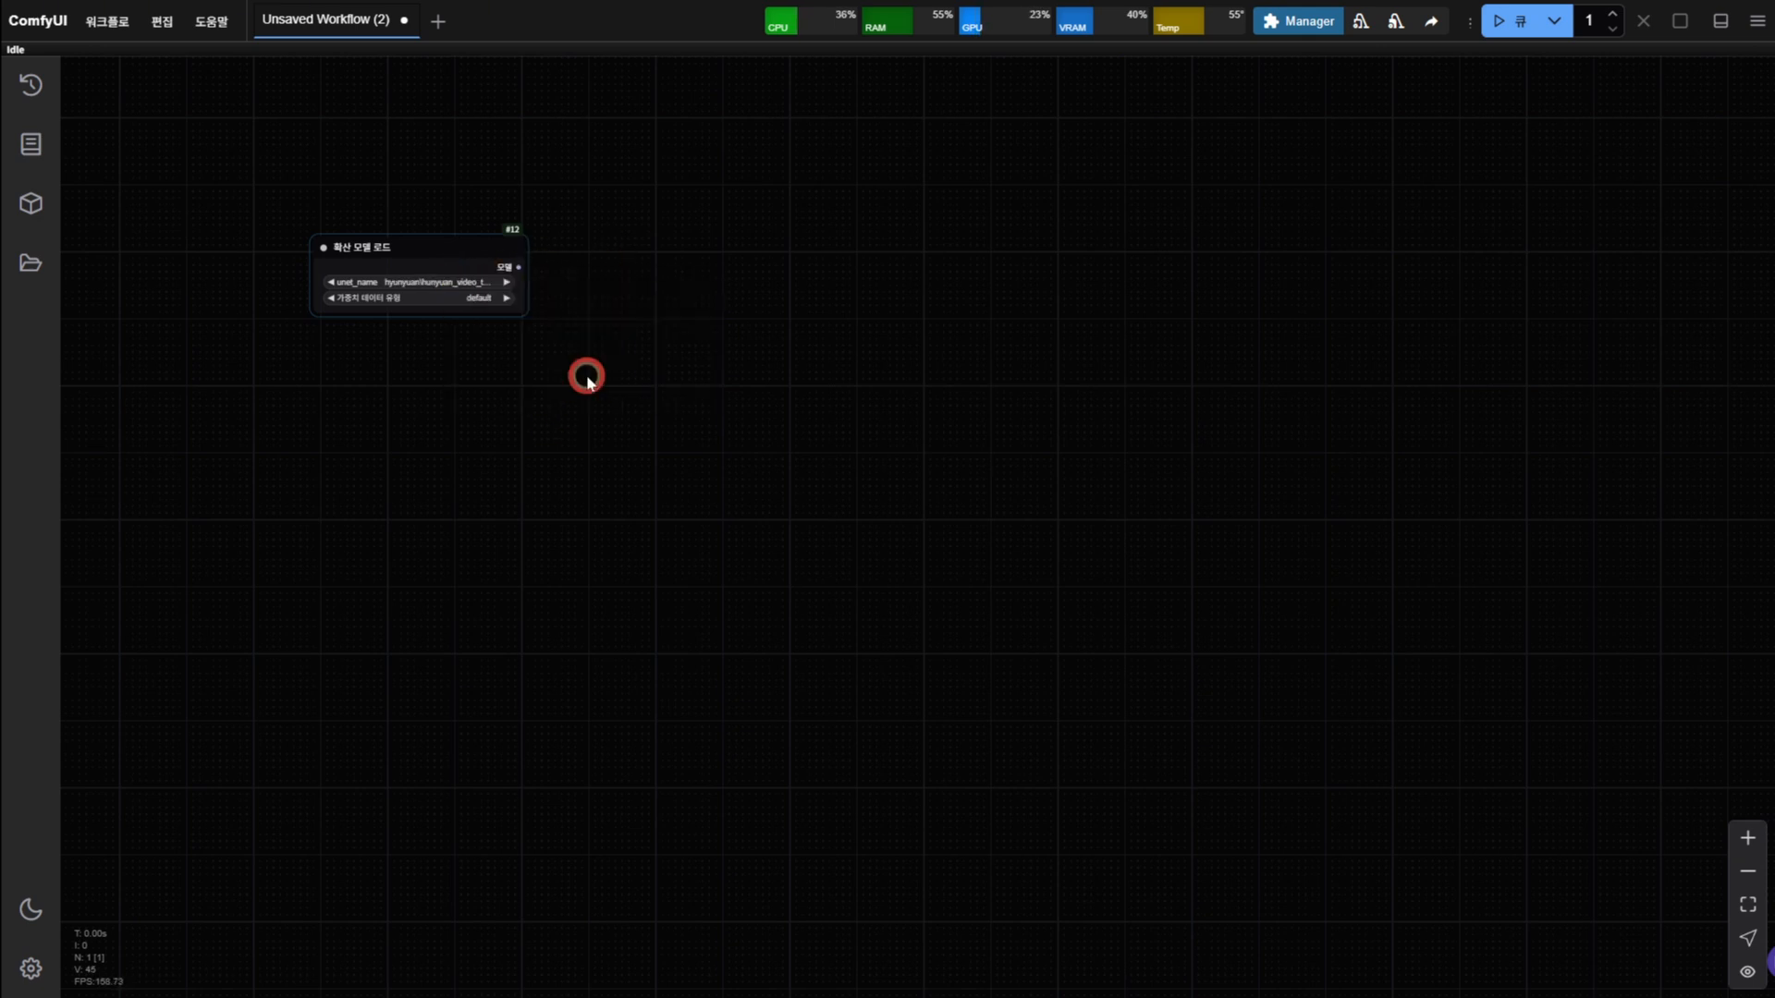
pyautogui.click(448, 297)
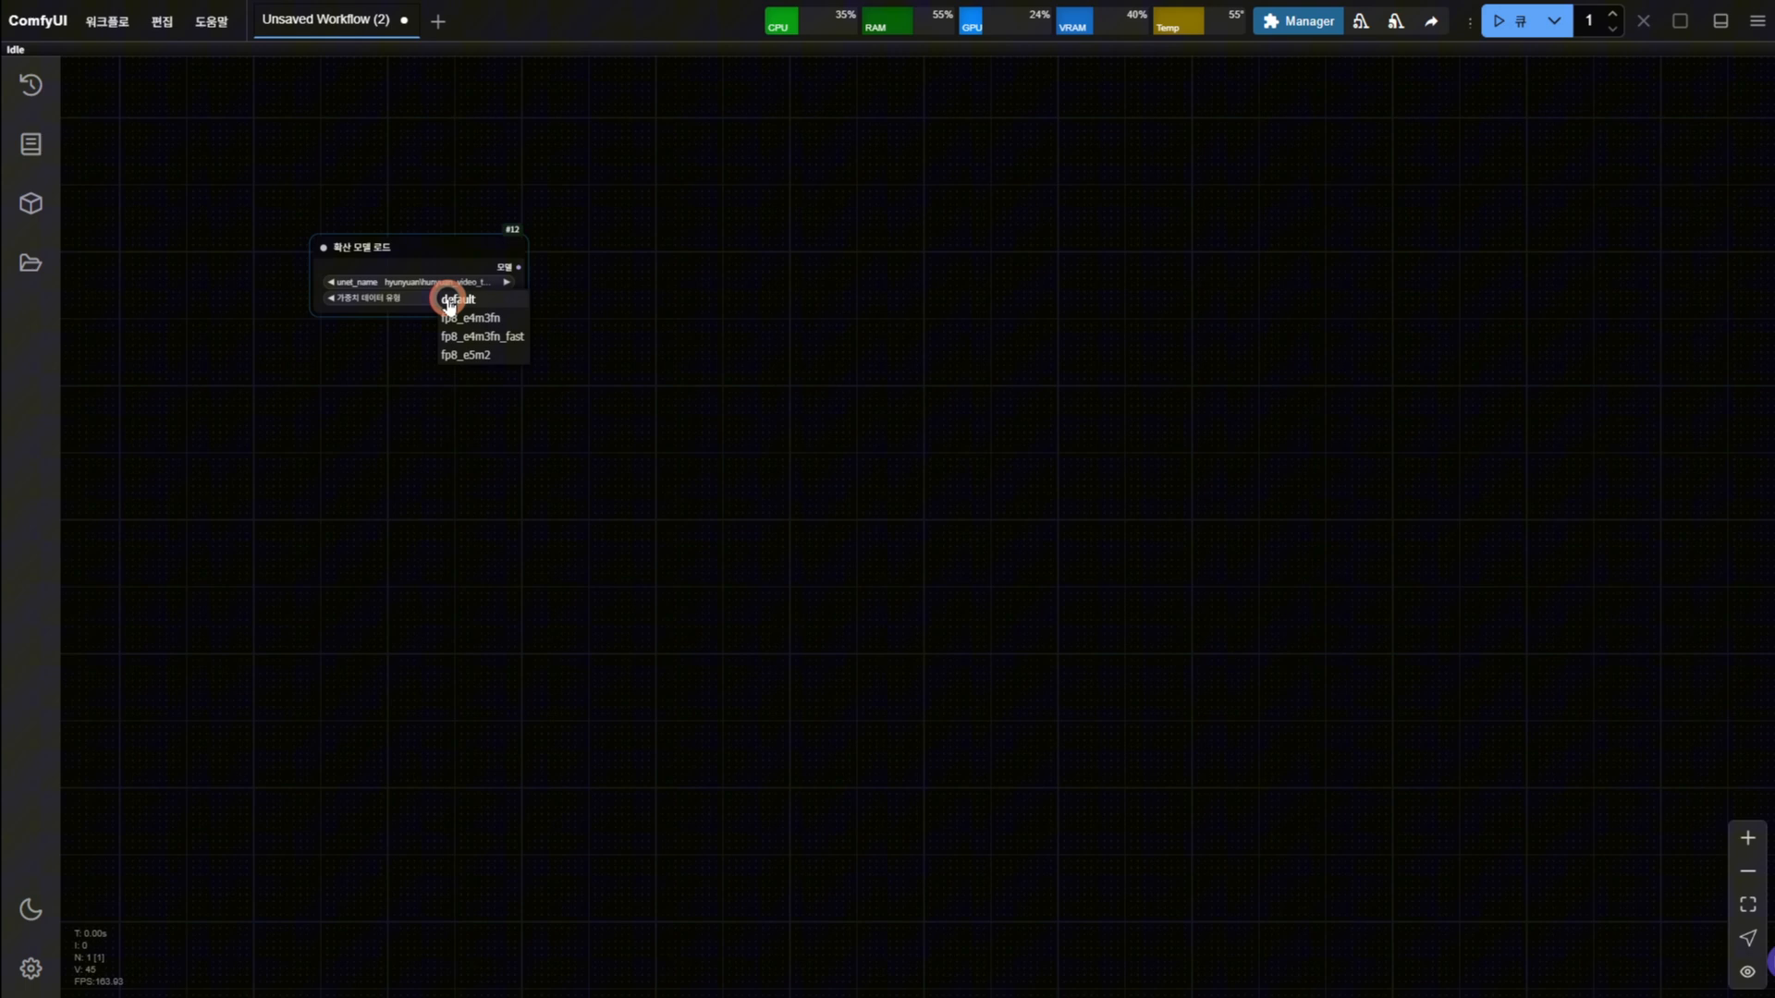
pyautogui.click(496, 318)
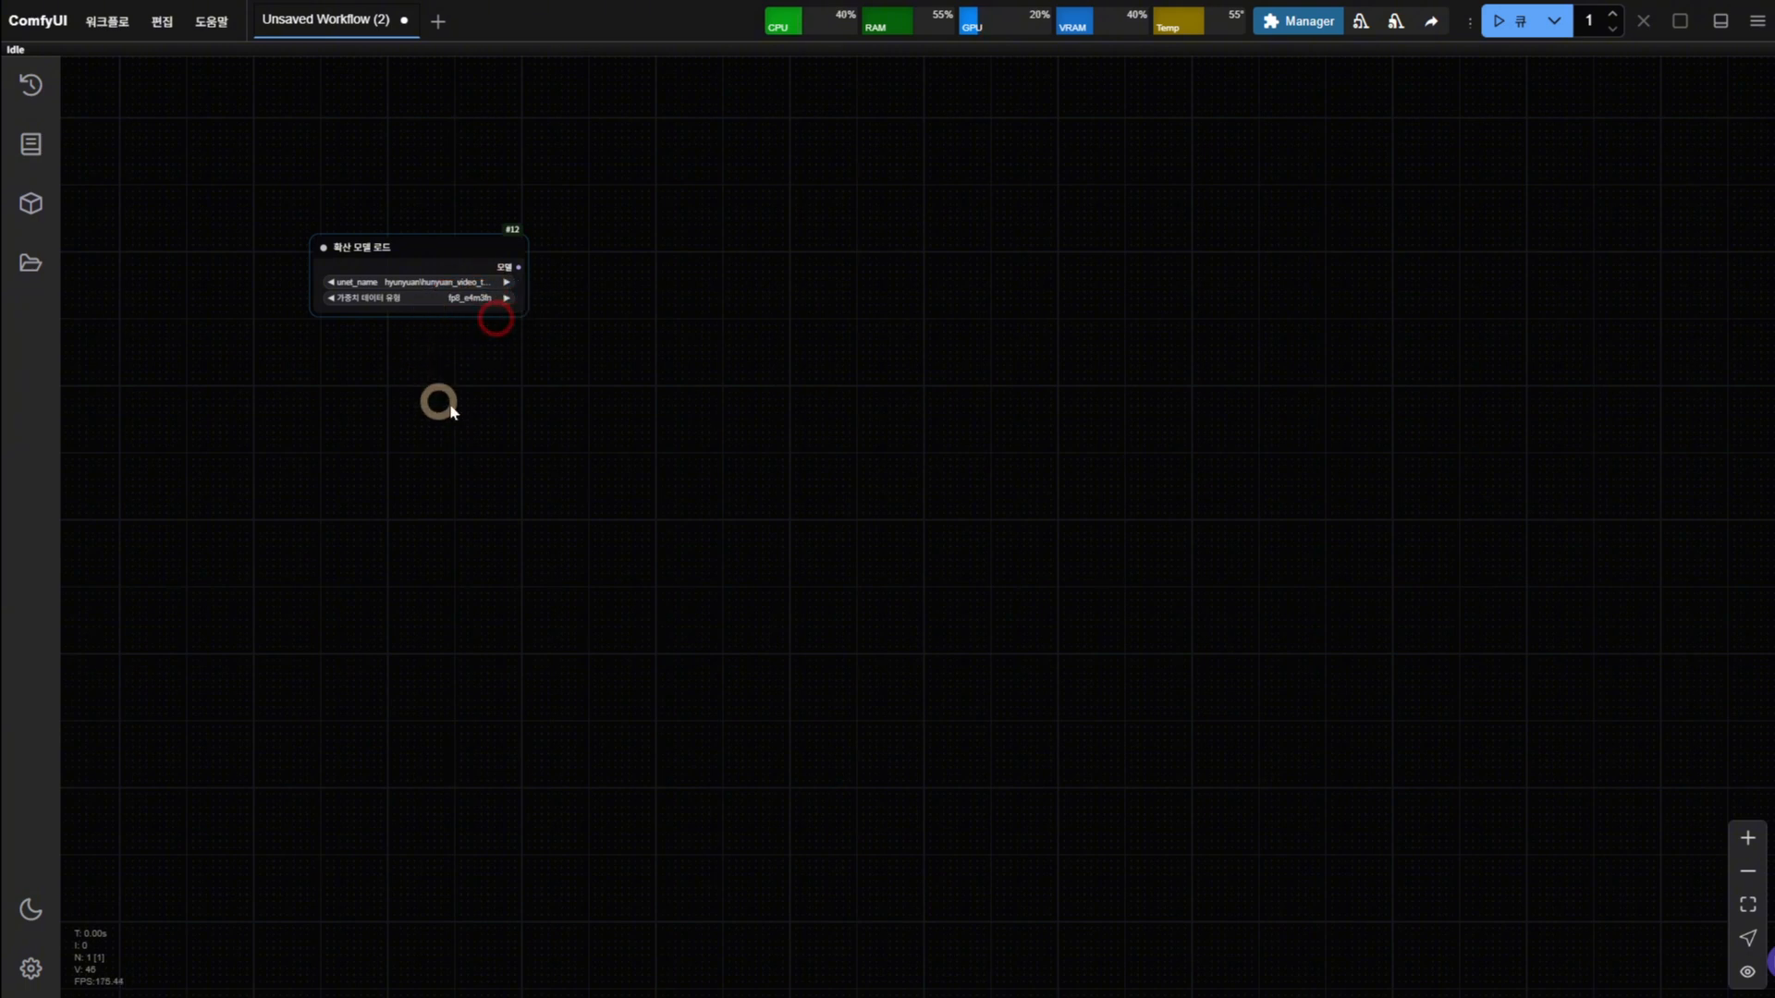
# Add a DualCLIPLoader node and align it directly below the diffusion model loader
pyautogui.doubleClick(404, 387)
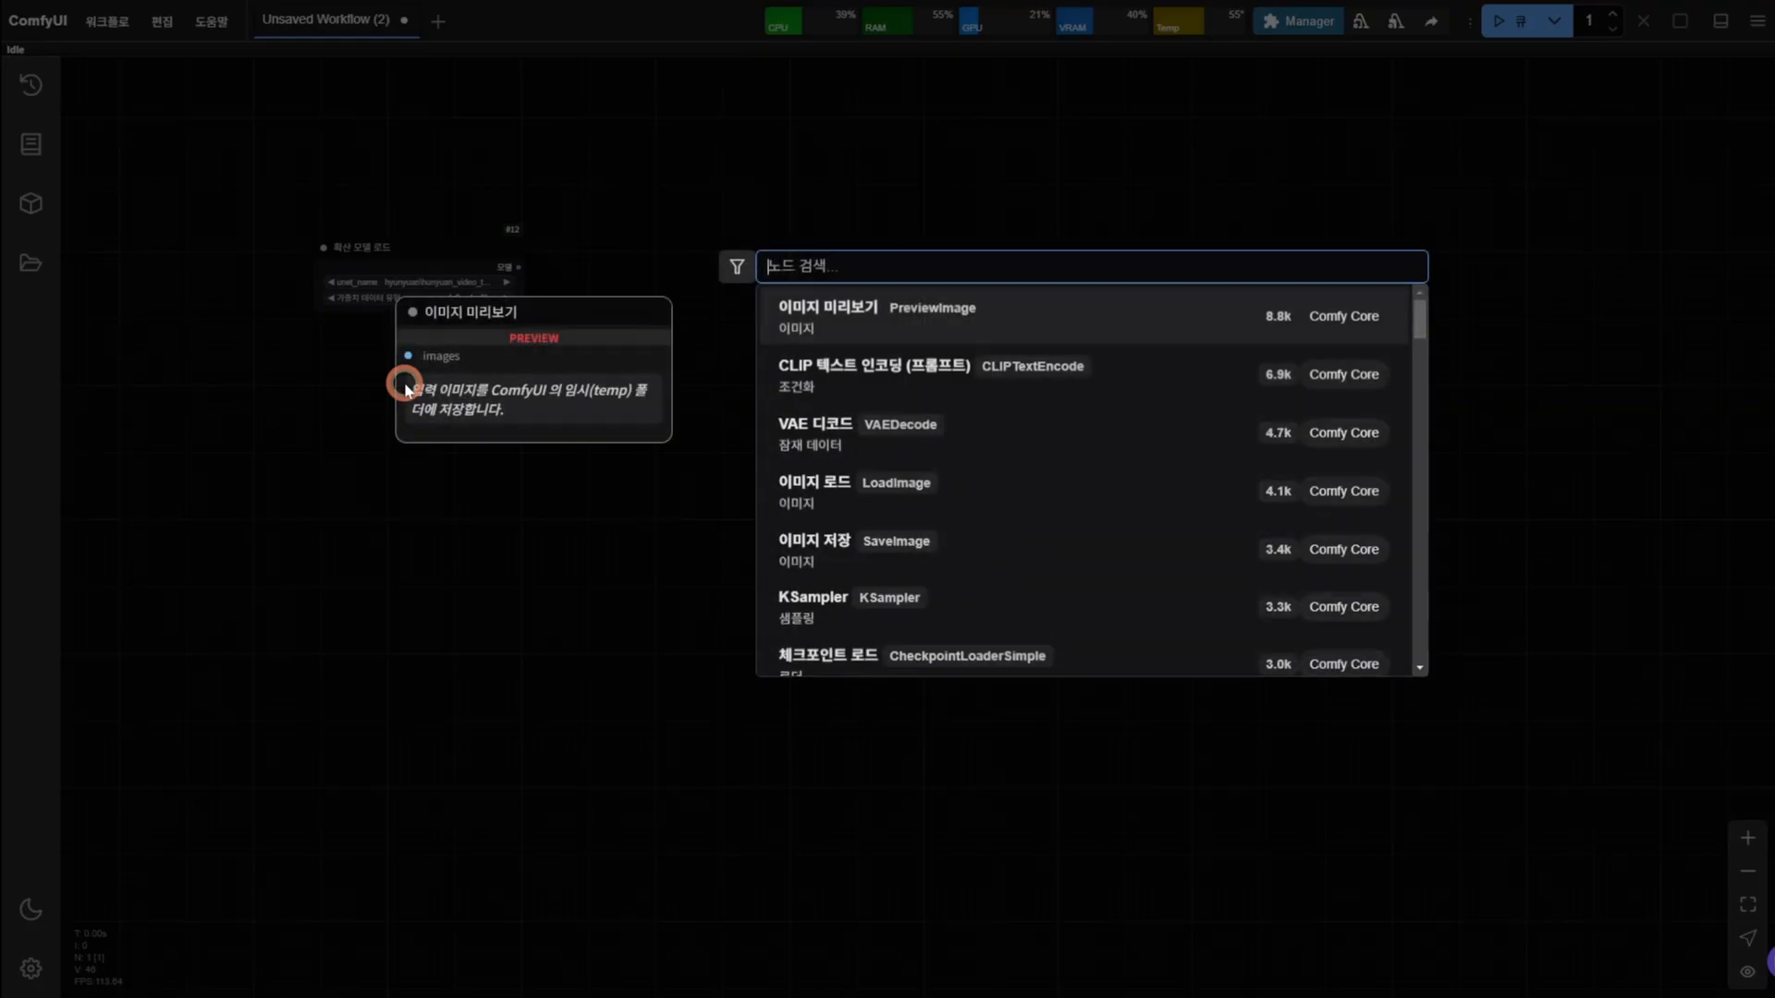
pyautogui.write('clip lo')
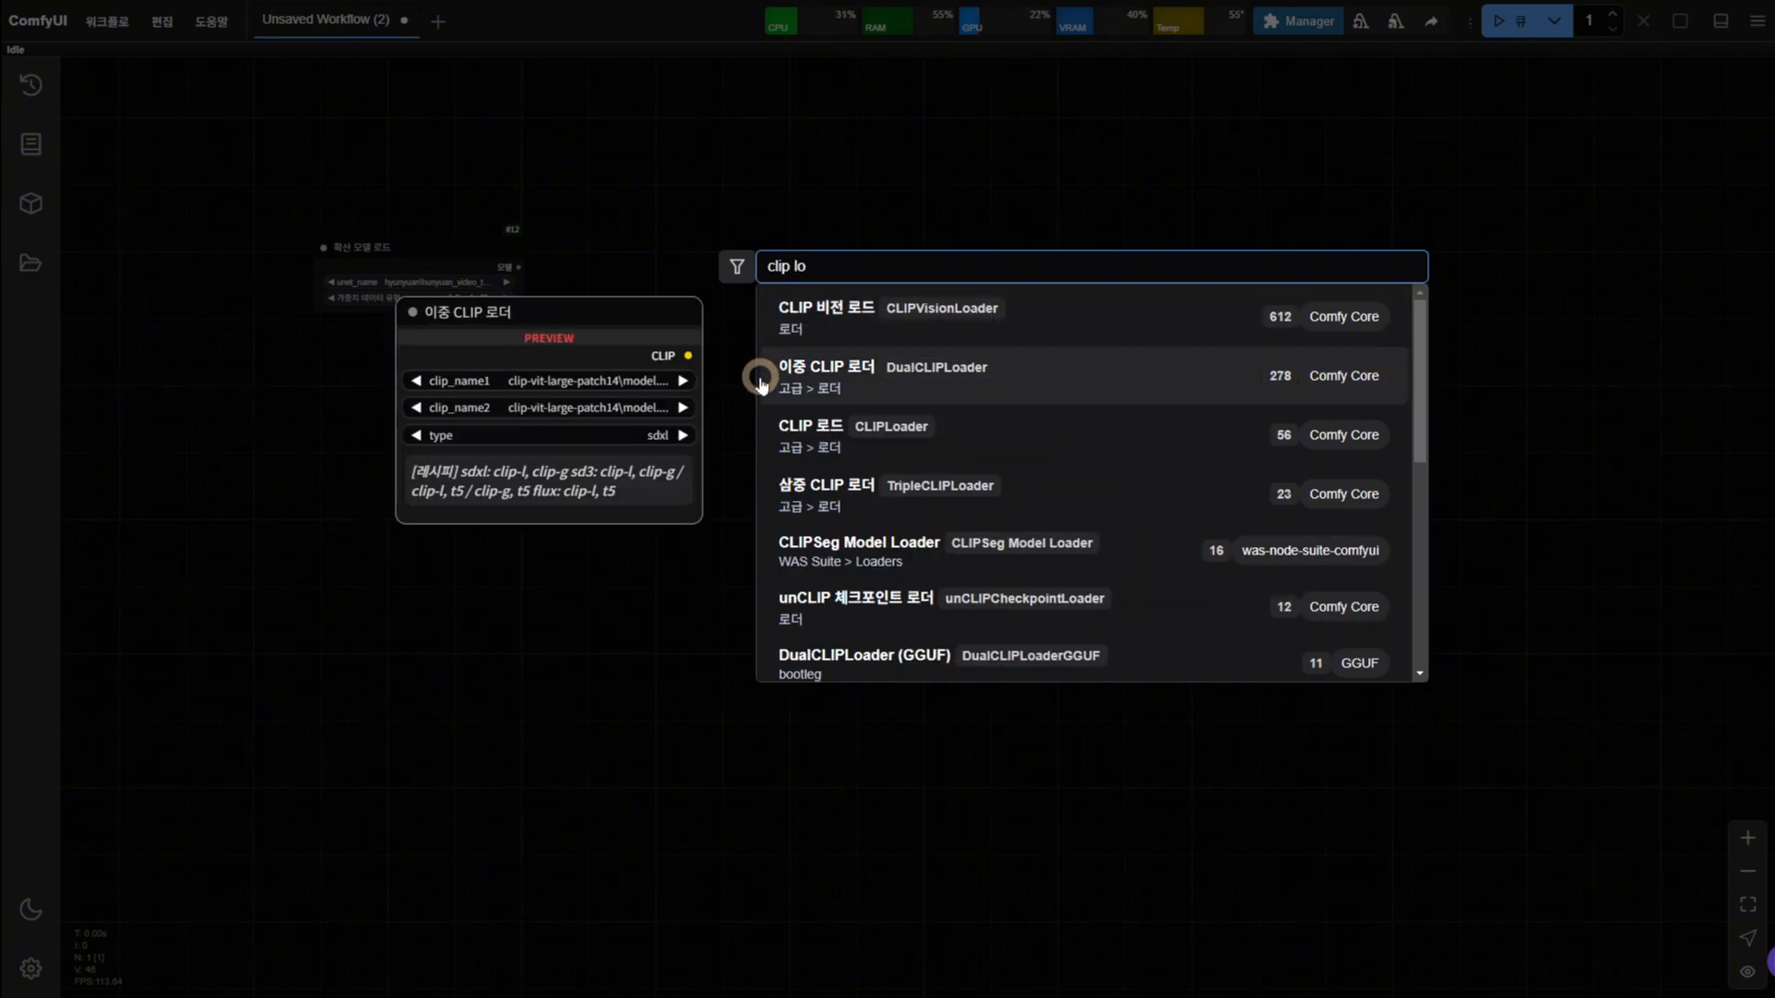
pyautogui.click(847, 369)
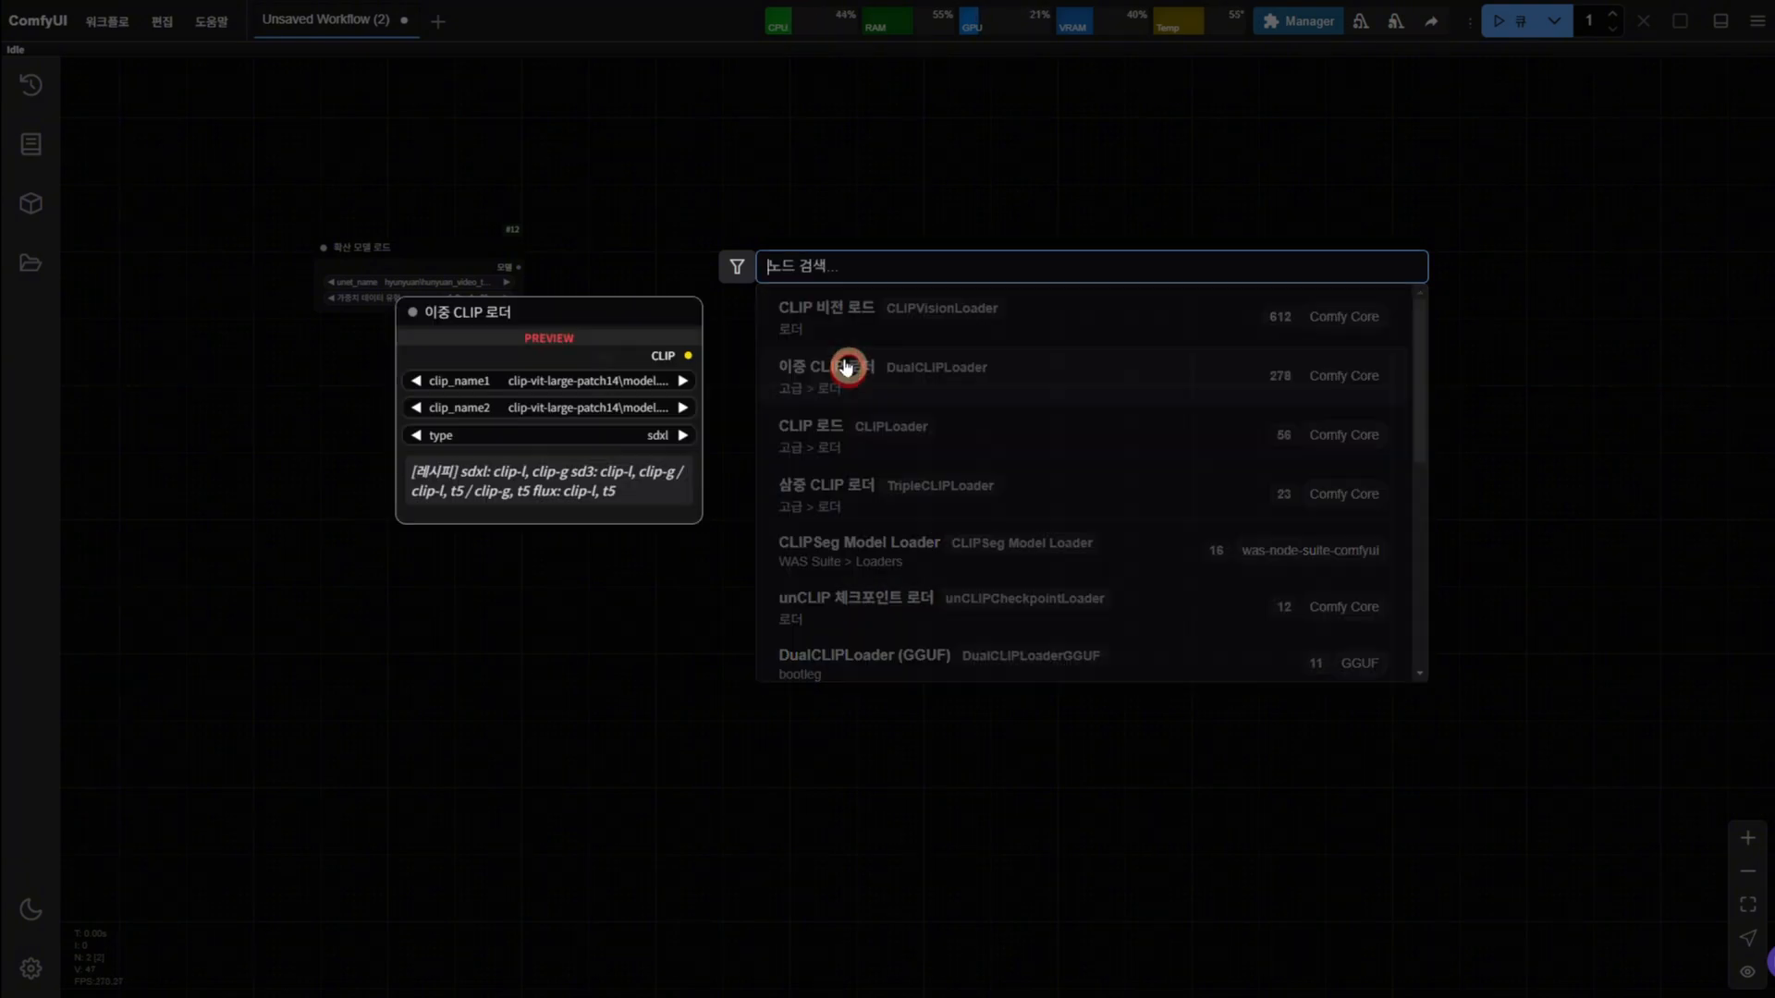
pyautogui.moveTo(500, 371); pyautogui.dragTo(413, 358)
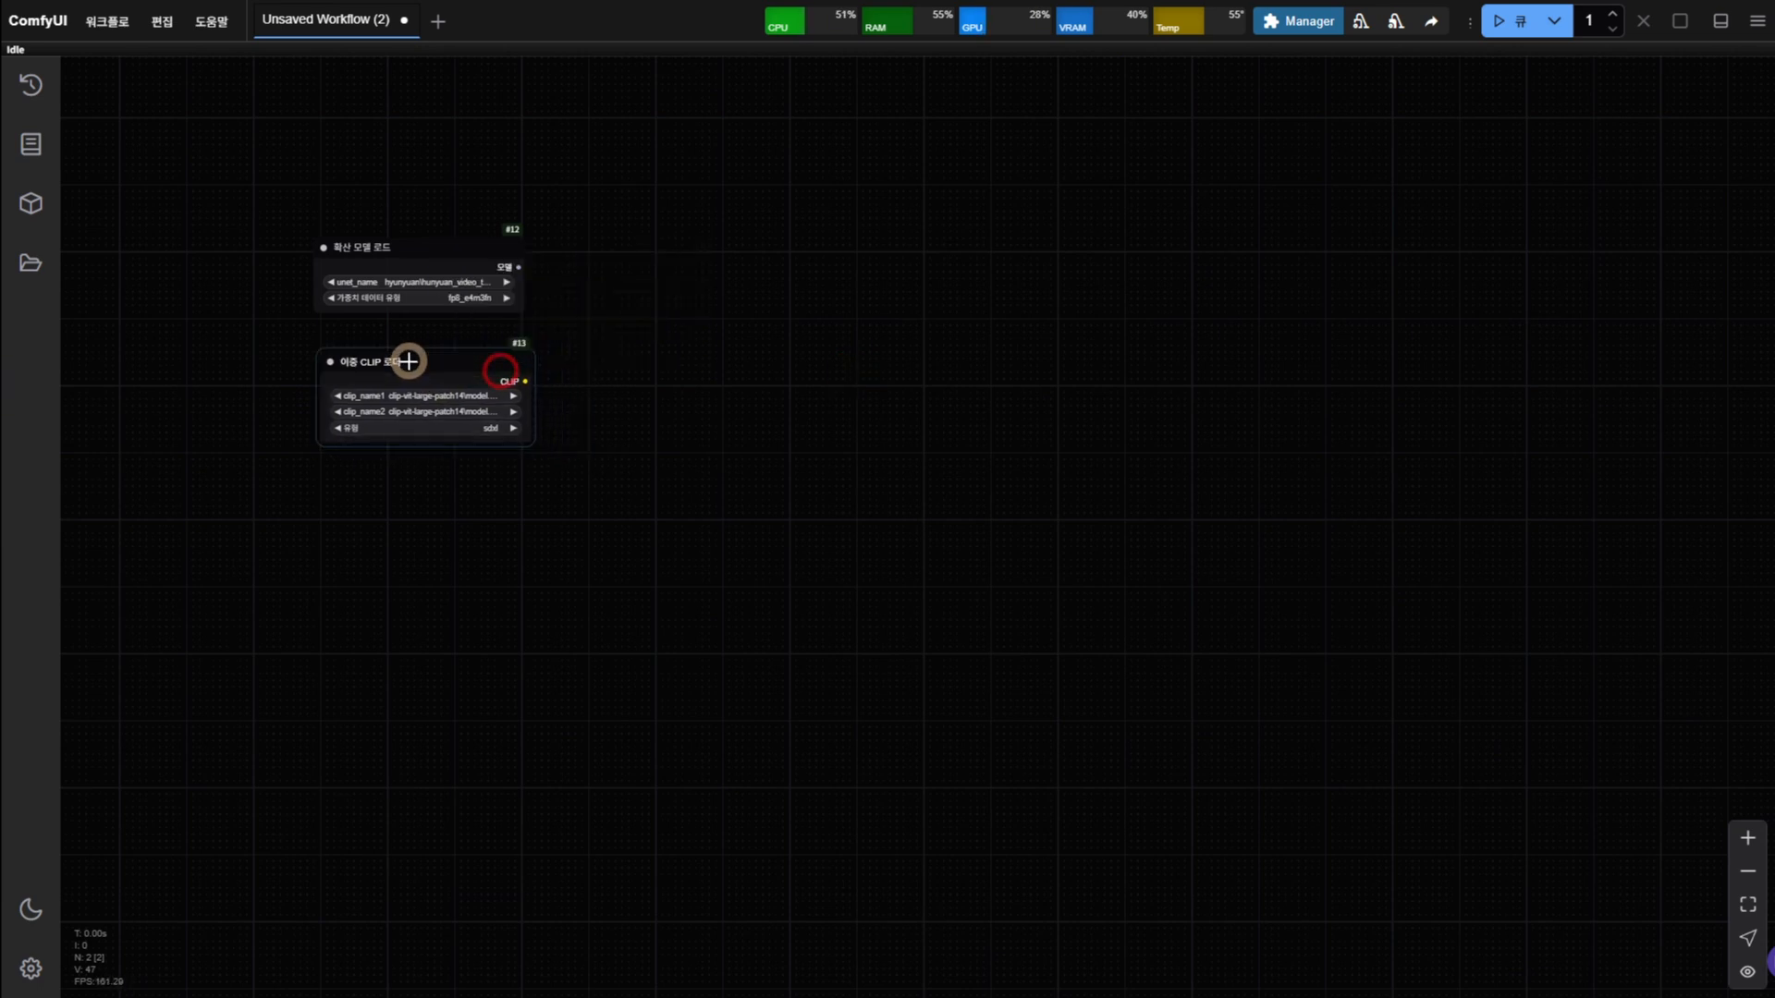
# Set the dual CLIP loader's clip_name1 to Long-ViT-L-14-BEST-GmP-smooth-ft.safetensors and clip_name2 to t5-v1_1-xxl-encoder-bf16.safetensors
pyautogui.click(402, 398)
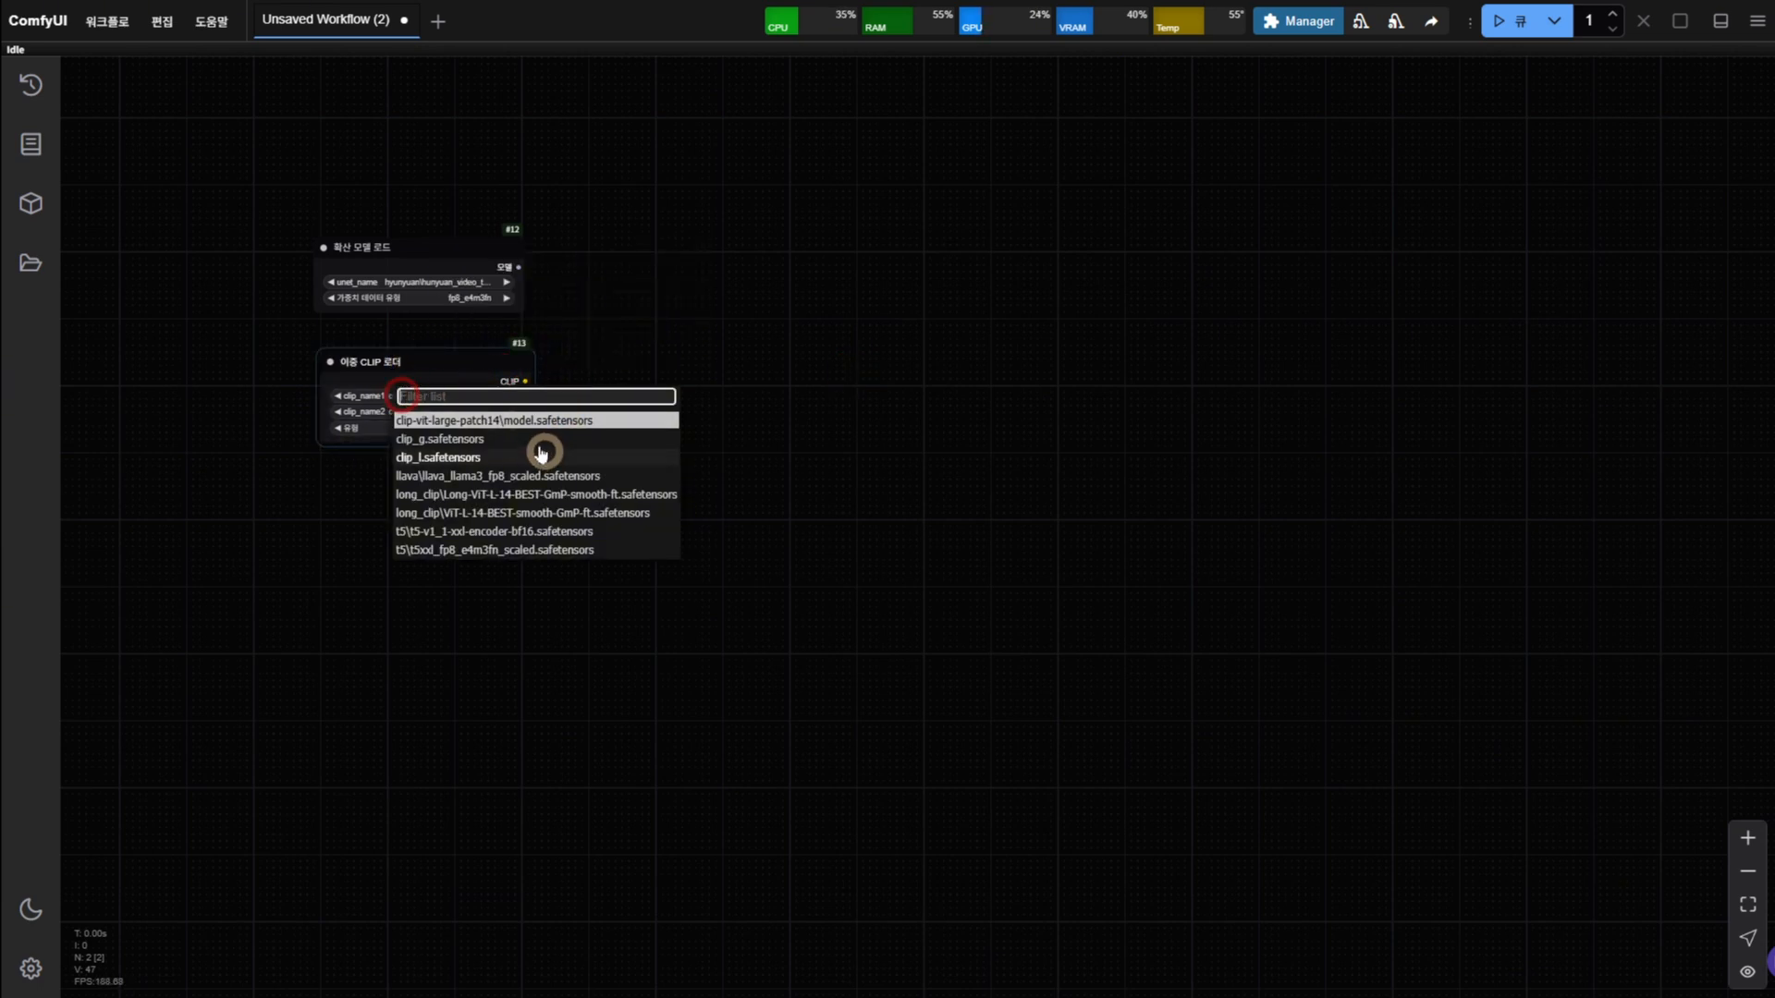
pyautogui.click(565, 491)
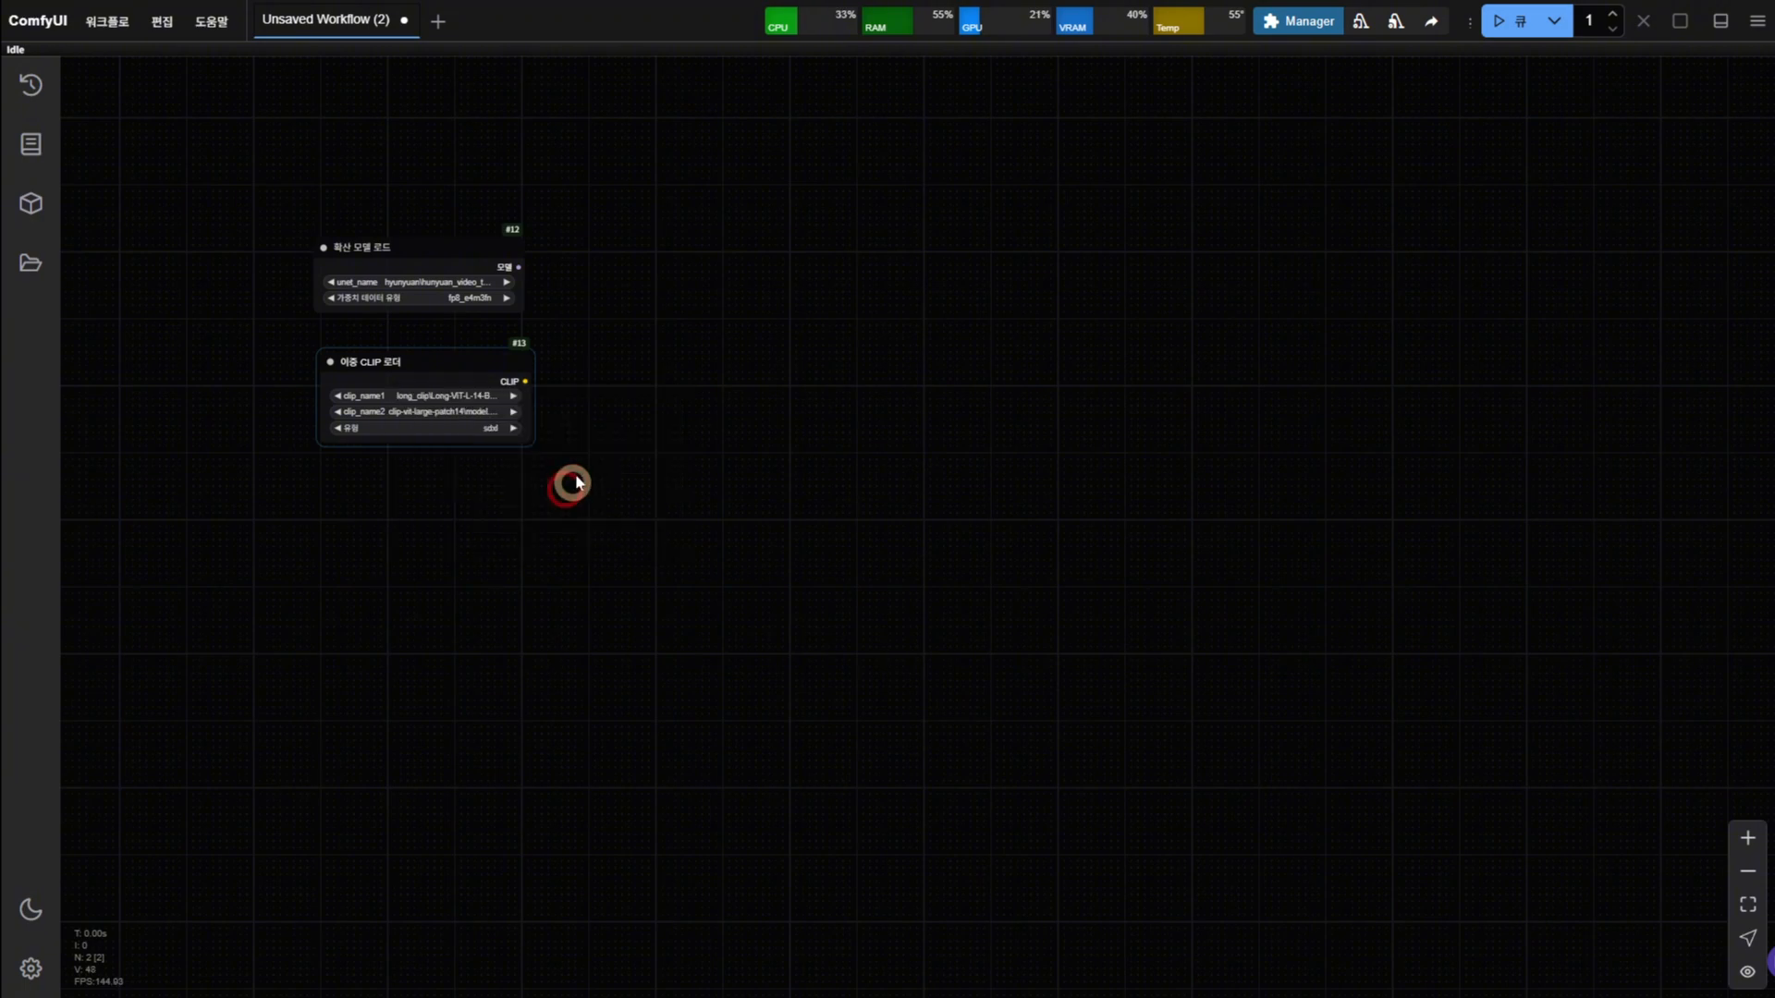
pyautogui.click(462, 410)
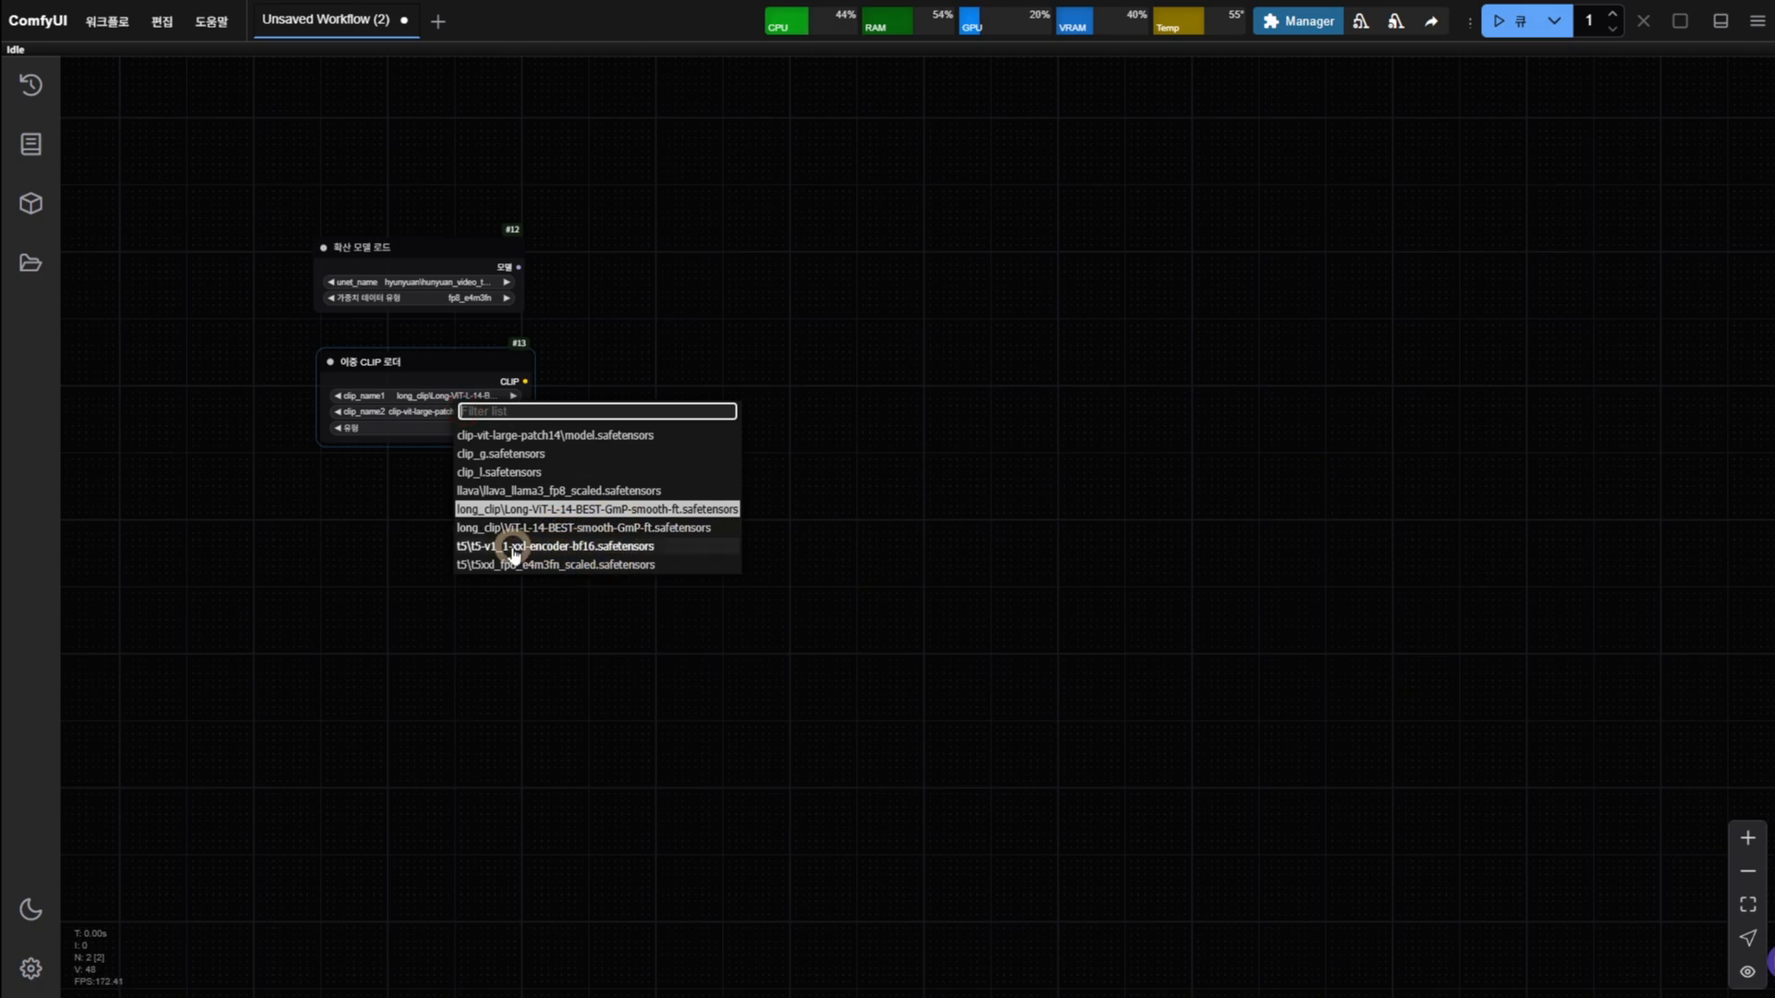
pyautogui.click(586, 547)
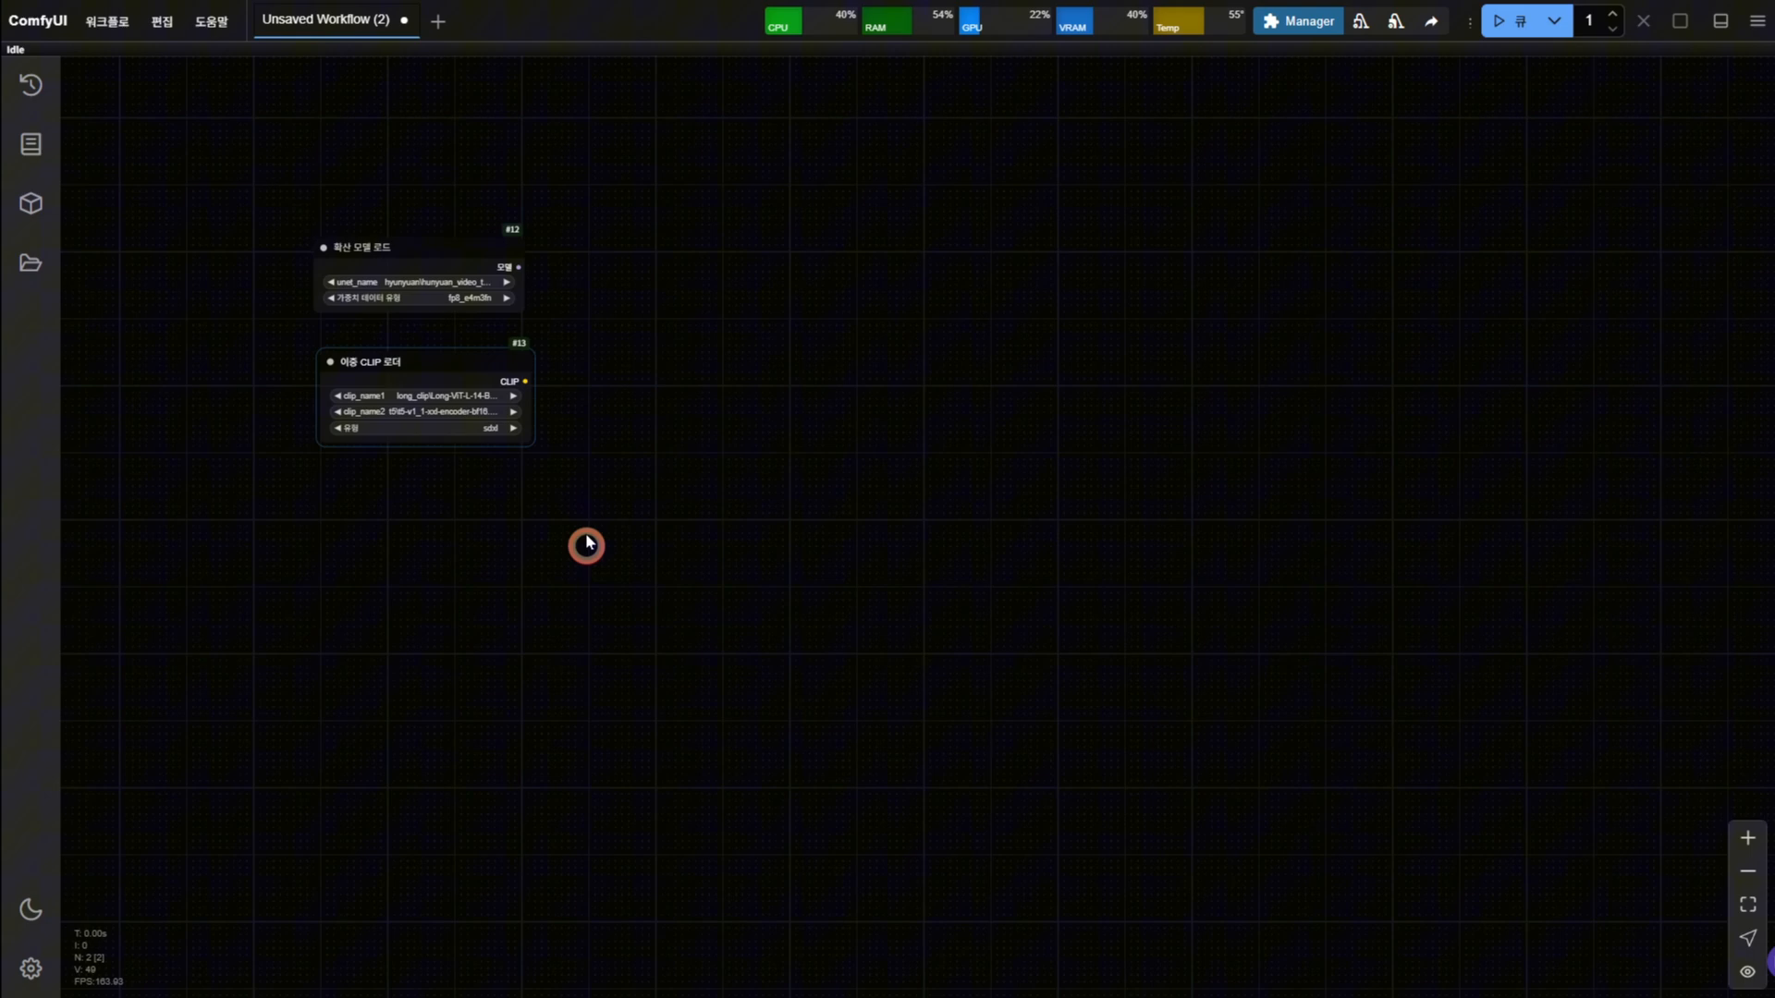
# Set the dual CLIP loader's type to hunyuan_video
pyautogui.click(418, 430)
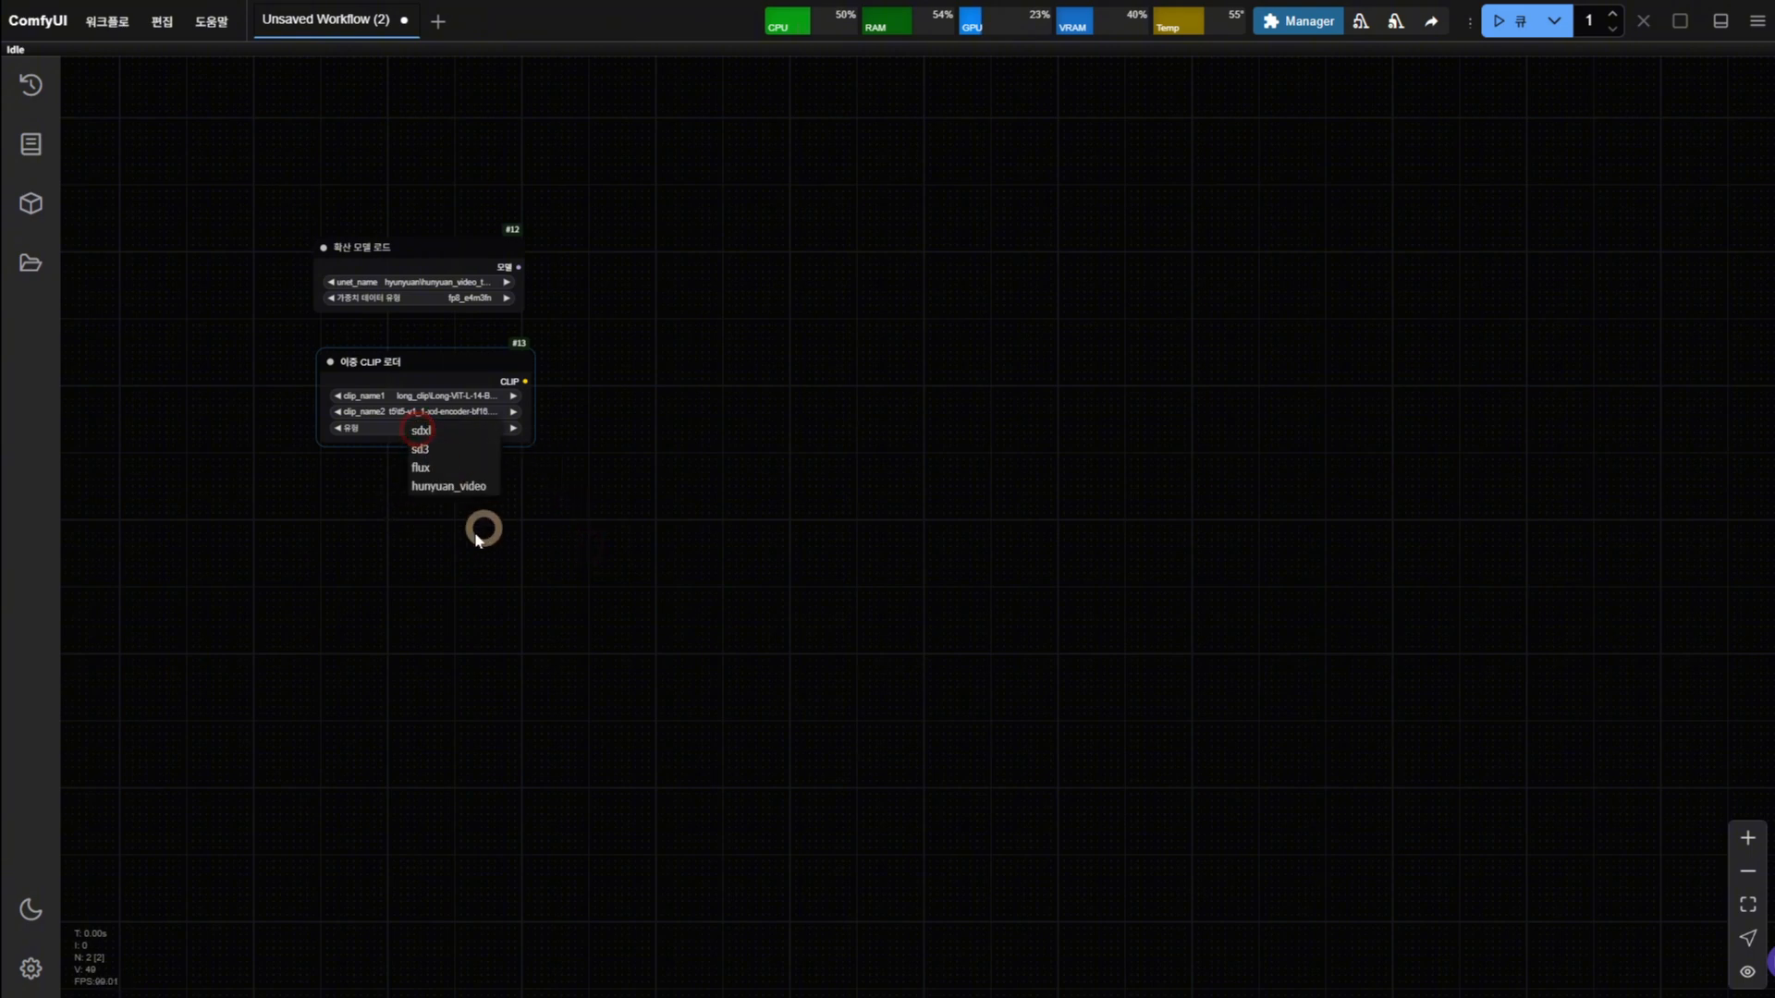
pyautogui.scroll(3, 472, 534)
pyautogui.moveTo(616, 399); pyautogui.dragTo(619, 462)
pyautogui.scroll(3, 462, 476)
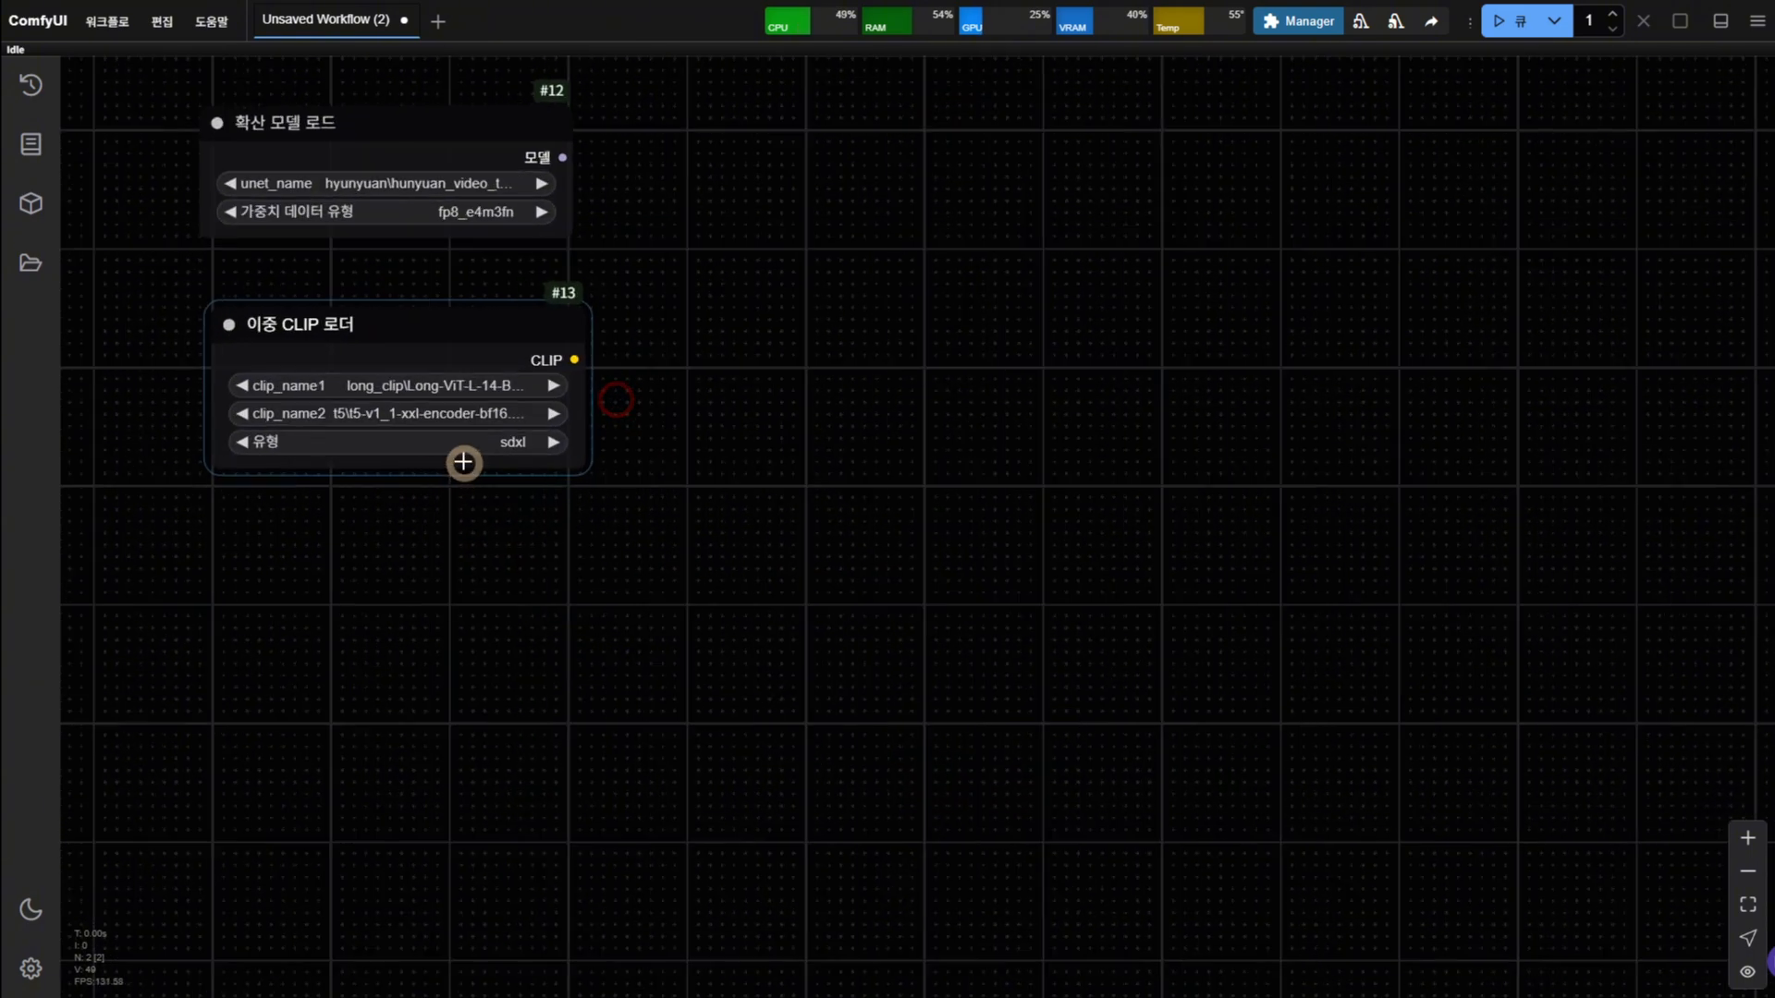
pyautogui.click(452, 436)
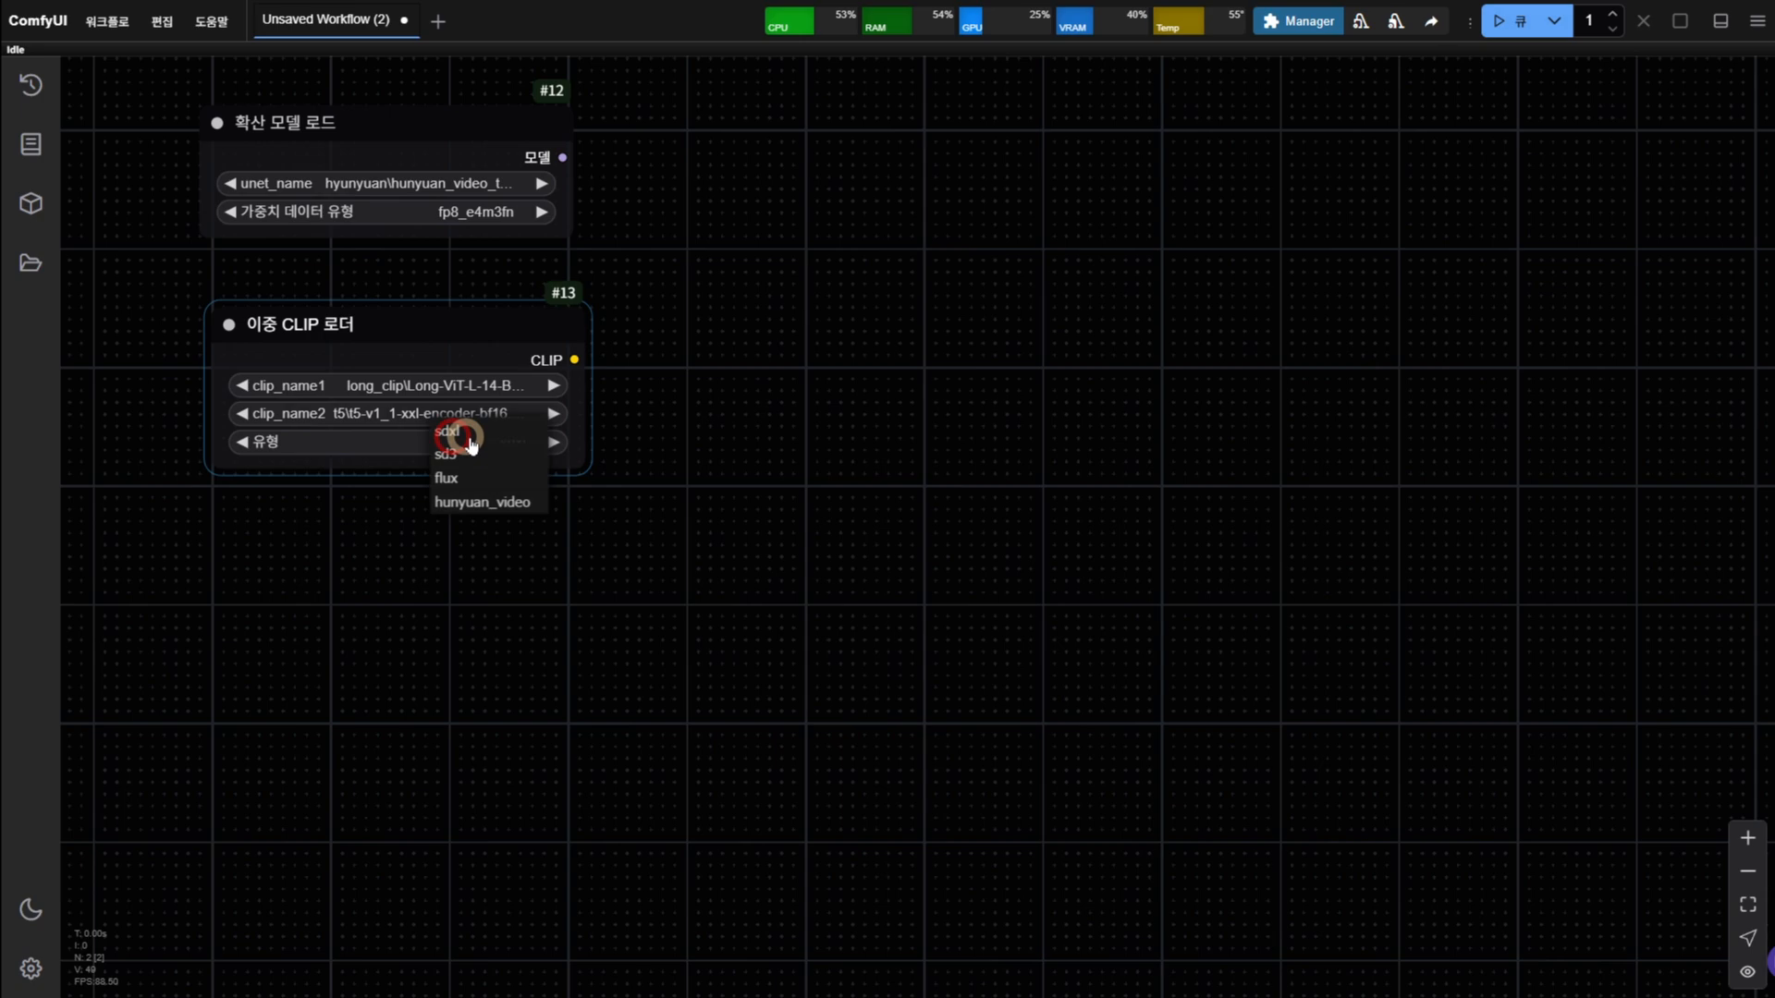
pyautogui.click(522, 506)
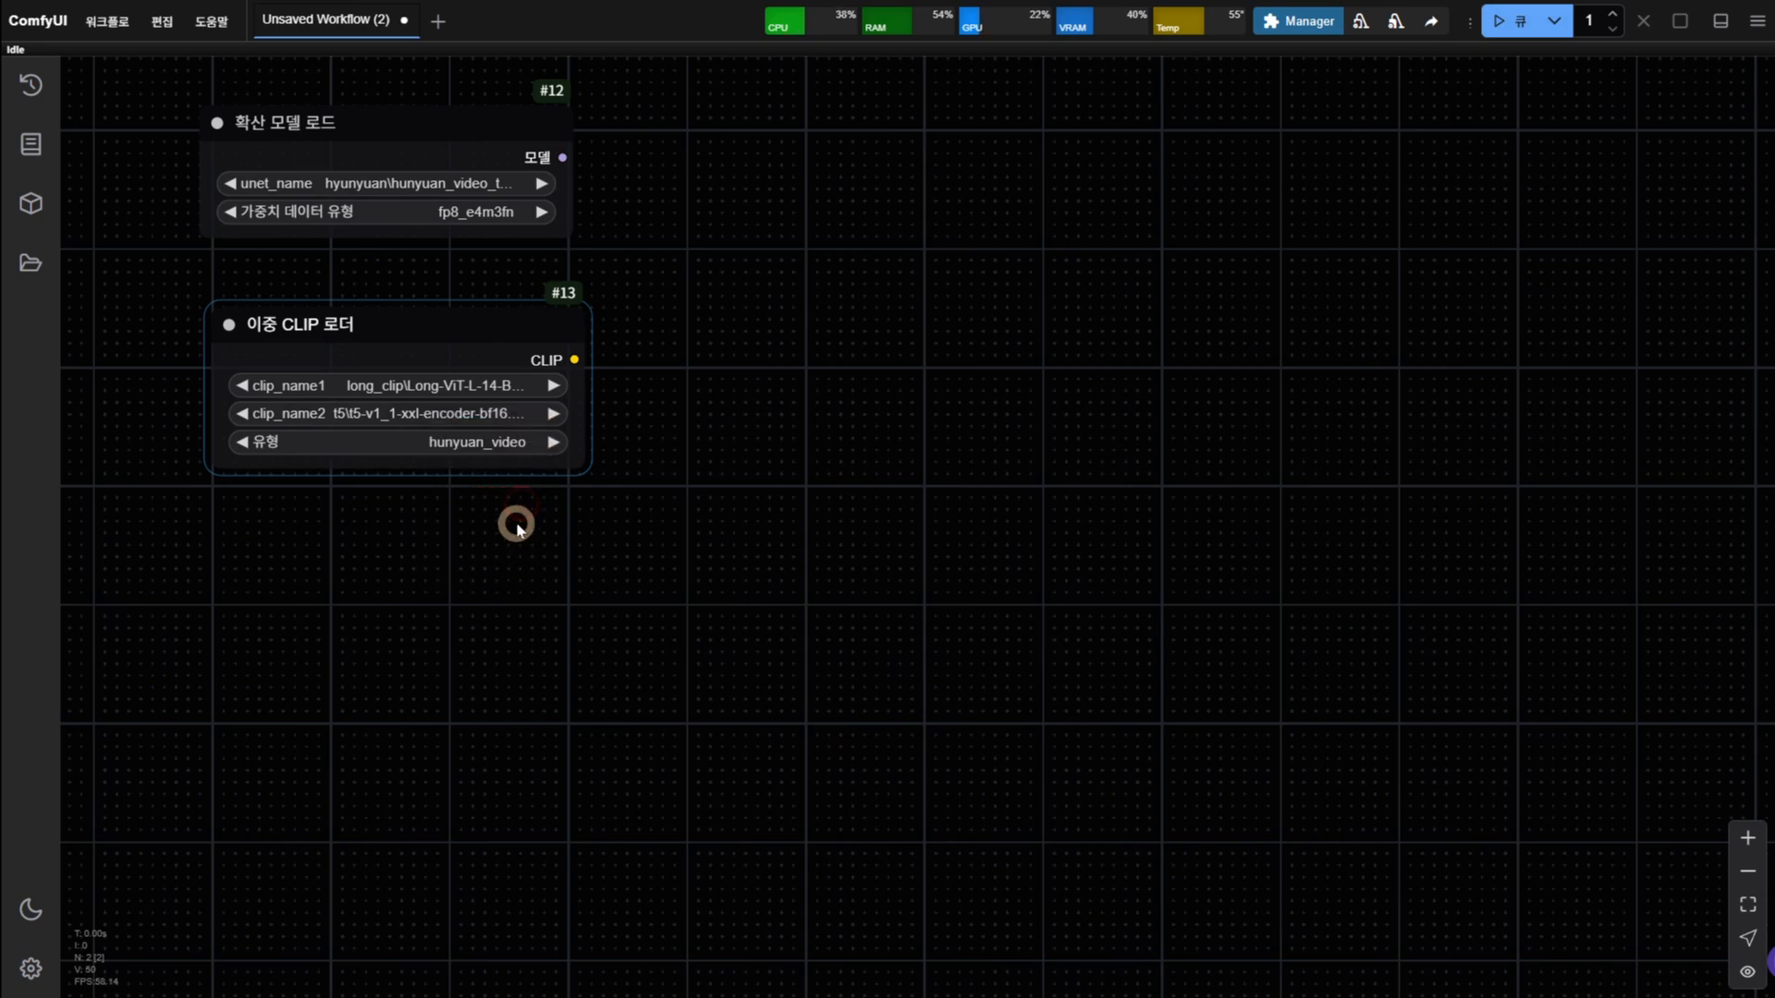
# Add a CLIP Text Encode (prompt) node and align it directly below the dual CLIP loader
pyautogui.doubleClick(399, 562)
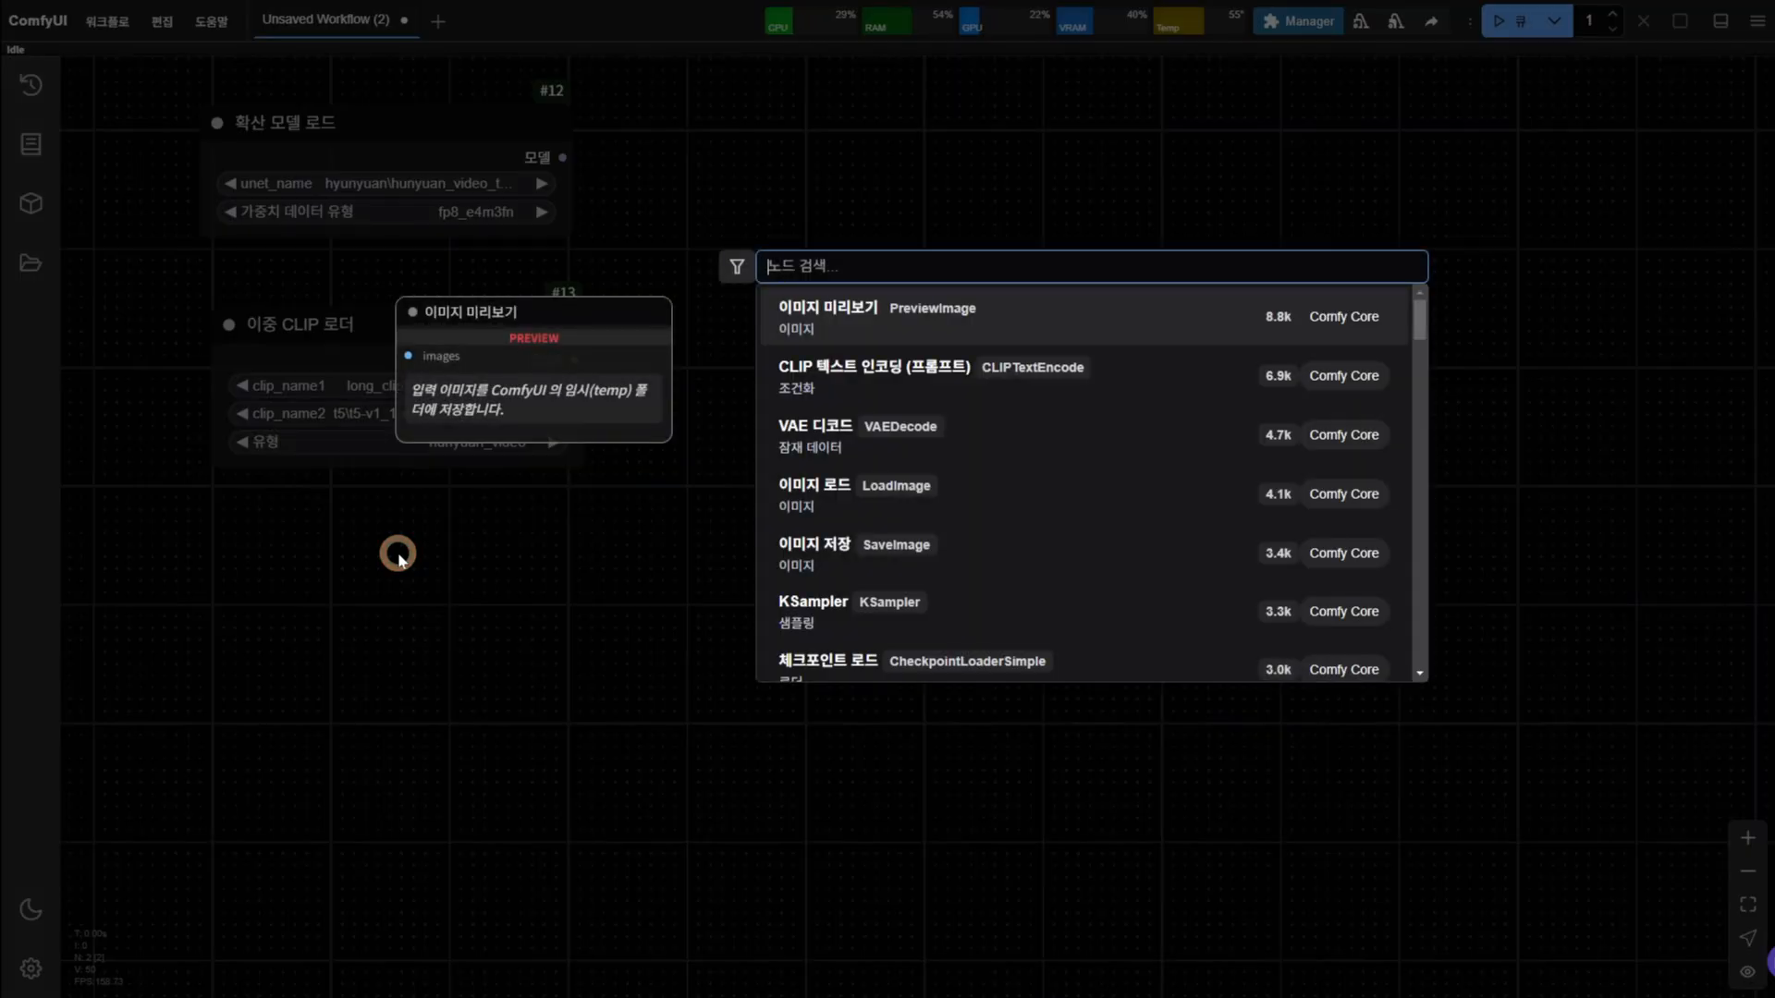
pyautogui.write('clip')
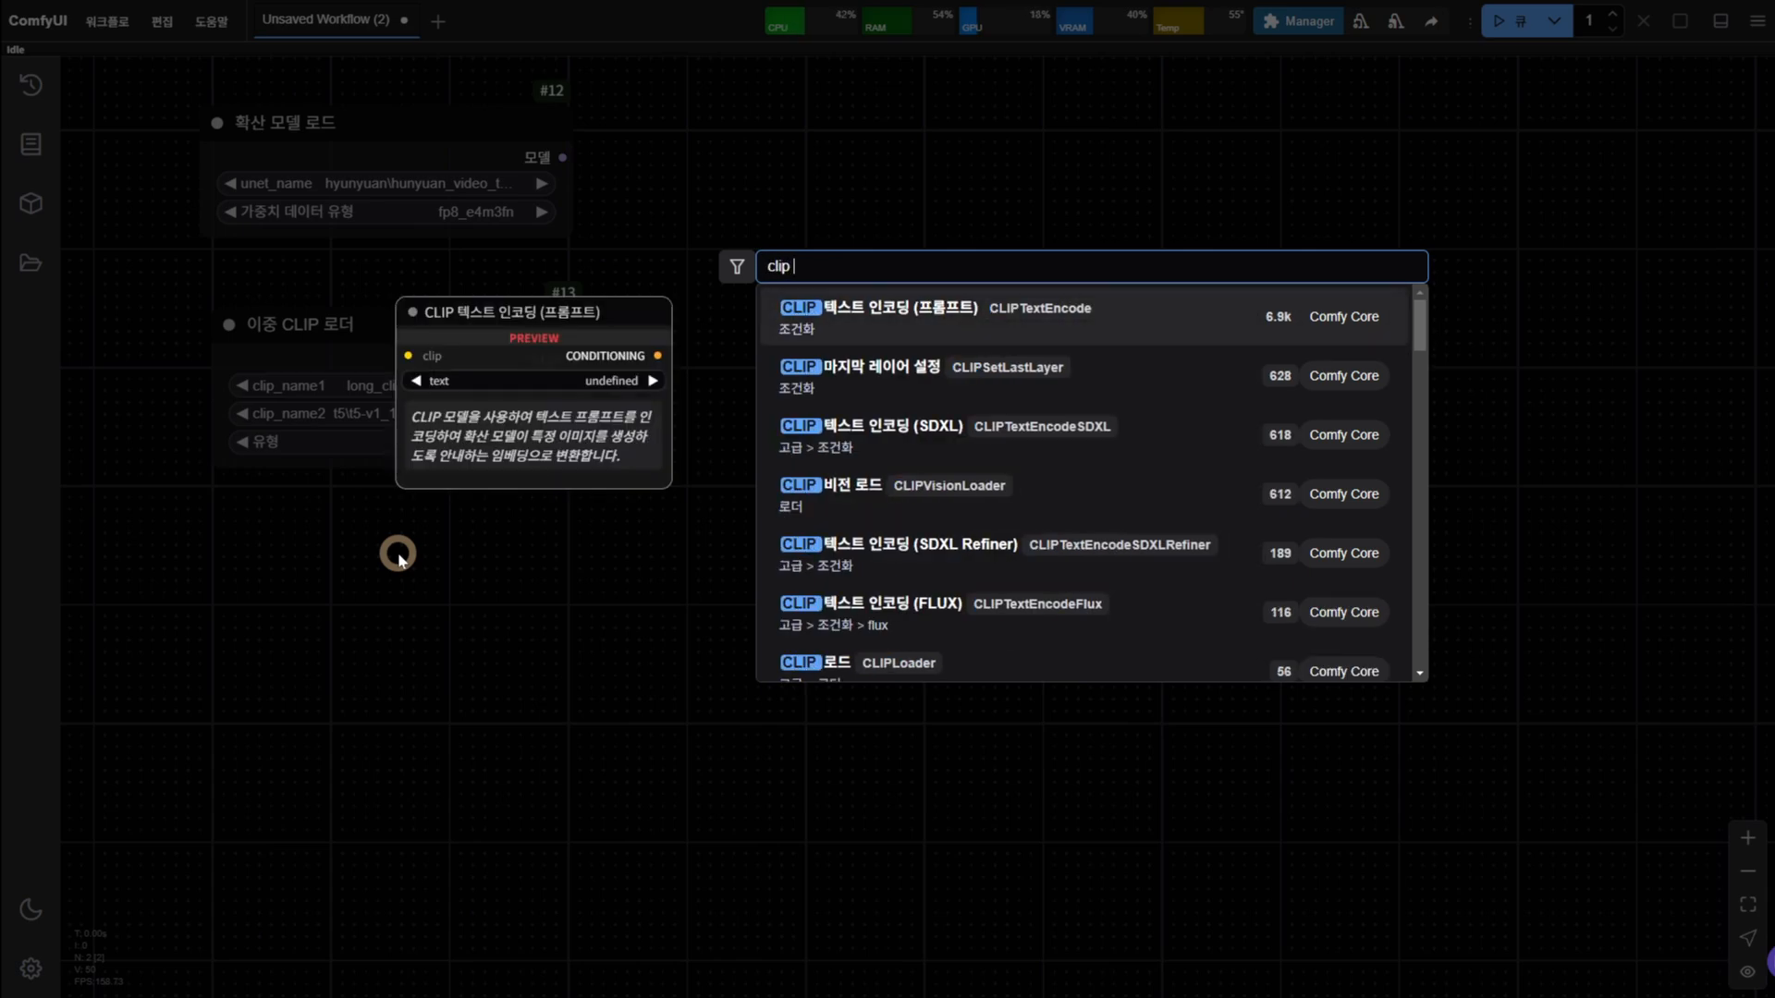
pyautogui.press('Return')
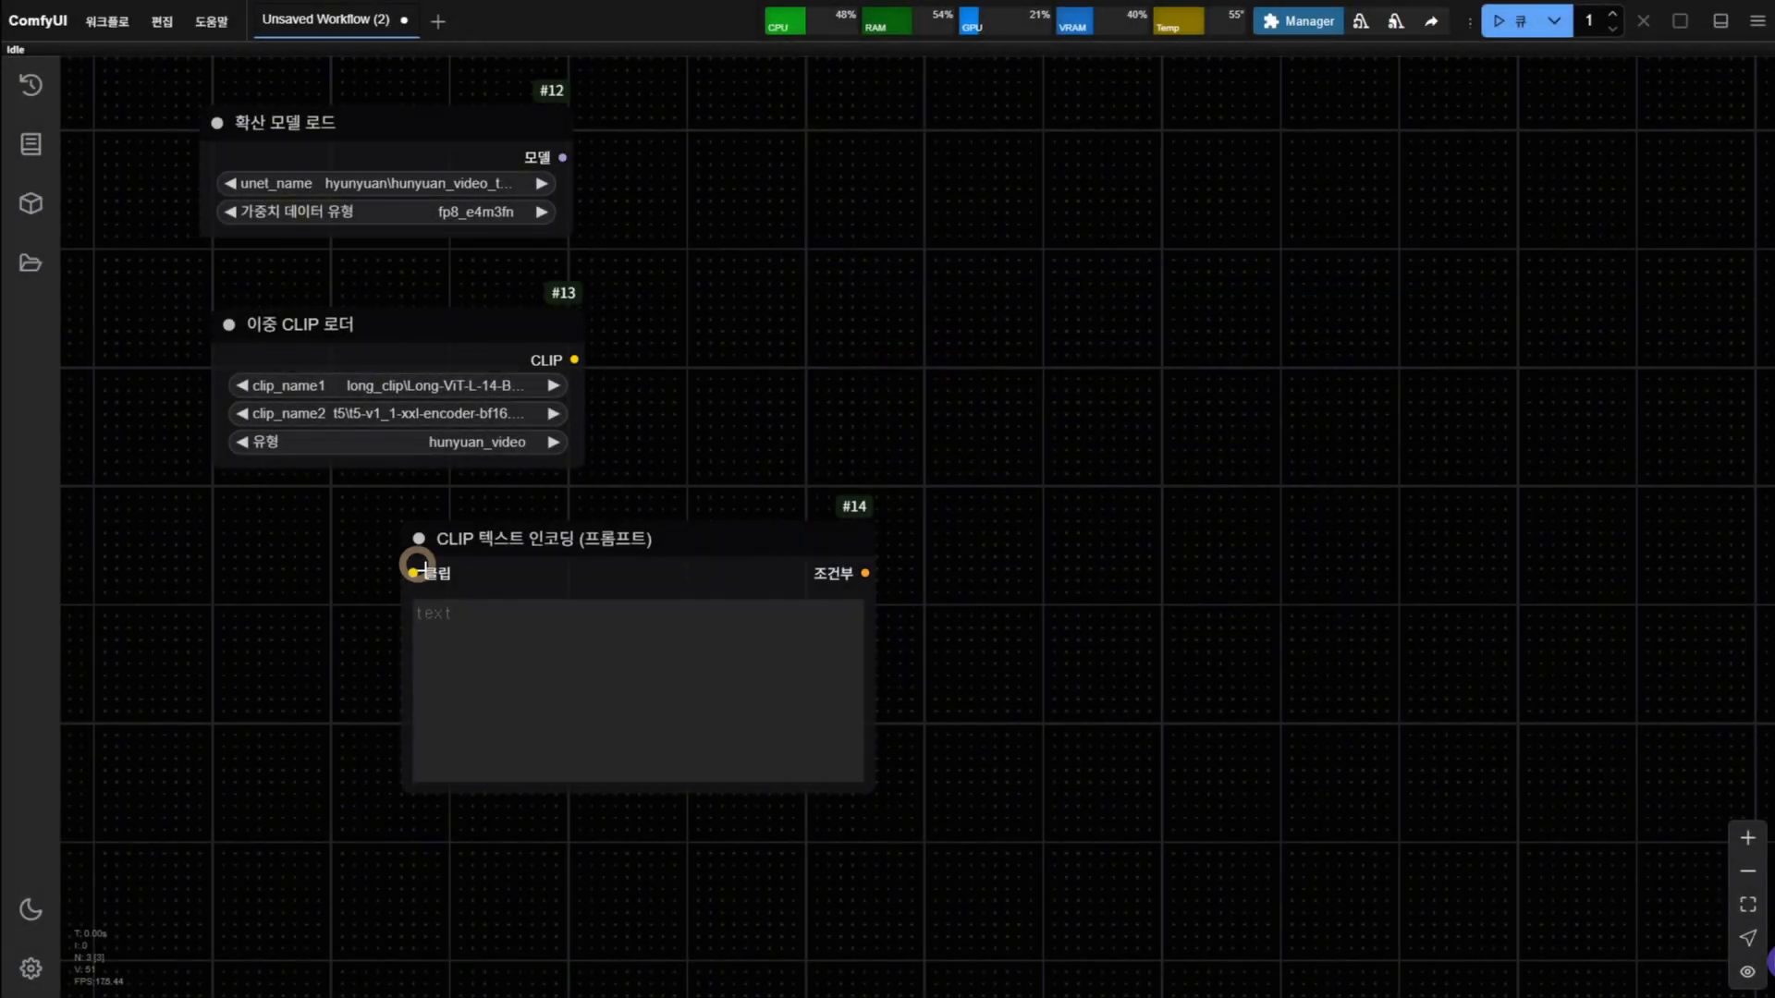
pyautogui.moveTo(527, 539); pyautogui.dragTo(325, 502)
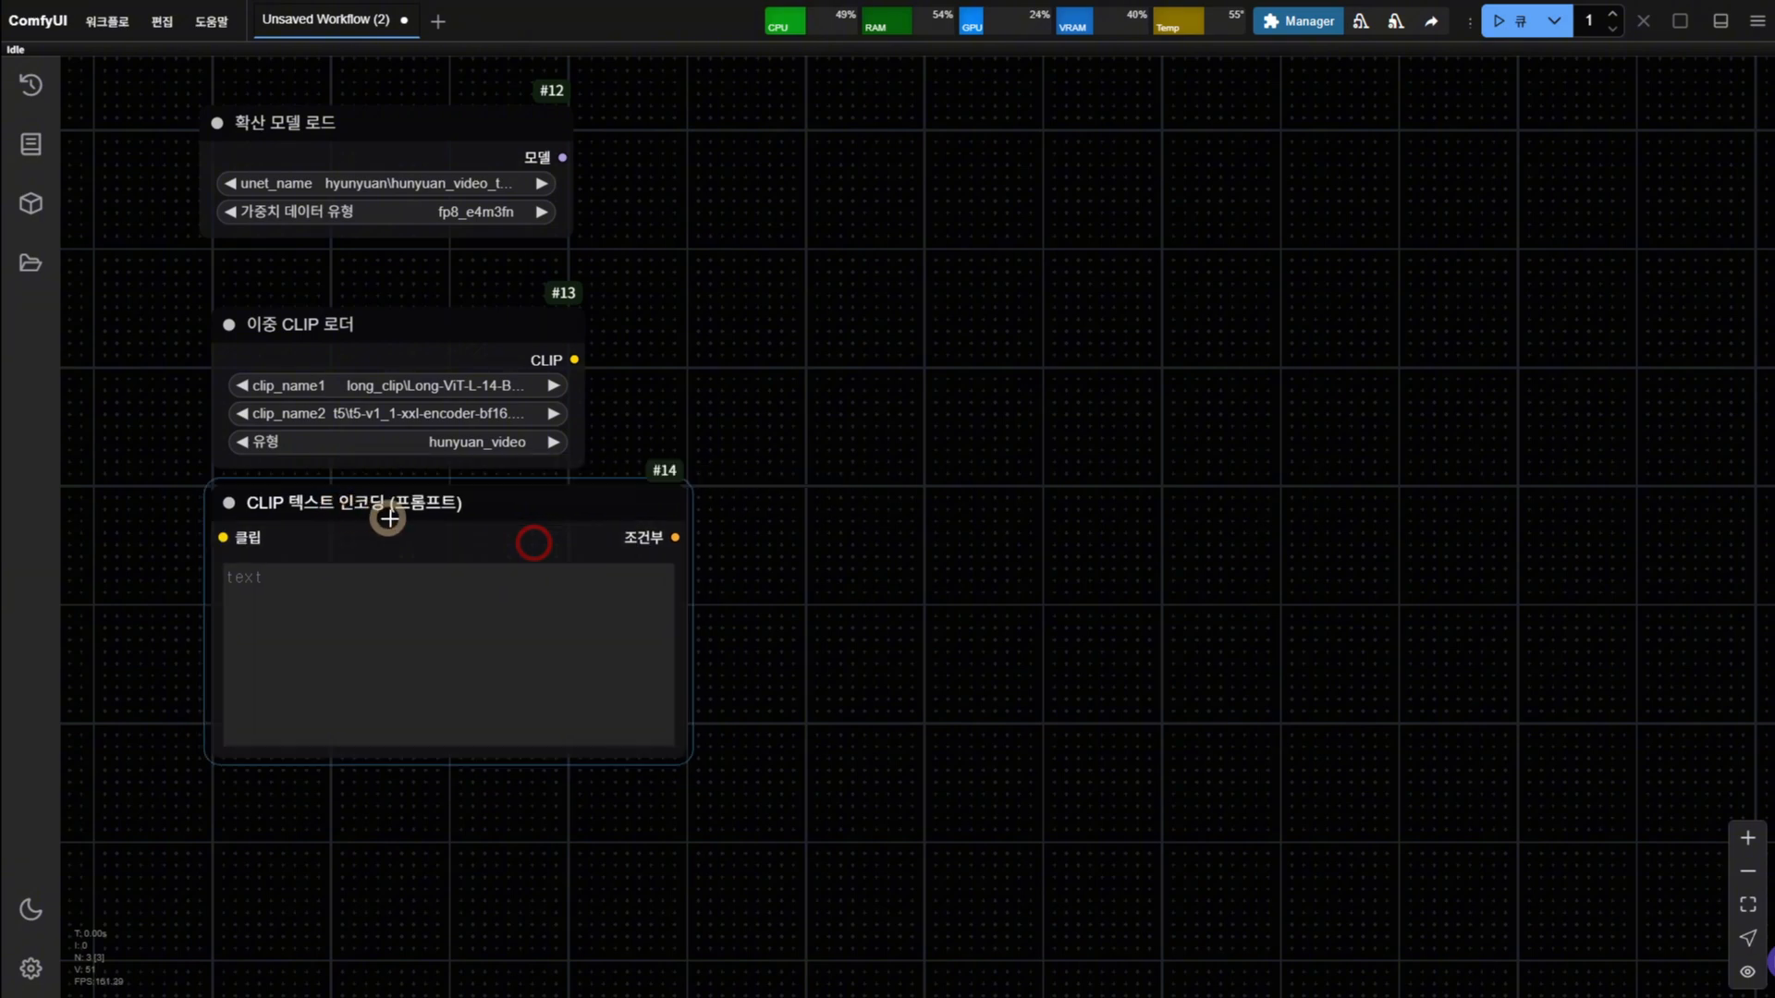
# Shrink the CLIP Text Encode node to roughly the loader's width and connect the dual CLIP loader's CLIP output to its clip input
pyautogui.click(420, 505)
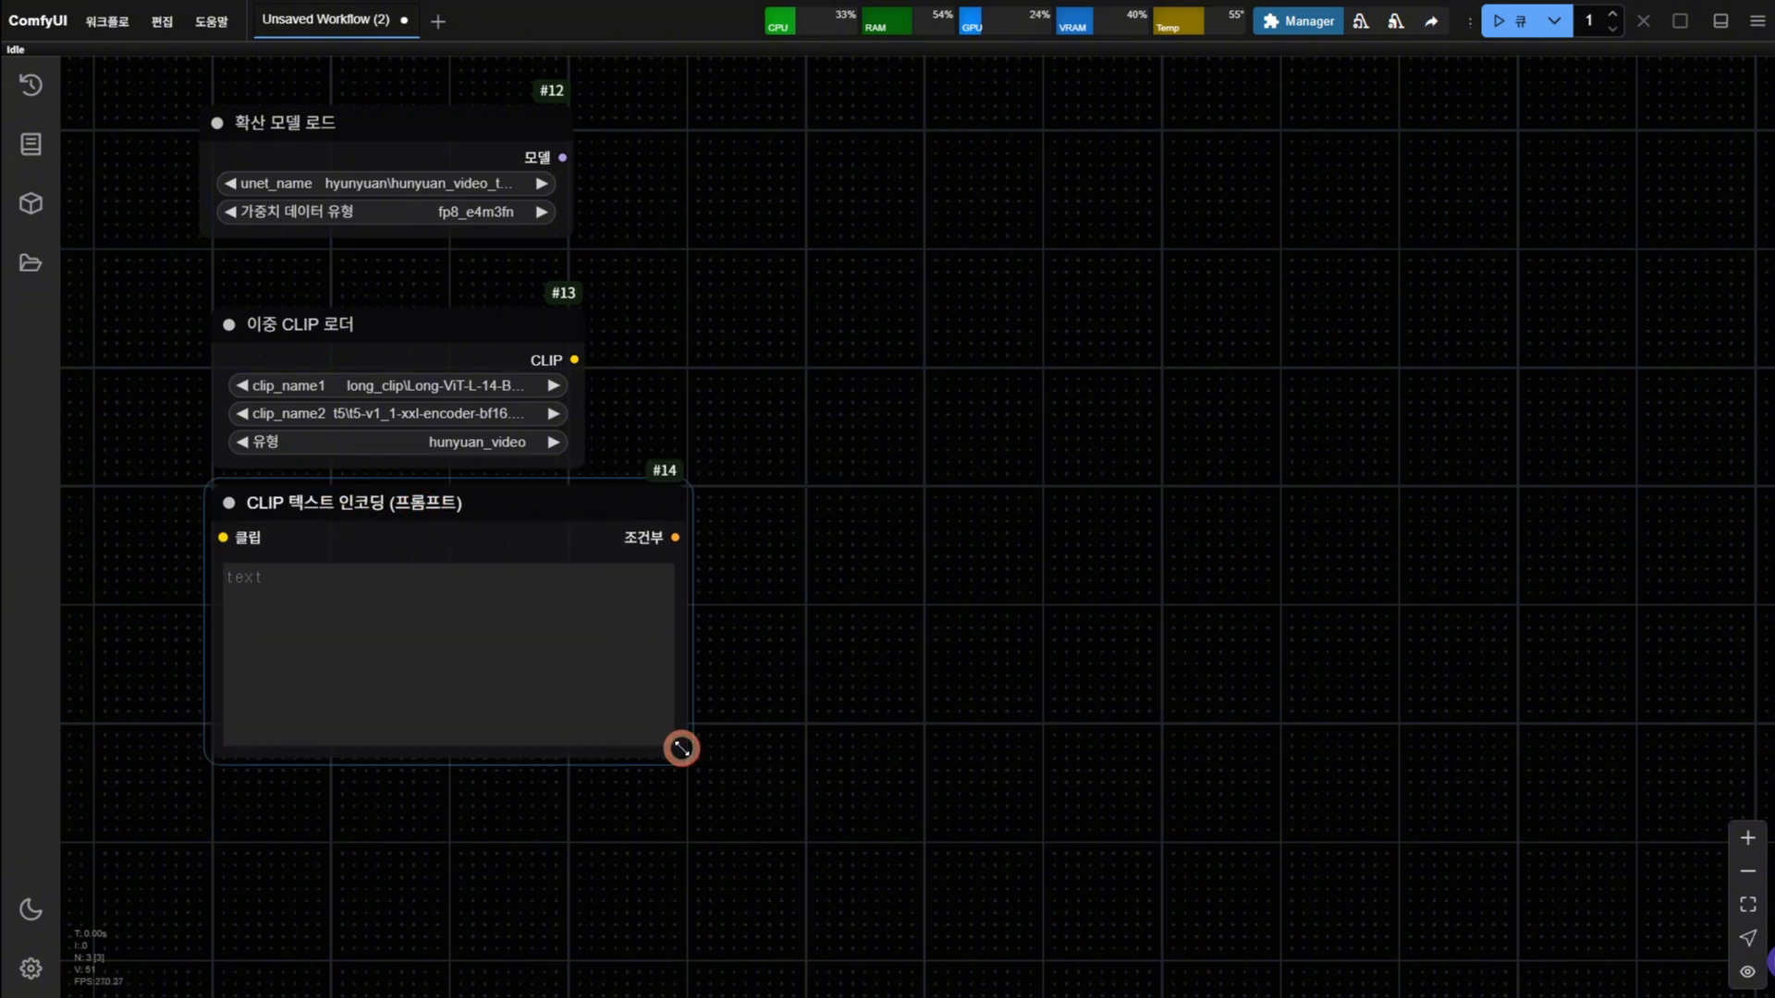
pyautogui.moveTo(682, 749); pyautogui.dragTo(598, 724)
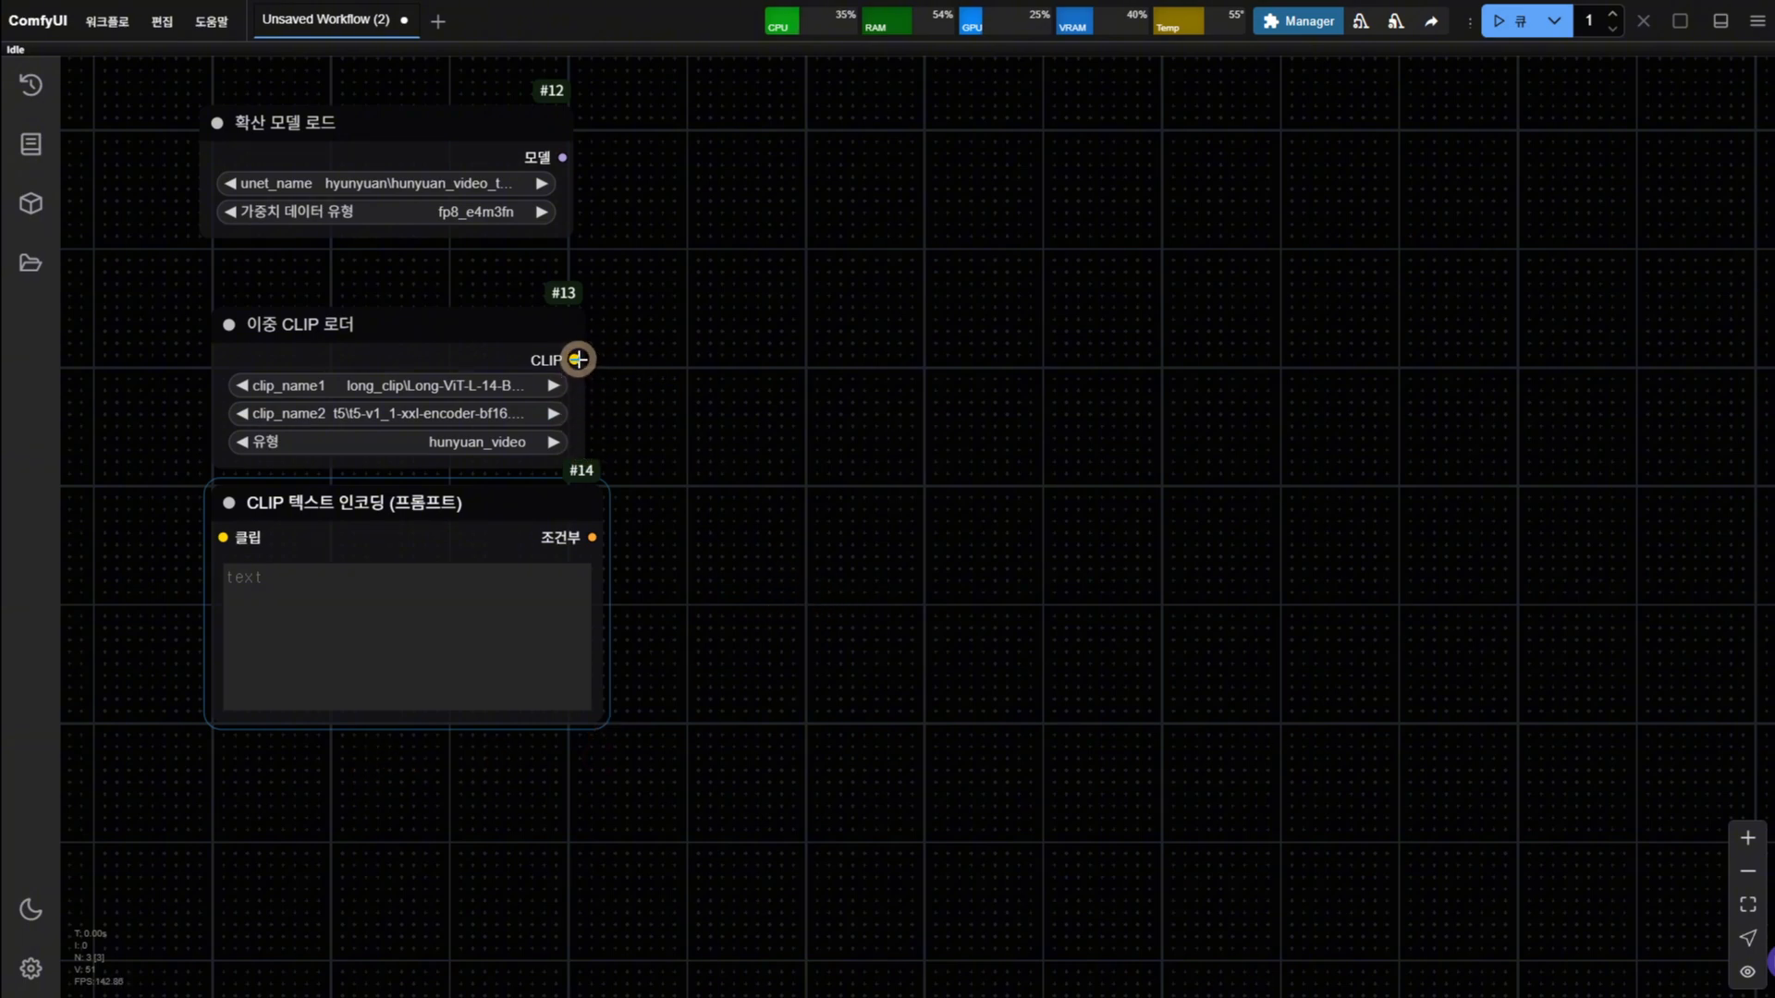
pyautogui.moveTo(575, 360); pyautogui.dragTo(275, 534)
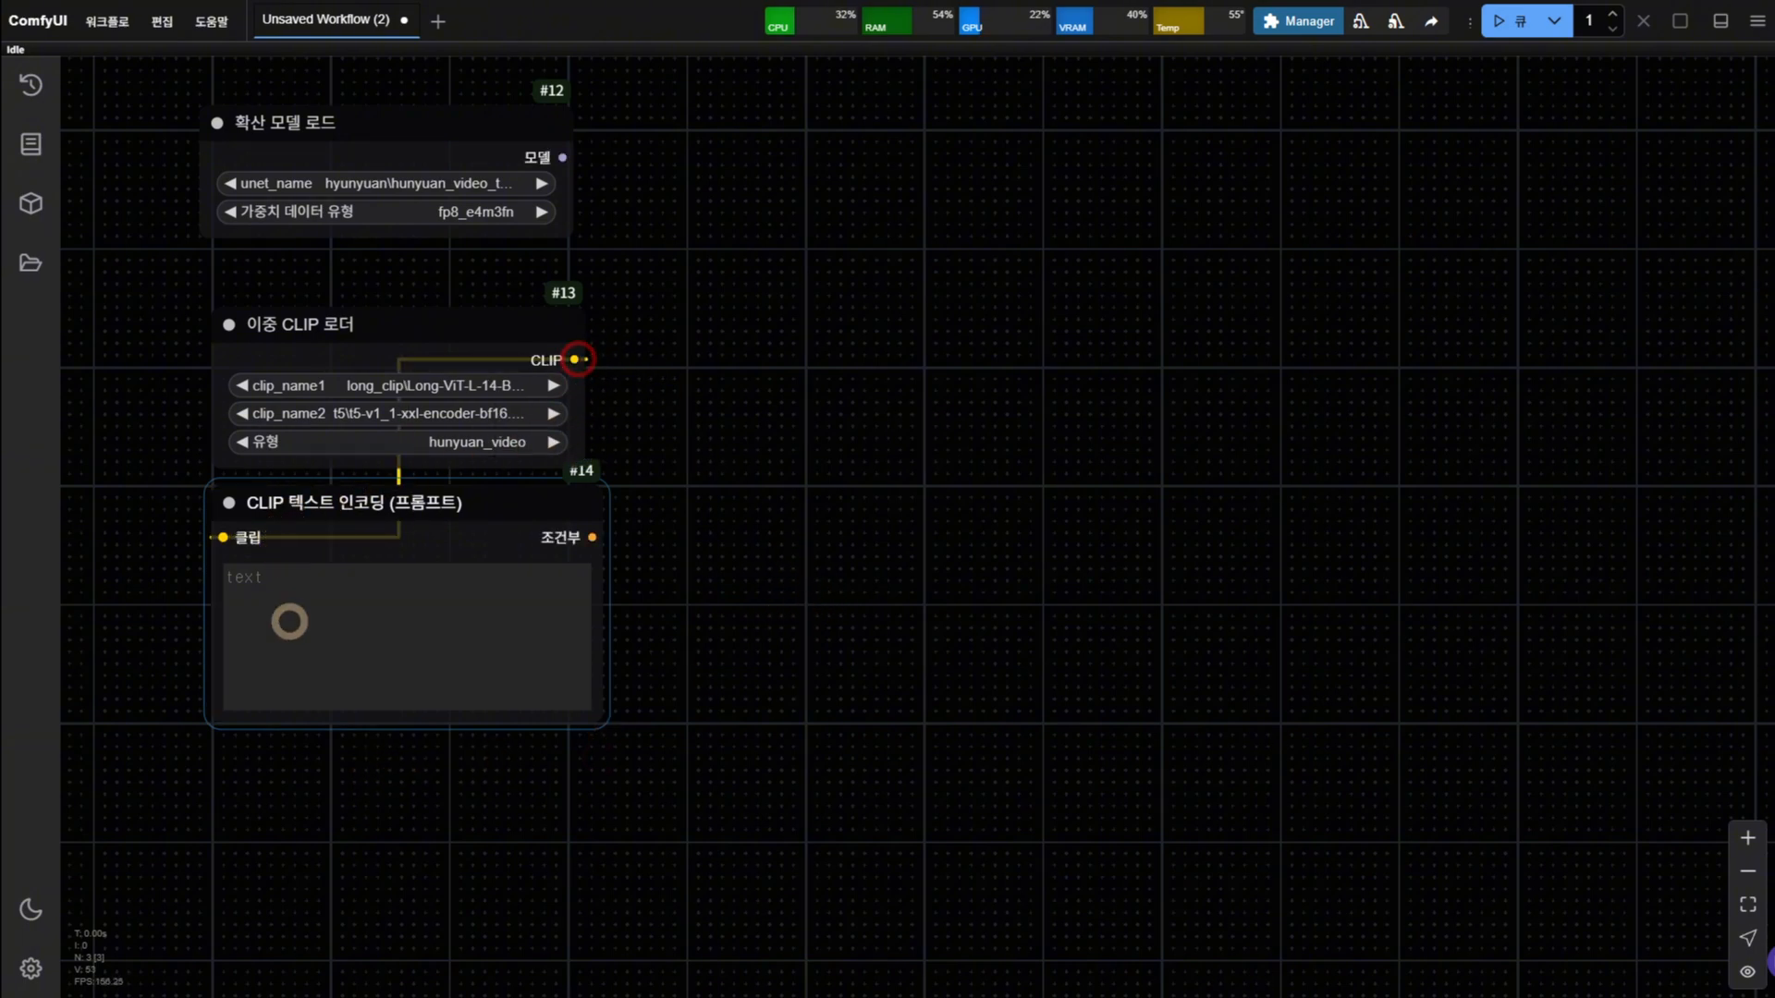
# Add a FluxGuidance node in the empty space beside the CLIP Text Encode node
pyautogui.moveTo(391, 781); pyautogui.dragTo(375, 770)
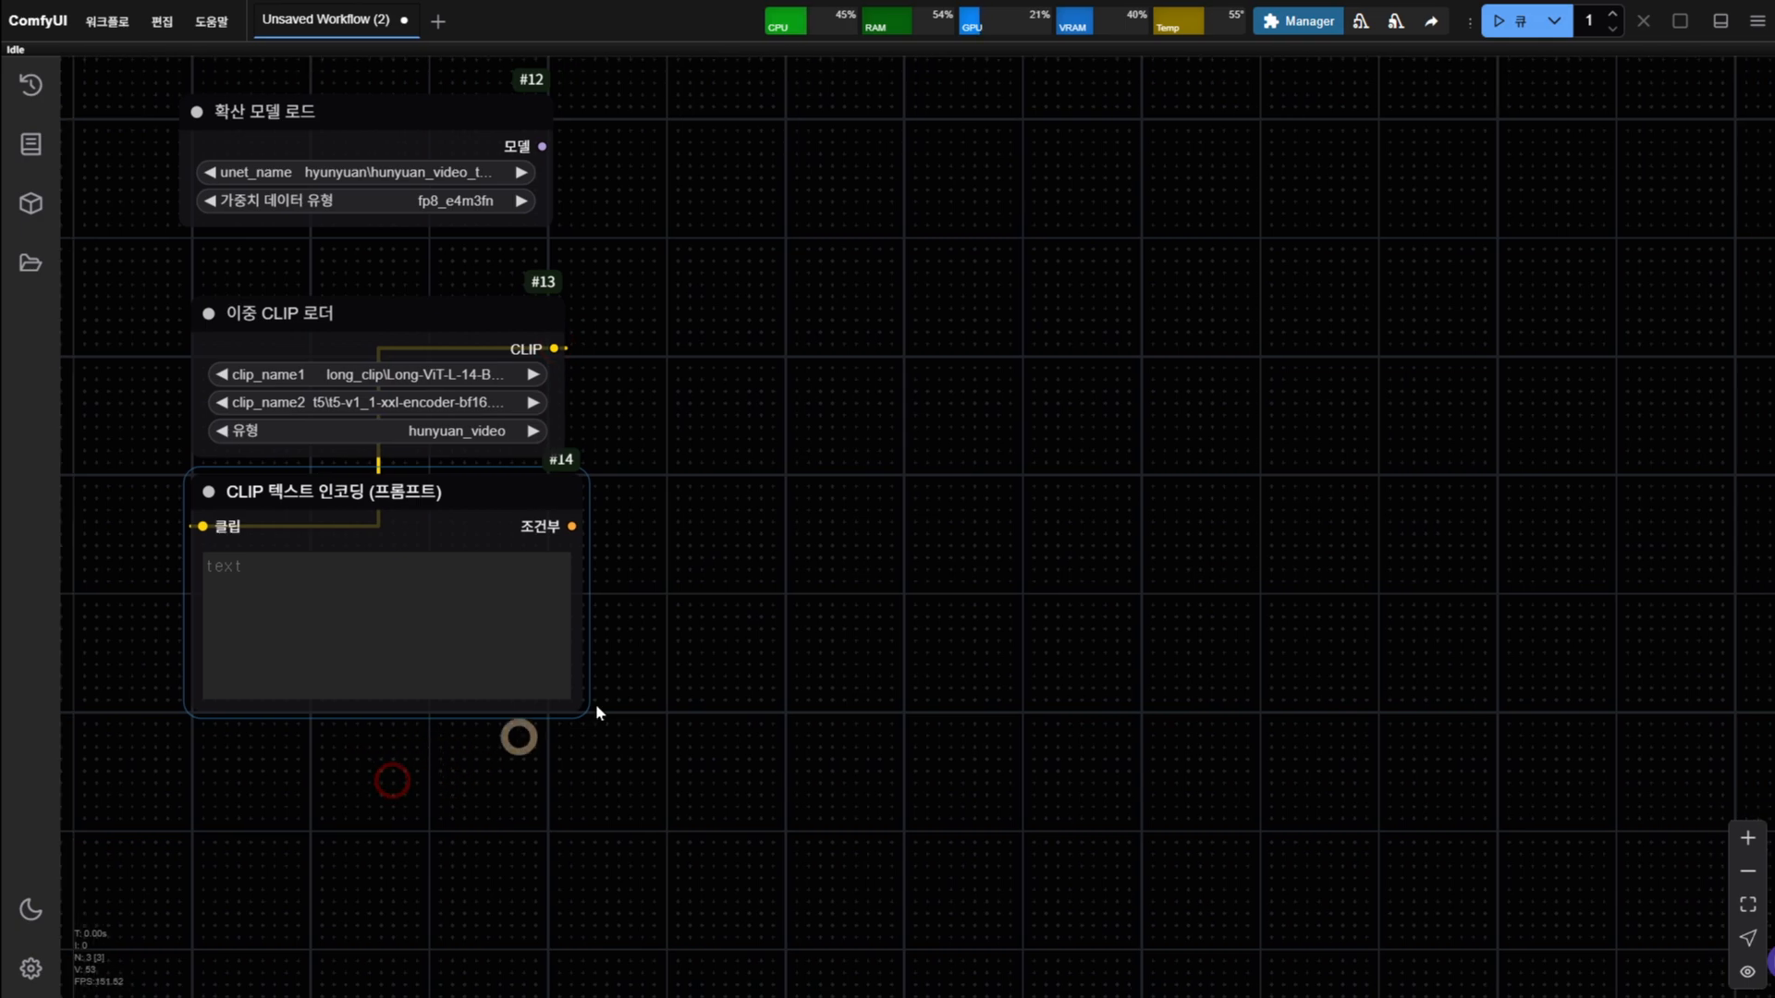
pyautogui.moveTo(729, 598); pyautogui.dragTo(697, 622)
pyautogui.scroll(-2, 688, 626)
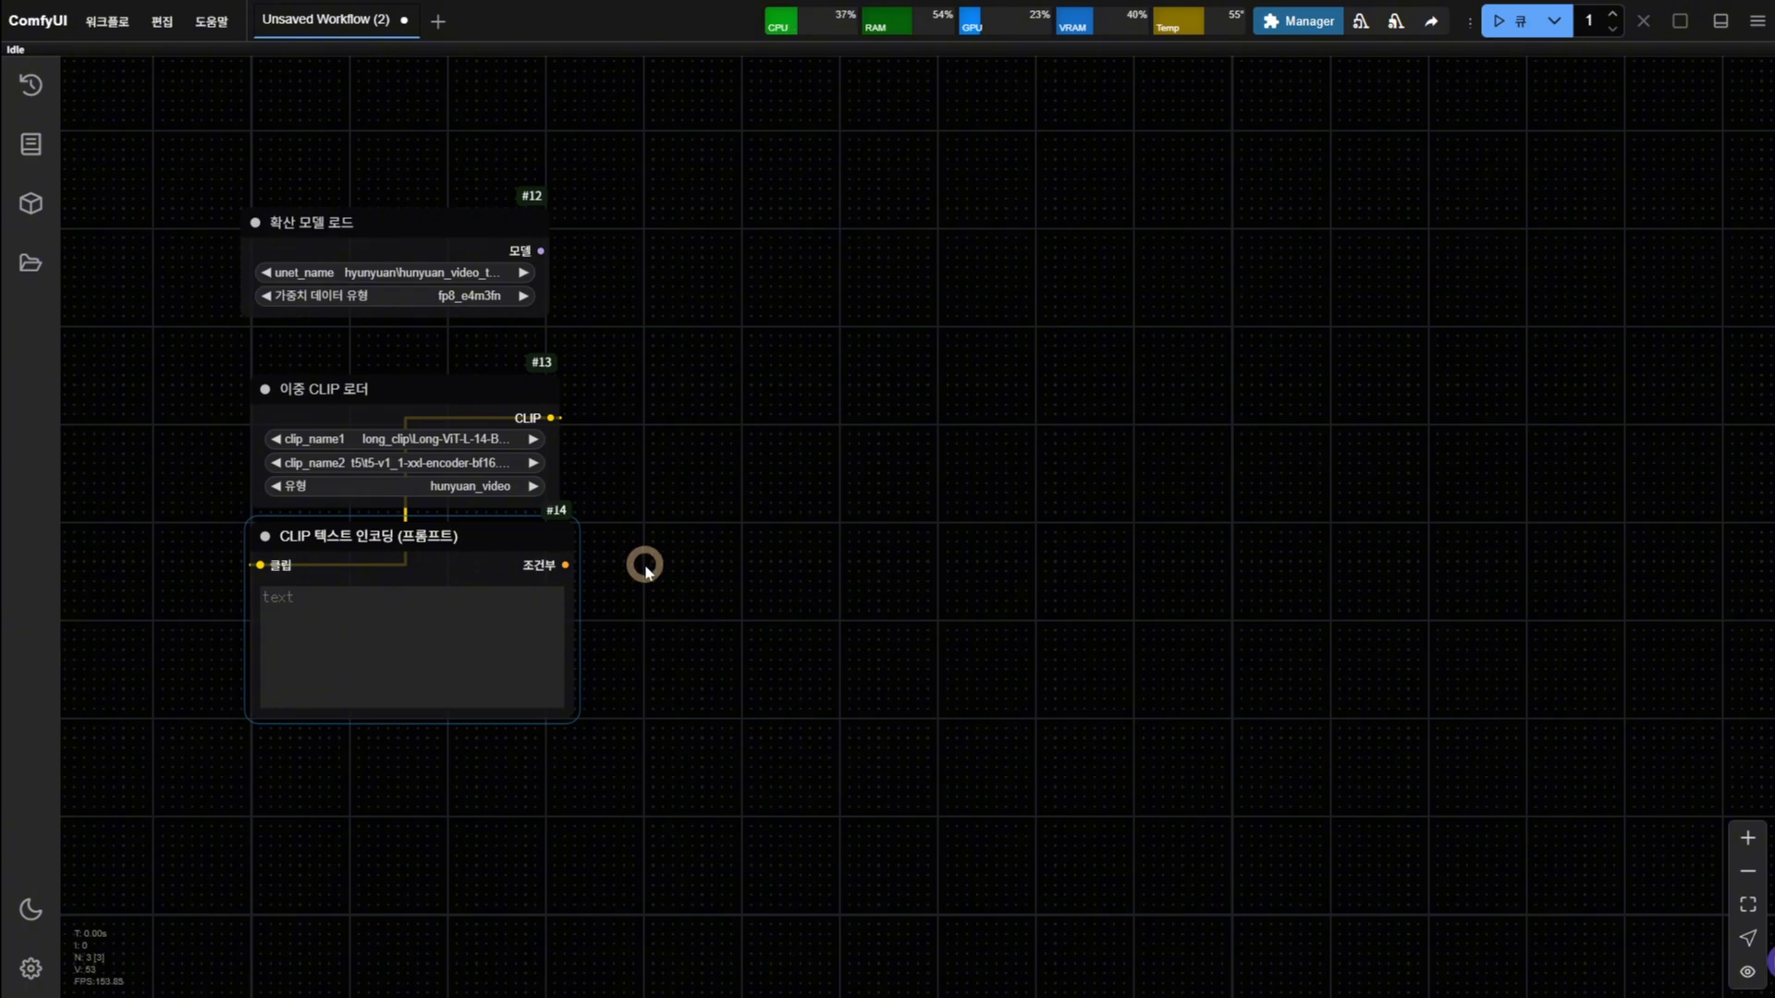
pyautogui.doubleClick(678, 583)
pyautogui.write('f')
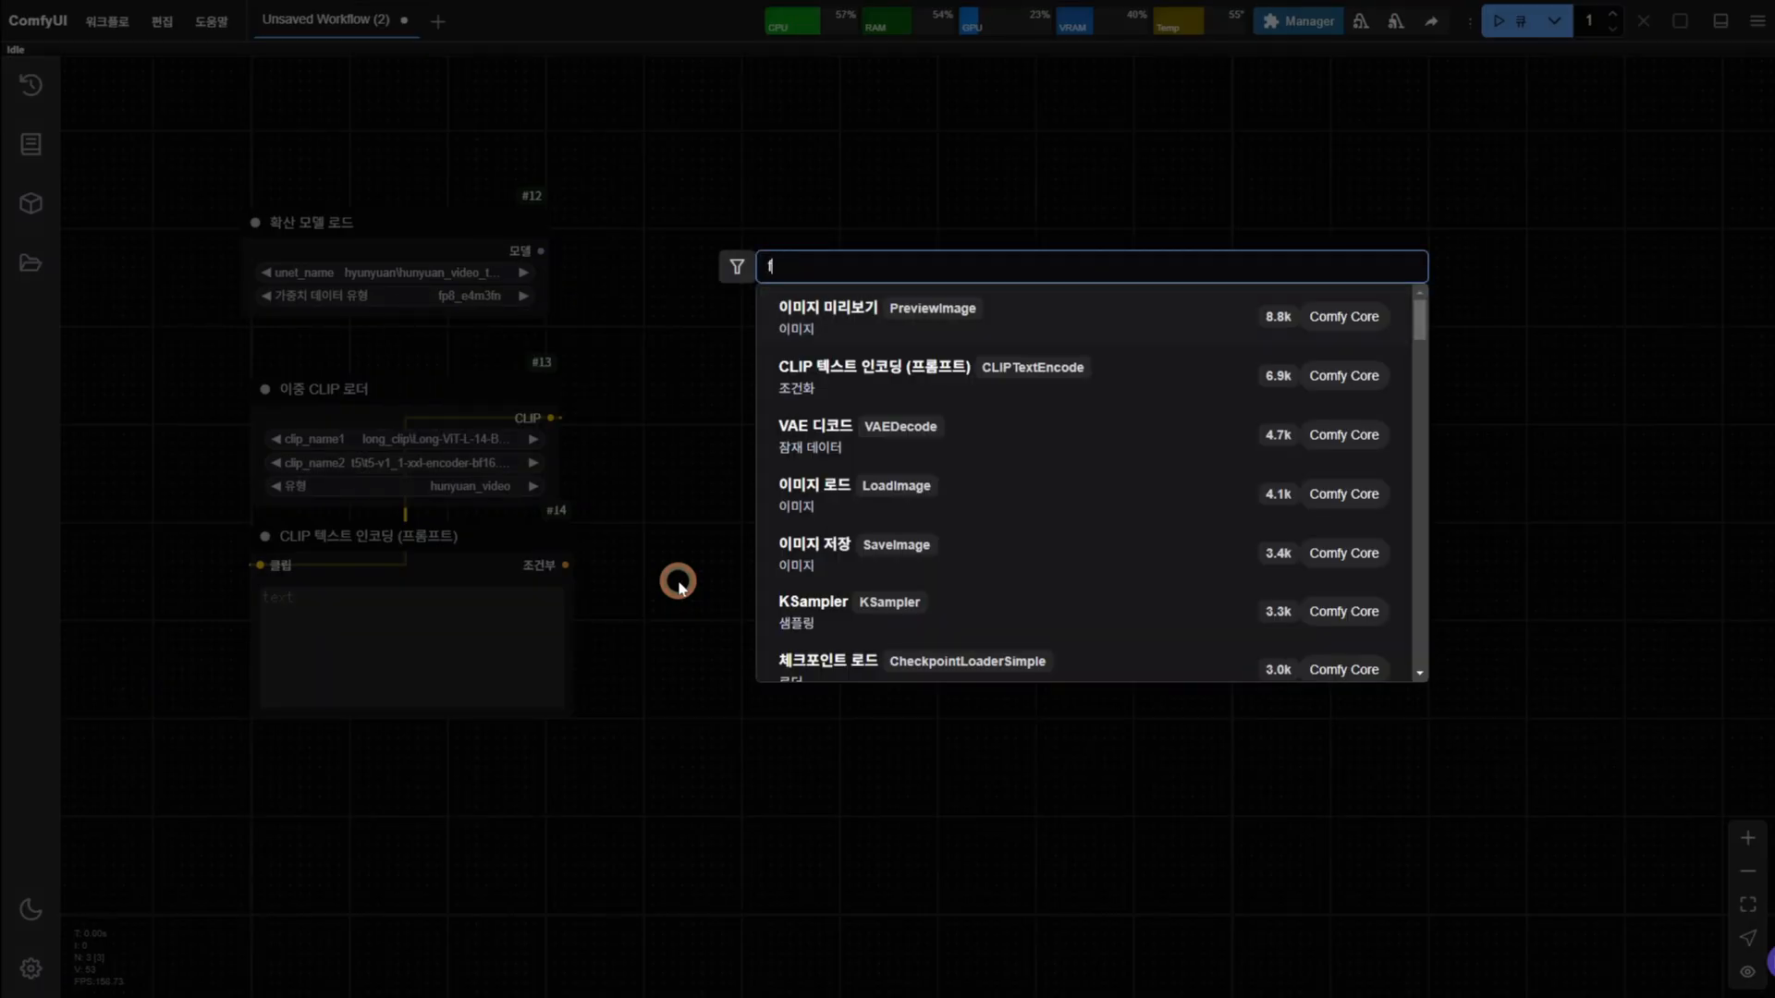
pyautogui.write('lux')
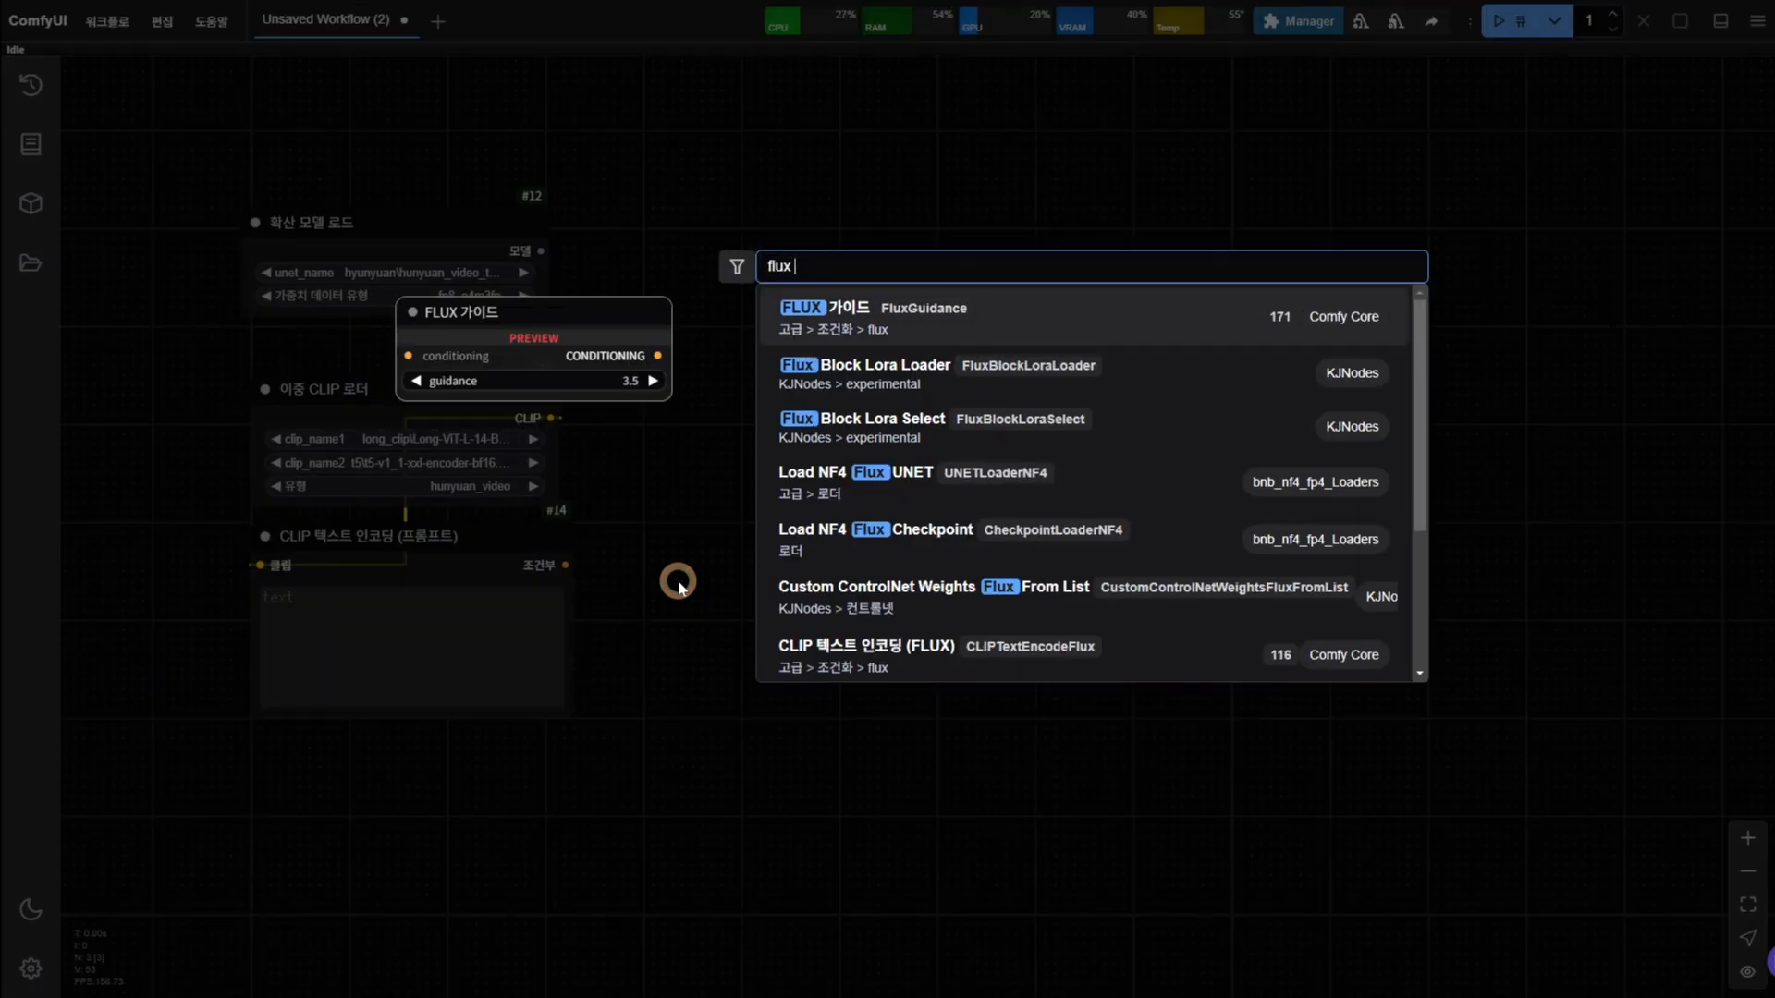
pyautogui.press('Return')
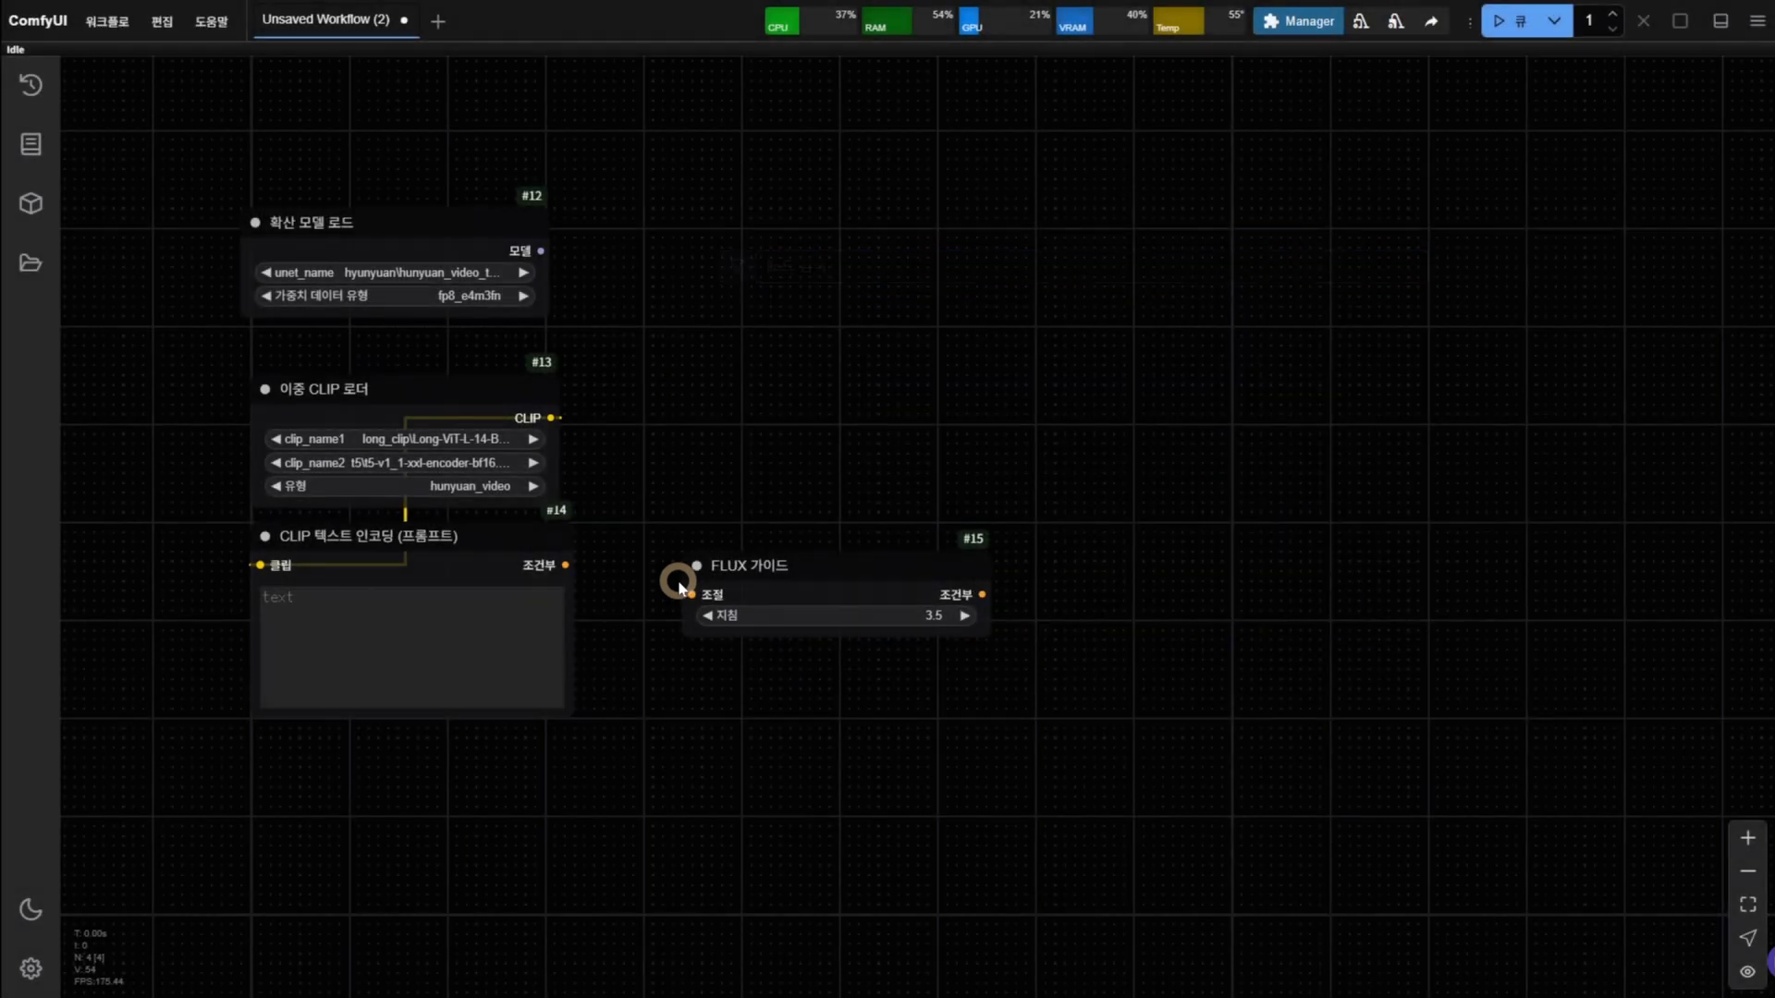
# Align the FLUX guidance node with the CLIP Text Encode node and connect the prompt's conditioning output to its conditioning input
pyautogui.moveTo(801, 568); pyautogui.dragTo(733, 536)
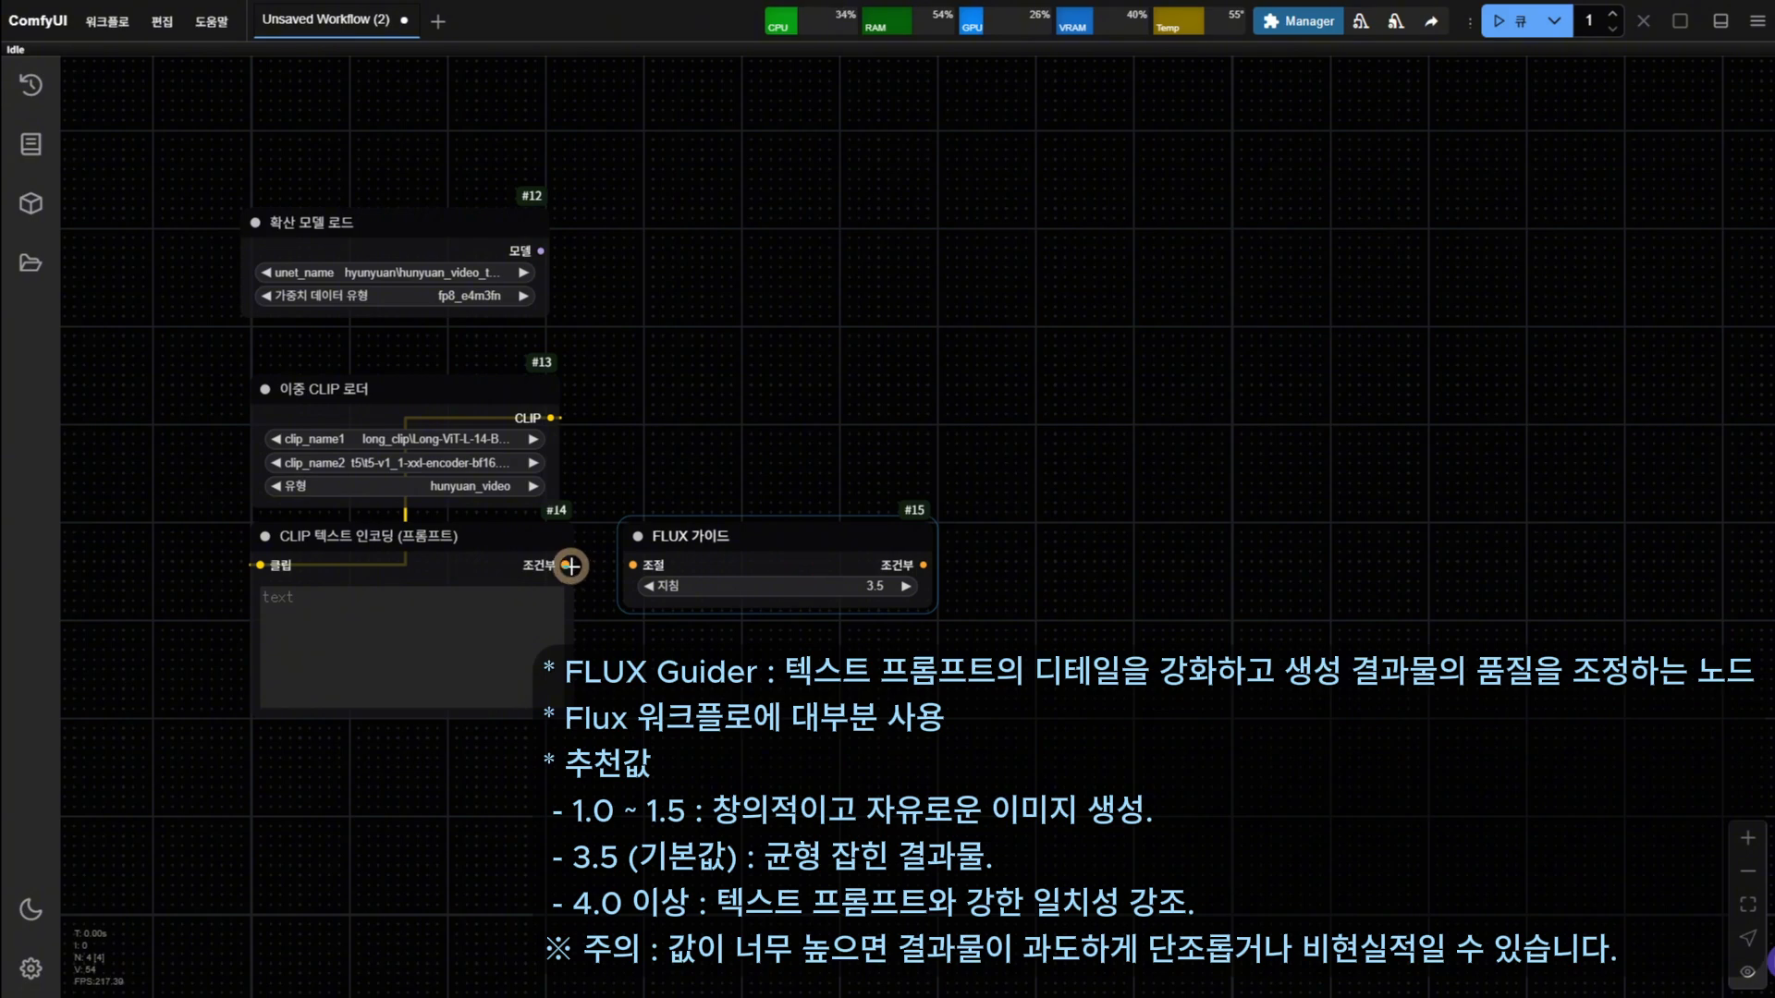
pyautogui.moveTo(579, 571); pyautogui.dragTo(631, 569)
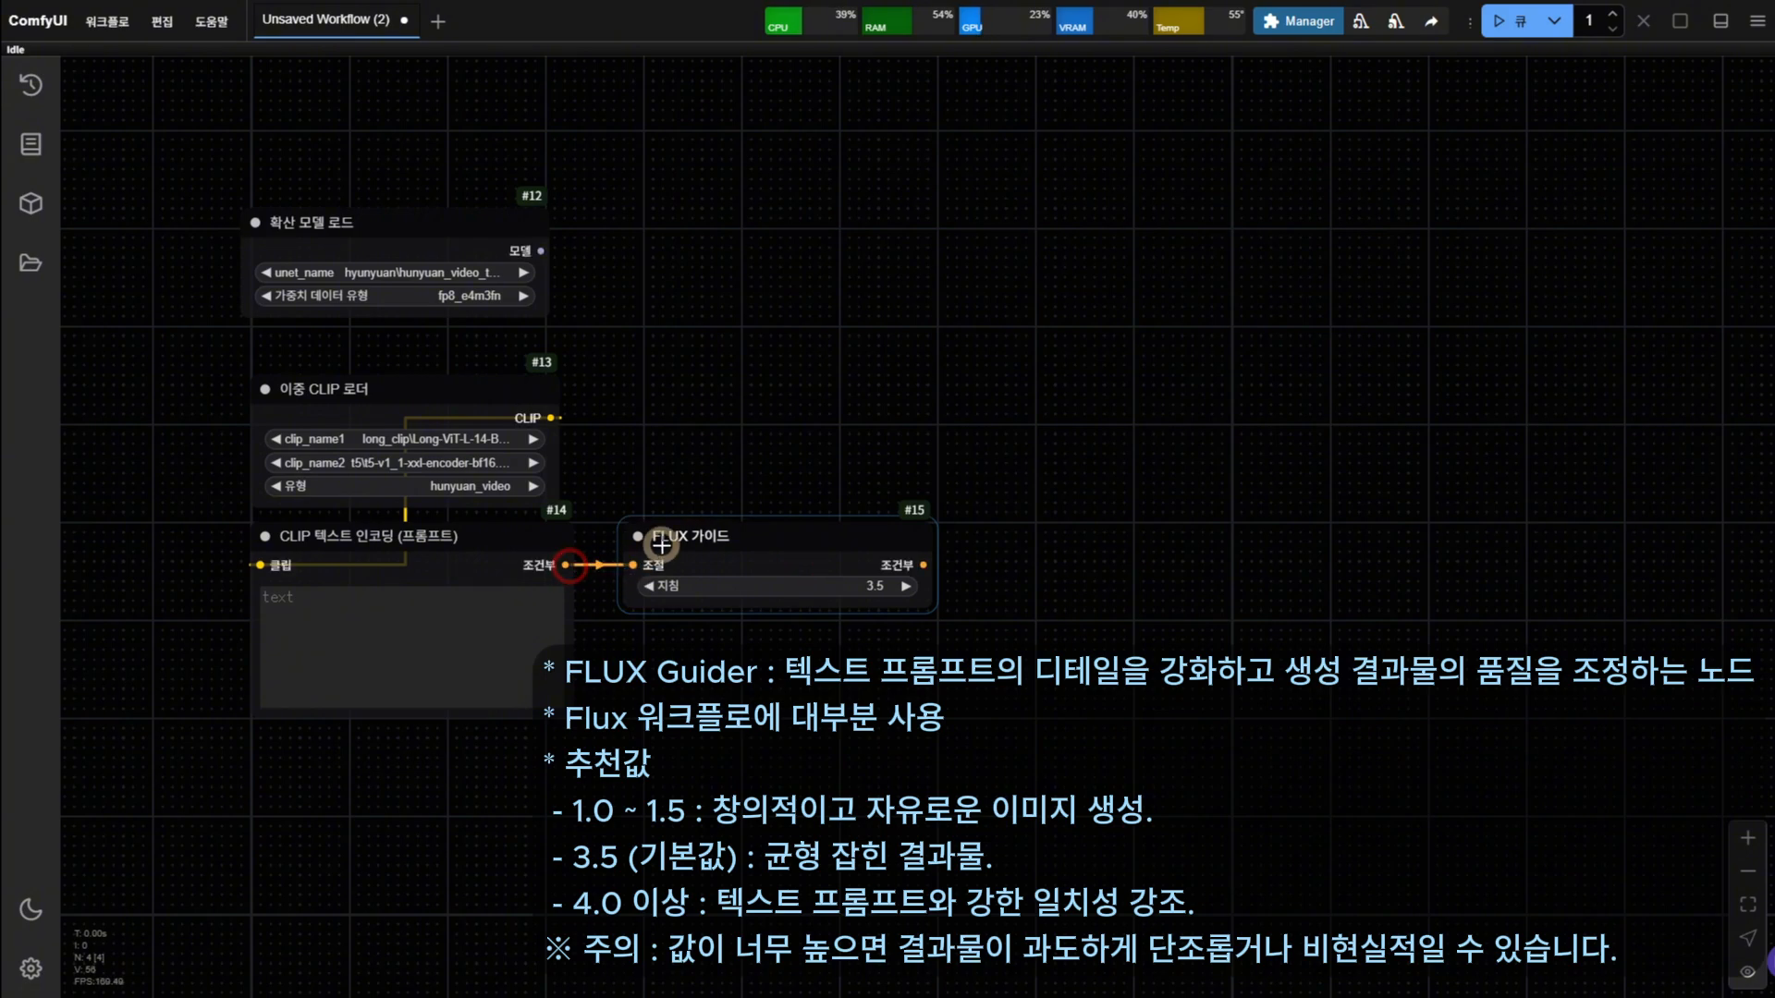
pyautogui.click(662, 545)
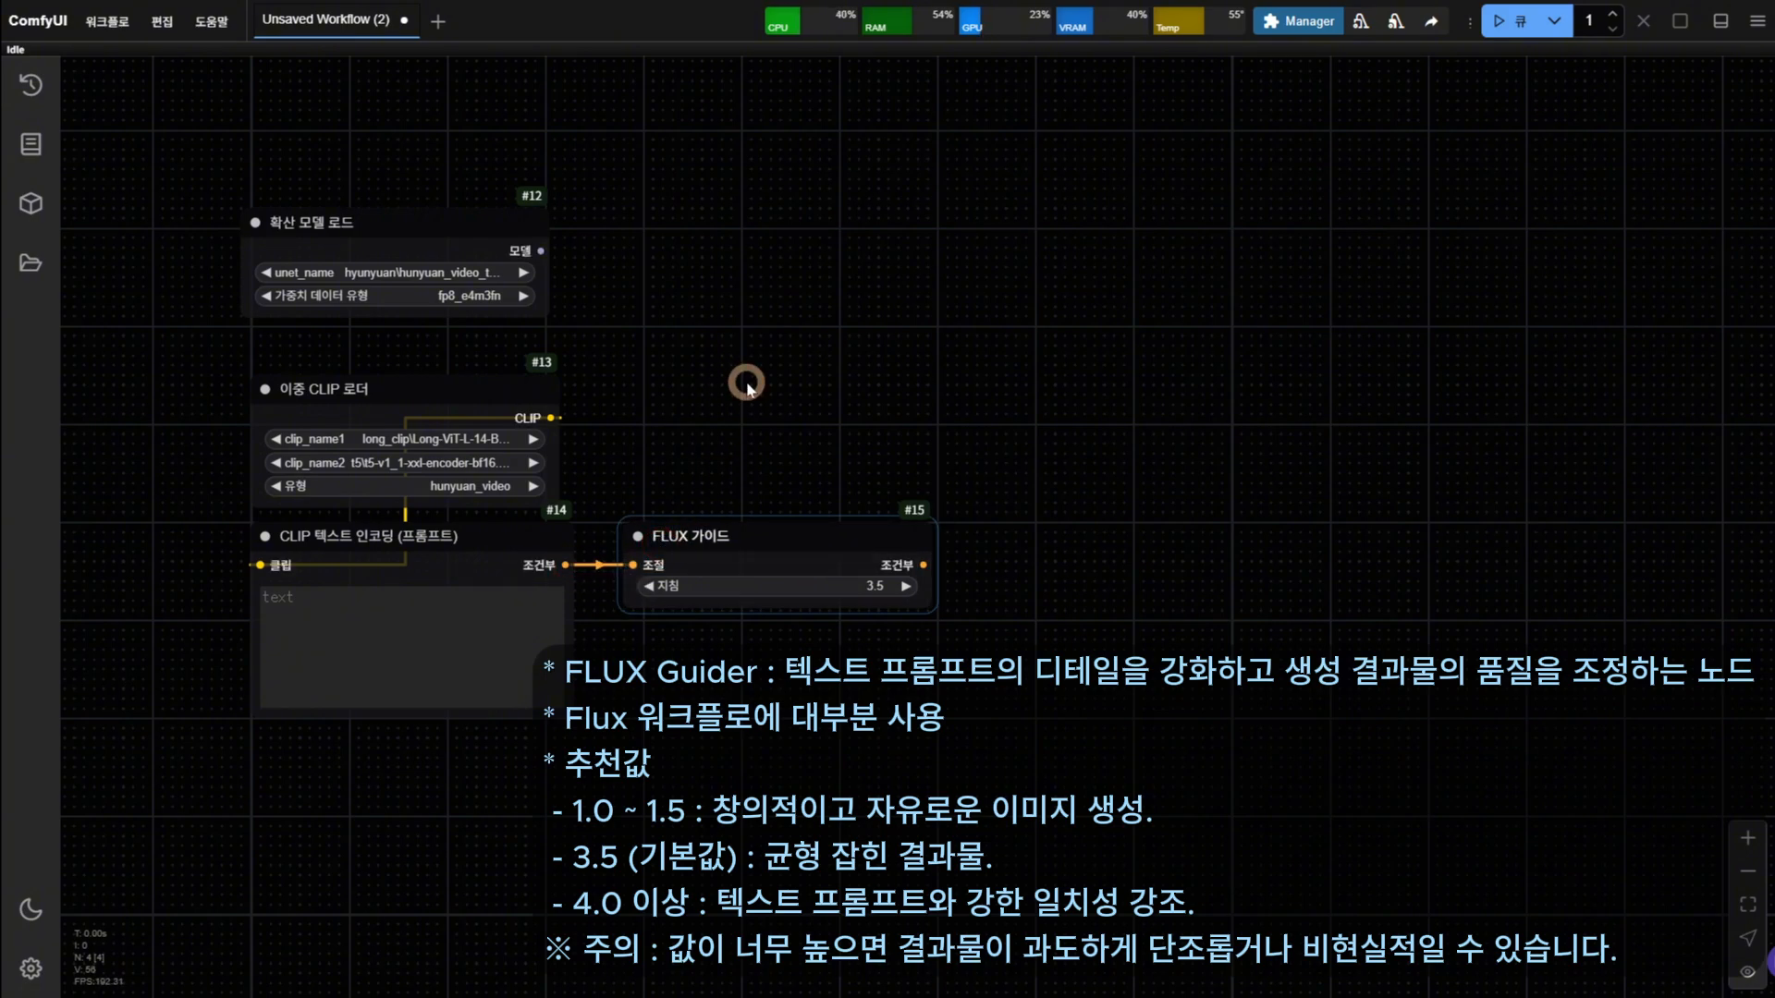
# Add a ModelSamplingSD3 node to the right of the diffusion model loader, above the FLUX guidance node
pyautogui.moveTo(745, 380); pyautogui.dragTo(618, 400)
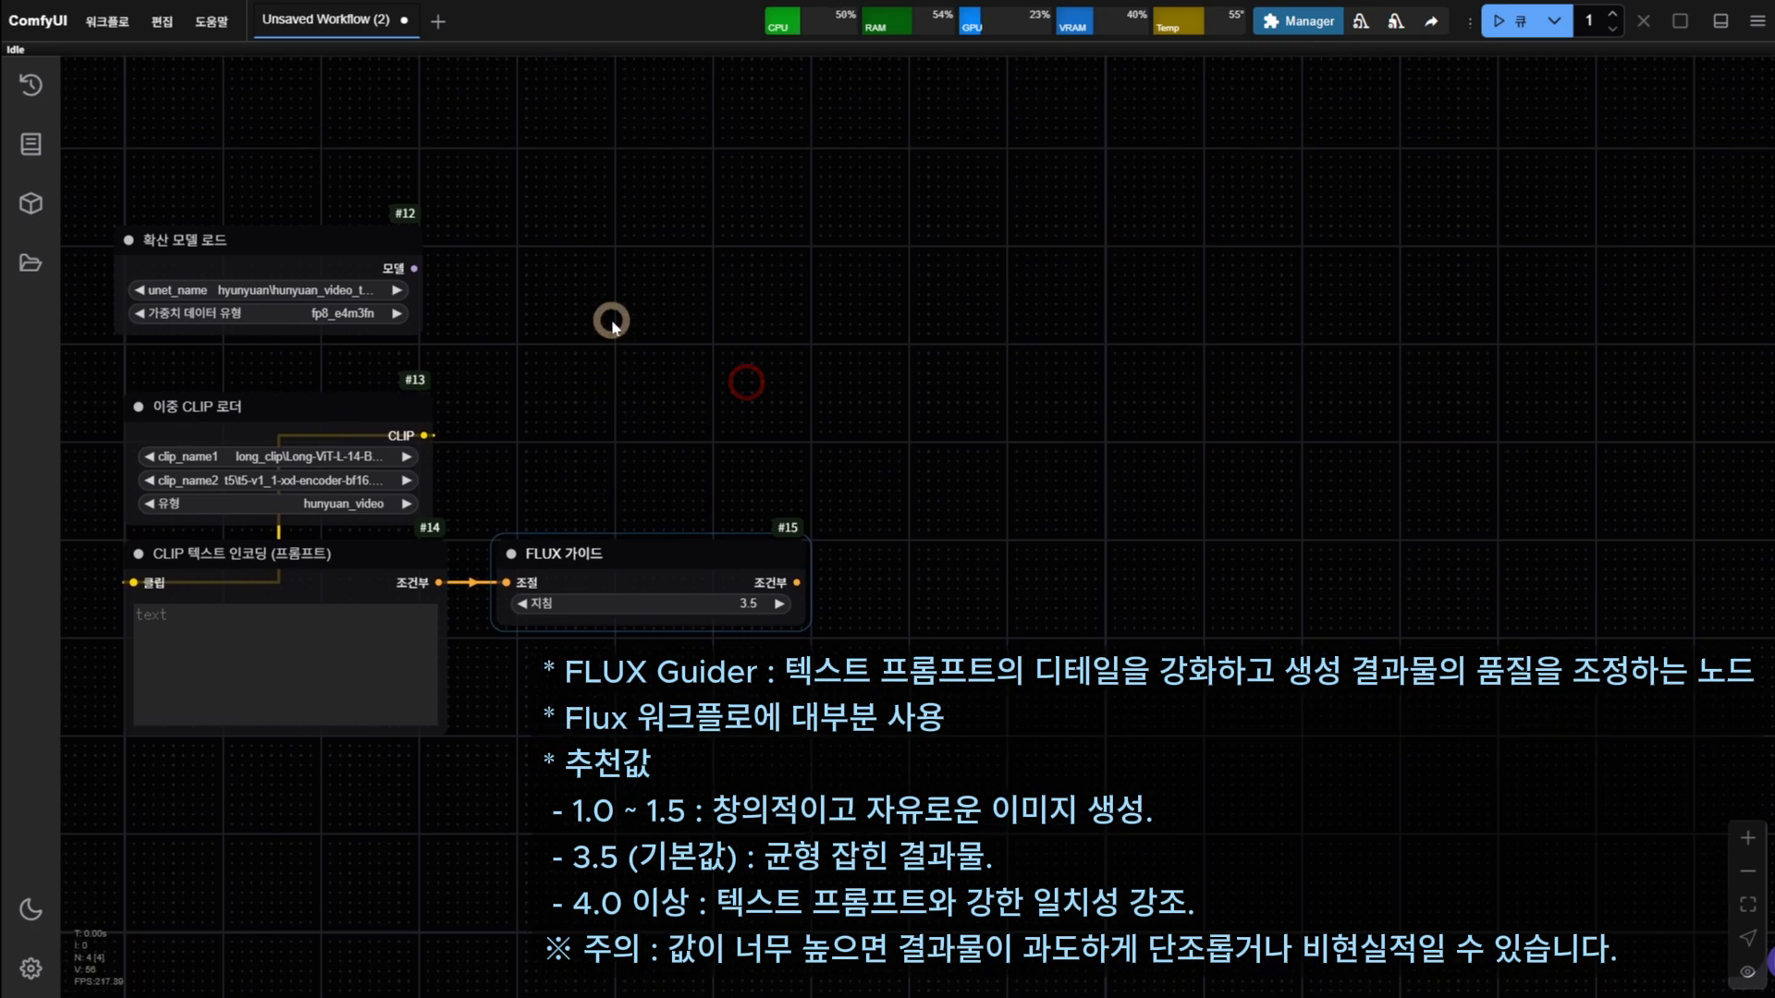
pyautogui.moveTo(705, 360); pyautogui.dragTo(689, 362)
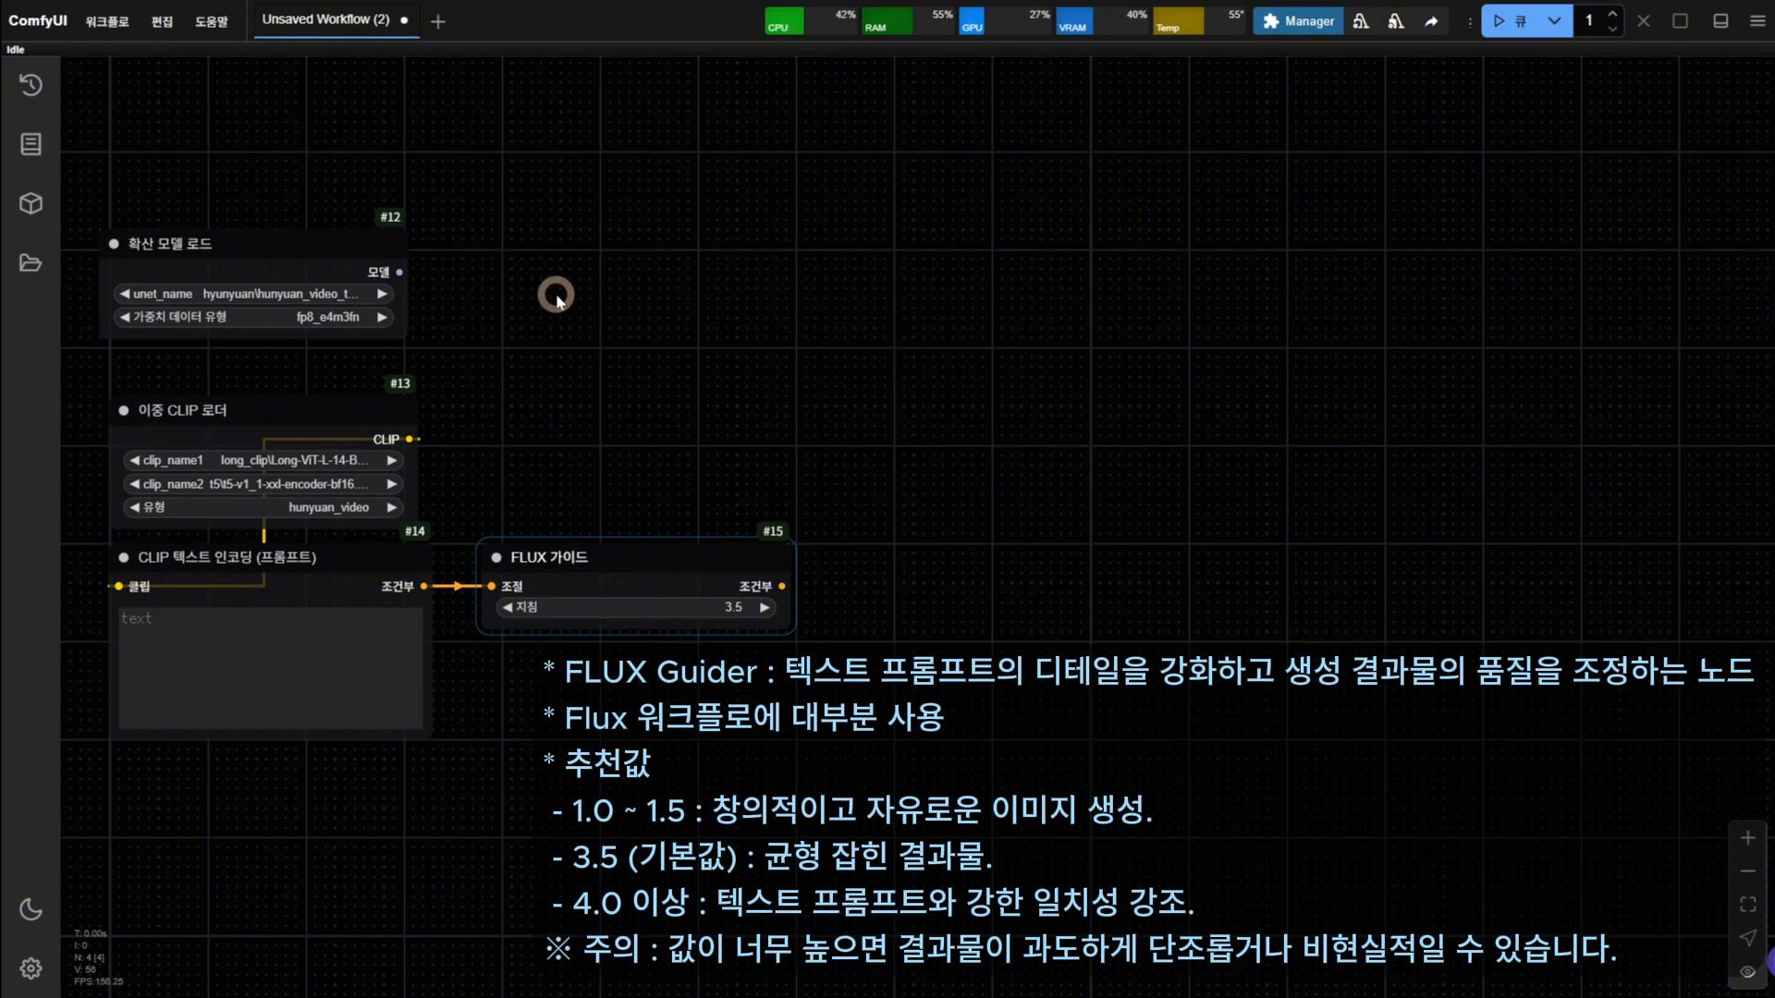
pyautogui.click(526, 389)
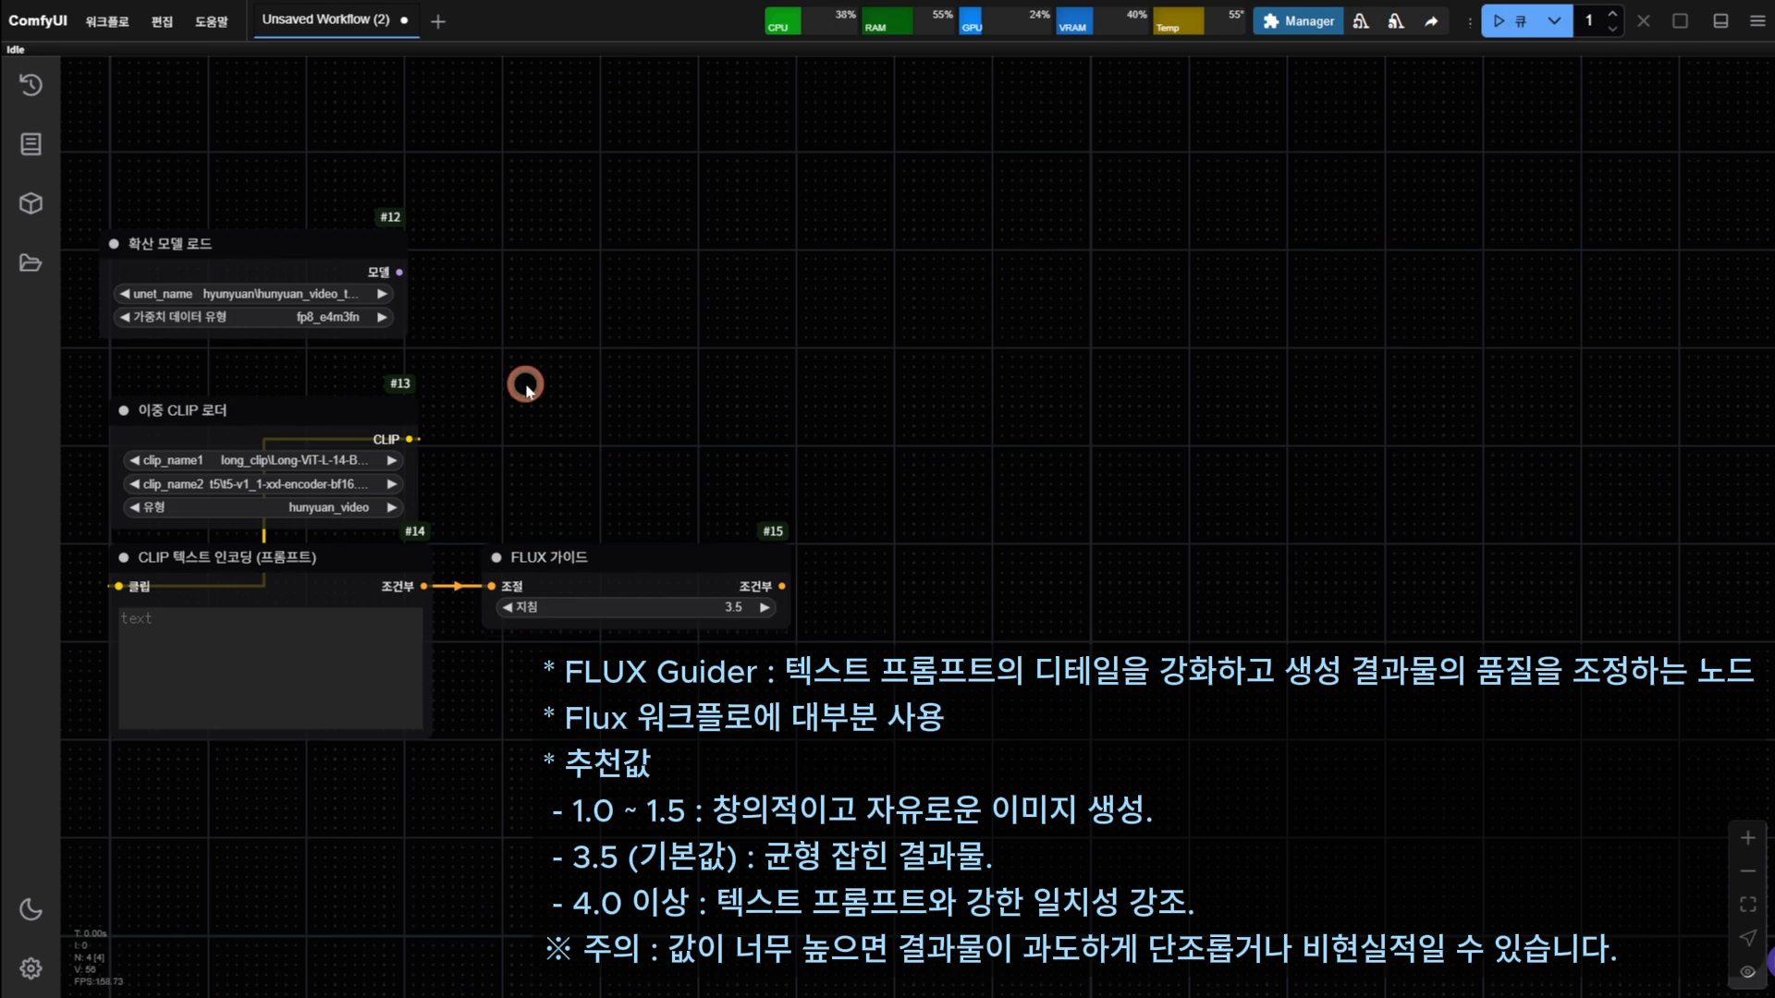
pyautogui.doubleClick(623, 347)
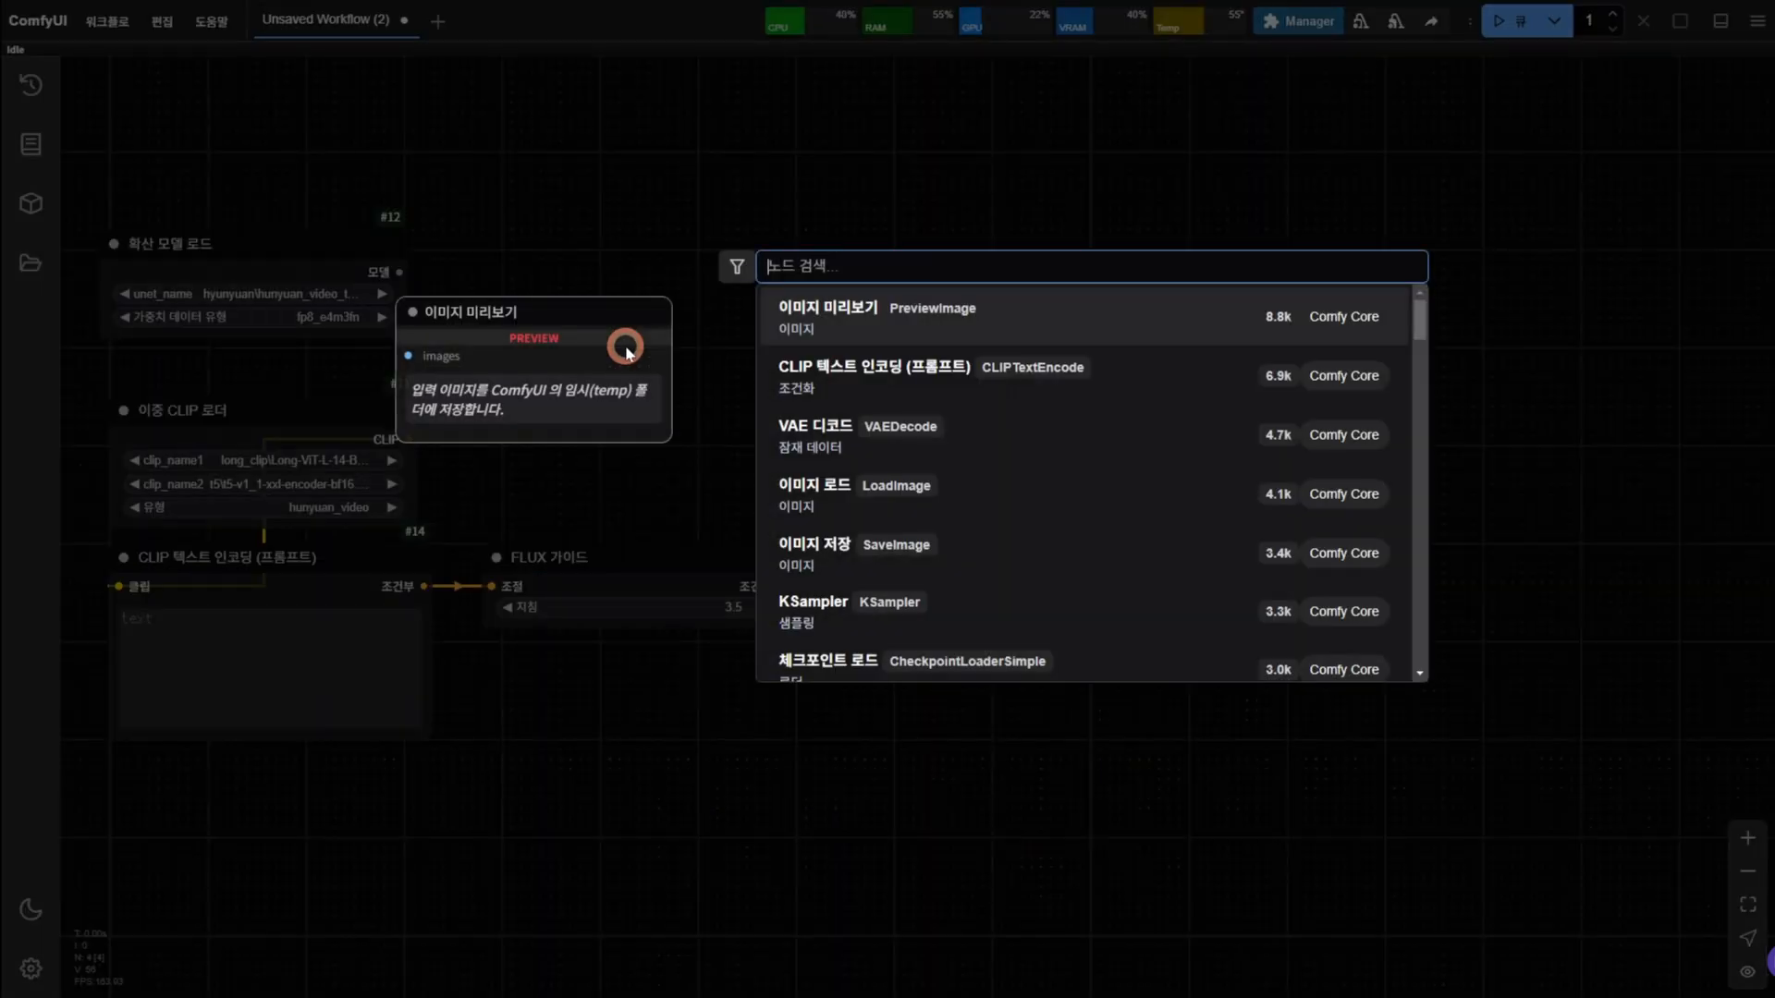
pyautogui.write('model s')
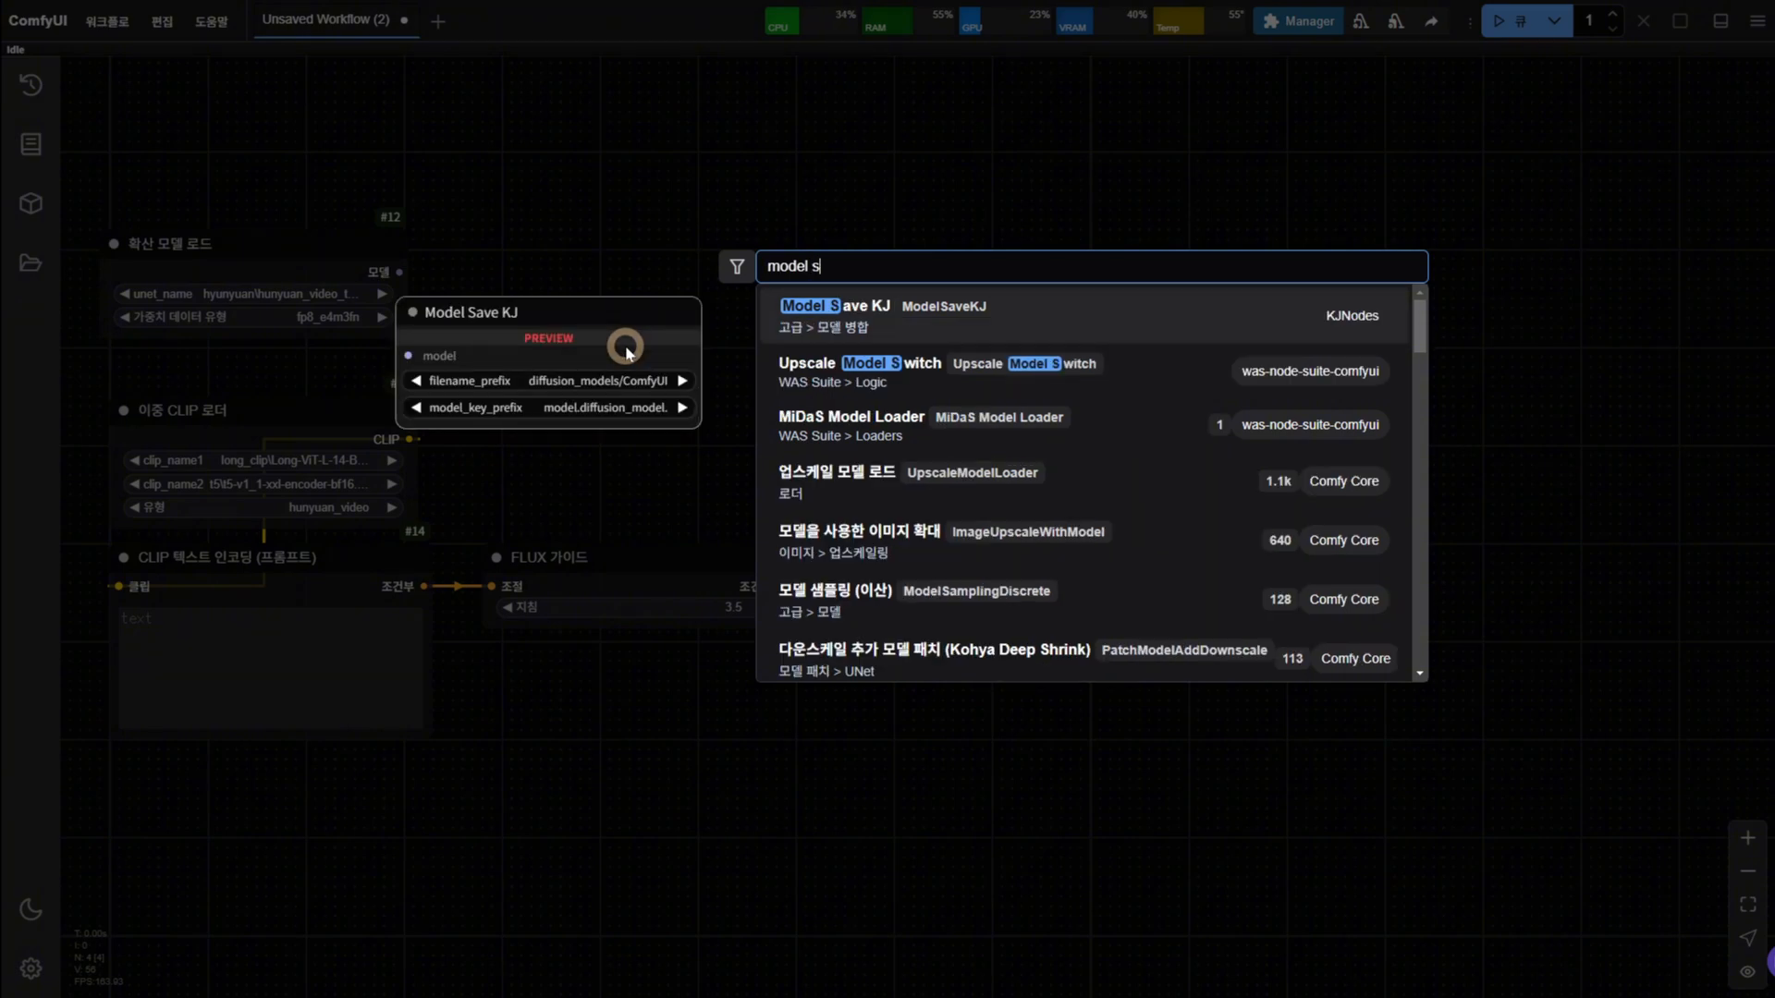
pyautogui.write('a')
pyautogui.press('Down')
pyautogui.press('Down')
pyautogui.press('Down')
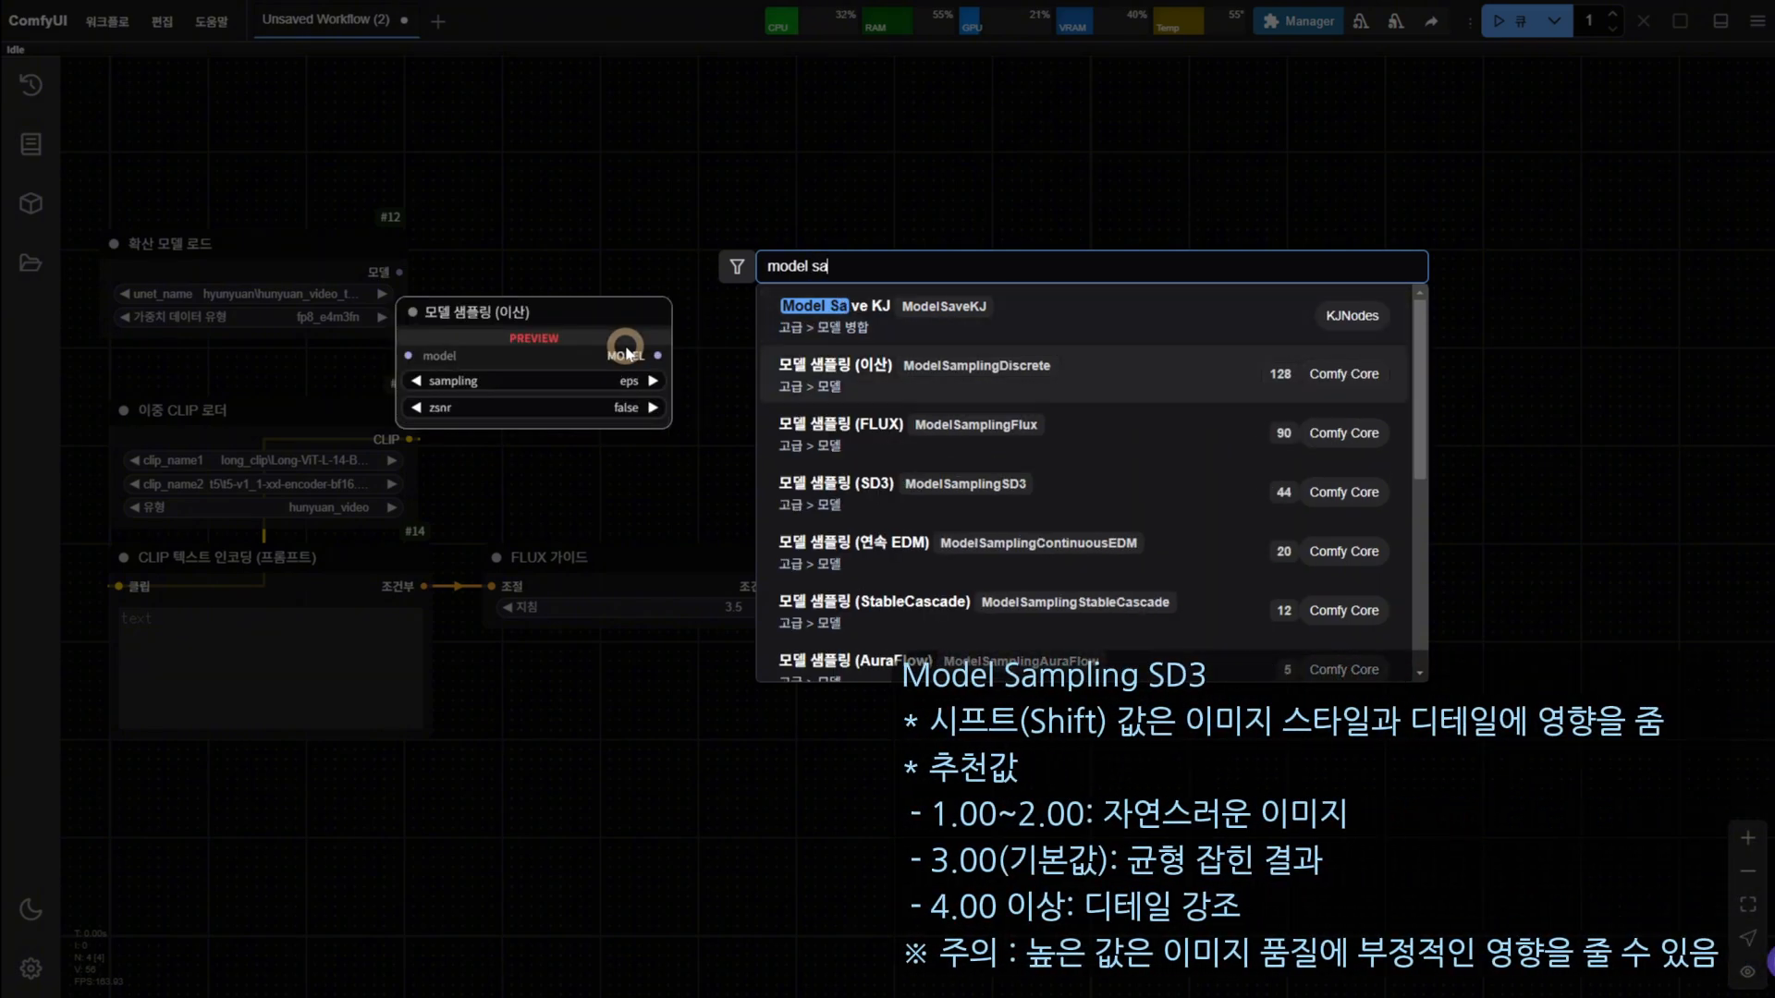
pyautogui.press('Return')
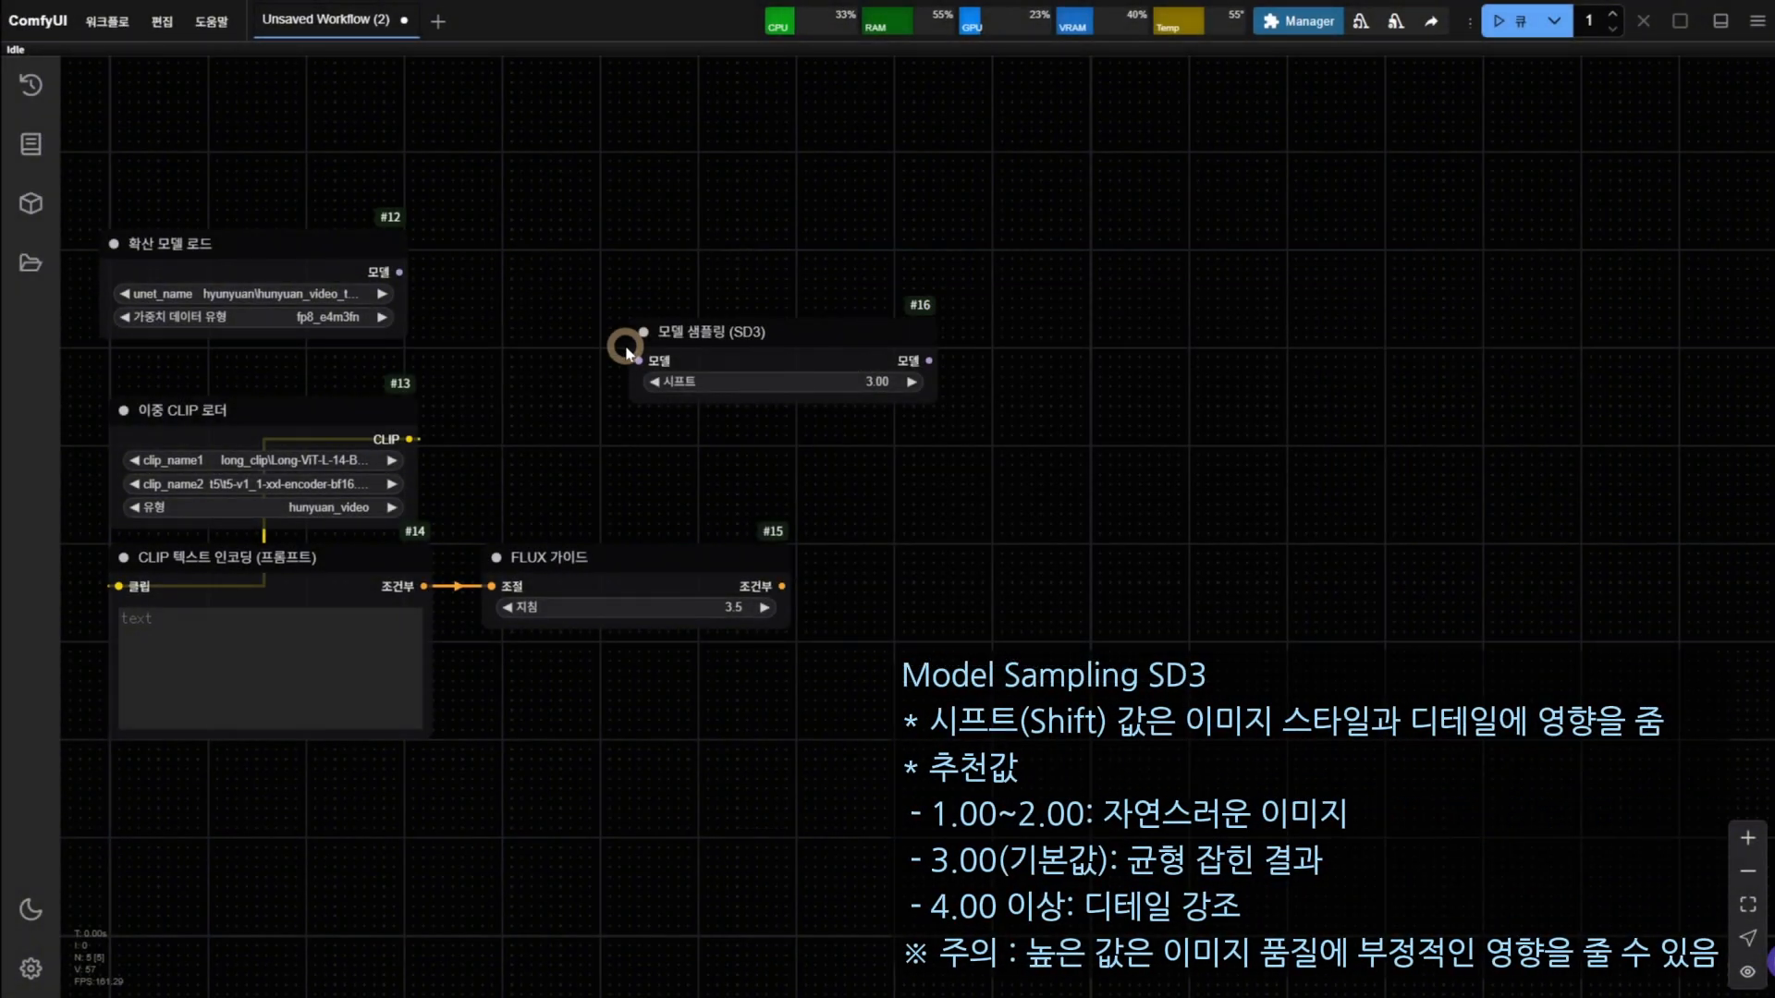
# Place the SD3 model sampling node beside the diffusion model loader and connect the loader's model output to its model input
pyautogui.click(810, 334)
pyautogui.moveTo(741, 324); pyautogui.dragTo(638, 251)
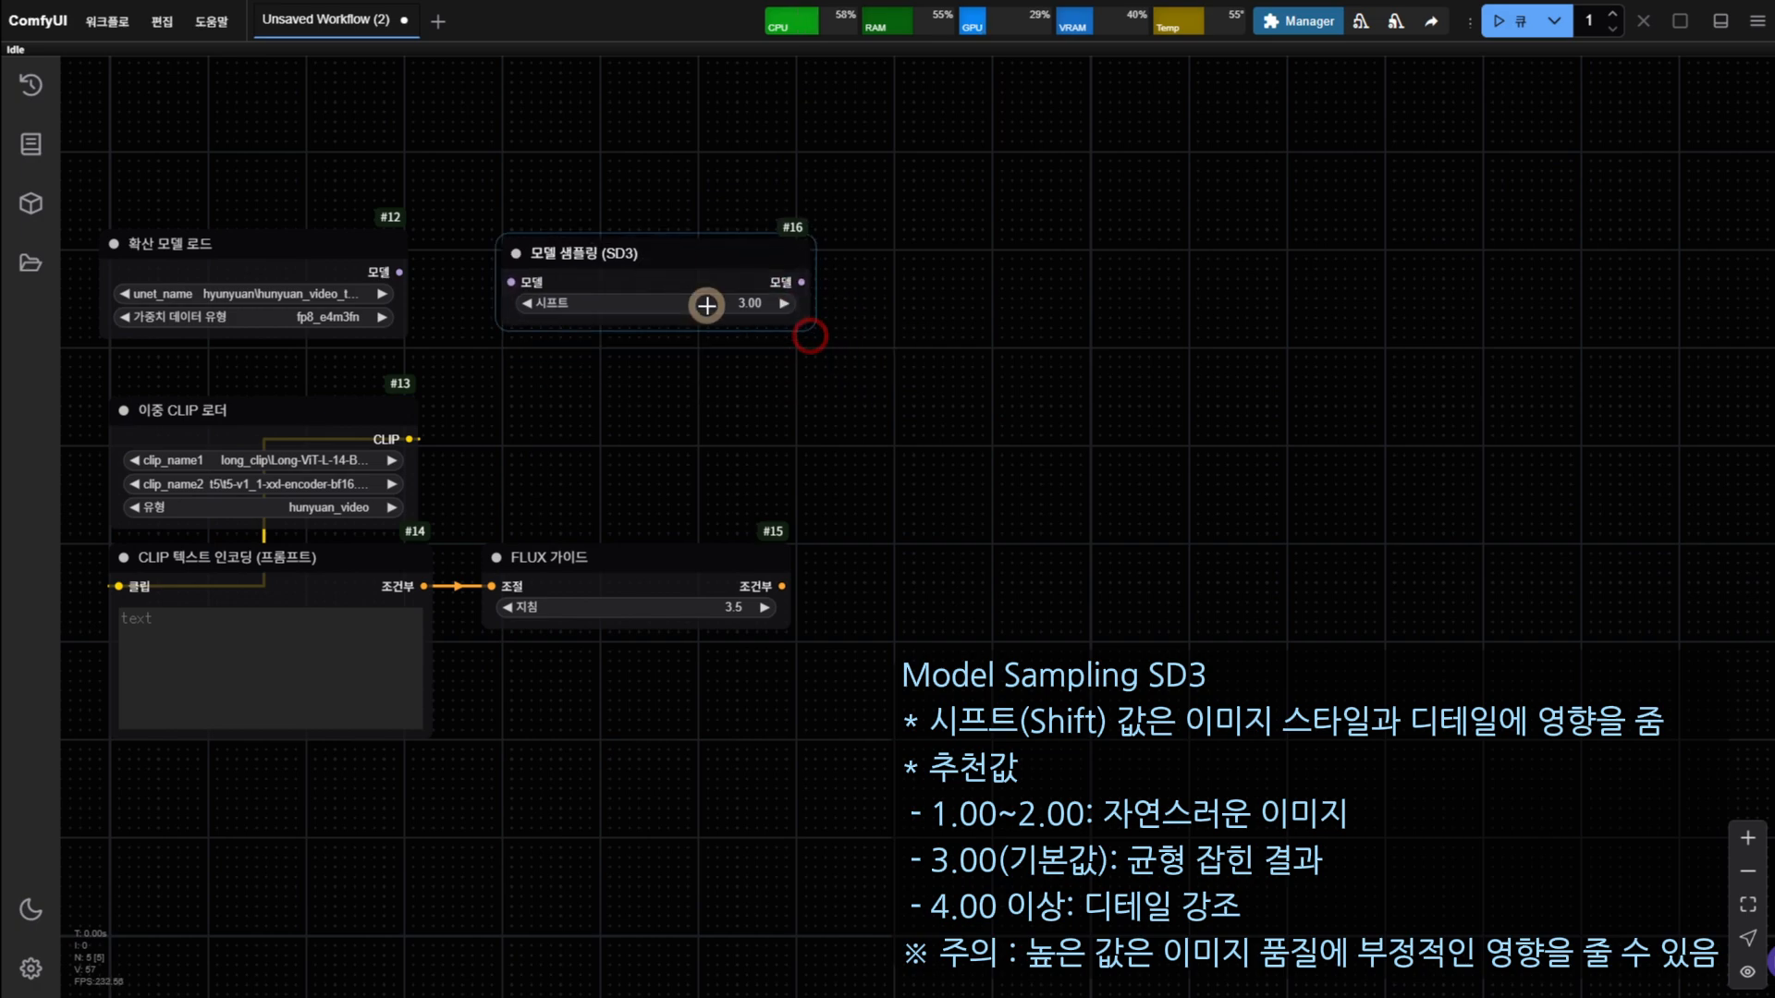
pyautogui.moveTo(399, 272); pyautogui.dragTo(511, 282)
pyautogui.moveTo(600, 244); pyautogui.dragTo(597, 244)
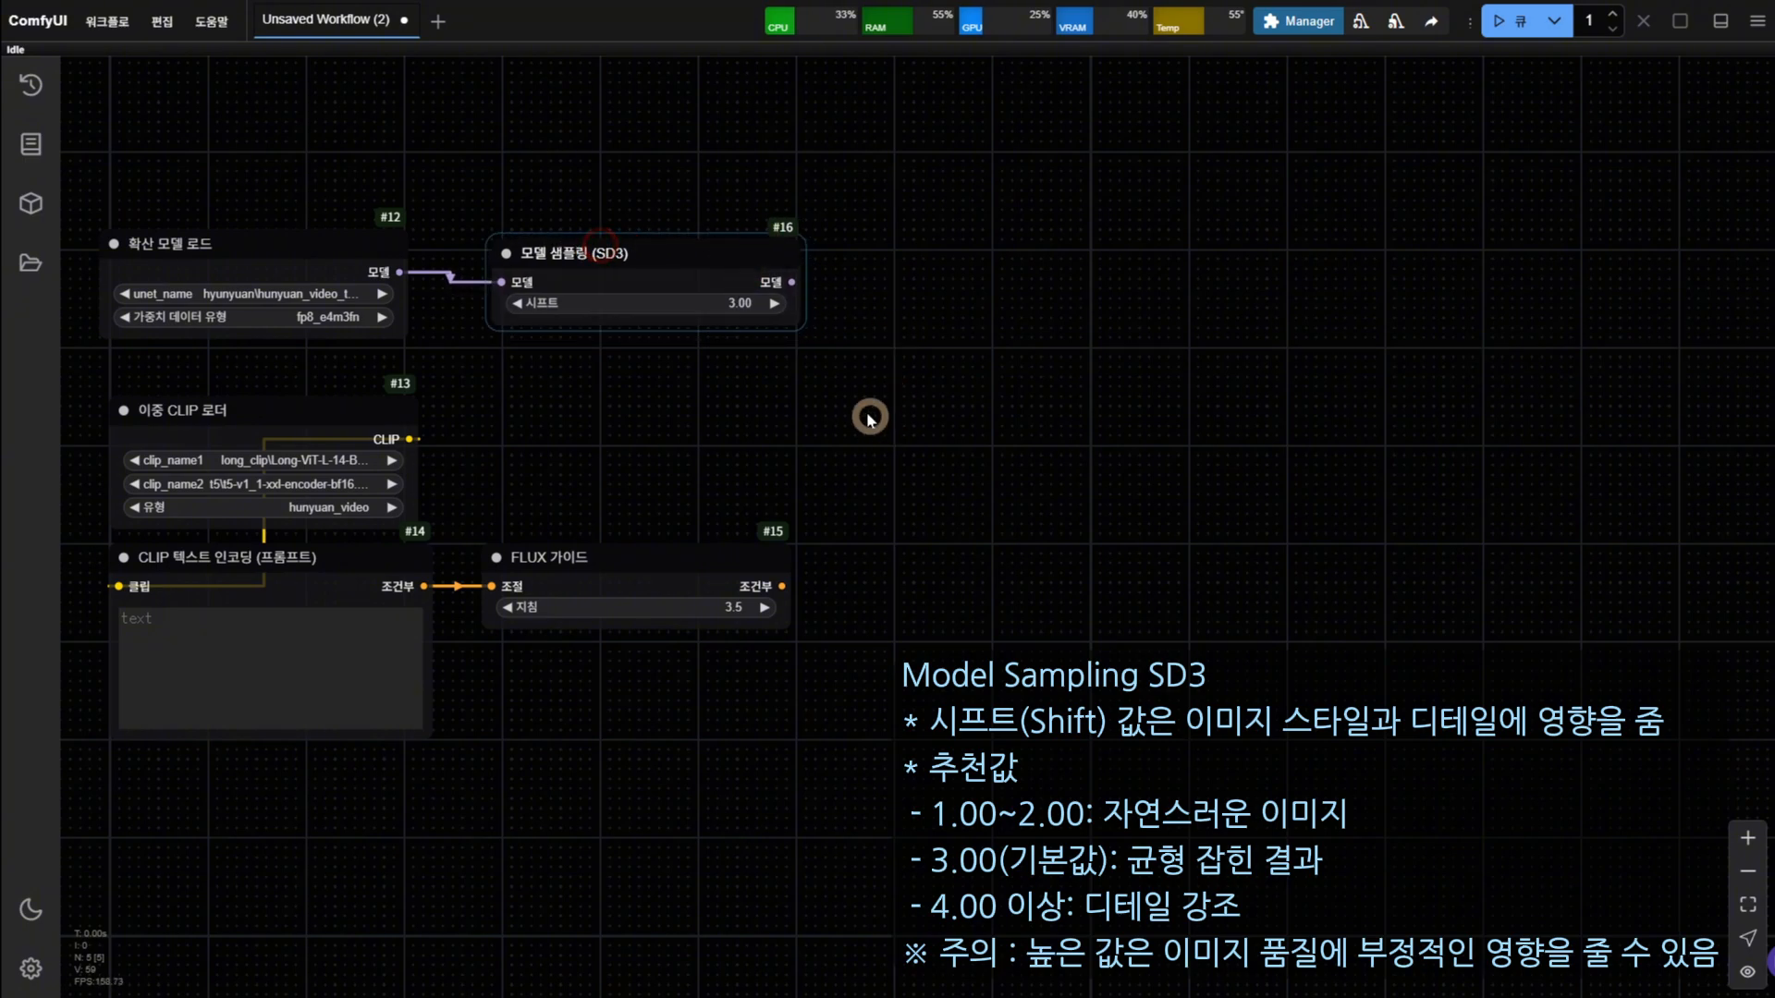
# Add a SamplerCustomAdvanced node and place it to the right of the SD3 model sampling node, at about the same height
pyautogui.moveTo(866, 414); pyautogui.dragTo(810, 412)
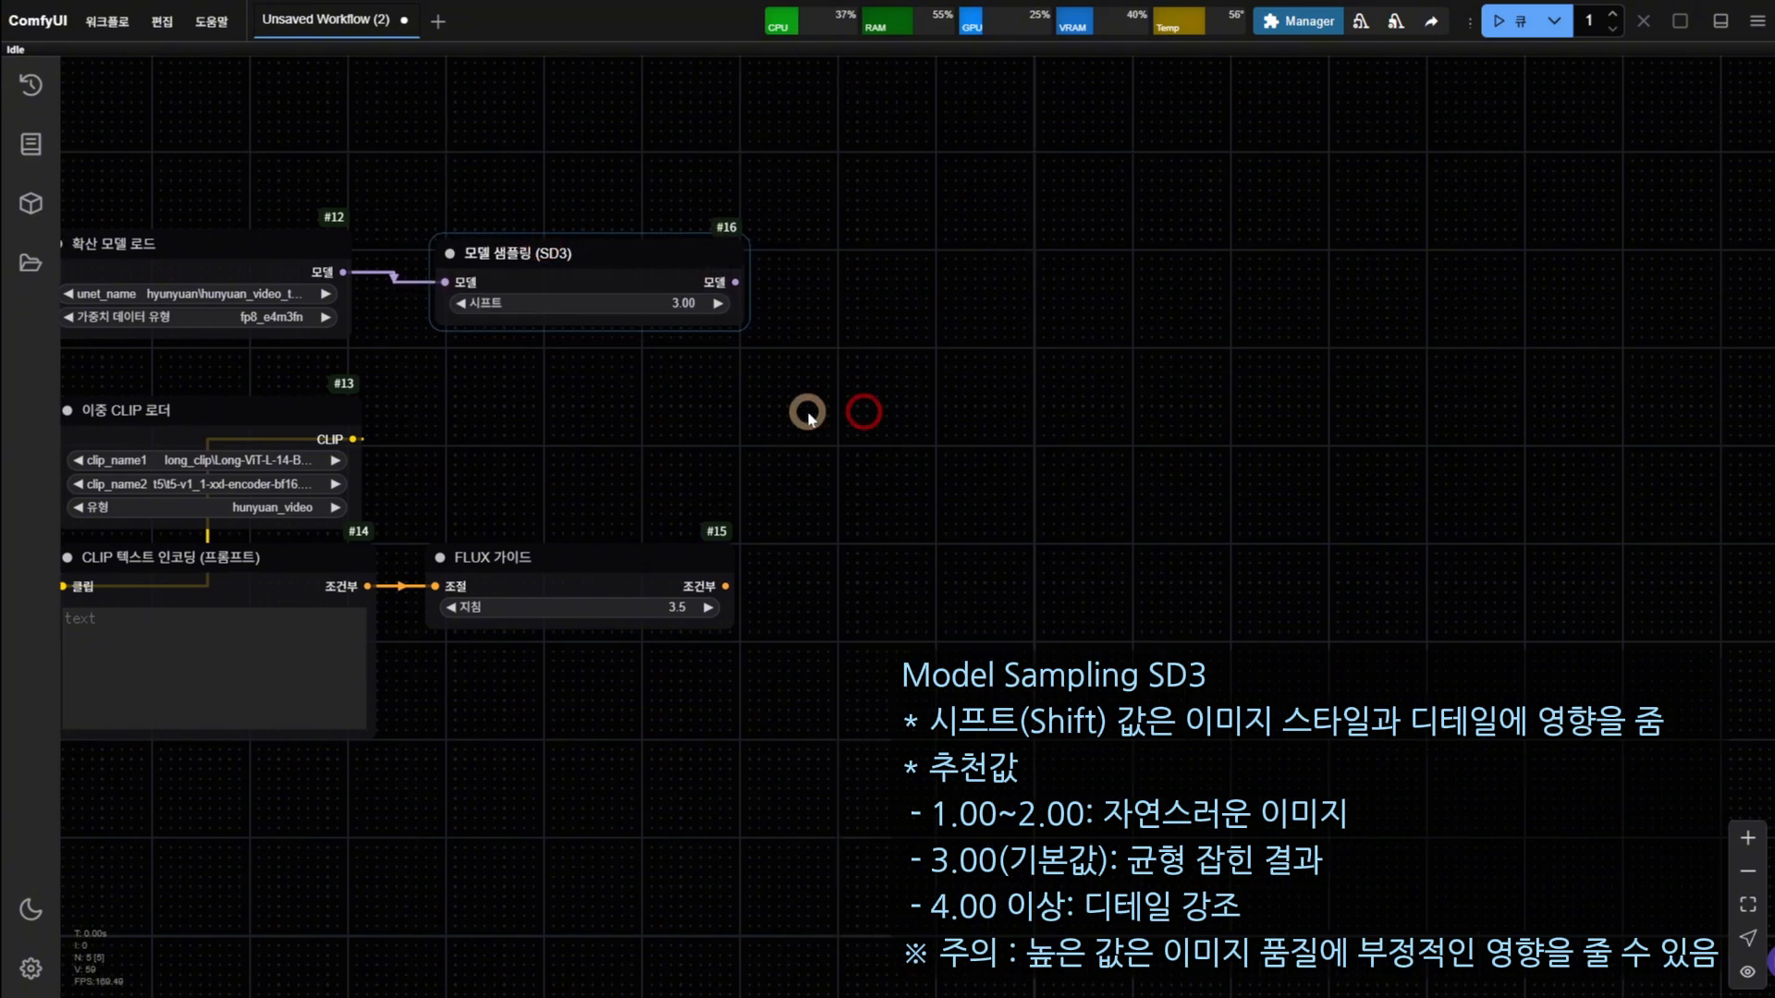
pyautogui.click(977, 258)
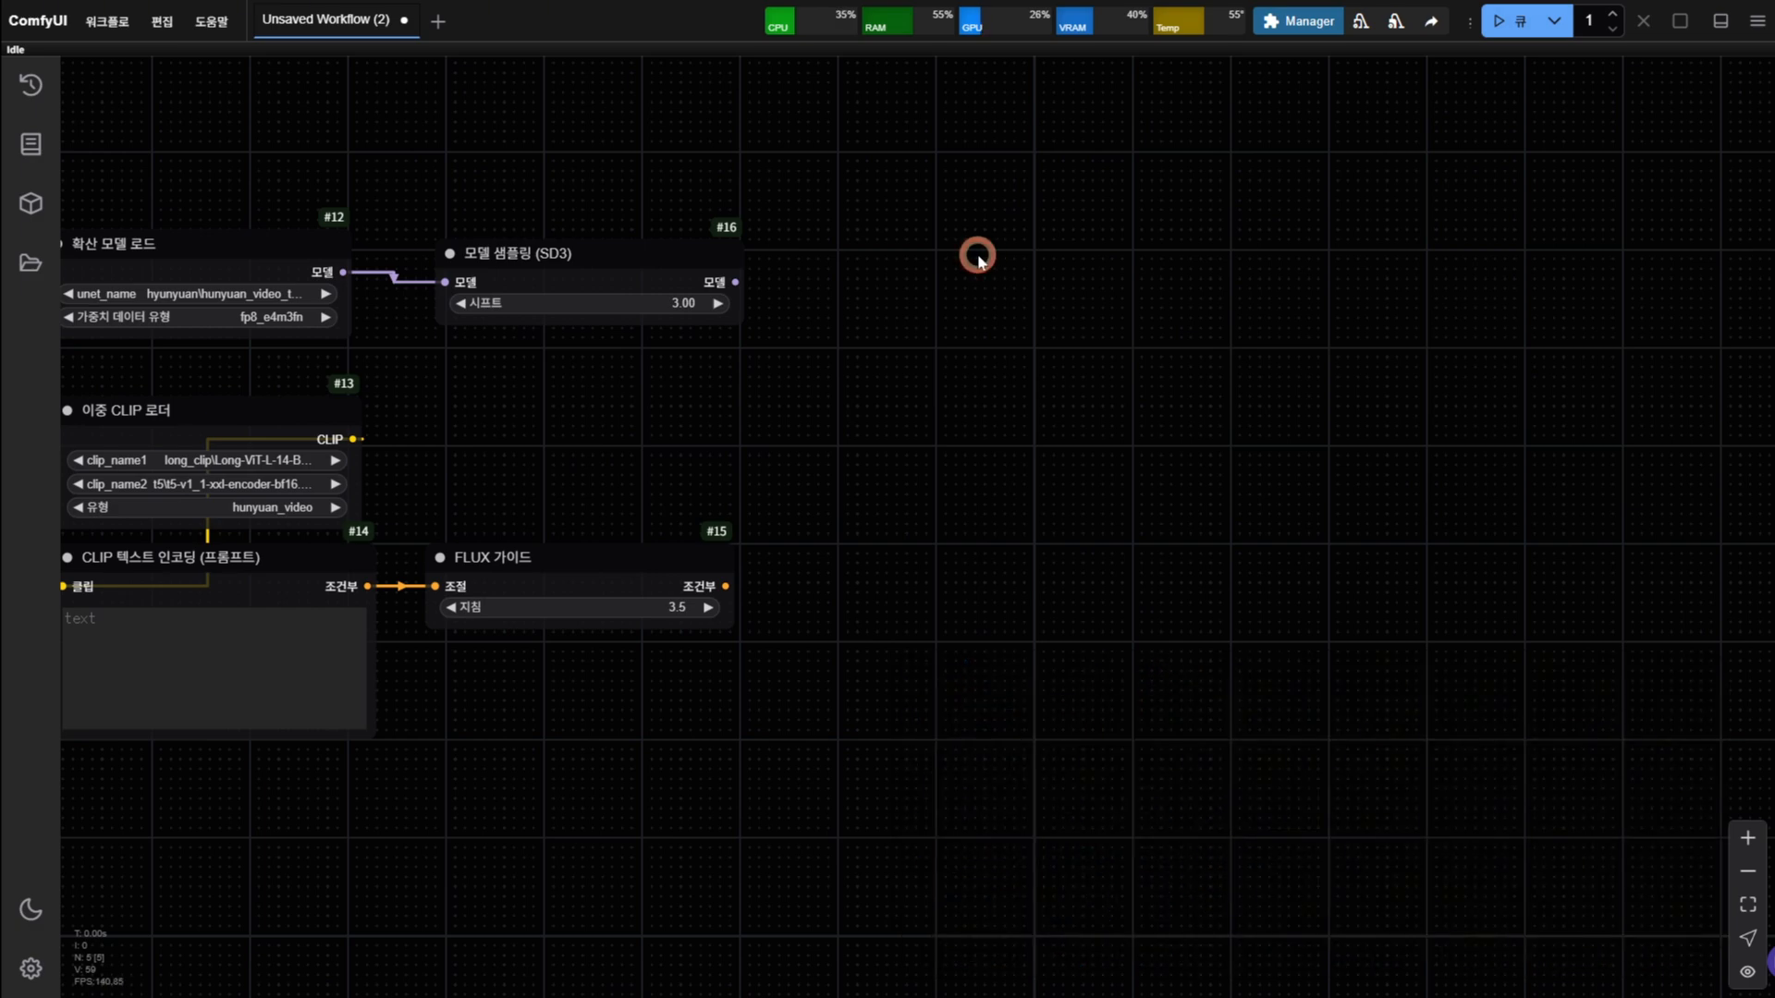
pyautogui.doubleClick(977, 258)
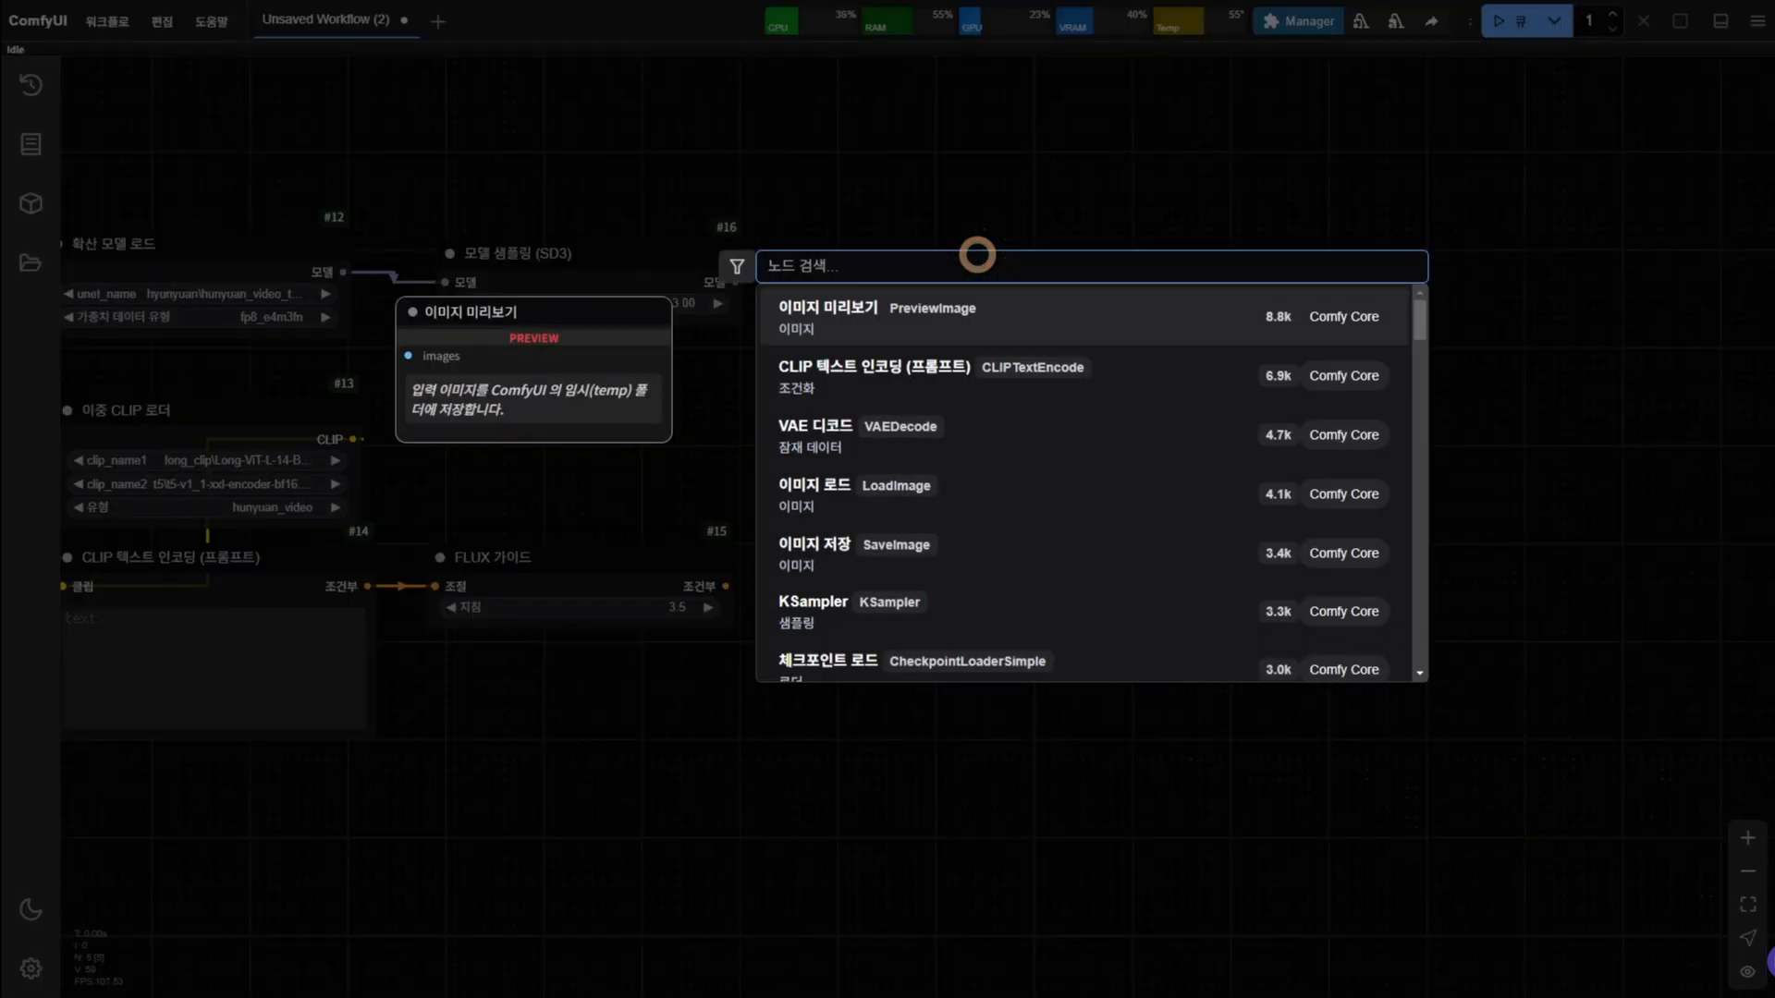
pyautogui.write('ad')
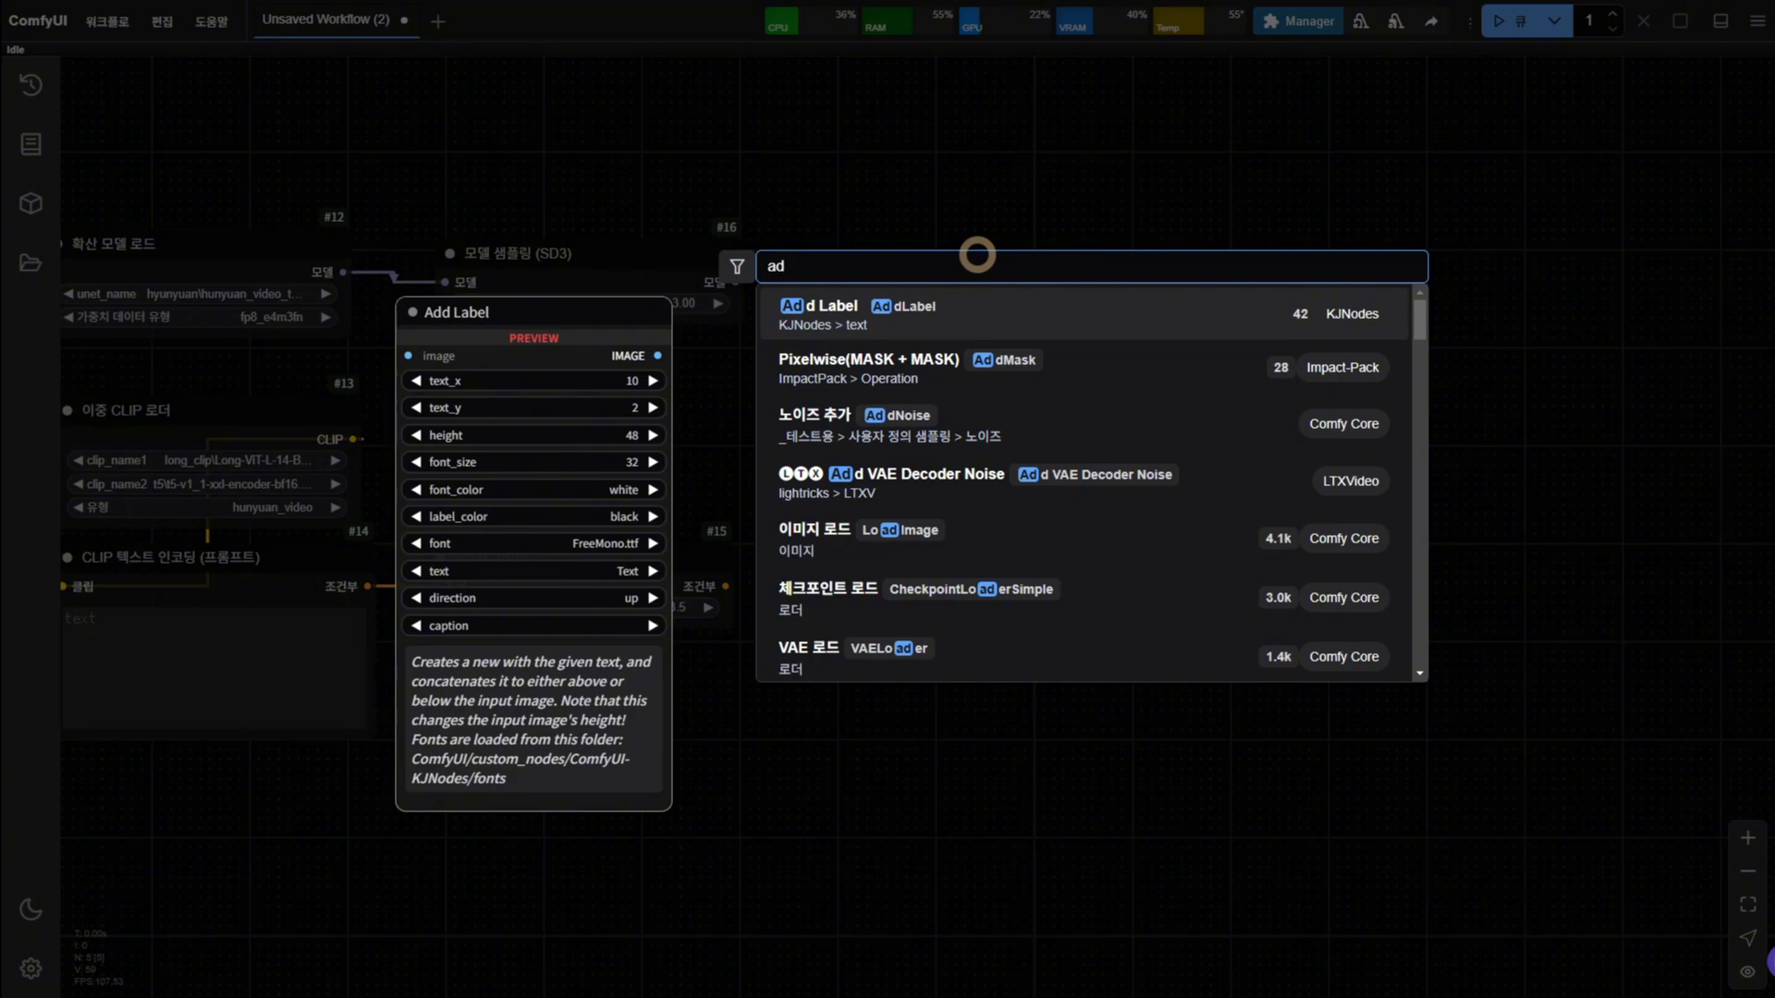
pyautogui.write('d')
pyautogui.press('BackSpace')
pyautogui.write('v')
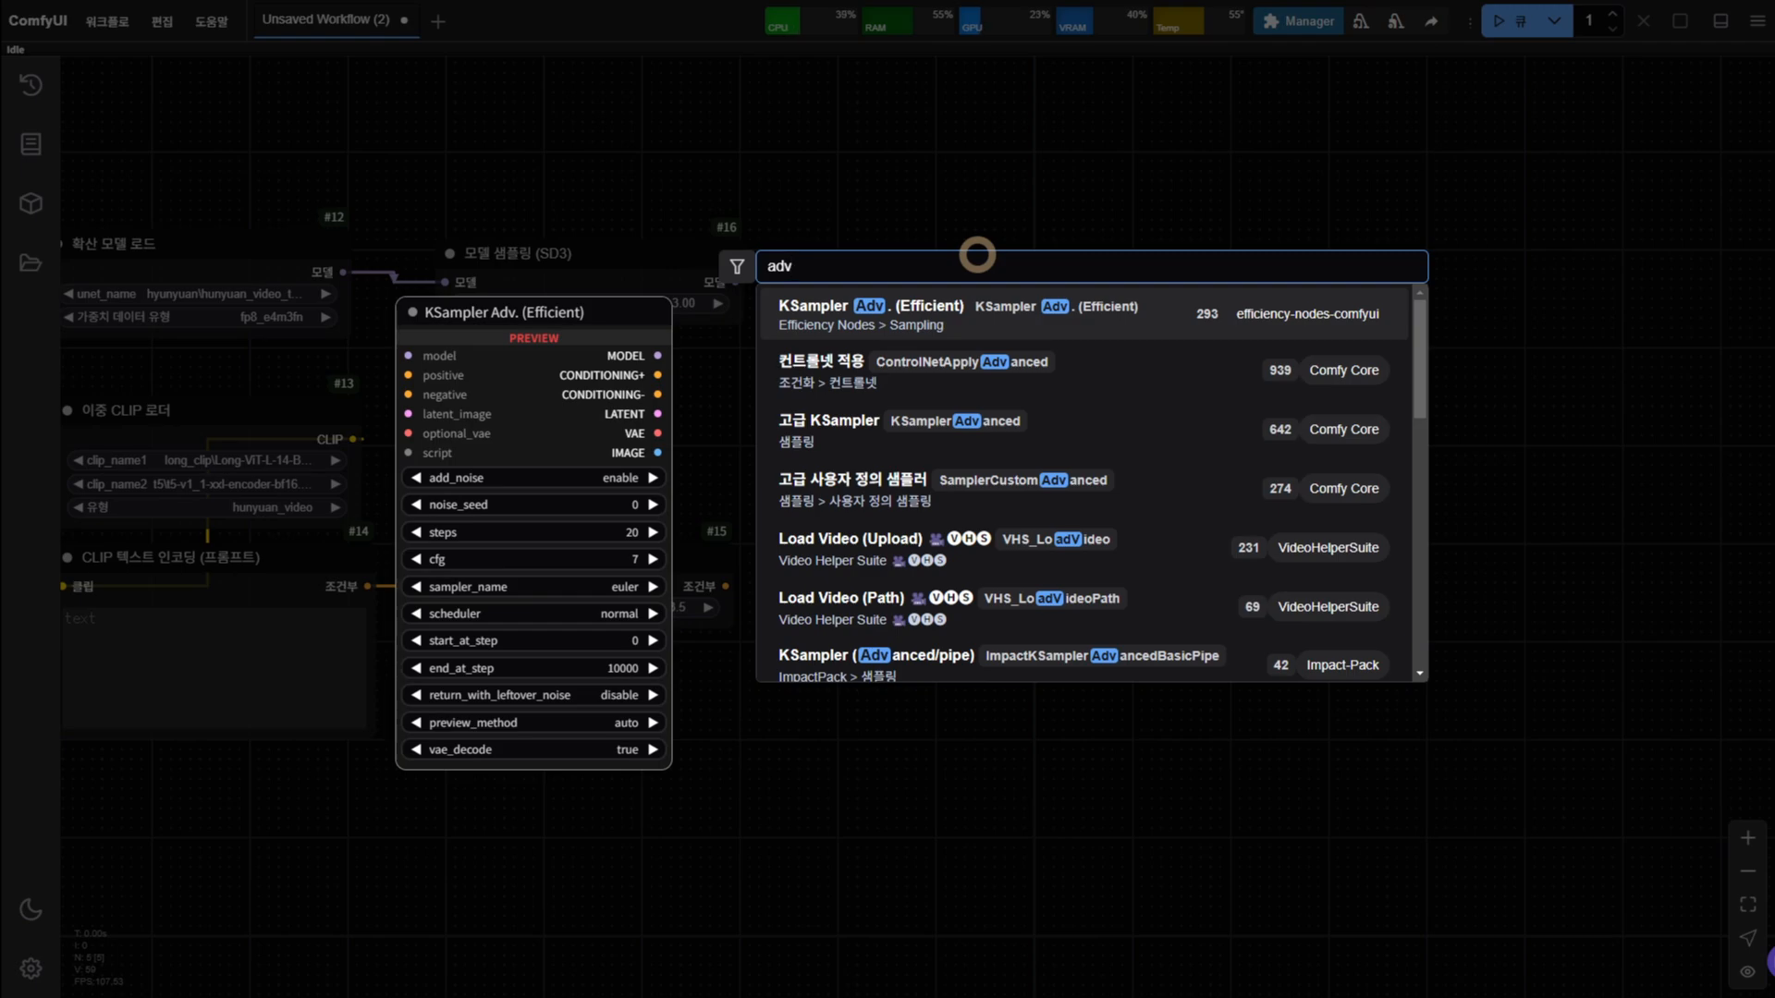
pyautogui.press('Down')
pyautogui.press('Down')
pyautogui.press('Down')
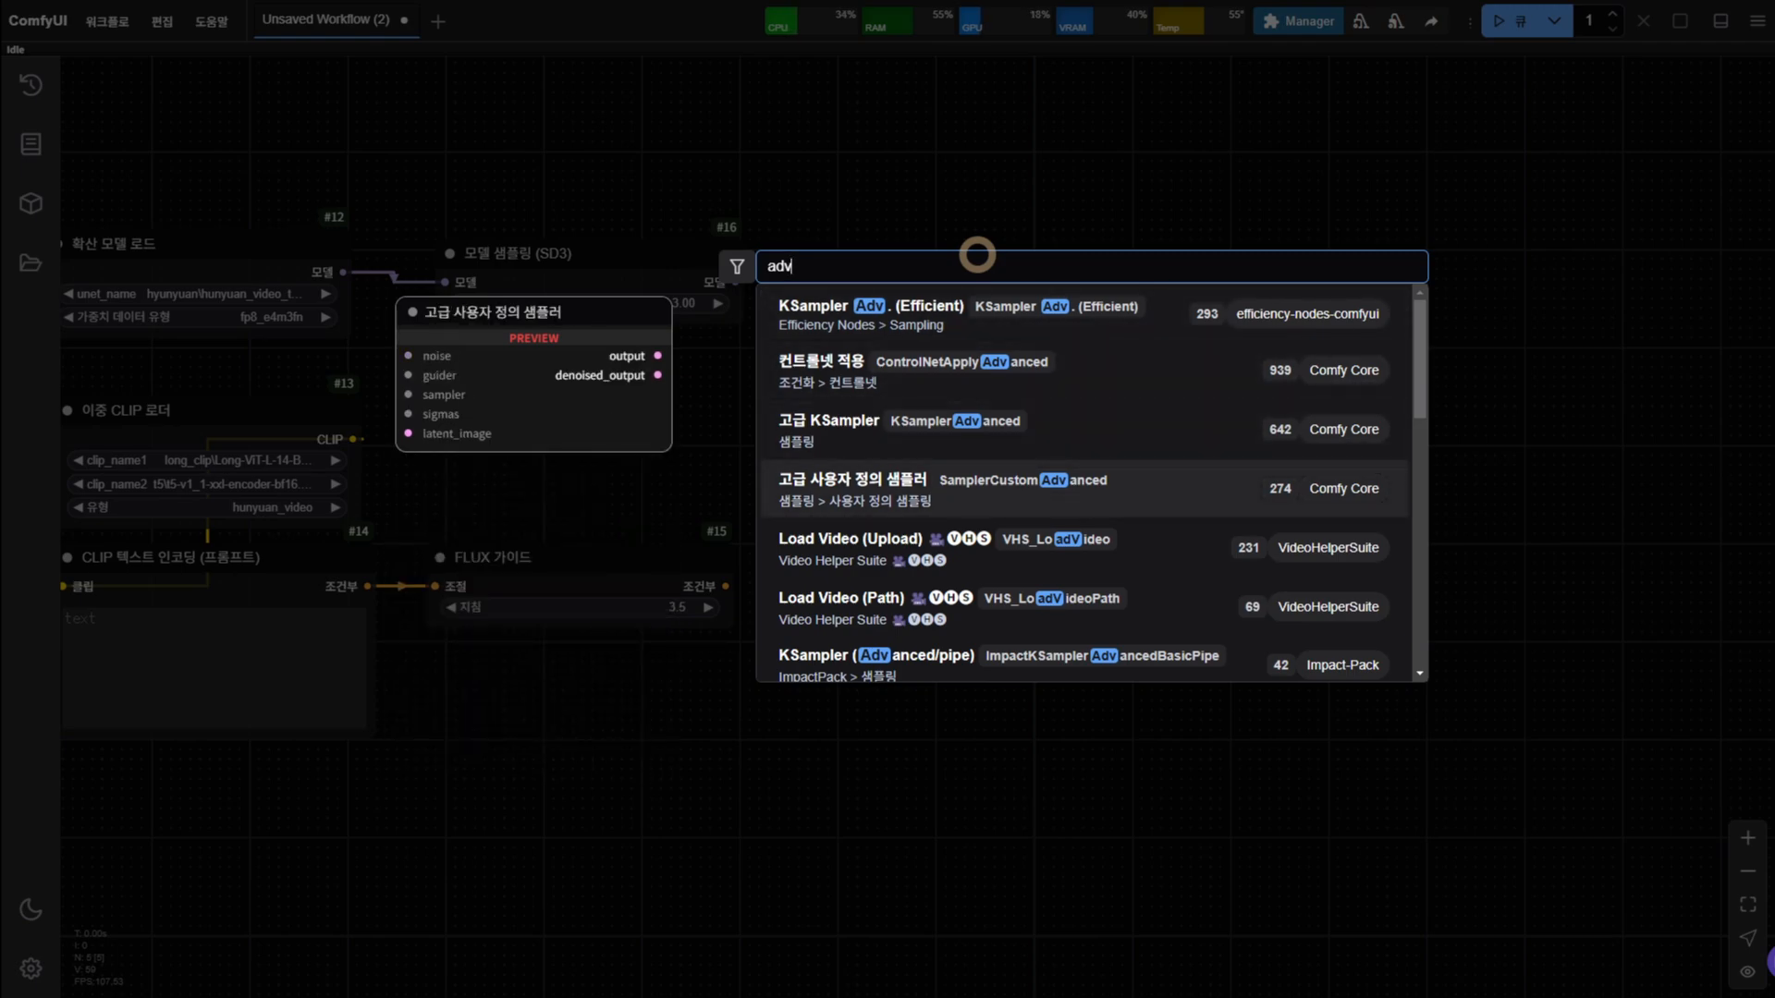
pyautogui.press('Return')
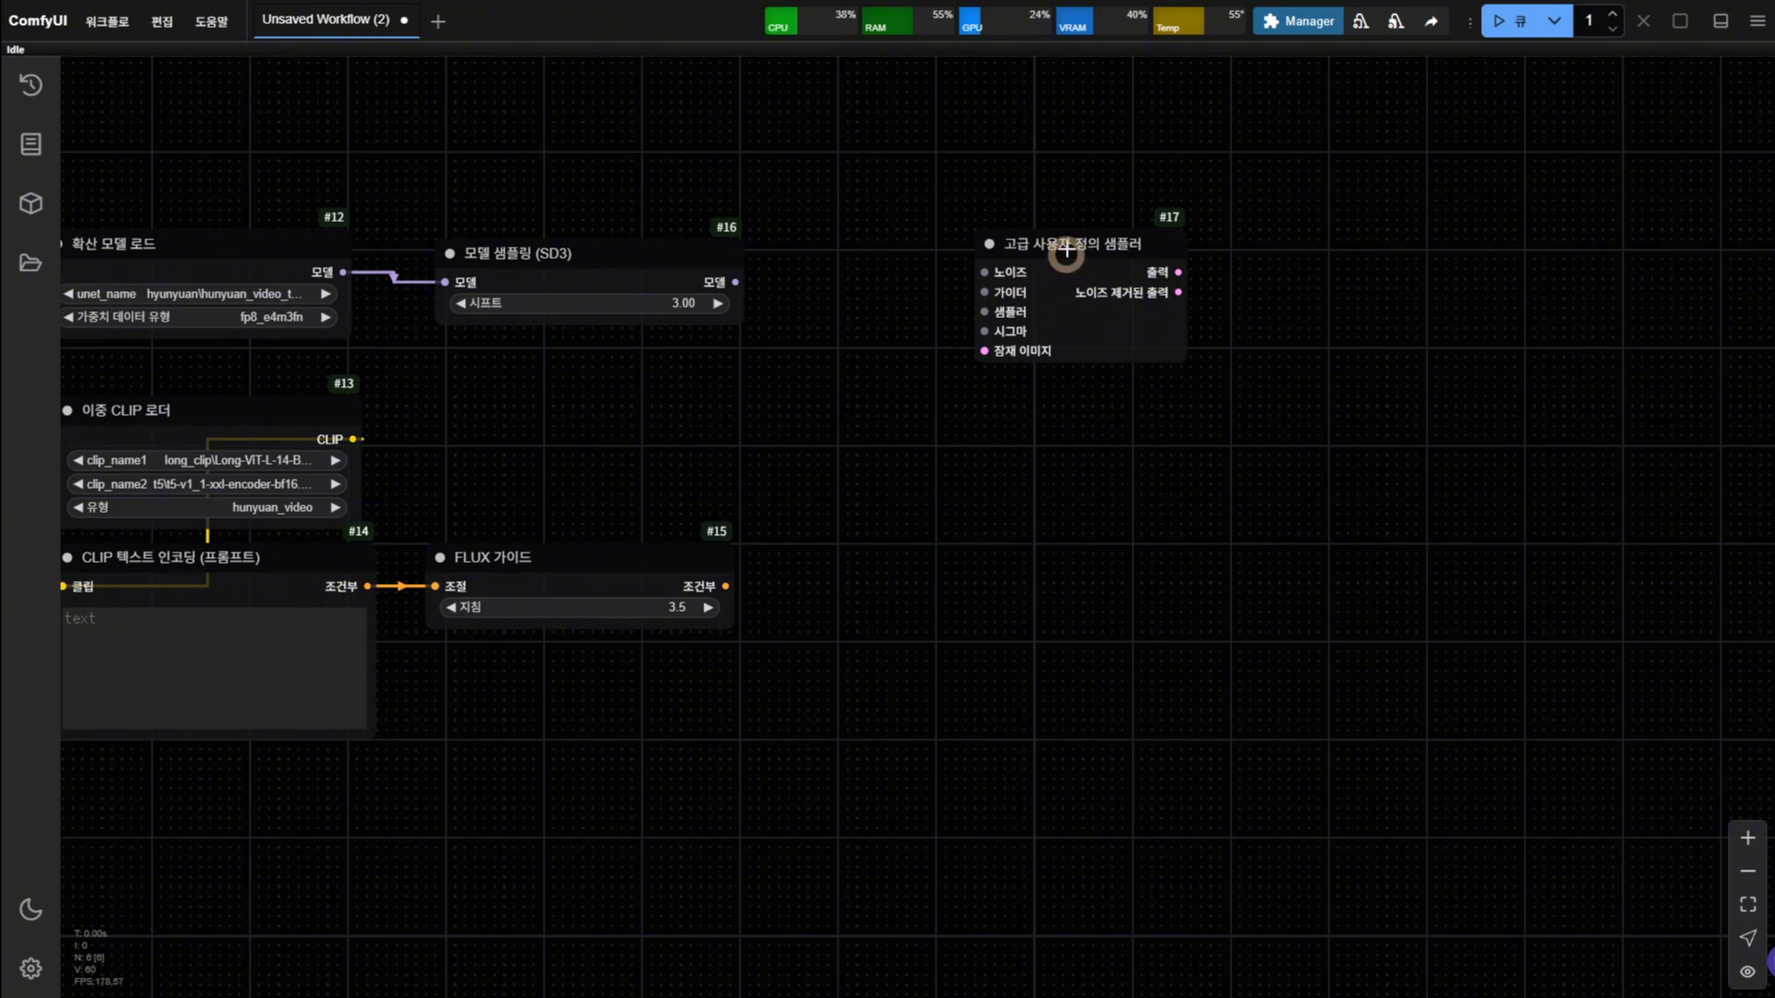
pyautogui.moveTo(1063, 245); pyautogui.dragTo(1003, 256)
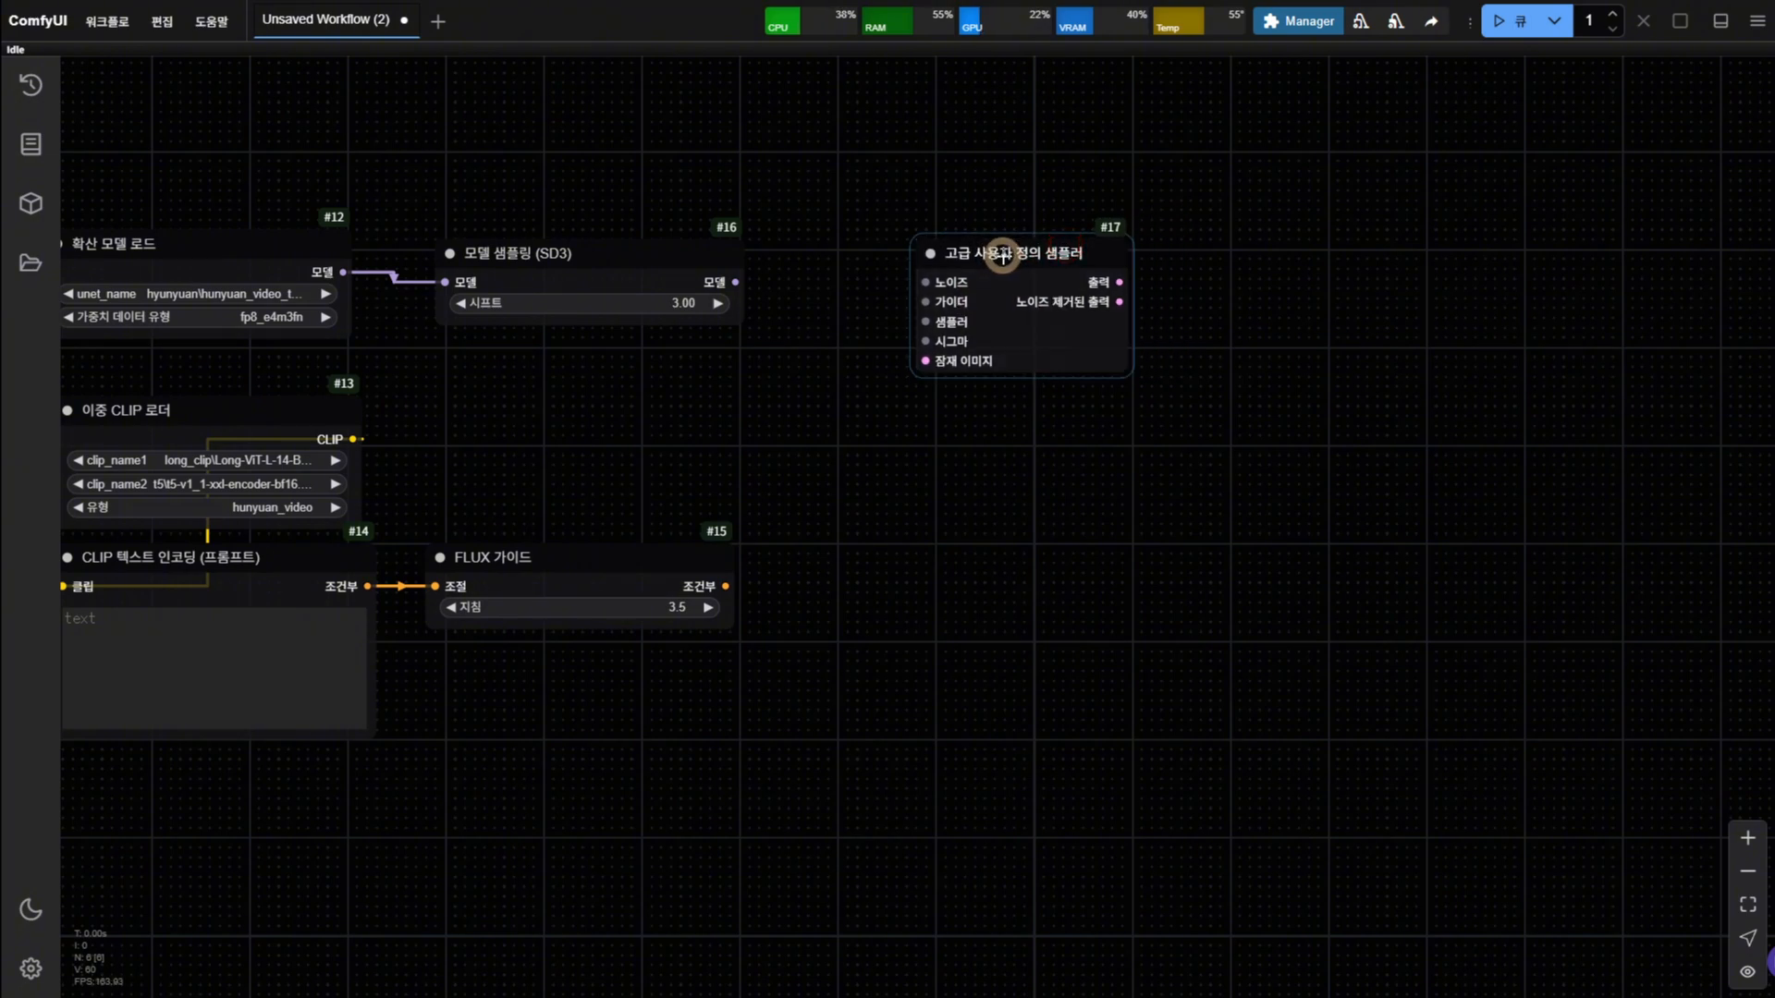
pyautogui.moveTo(1005, 246); pyautogui.dragTo(1004, 238)
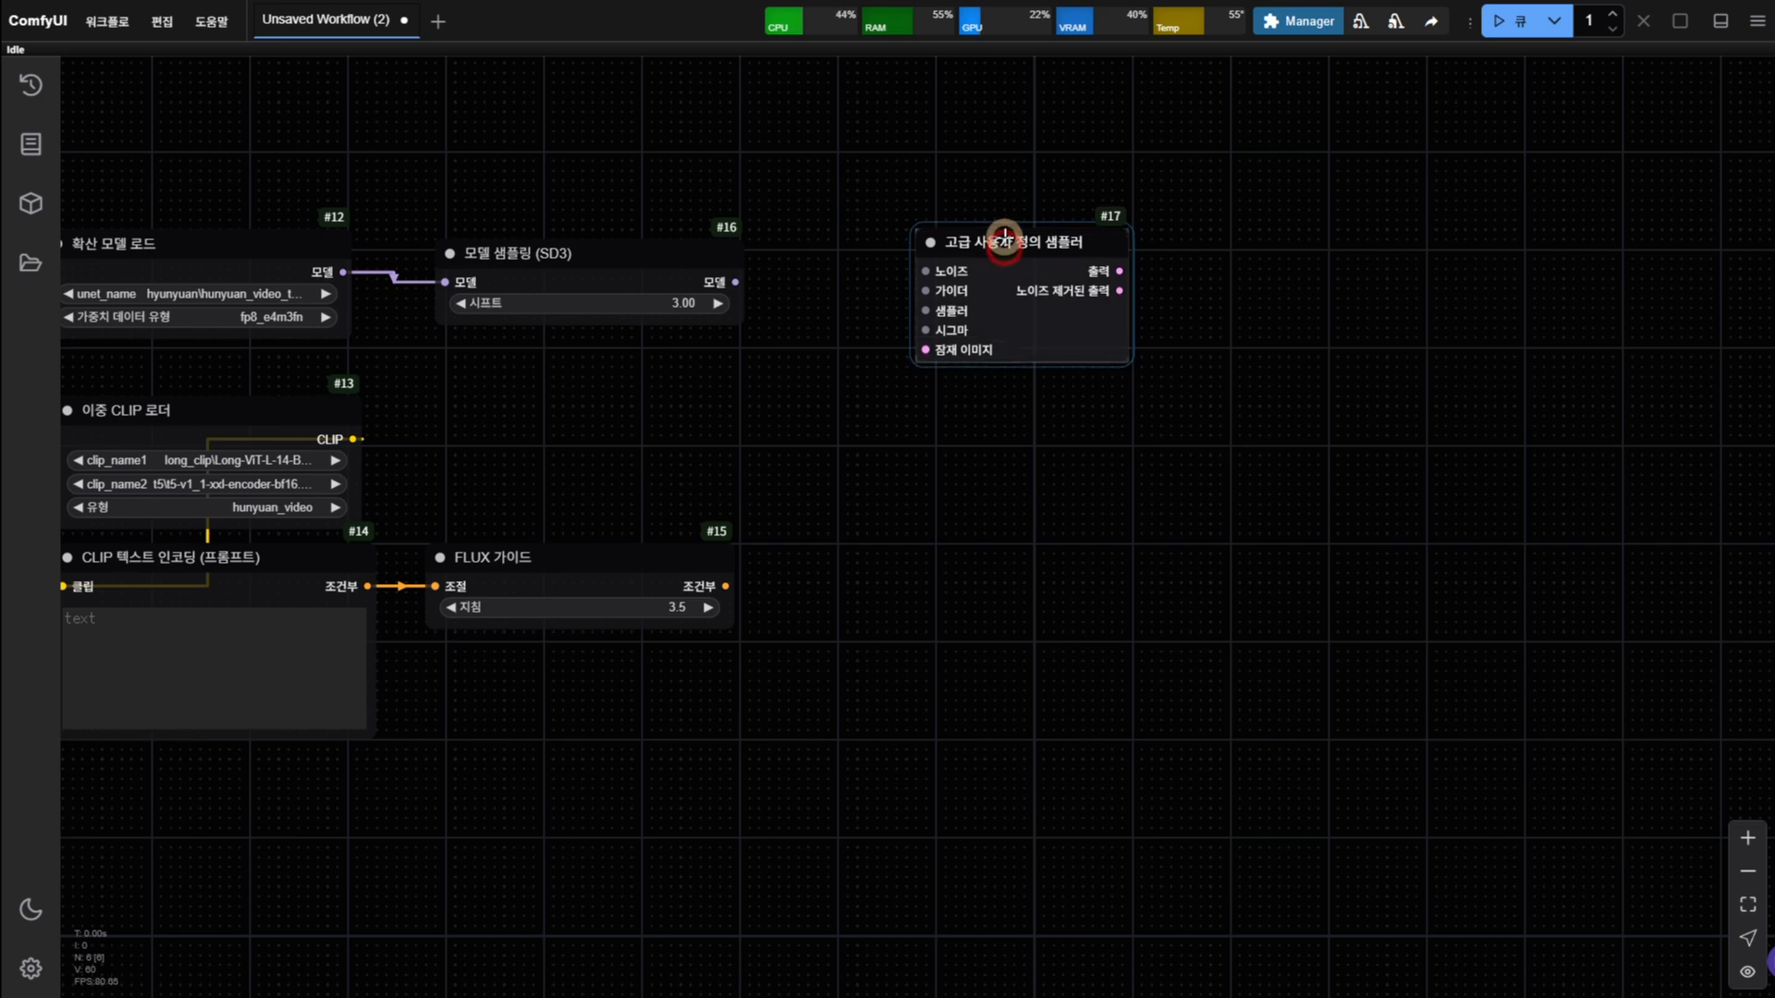
# Add a BasicGuider node in the space between the SD3 model sampling and FLUX guidance nodes
pyautogui.moveTo(848, 402); pyautogui.dragTo(834, 407)
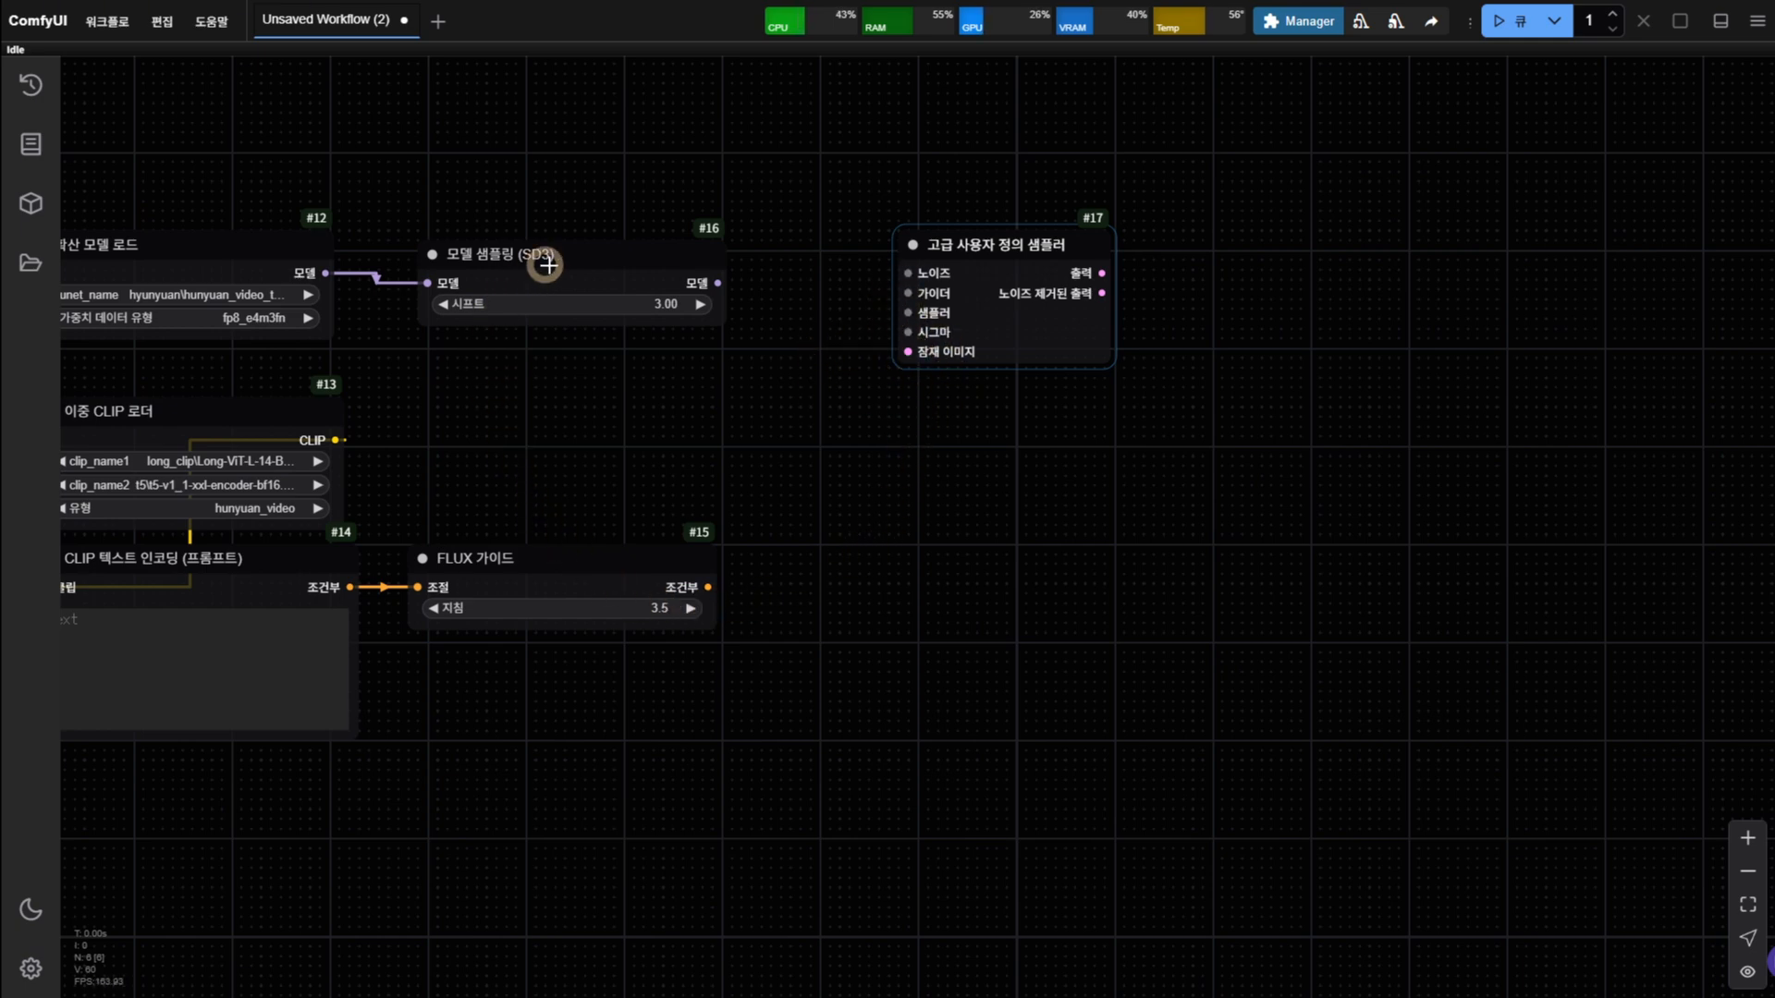
pyautogui.moveTo(600, 367); pyautogui.dragTo(638, 366)
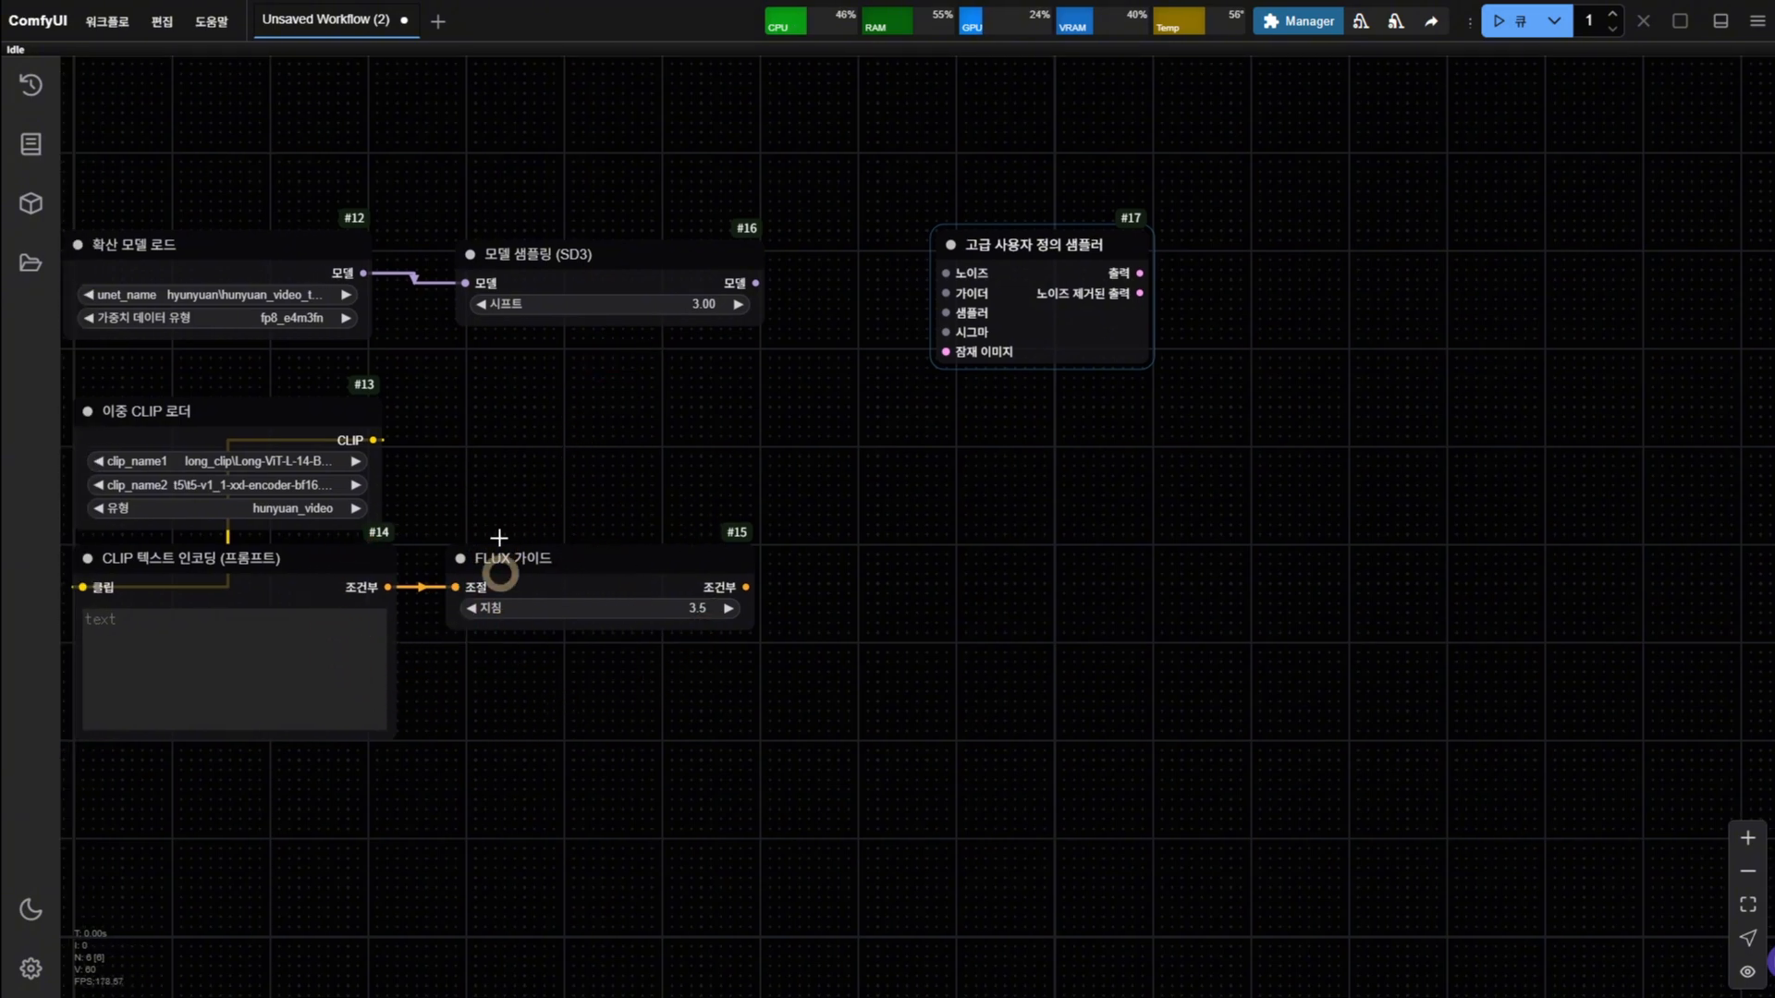
pyautogui.doubleClick(698, 371)
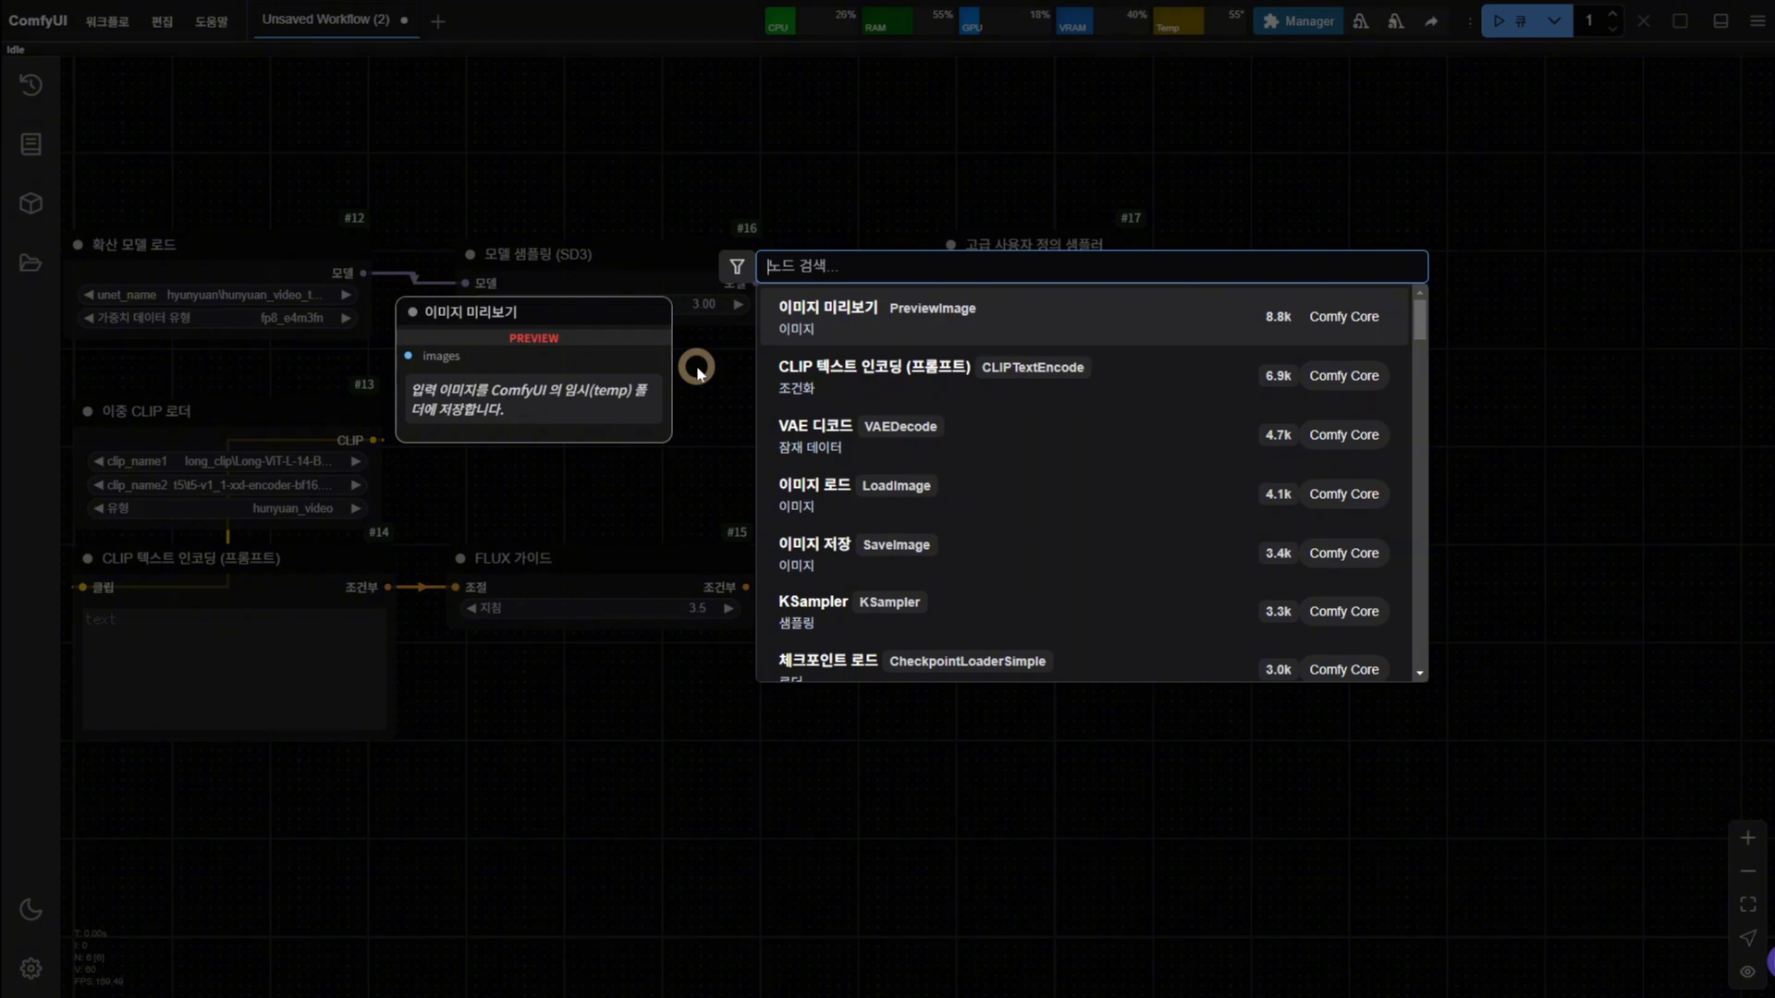
pyautogui.write('basi')
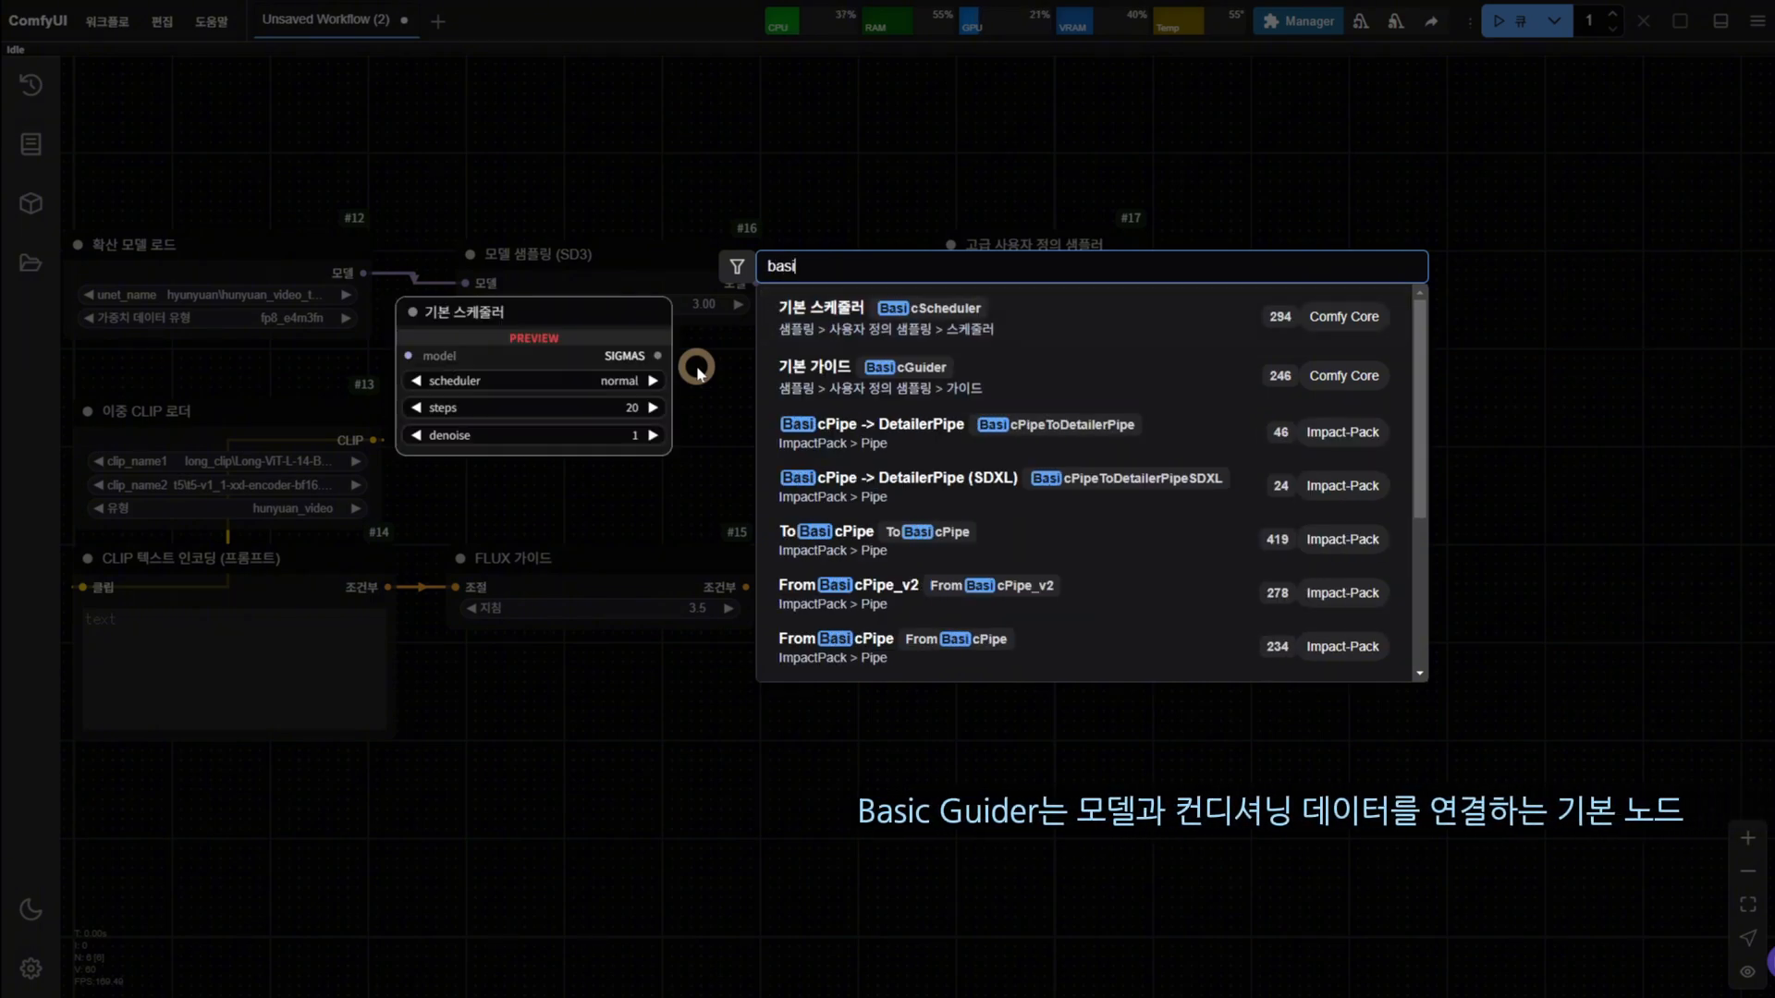
pyautogui.press('Down')
pyautogui.press('Return')
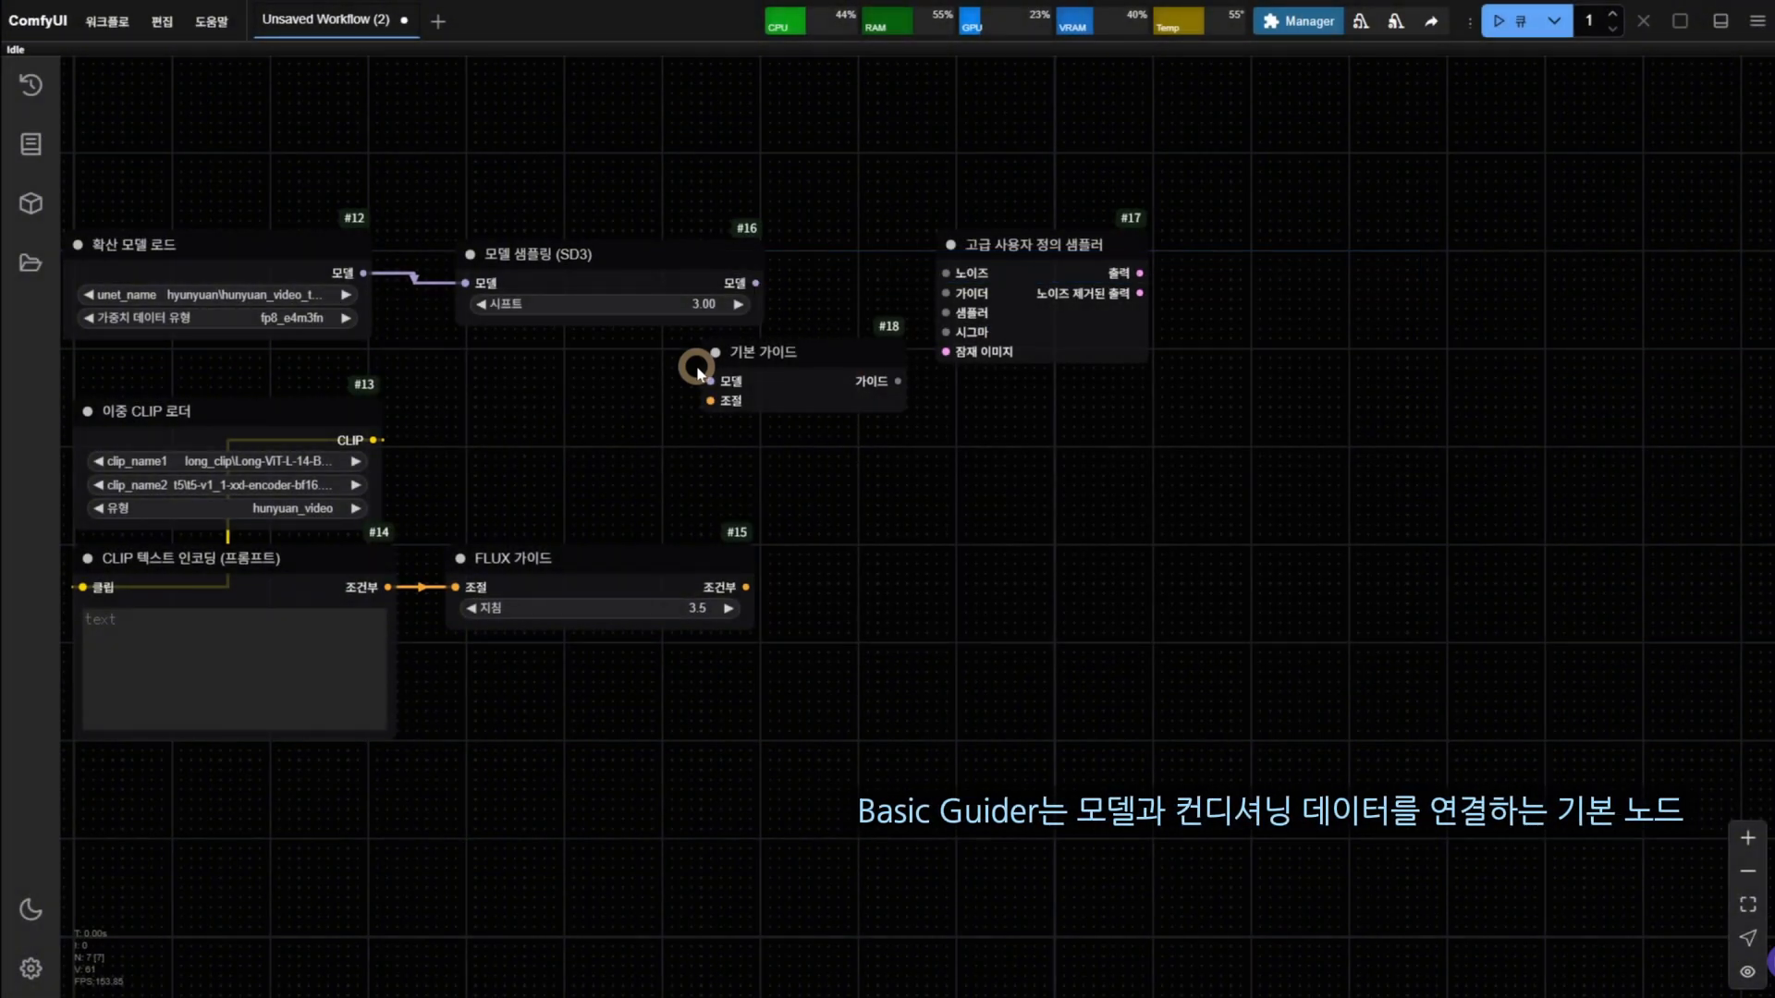
# Arrange the BasicGuider before the advanced custom sampler and connect the SD3 sampling model and FLUX conditioning outputs to its inputs
pyautogui.moveTo(777, 362); pyautogui.dragTo(769, 393)
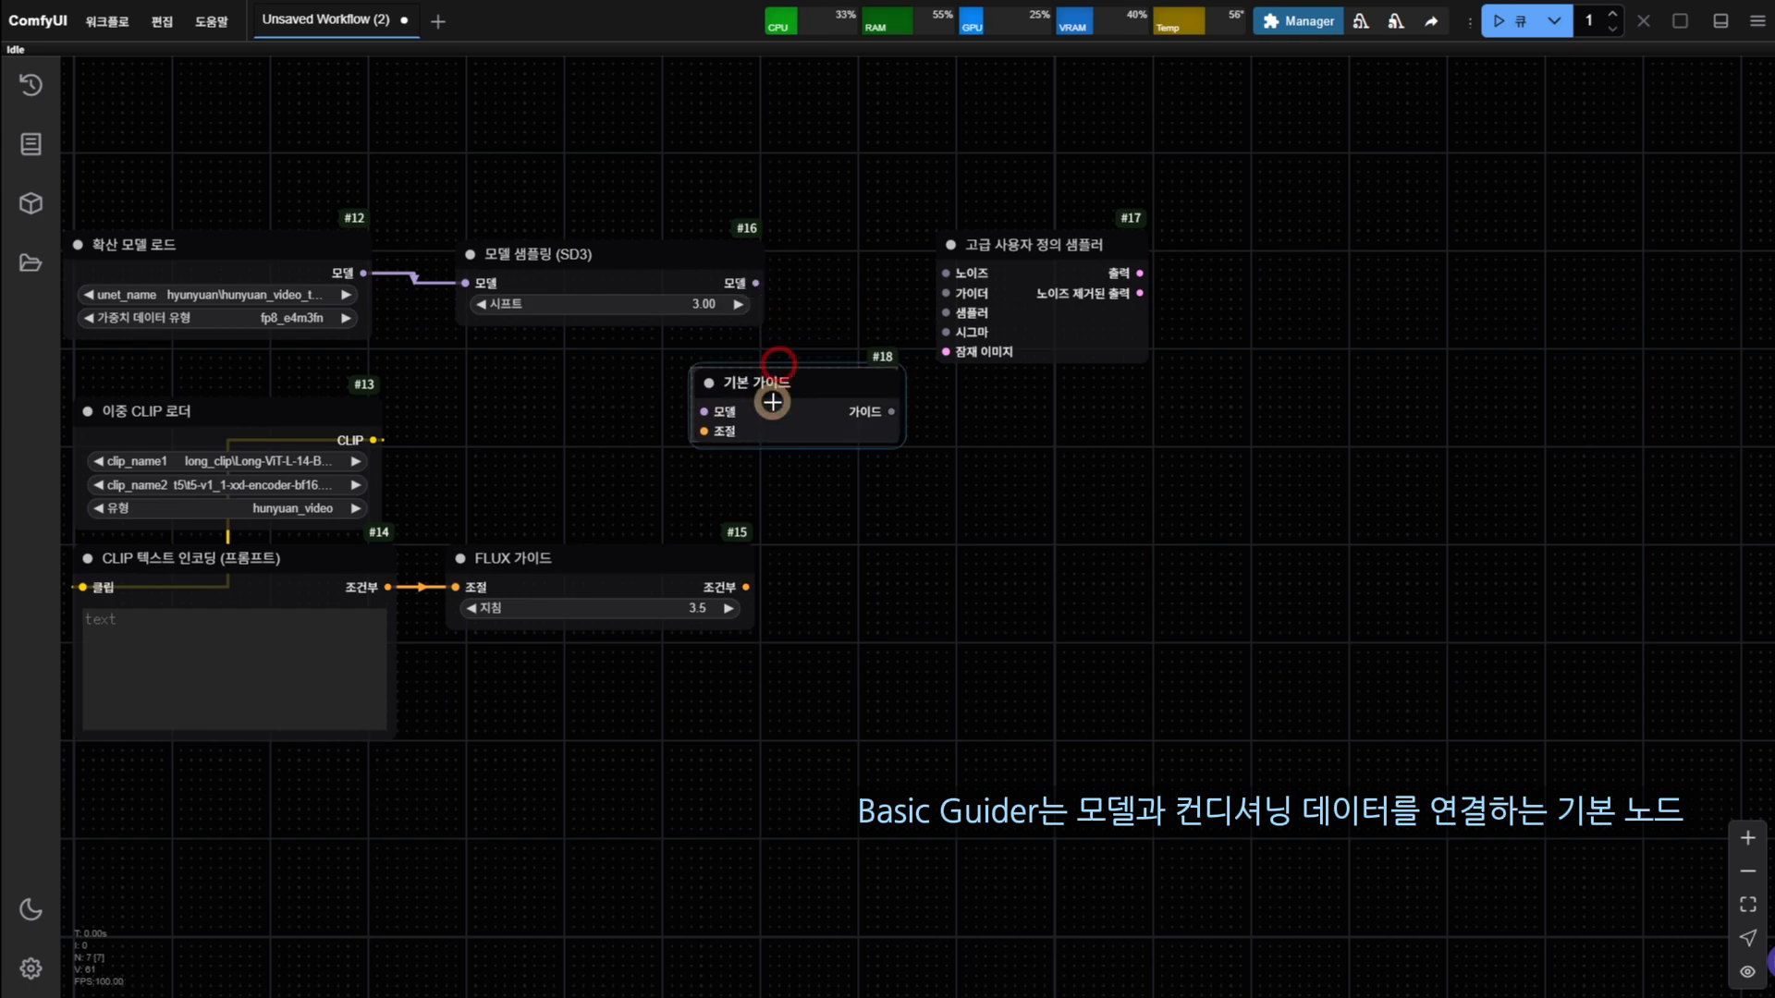
pyautogui.moveTo(1022, 247); pyautogui.dragTo(1101, 257)
pyautogui.moveTo(851, 372); pyautogui.dragTo(941, 360)
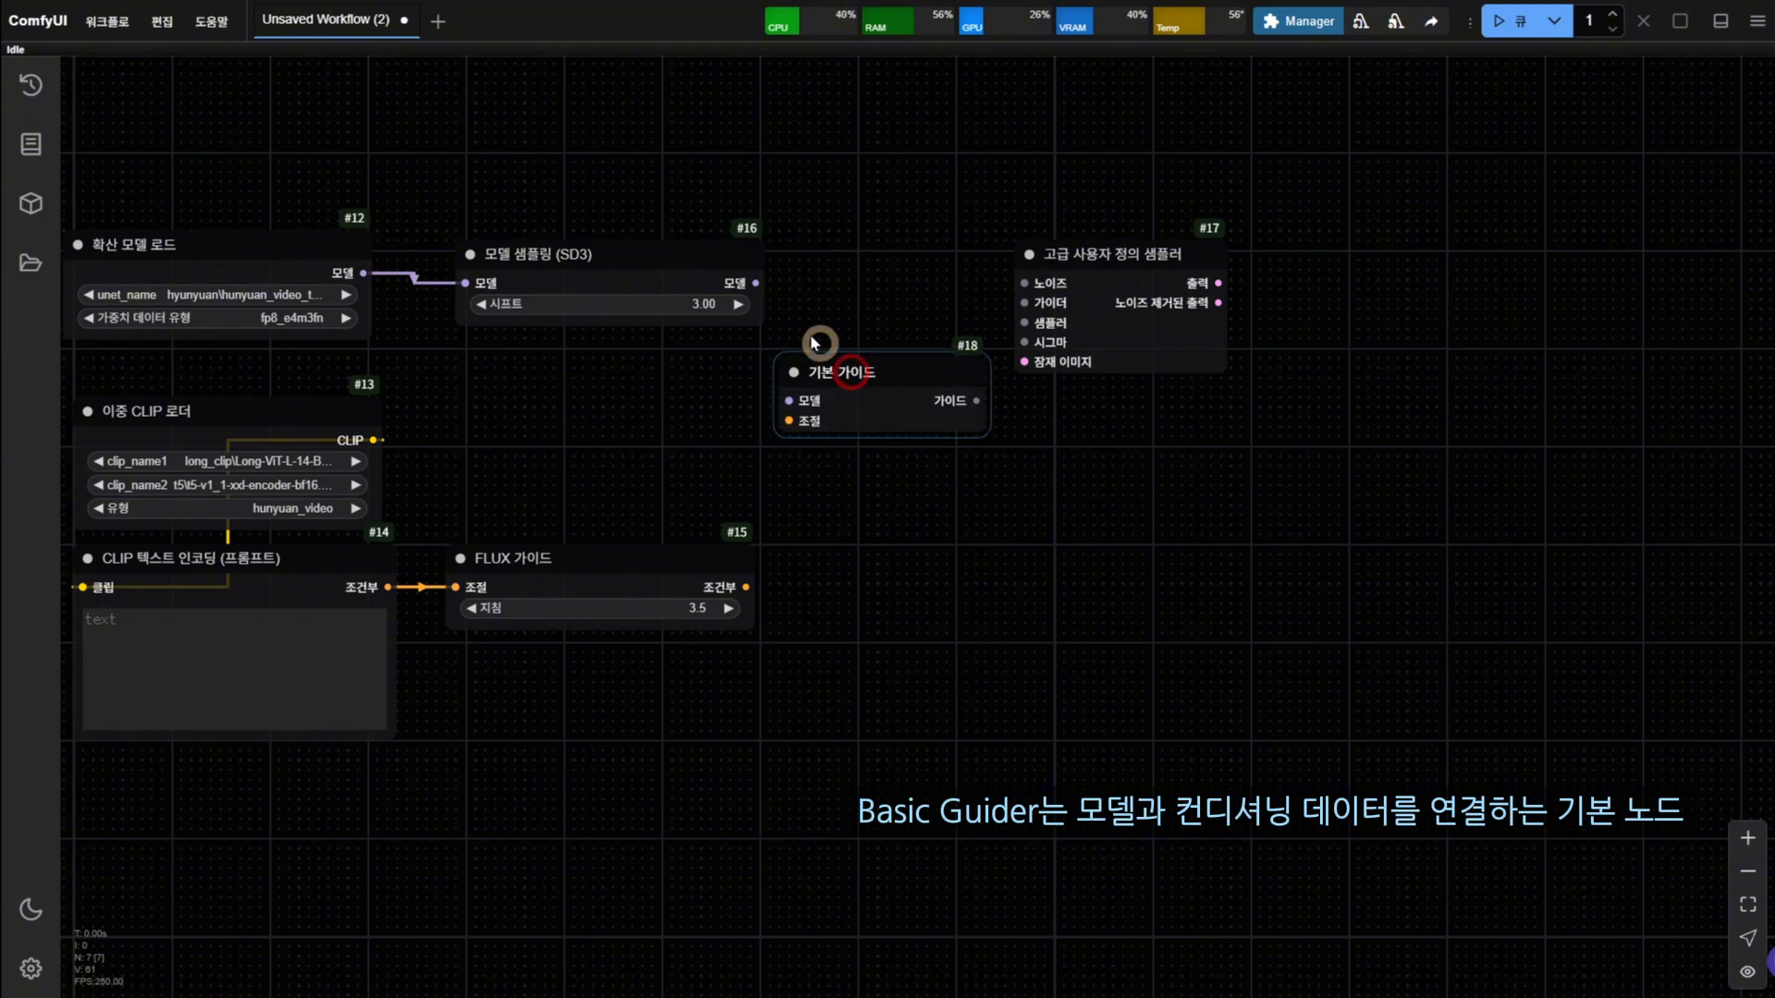
pyautogui.moveTo(763, 283); pyautogui.dragTo(789, 400)
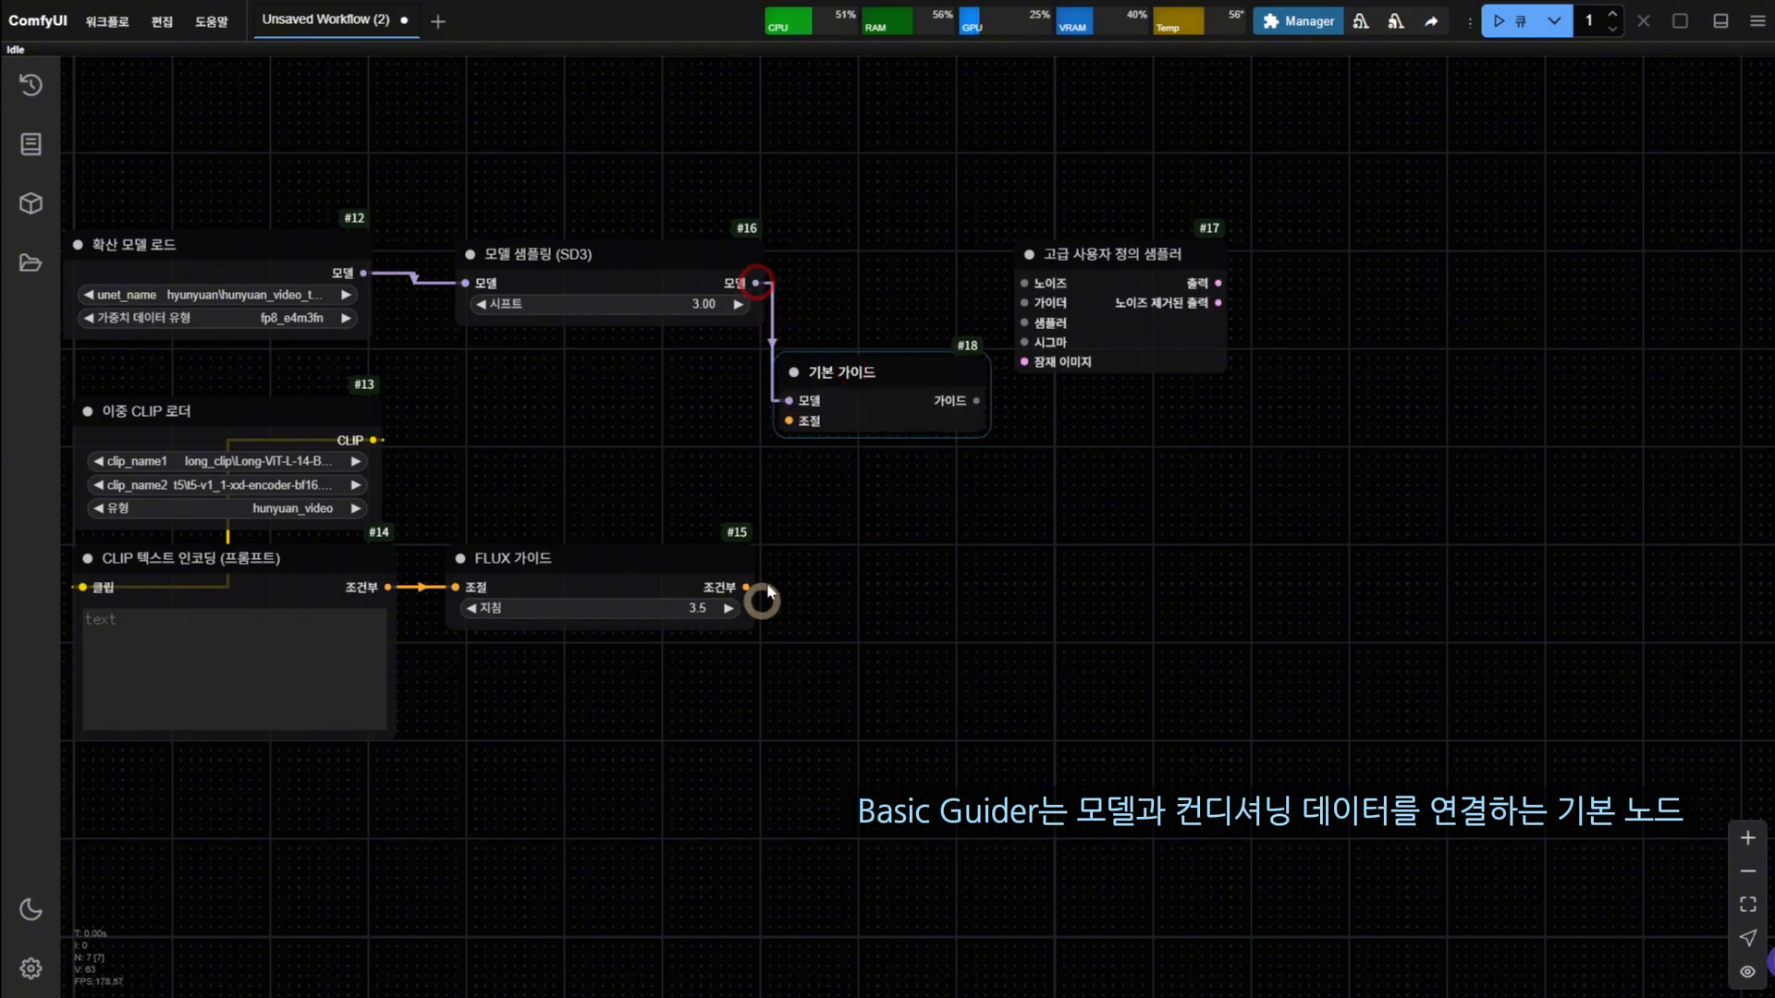
pyautogui.moveTo(745, 587); pyautogui.dragTo(790, 427)
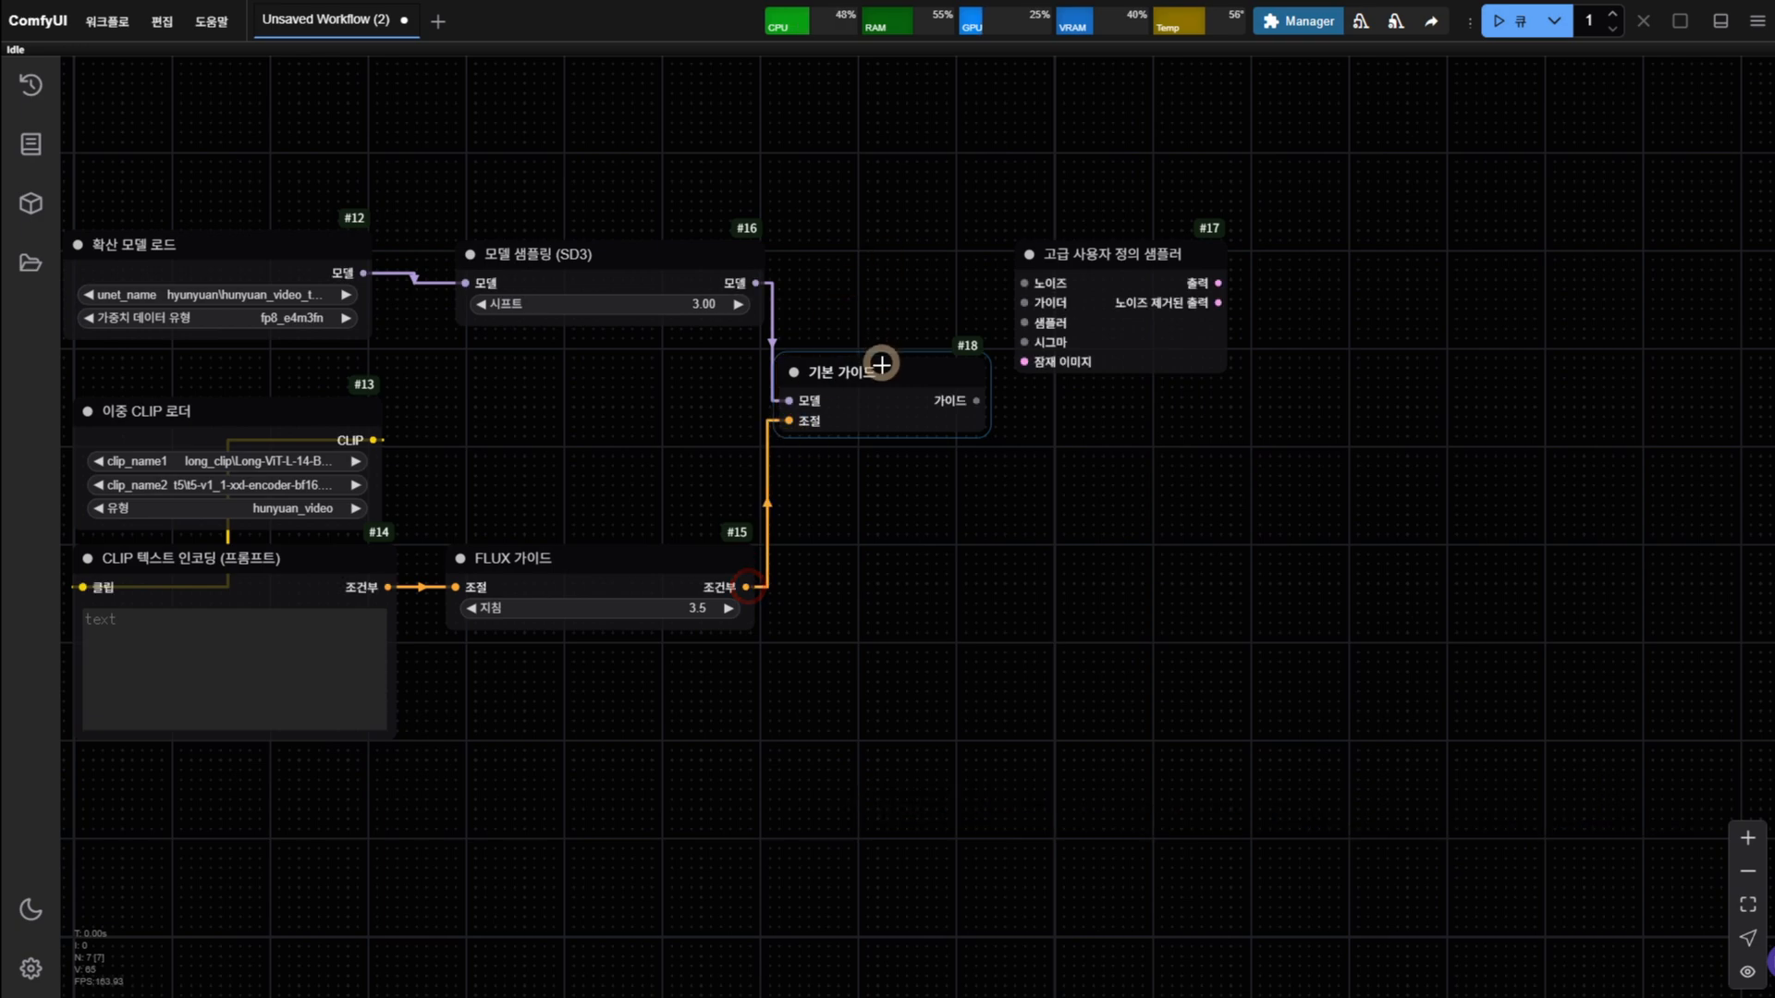
# Place the BasicGuider between the SD3 model sampling and FLUX guidance nodes and connect its guider output to the advanced custom sampler's guider input
pyautogui.moveTo(880, 363); pyautogui.dragTo(648, 373)
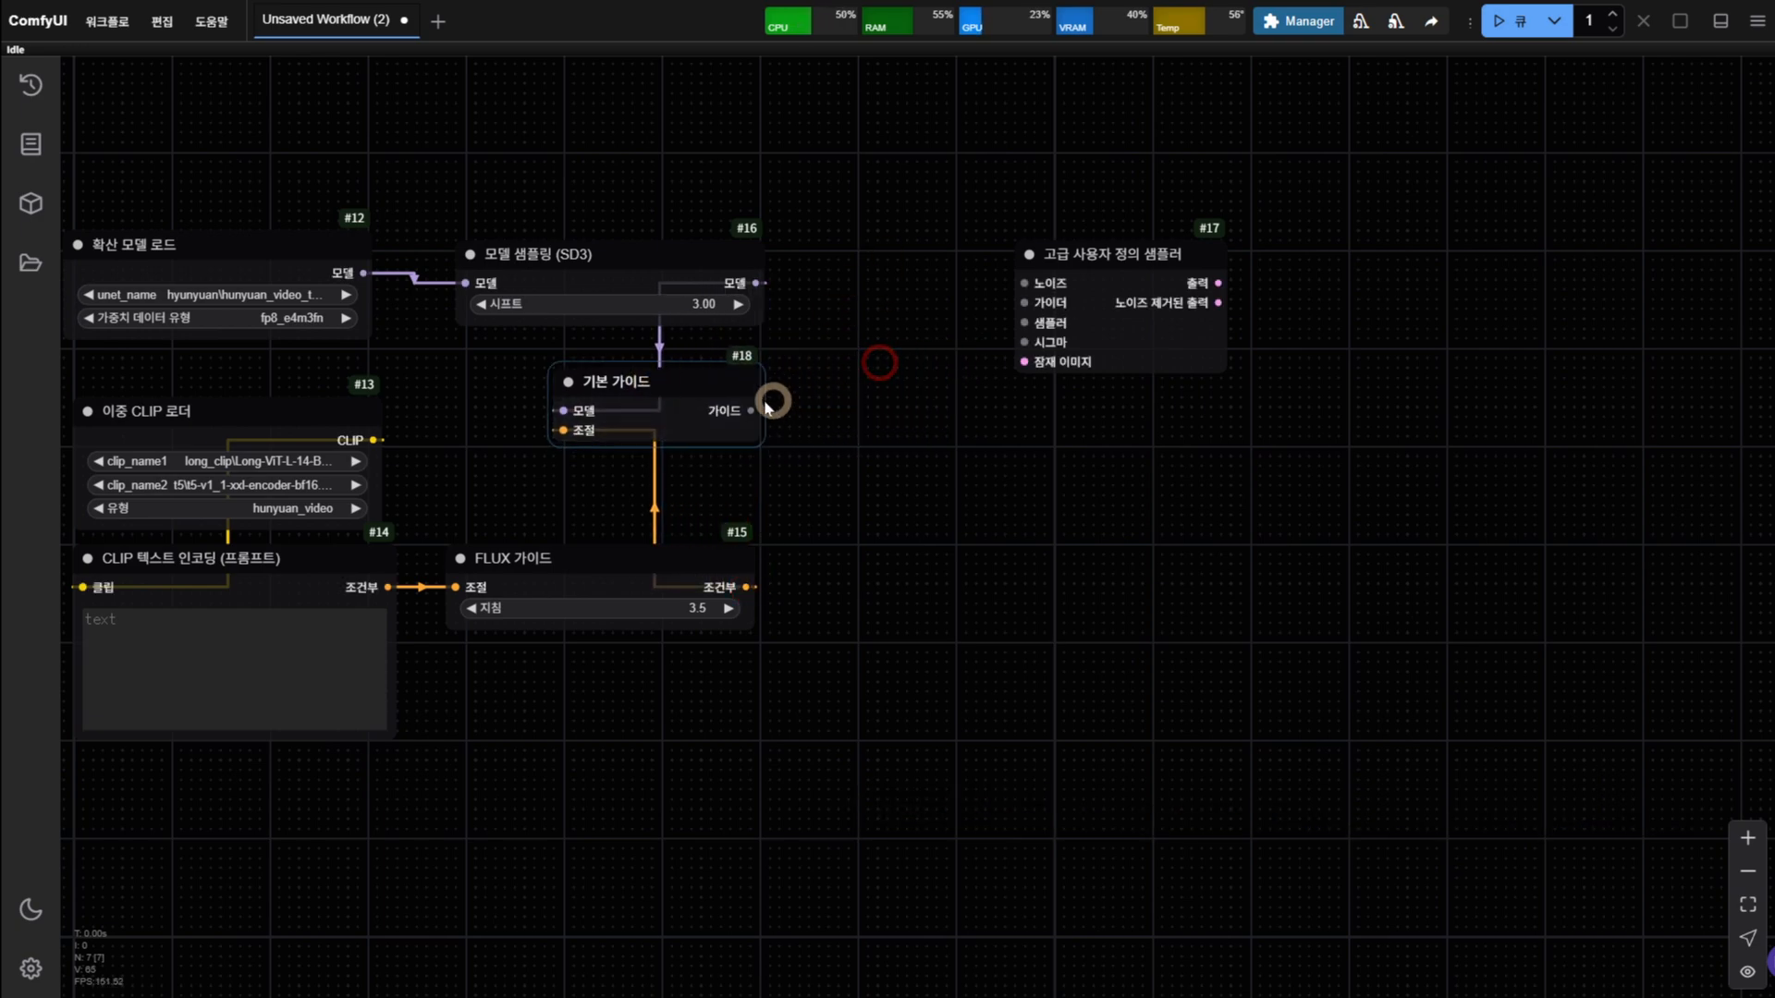
pyautogui.moveTo(751, 408); pyautogui.dragTo(1023, 306)
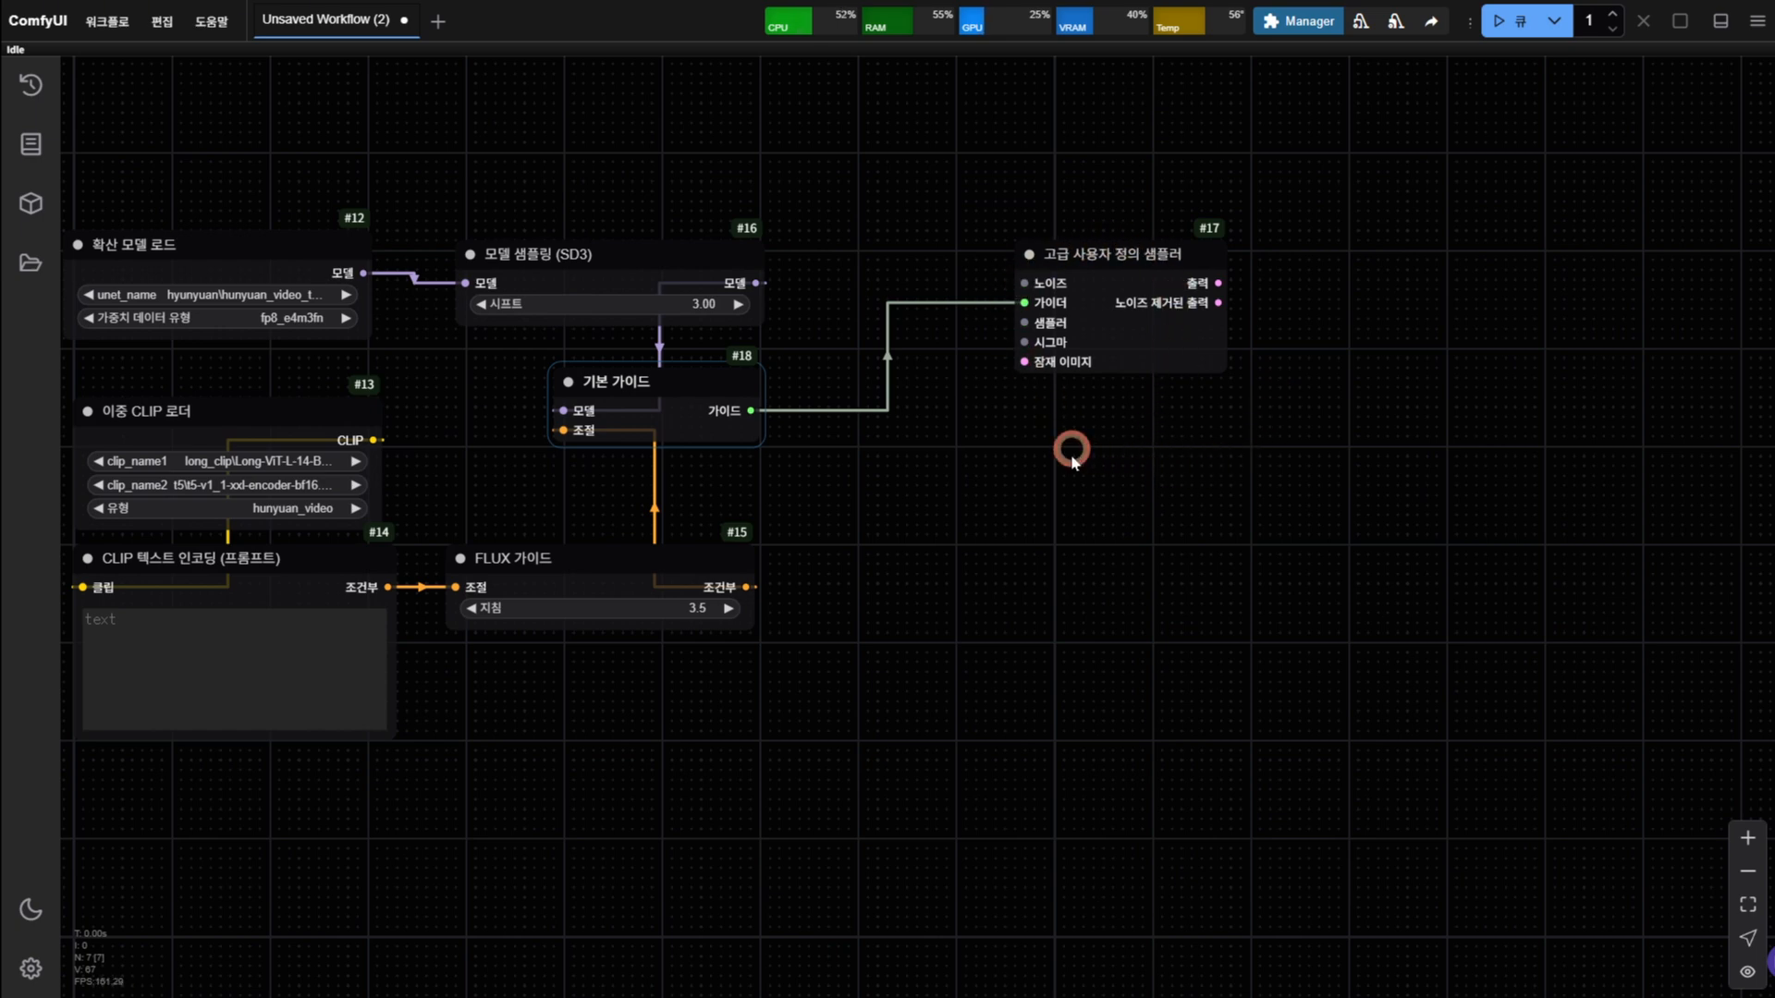
# Add a RandomNoise node feeding the advanced sampler's noise input, place it above the SD3 model sampling node, and set control_after_generate to randomize
pyautogui.moveTo(1072, 453); pyautogui.dragTo(1071, 600)
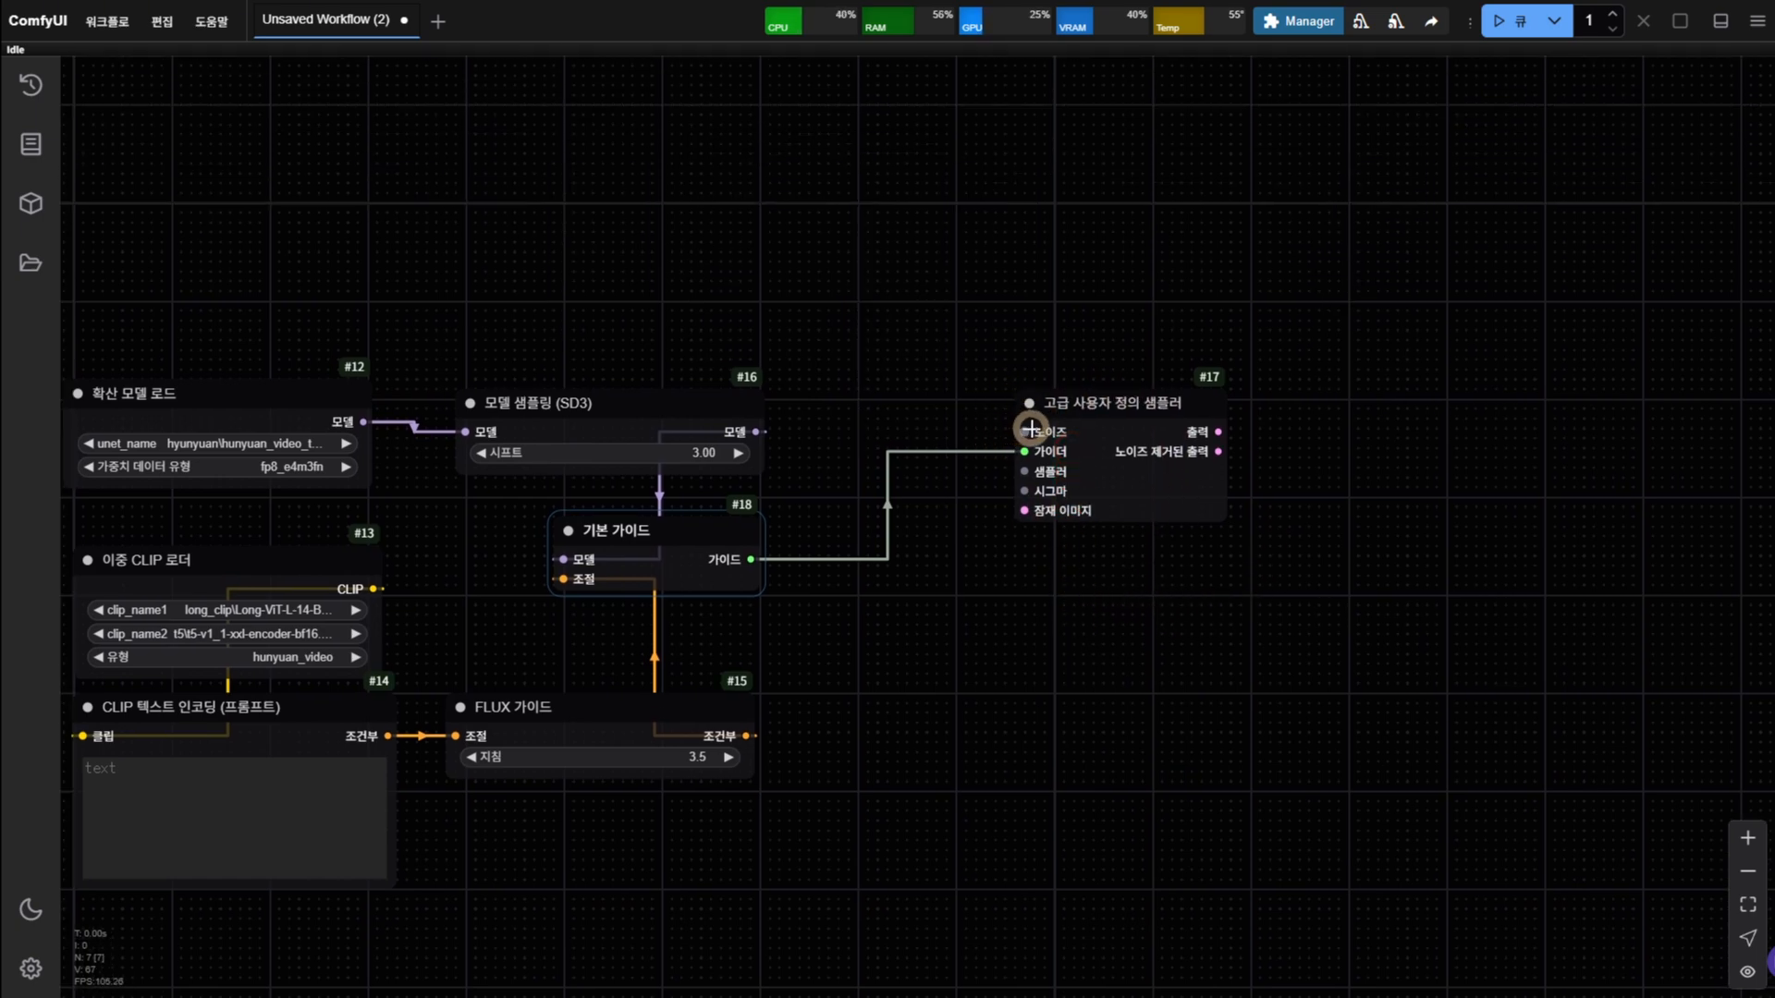
pyautogui.moveTo(1024, 431); pyautogui.dragTo(718, 278)
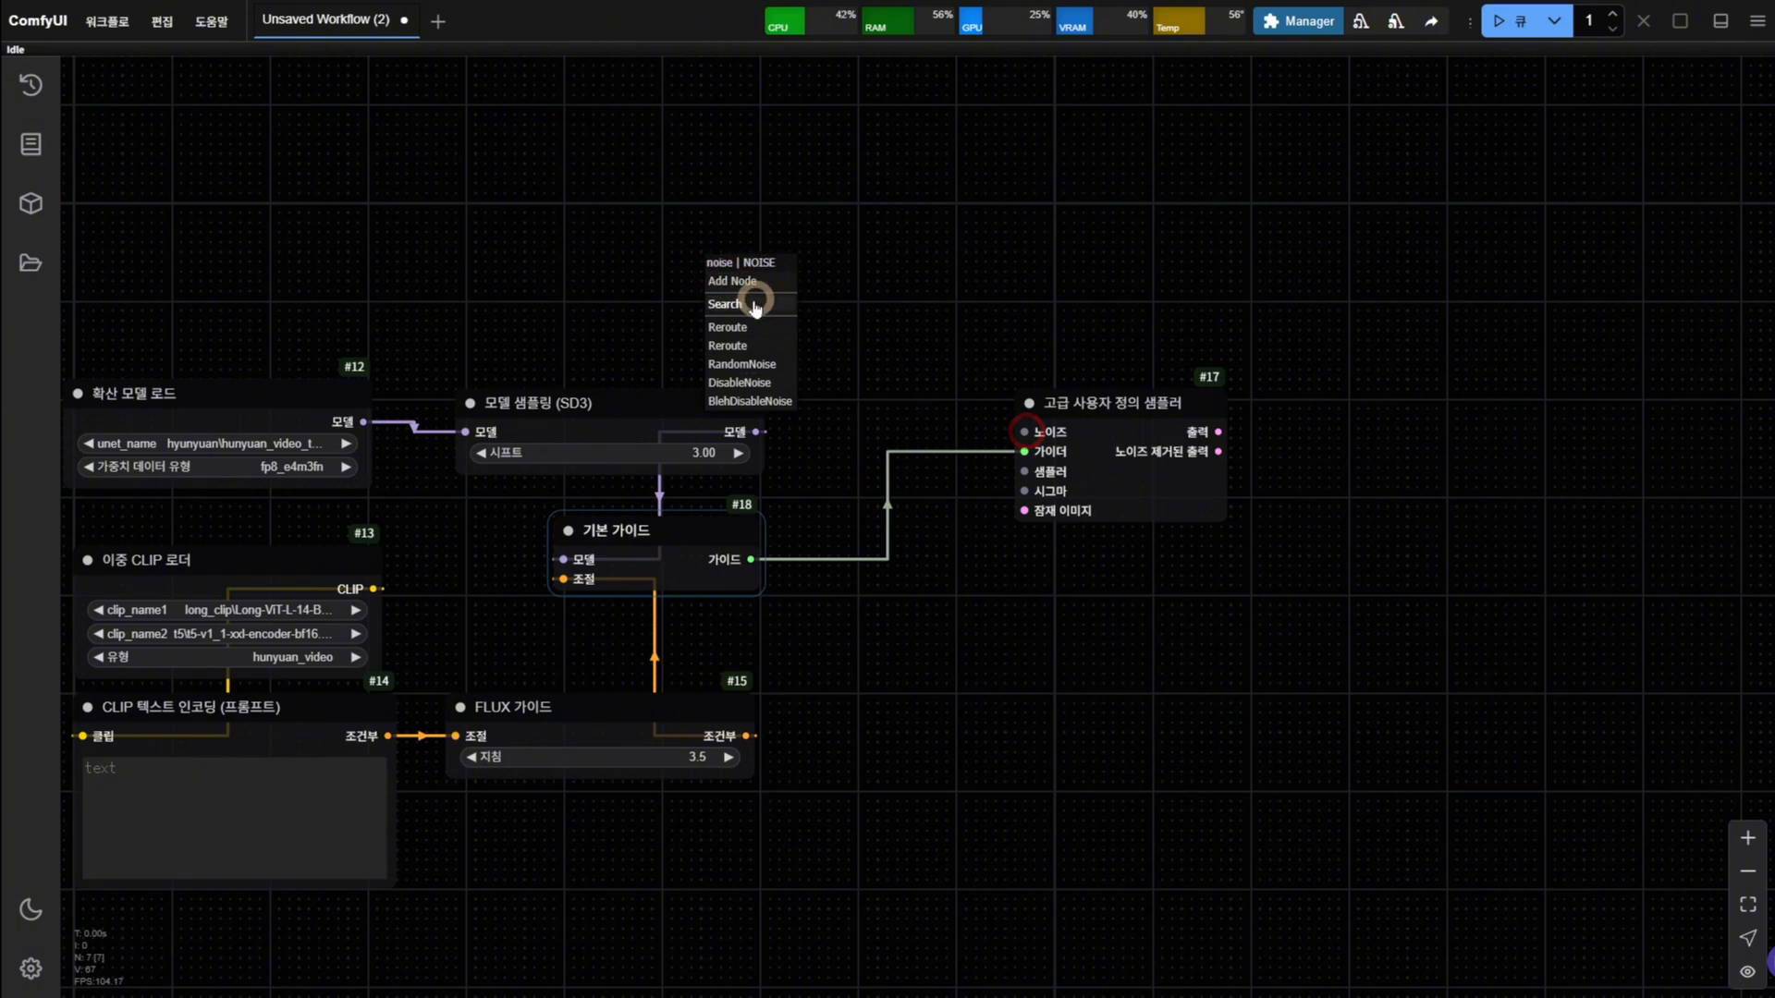
pyautogui.click(752, 364)
pyautogui.moveTo(845, 274); pyautogui.dragTo(710, 257)
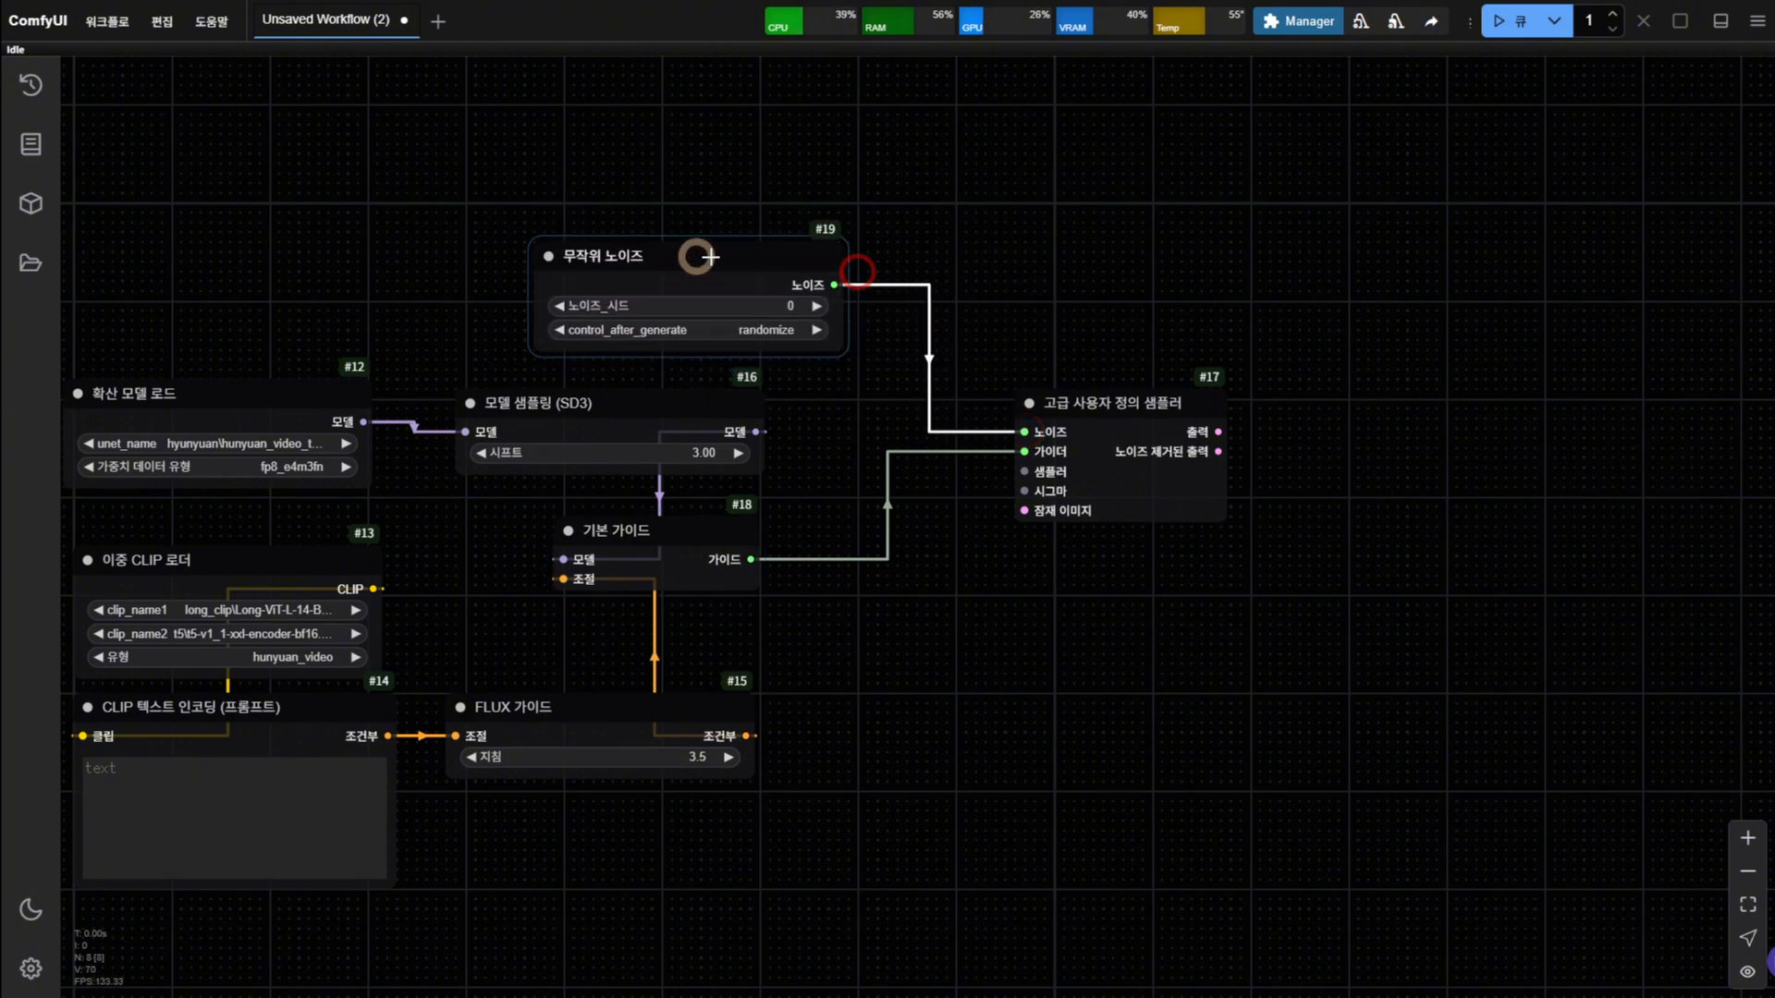
pyautogui.click(753, 331)
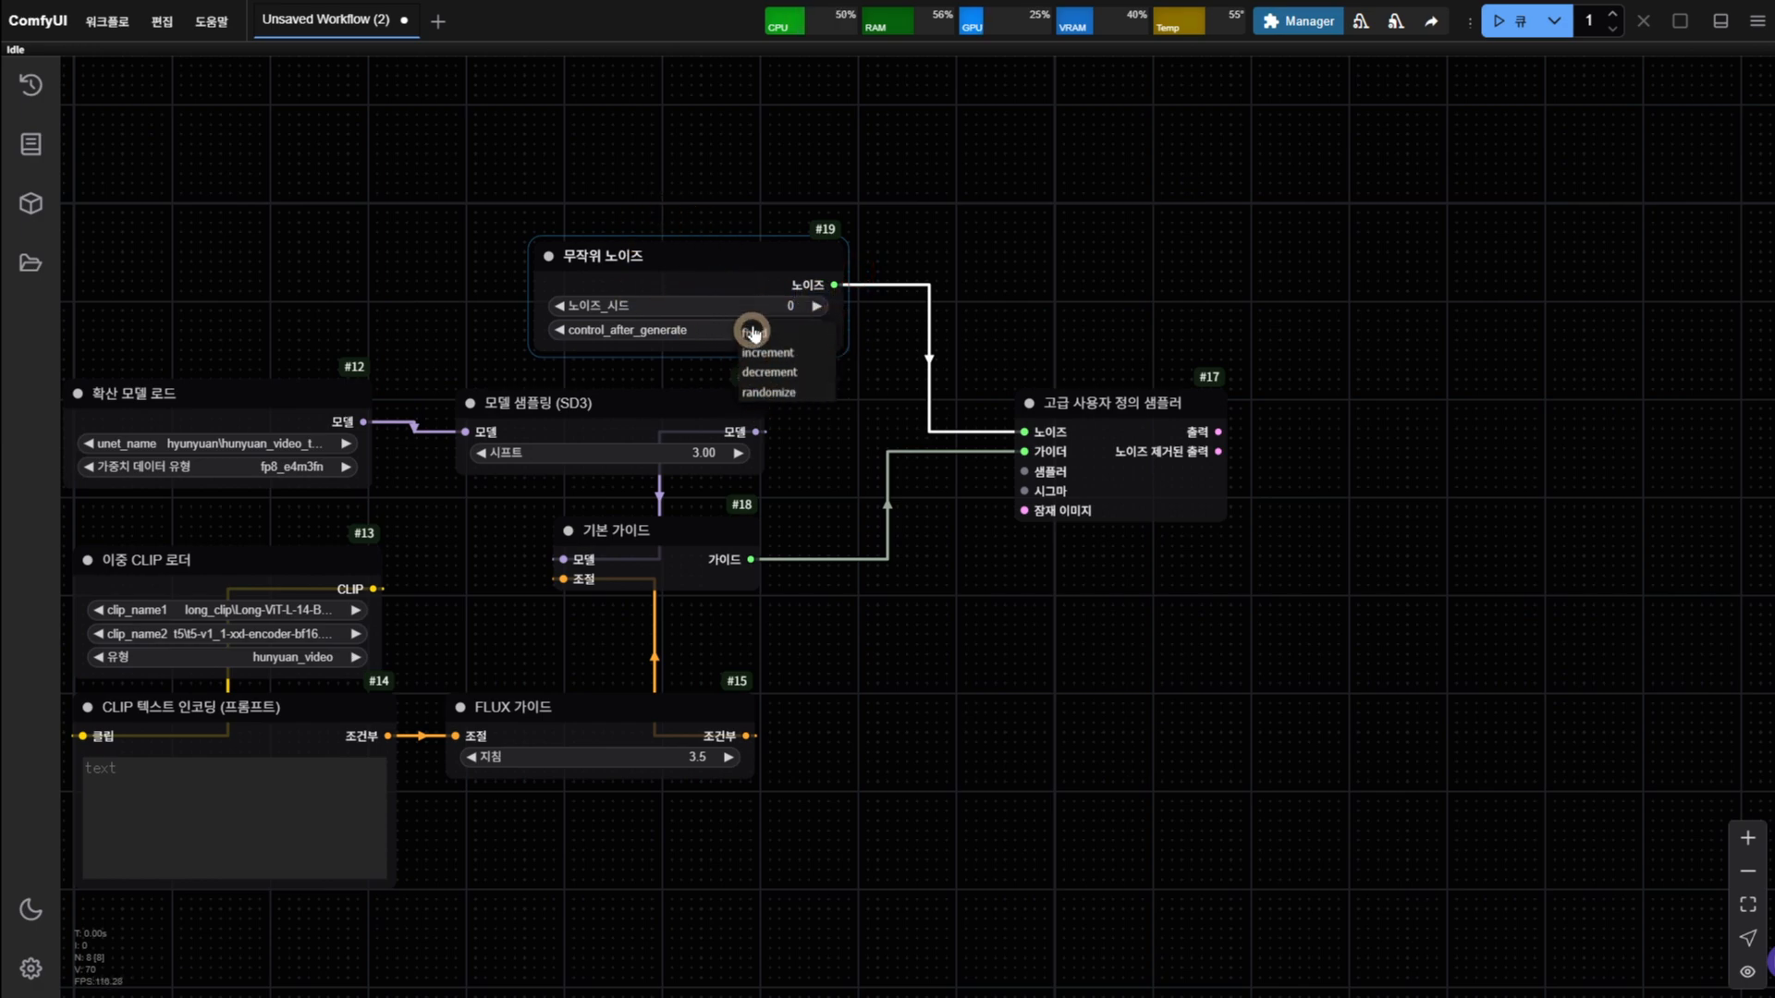
pyautogui.click(803, 399)
pyautogui.moveTo(781, 266); pyautogui.dragTo(714, 267)
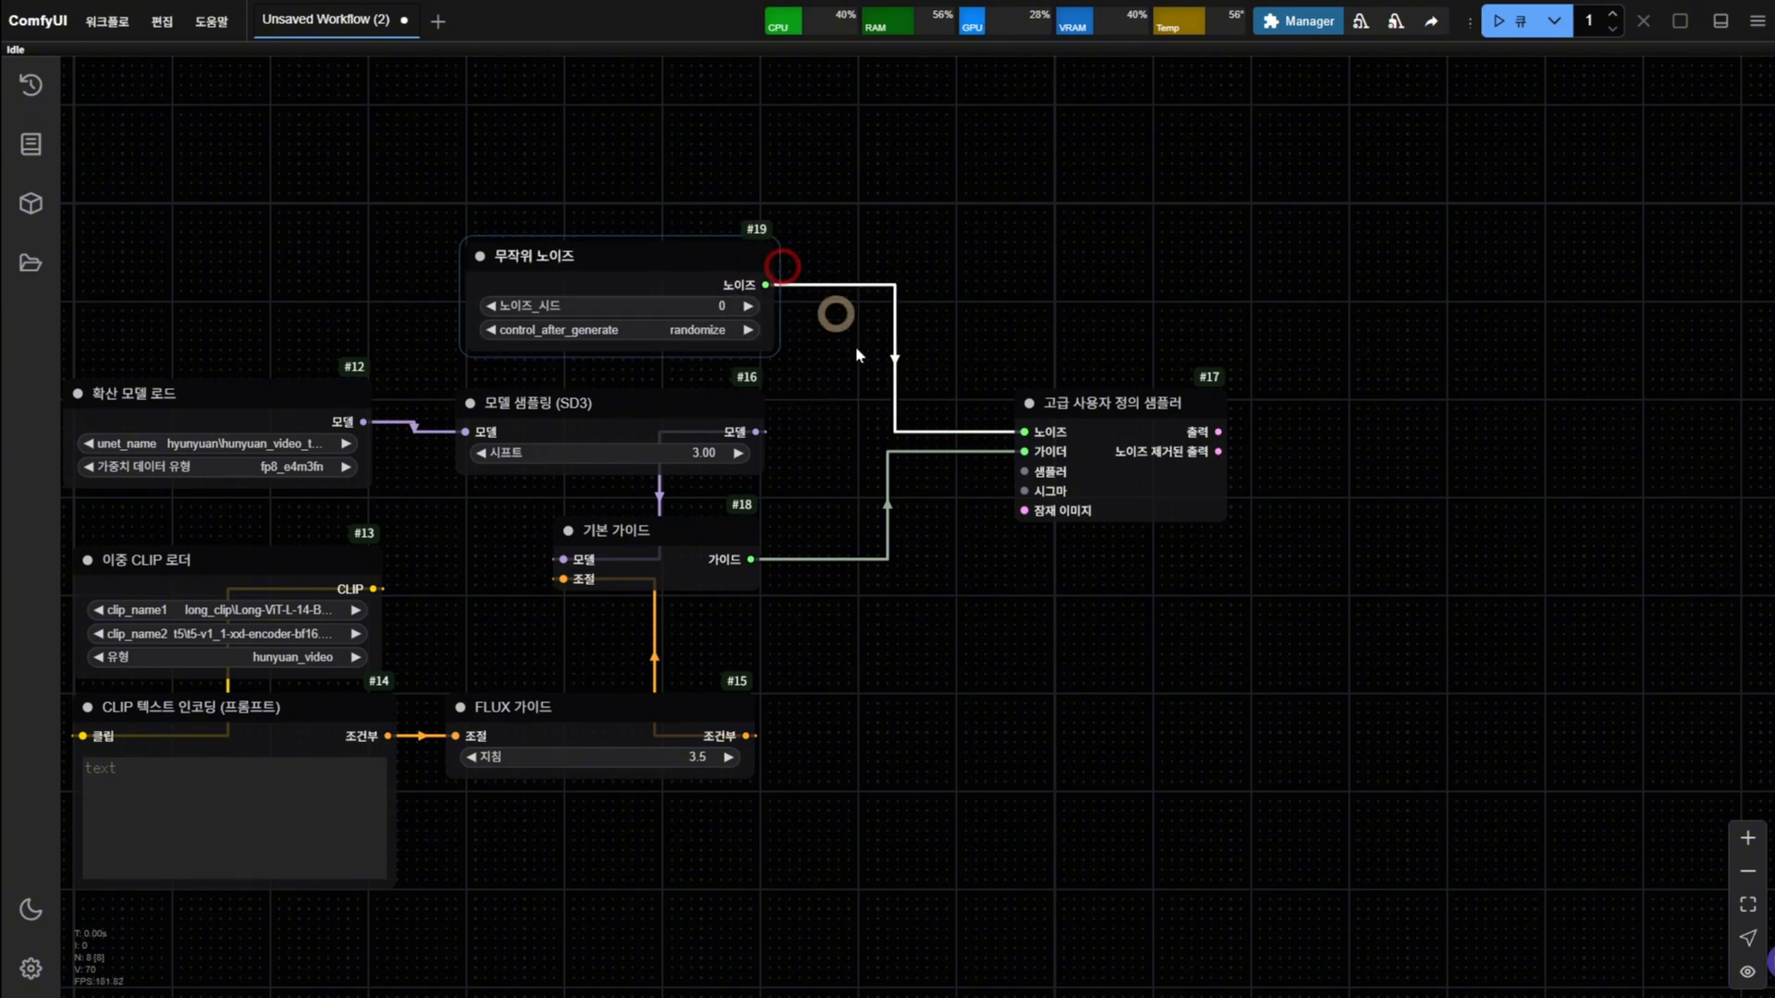
# Add a KSamplerSelect node with euler for the advanced sampler's sampler input, placing it beside the random noise node and above the advanced sampler
pyautogui.scroll(-3, 878, 398)
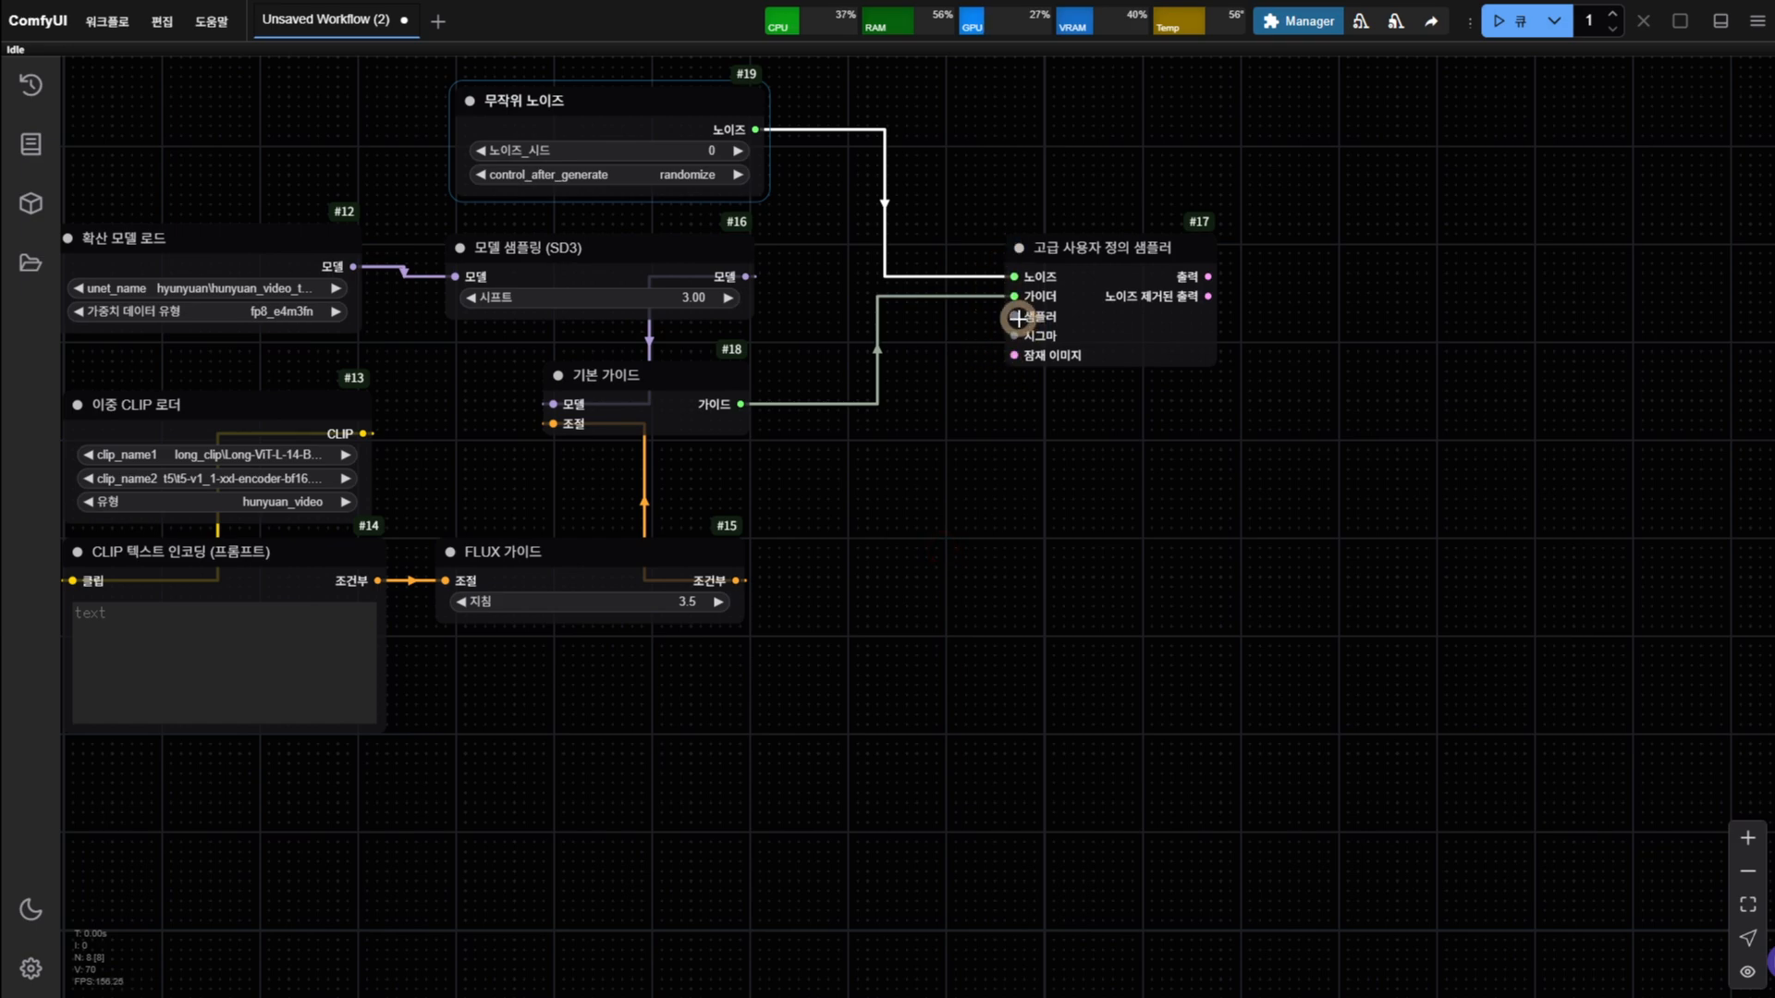
pyautogui.moveTo(1014, 318); pyautogui.dragTo(939, 421)
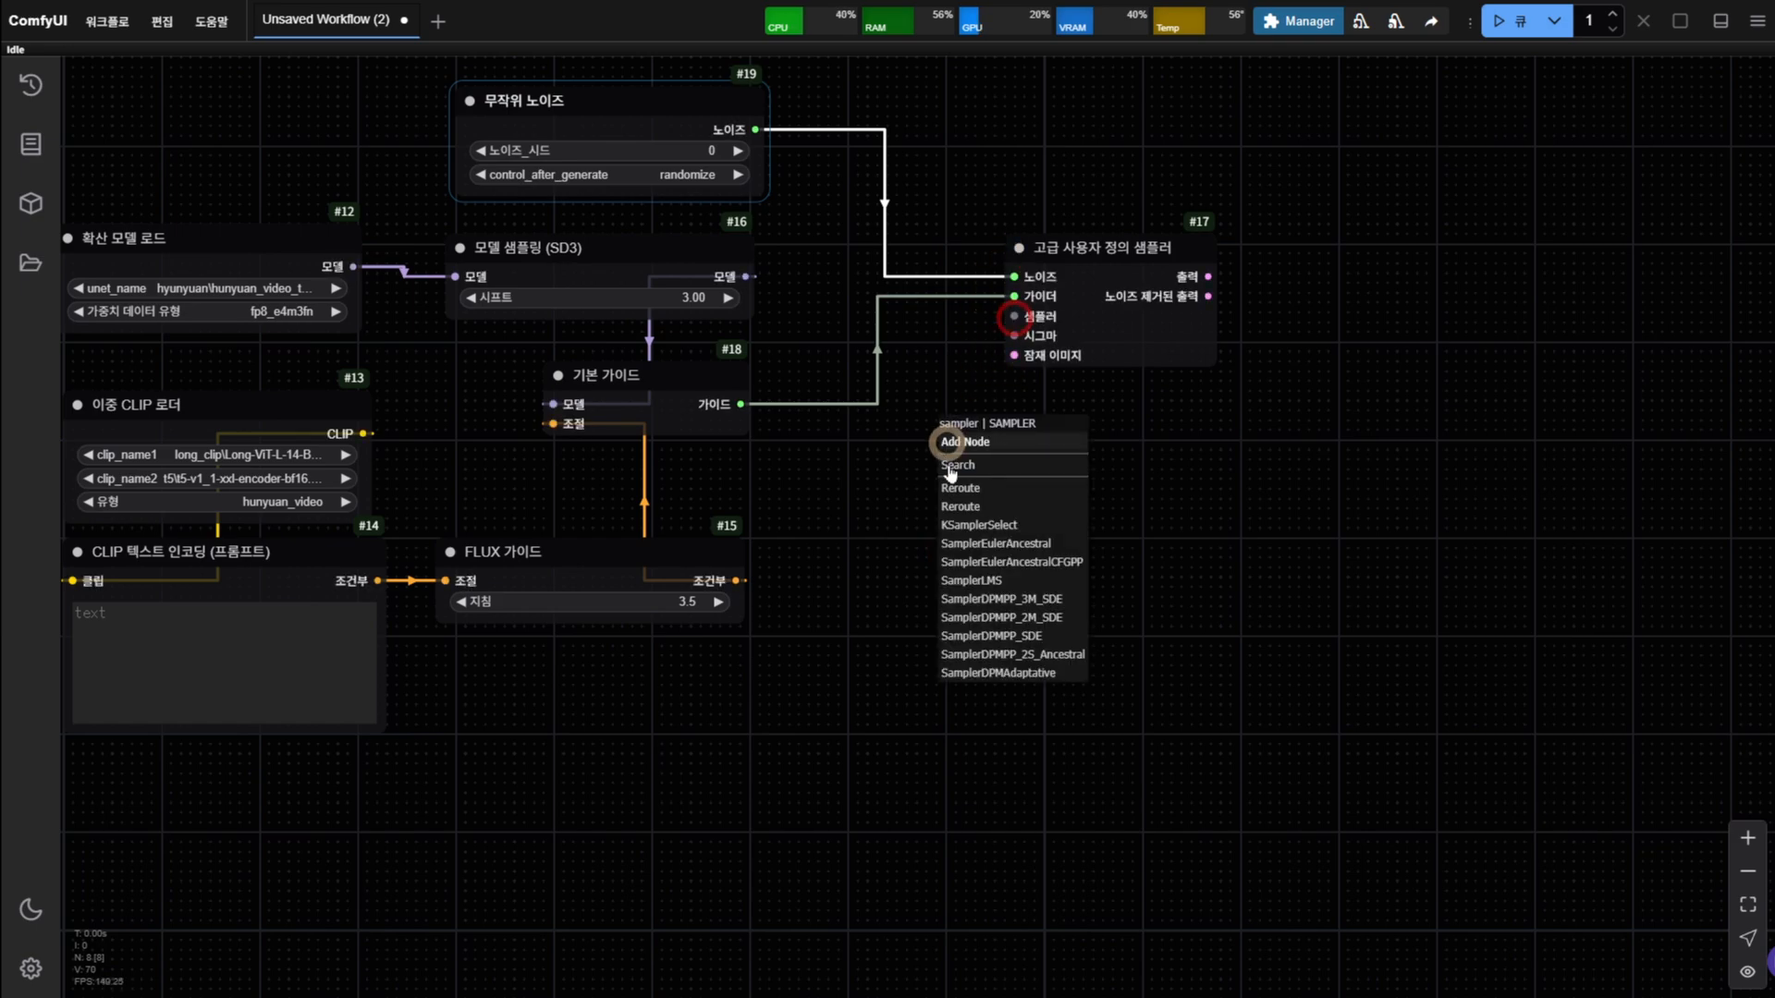
pyautogui.click(1022, 525)
pyautogui.moveTo(1083, 435); pyautogui.dragTo(856, 461)
pyautogui.click(940, 504)
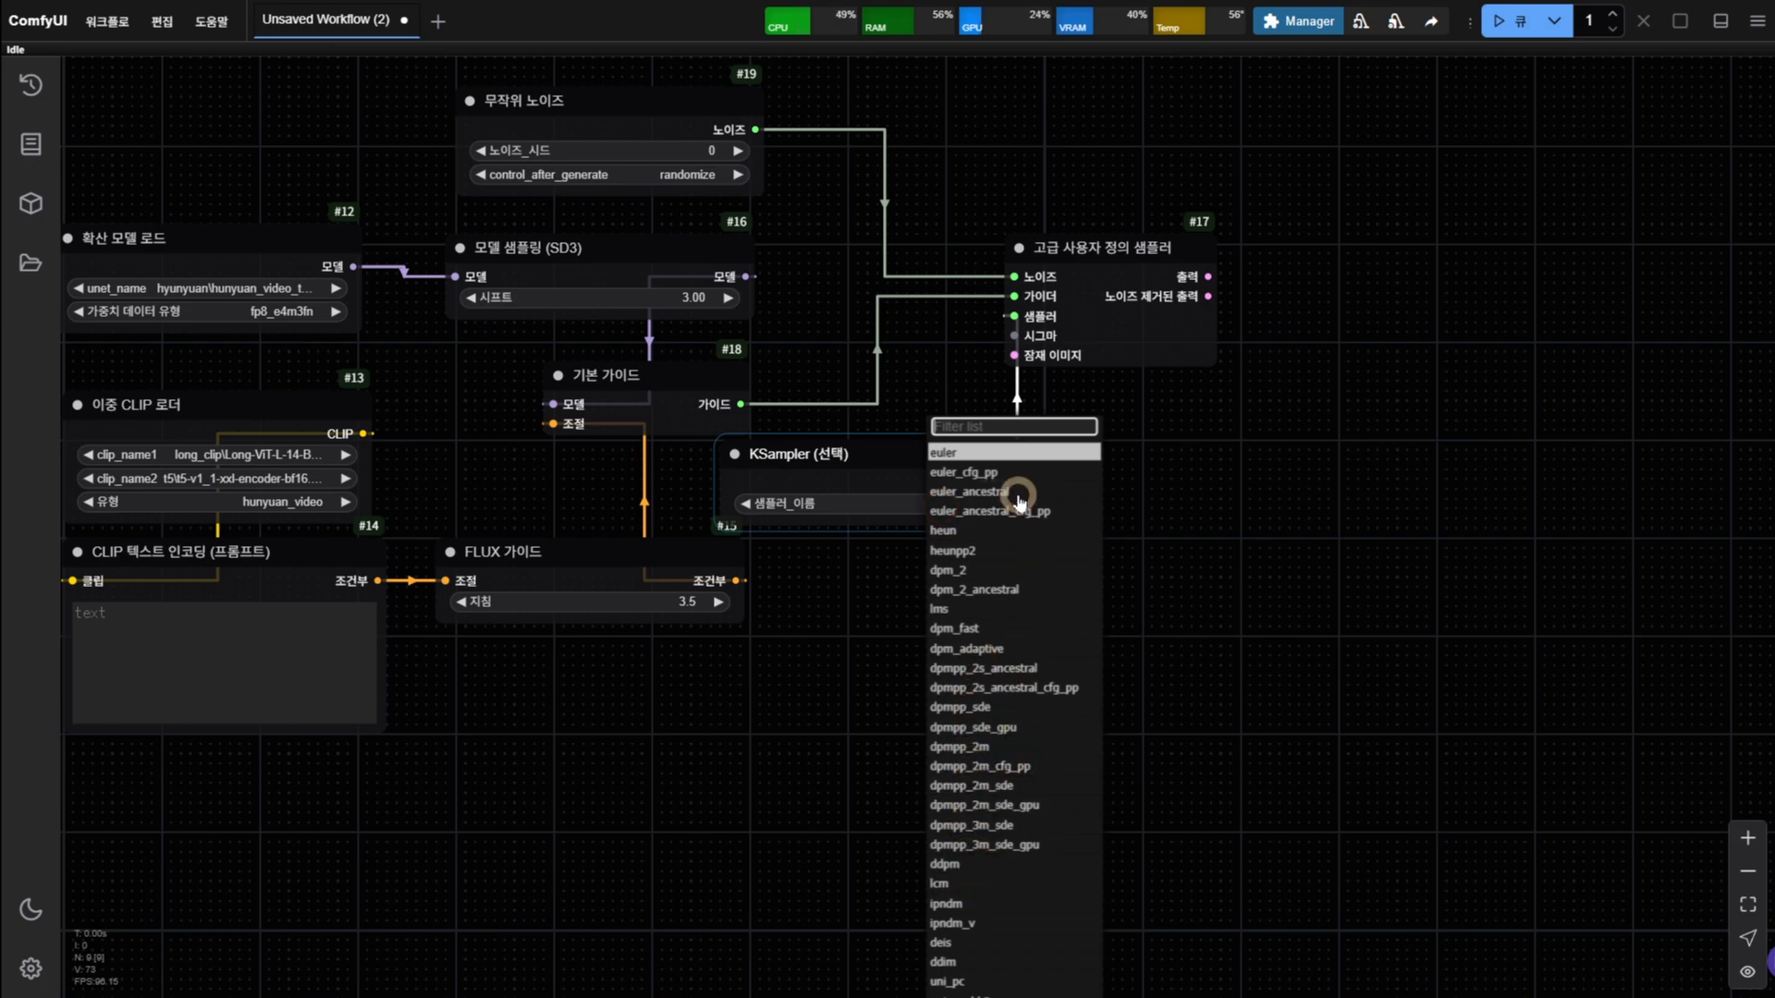
pyautogui.click(1229, 503)
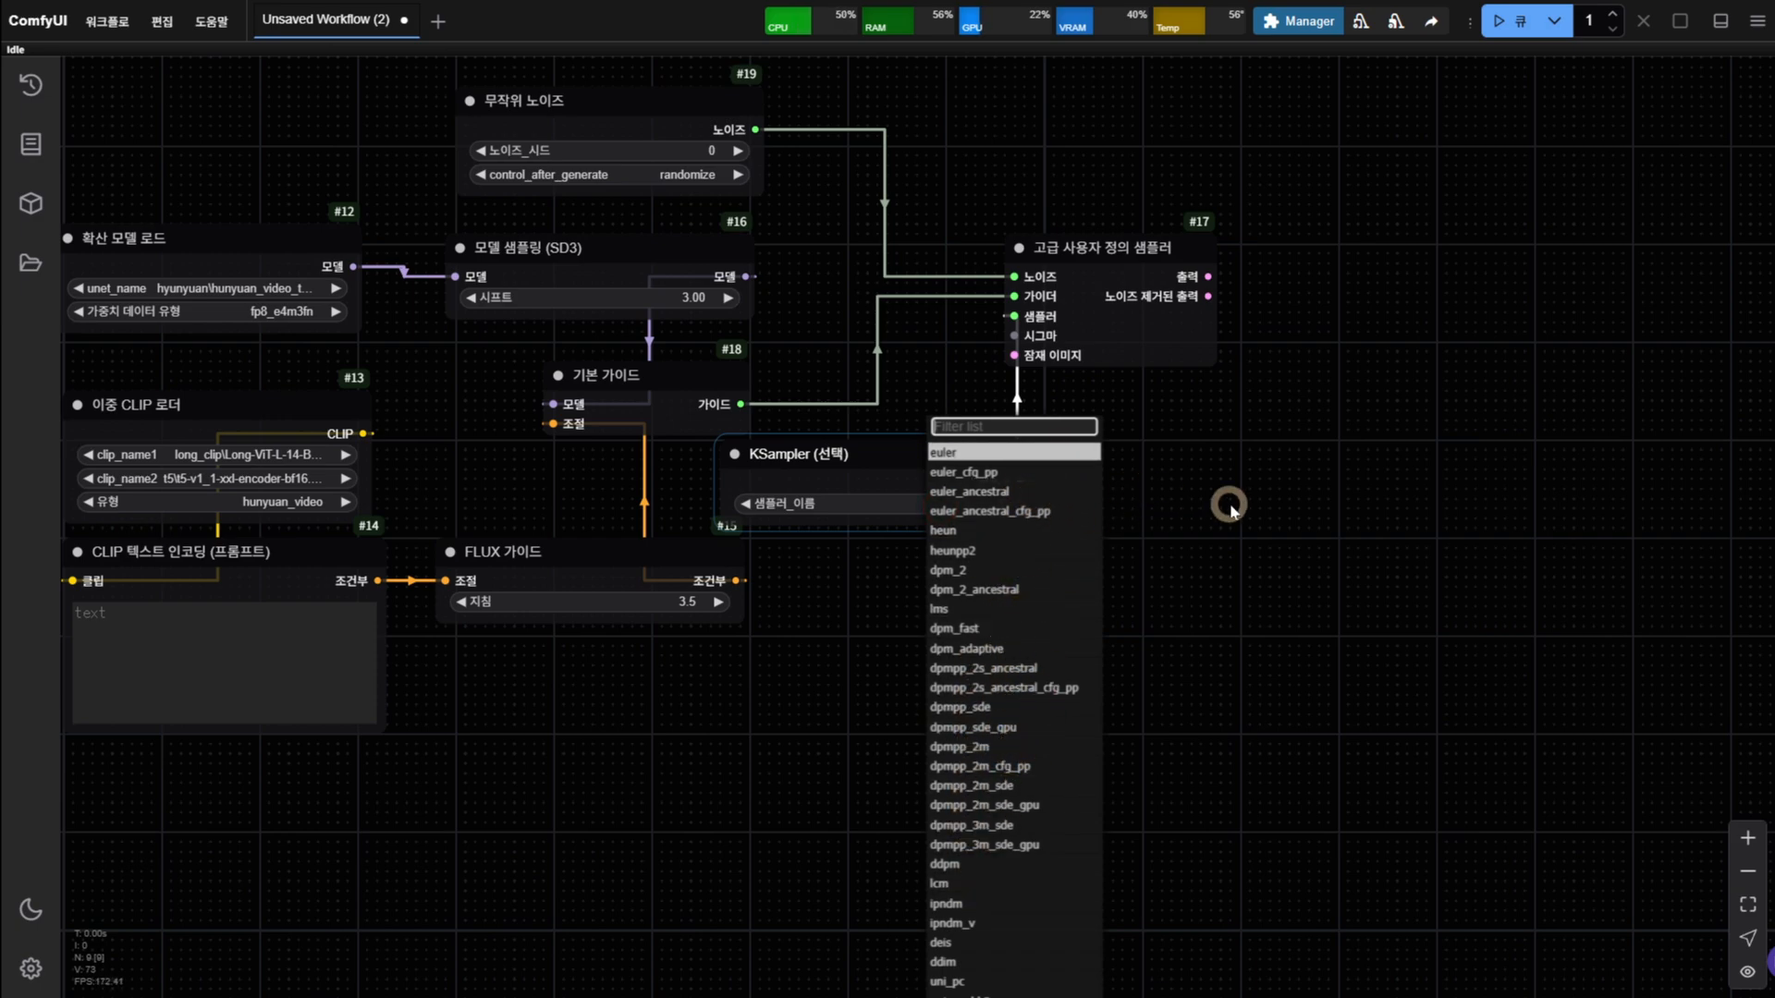
pyautogui.moveTo(906, 475); pyautogui.dragTo(990, 126)
pyautogui.moveTo(1072, 310); pyautogui.dragTo(1006, 399)
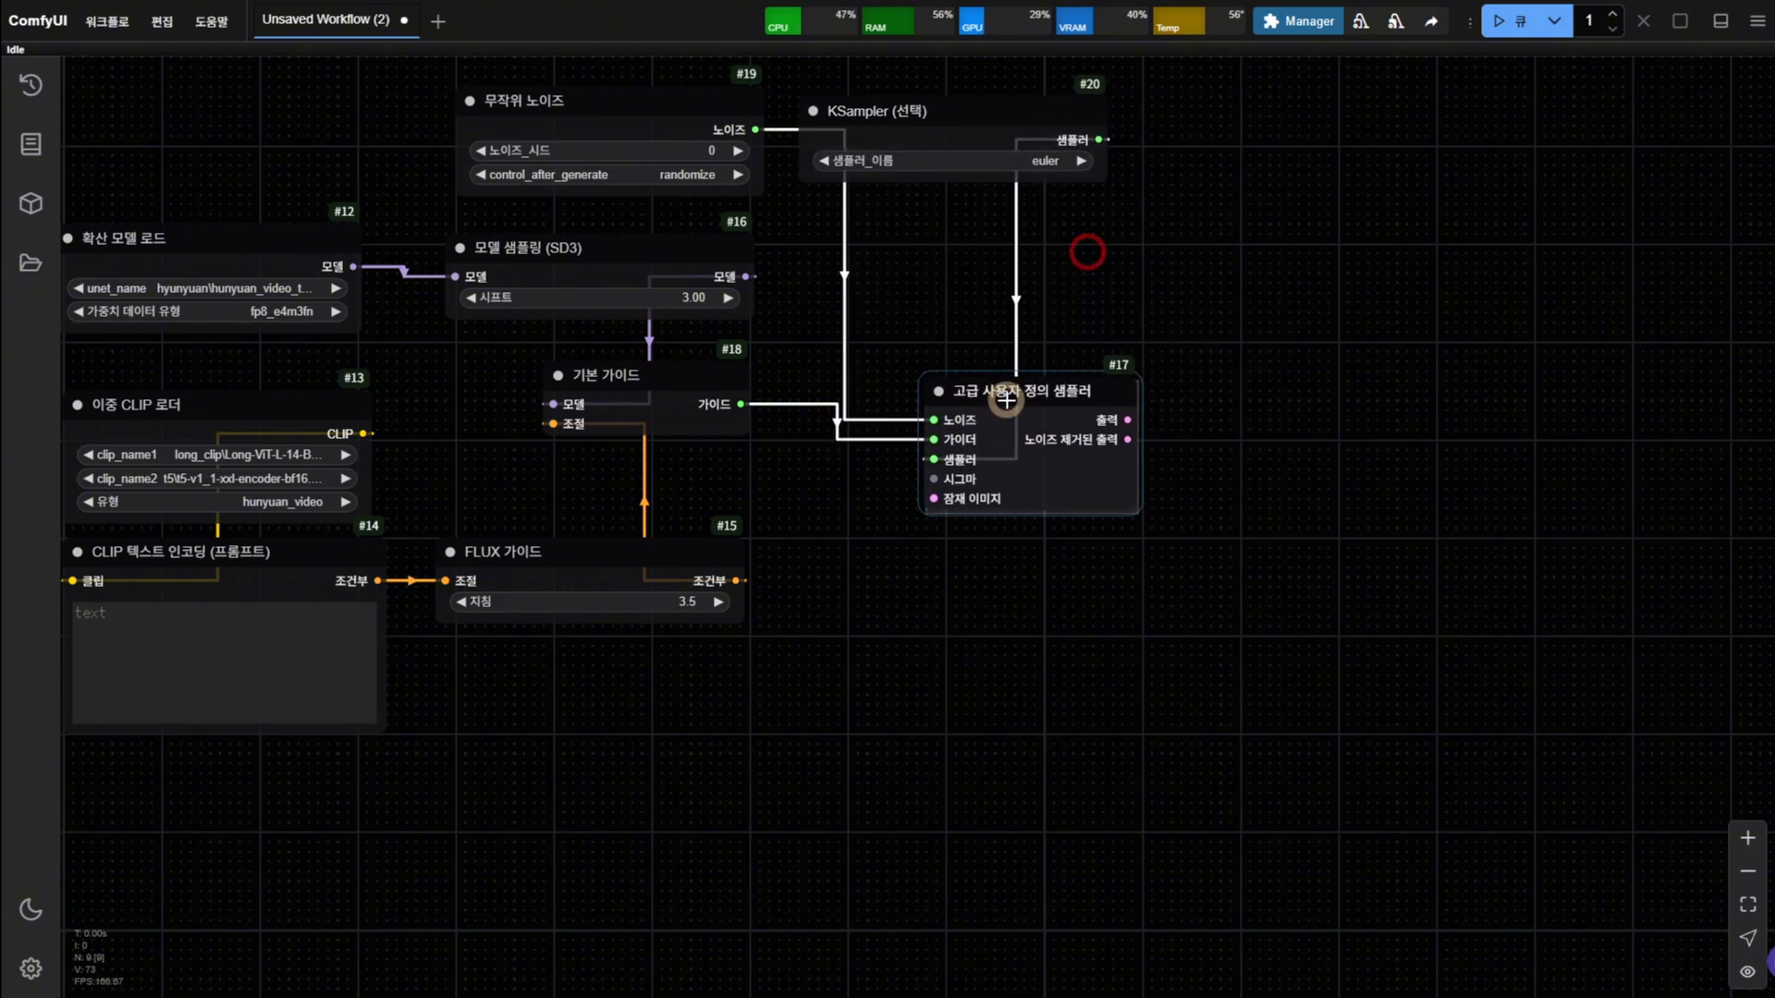
# Add a BasicScheduler node connected to the advanced sampler's sigmas input and place it below the FLUX guidance node
pyautogui.moveTo(939, 639); pyautogui.dragTo(936, 594)
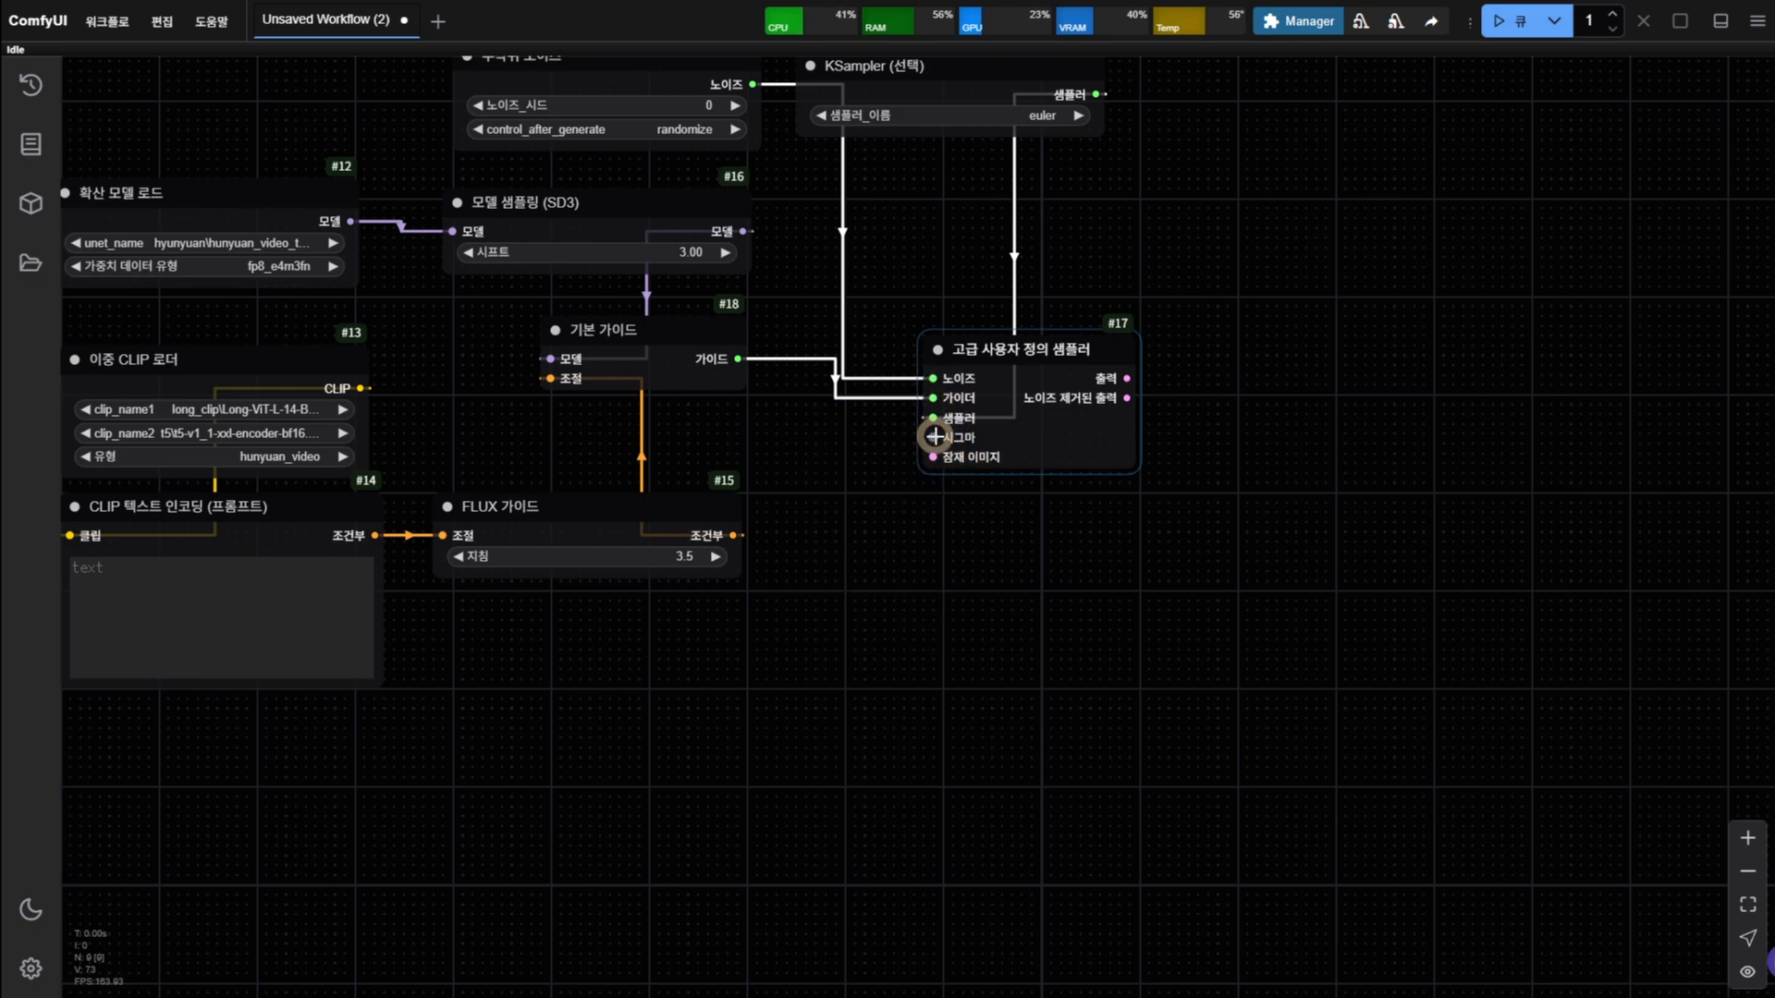
pyautogui.moveTo(934, 436); pyautogui.dragTo(834, 598)
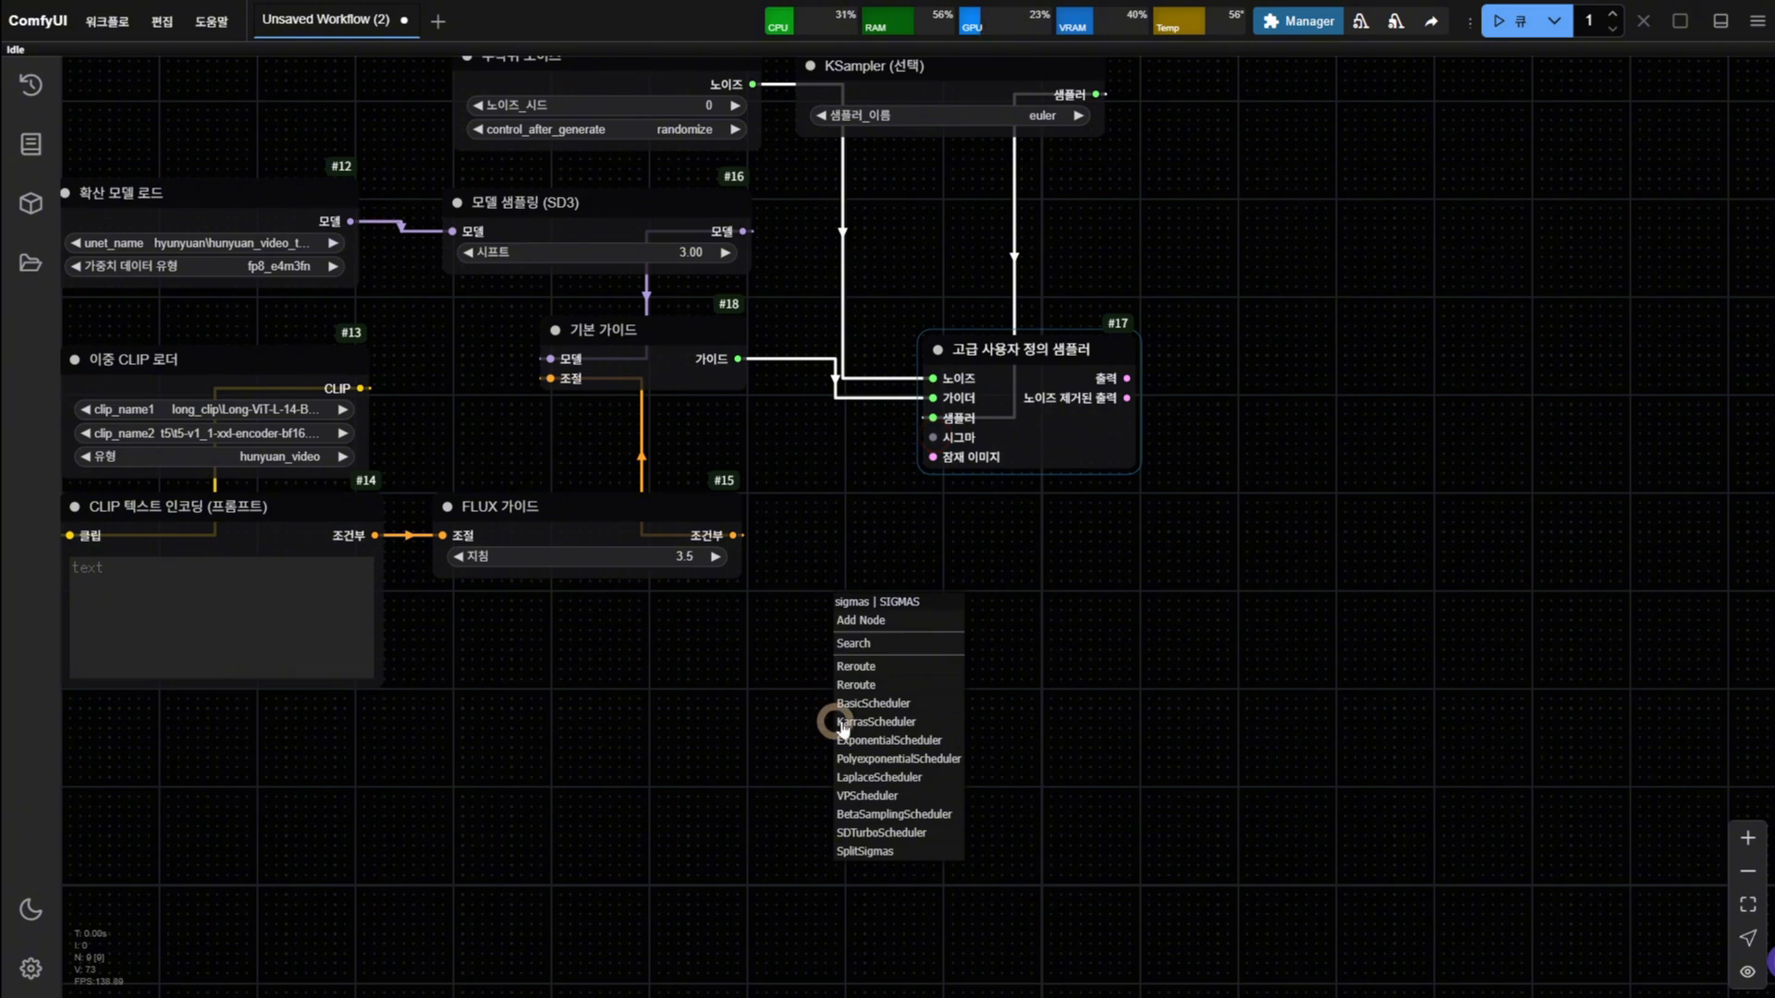
pyautogui.click(901, 705)
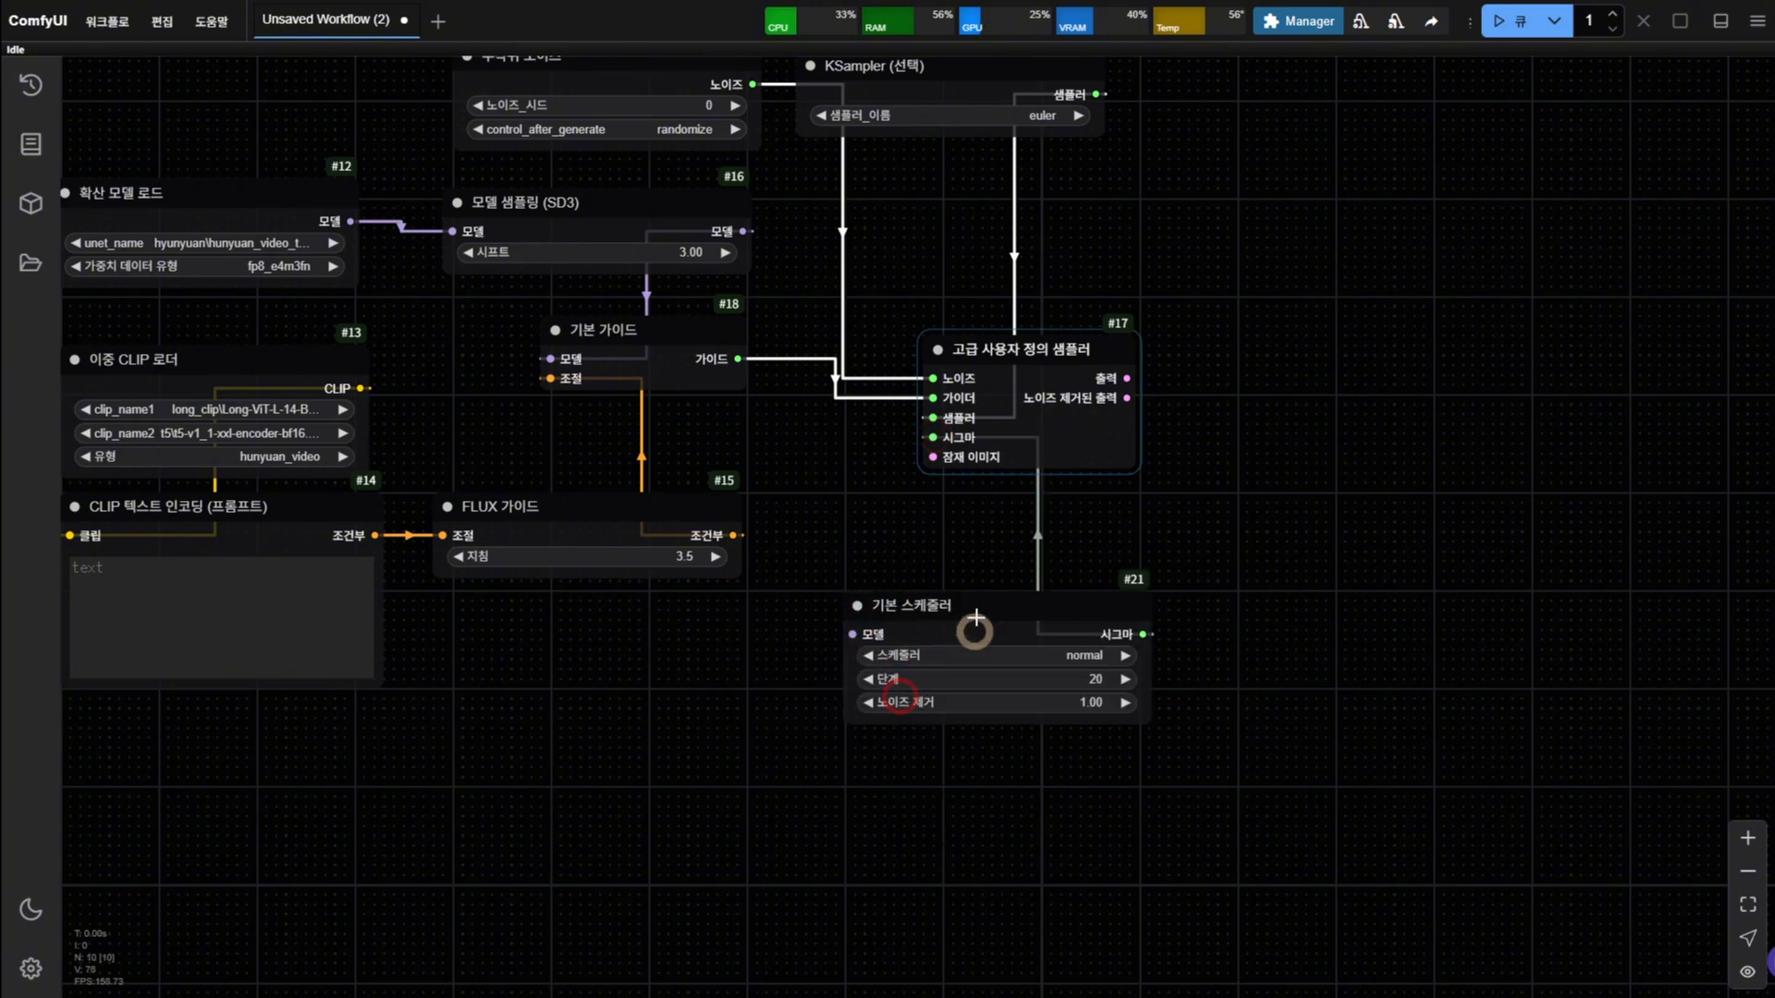
pyautogui.moveTo(973, 614); pyautogui.dragTo(699, 641)
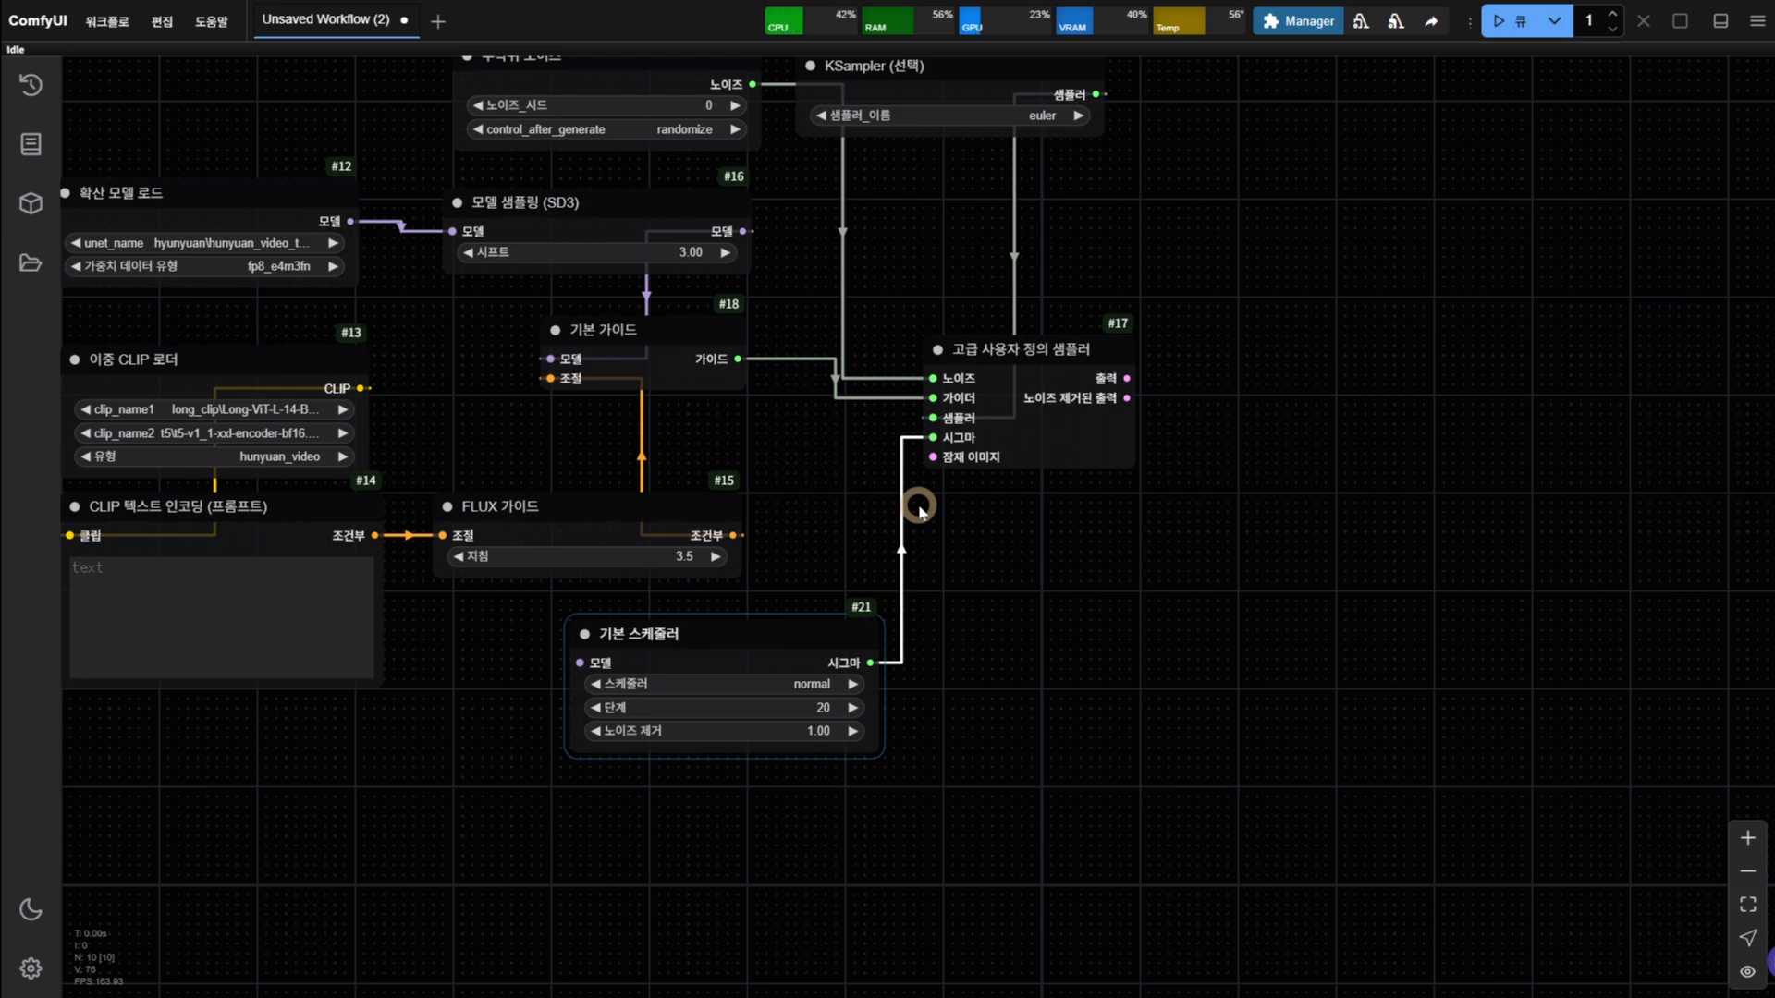
pyautogui.moveTo(776, 642); pyautogui.dragTo(718, 632)
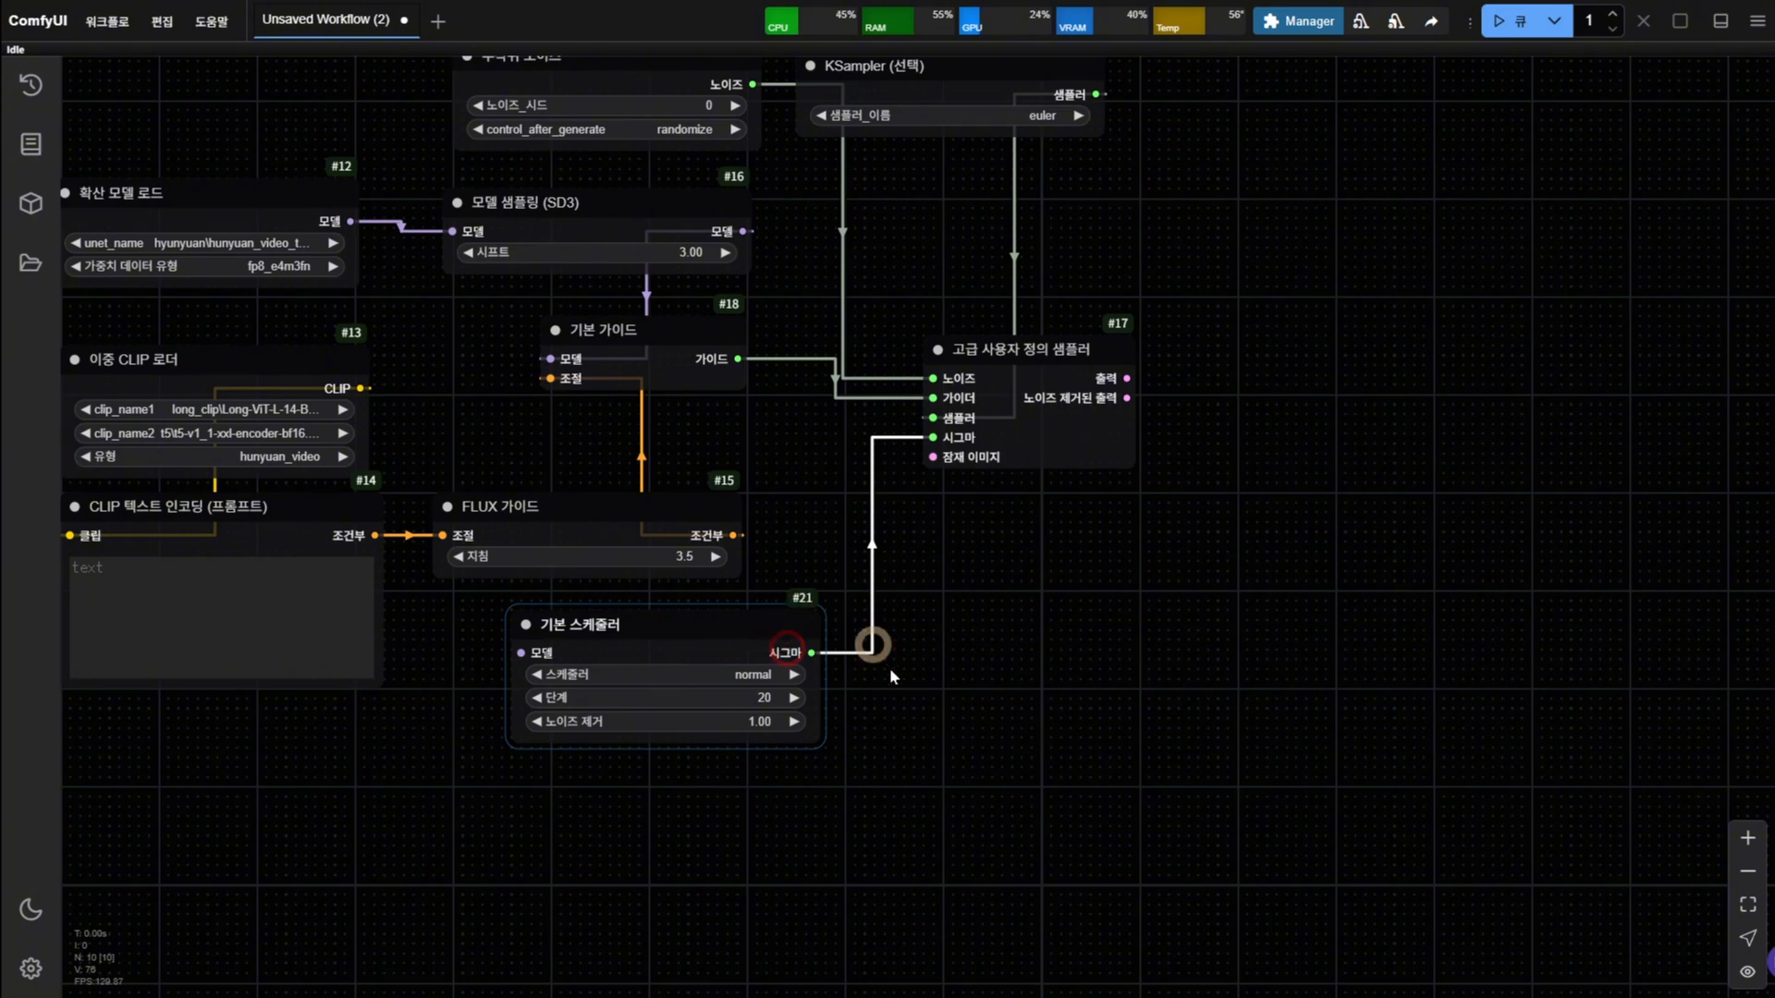
# Set the BasicScheduler's scheduler to simple and its steps to 15
pyautogui.moveTo(890, 746); pyautogui.dragTo(927, 732)
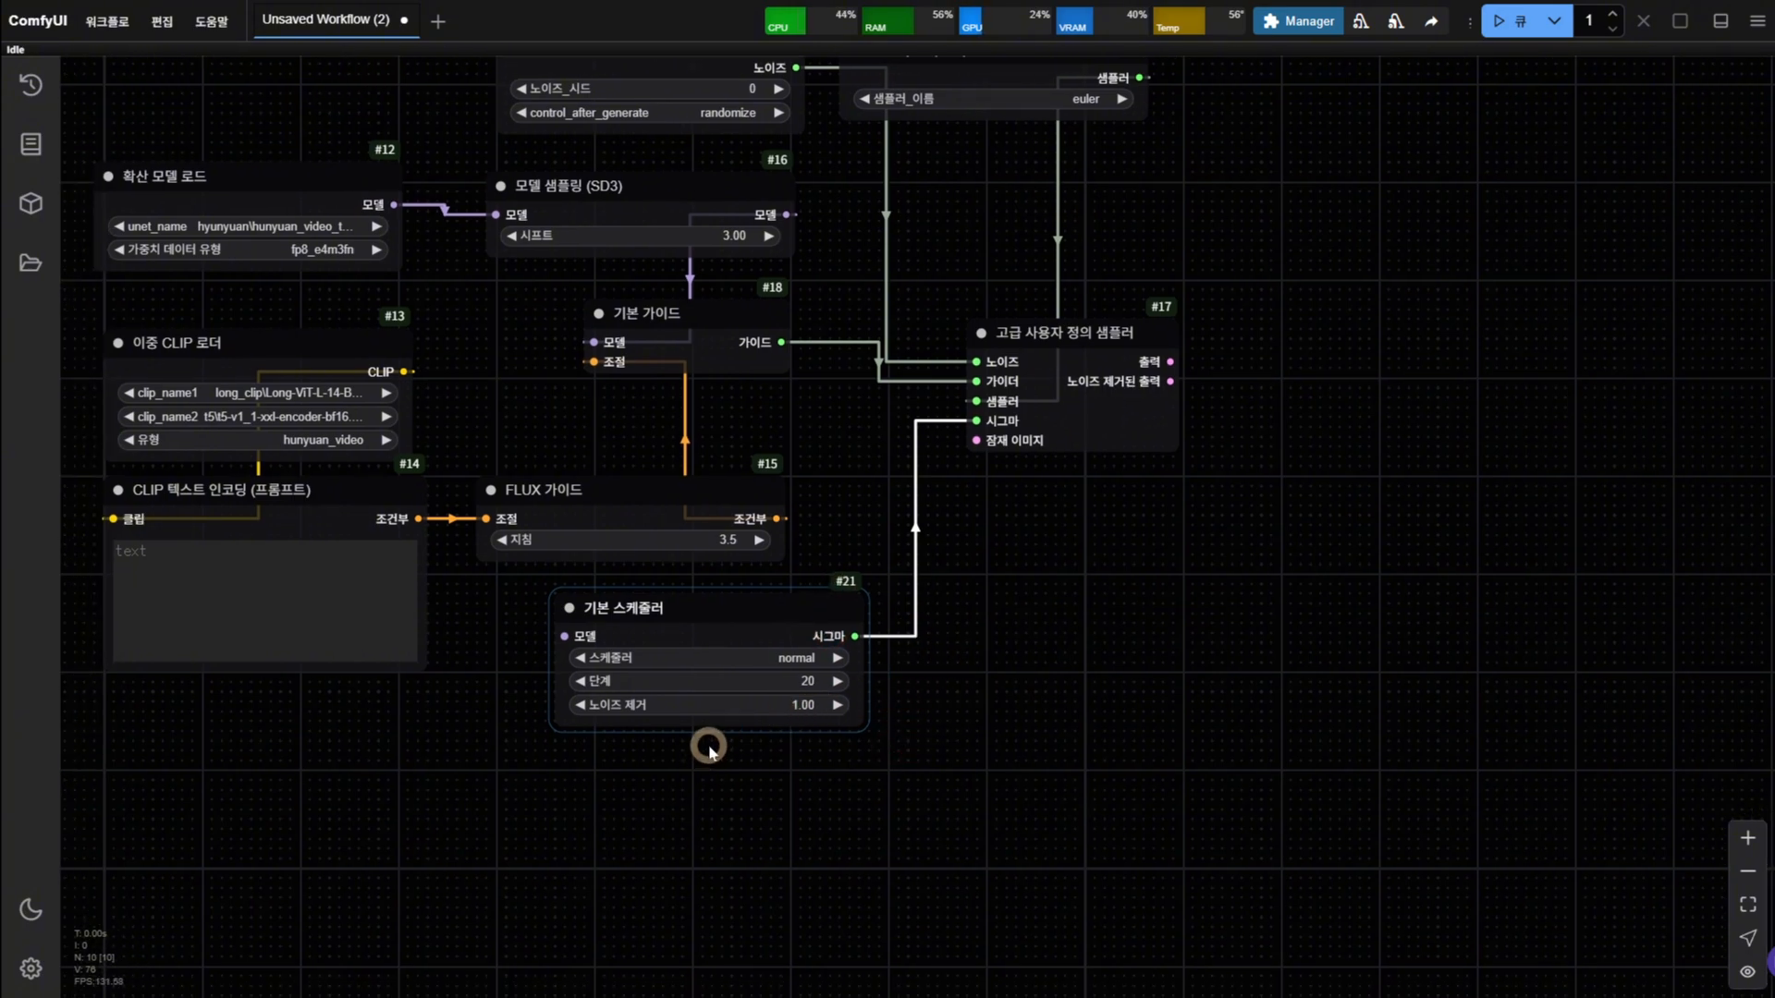
pyautogui.click(808, 662)
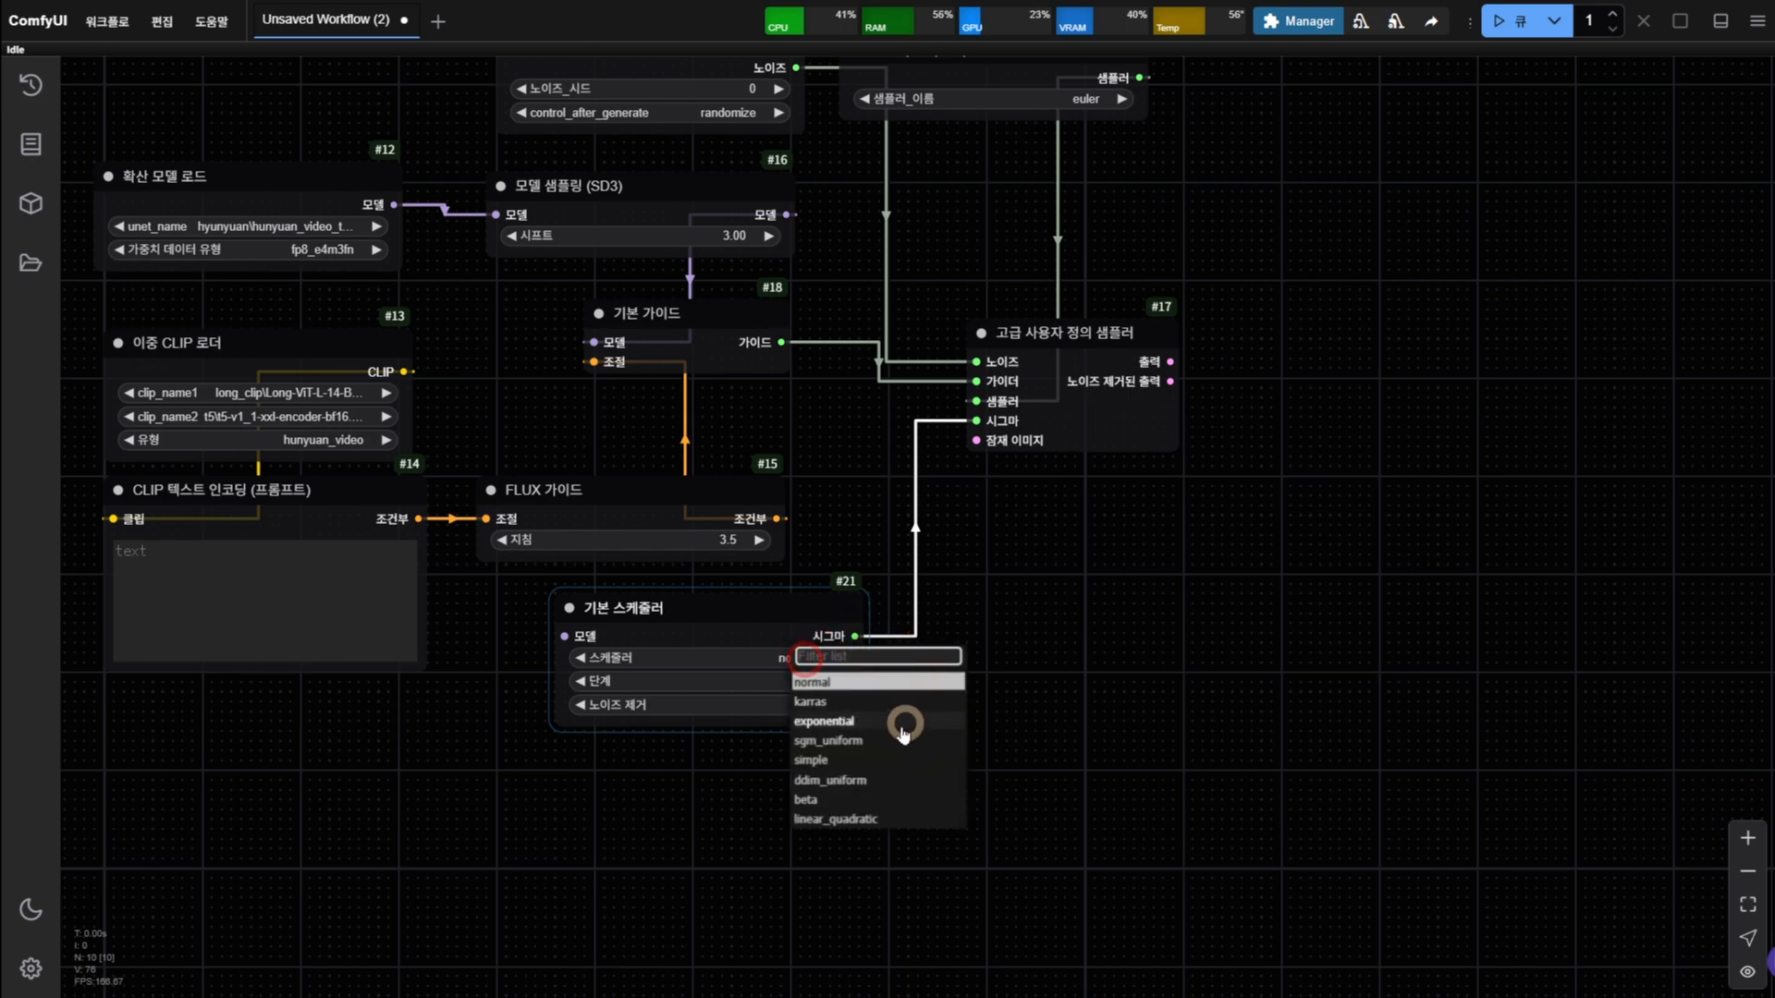
pyautogui.click(861, 766)
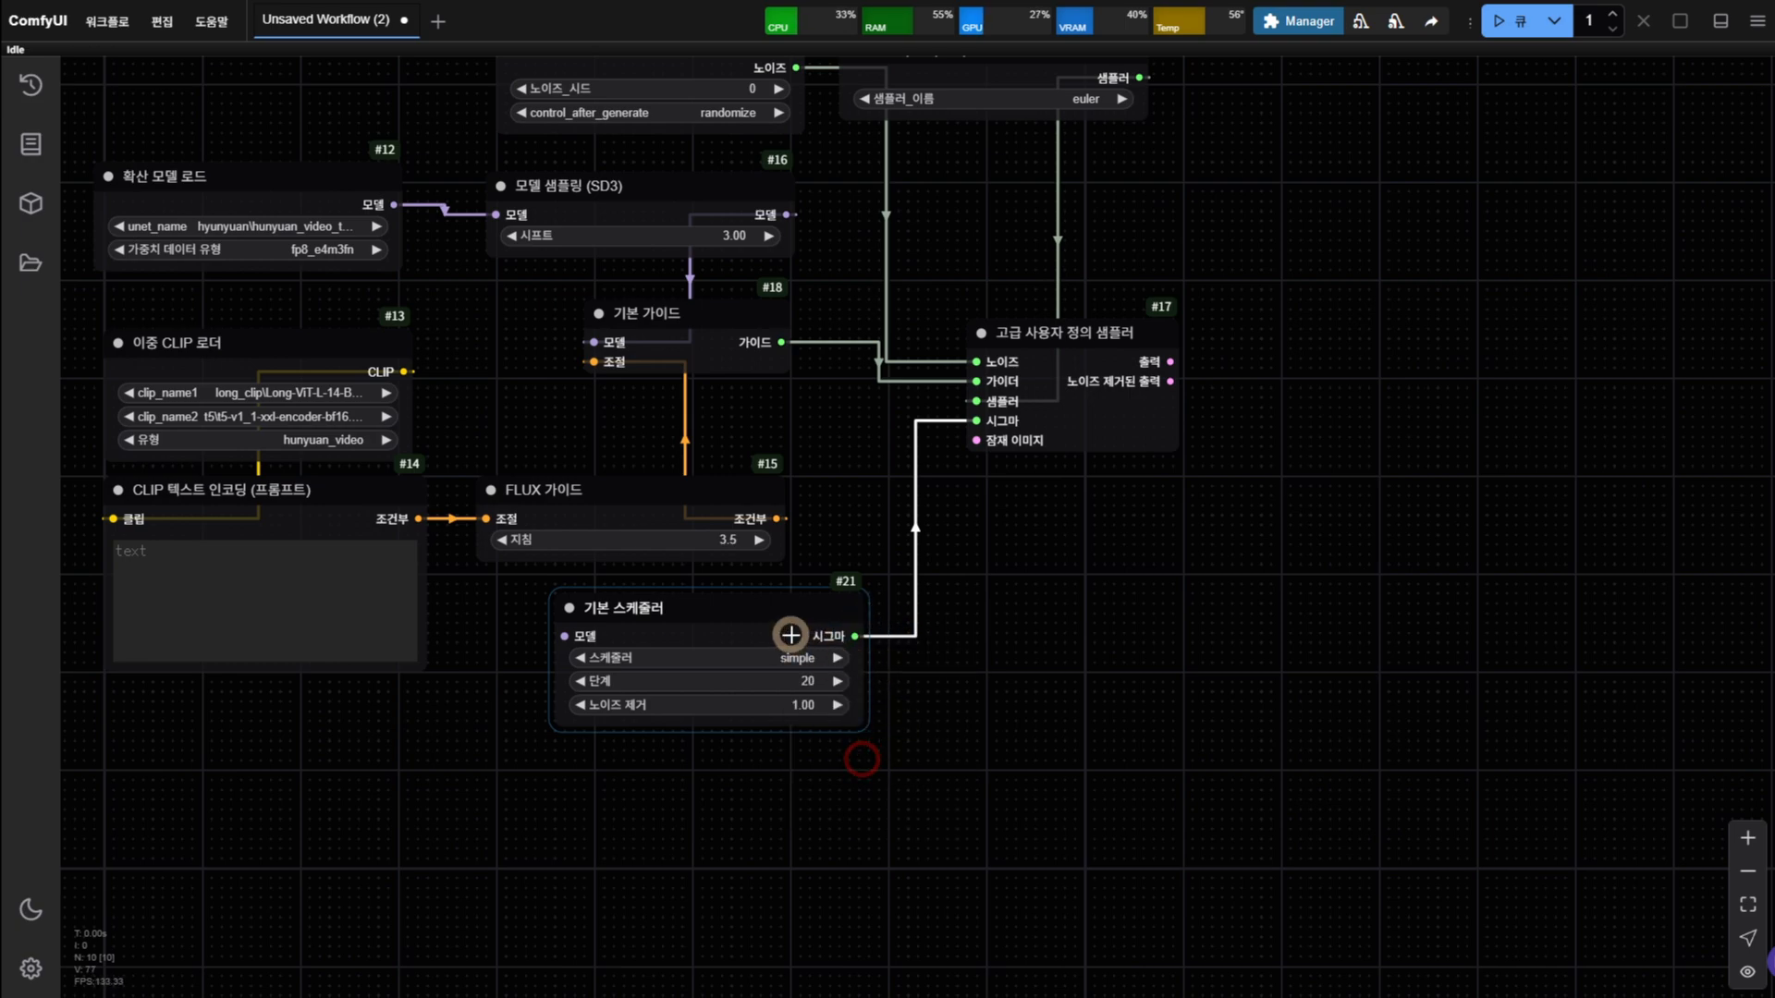
pyautogui.moveTo(788, 635); pyautogui.dragTo(808, 633)
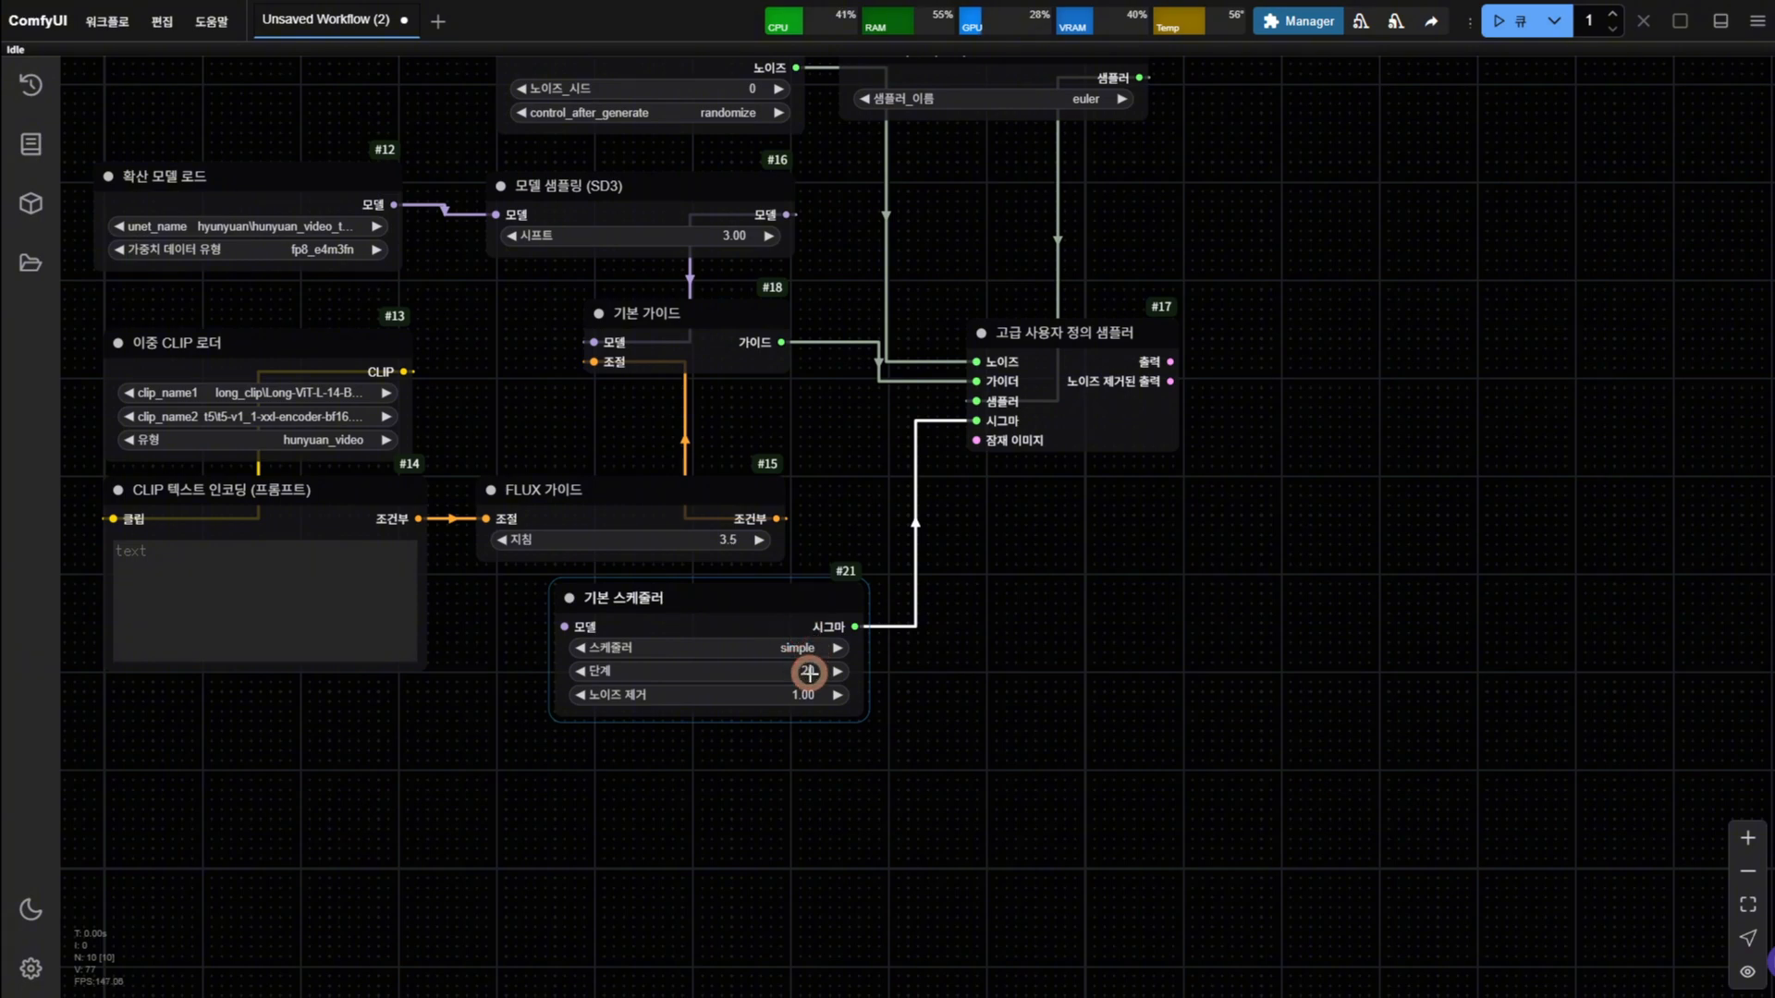
pyautogui.click(810, 673)
pyautogui.press('Return')
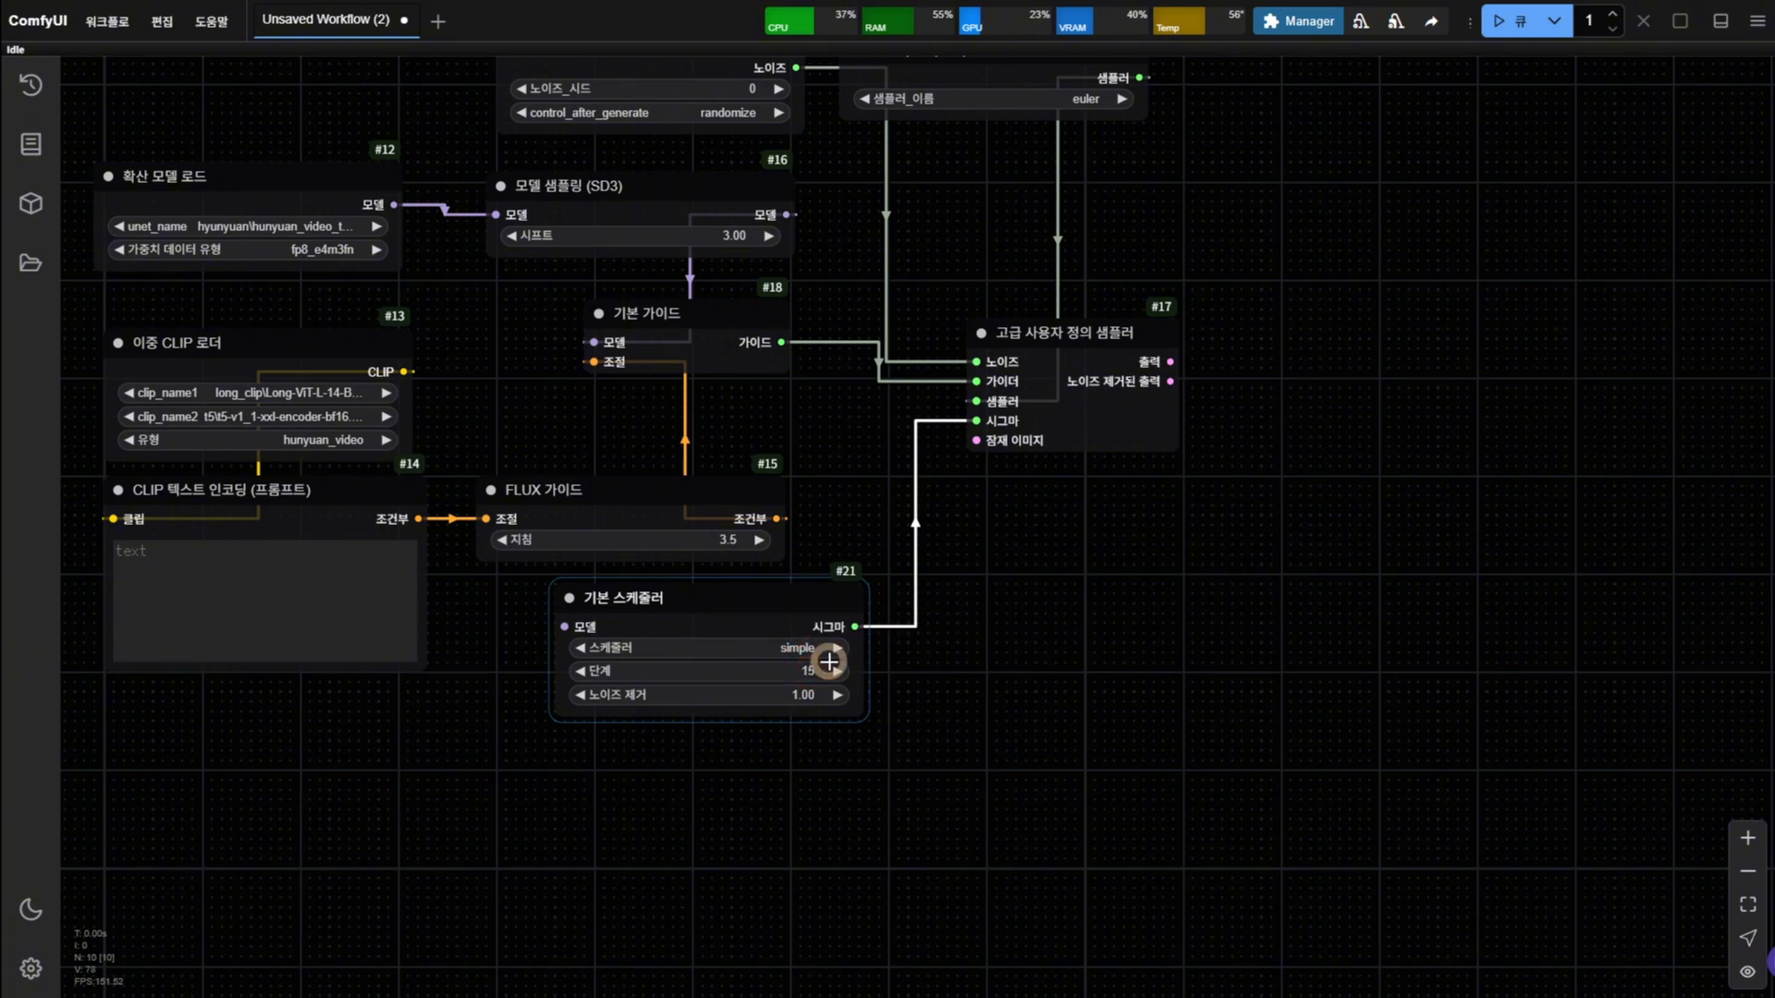
# Stack the BasicScheduler directly below the KSamplerSelect node and align the advanced custom sampler beneath them
pyautogui.moveTo(788, 607); pyautogui.dragTo(917, 616)
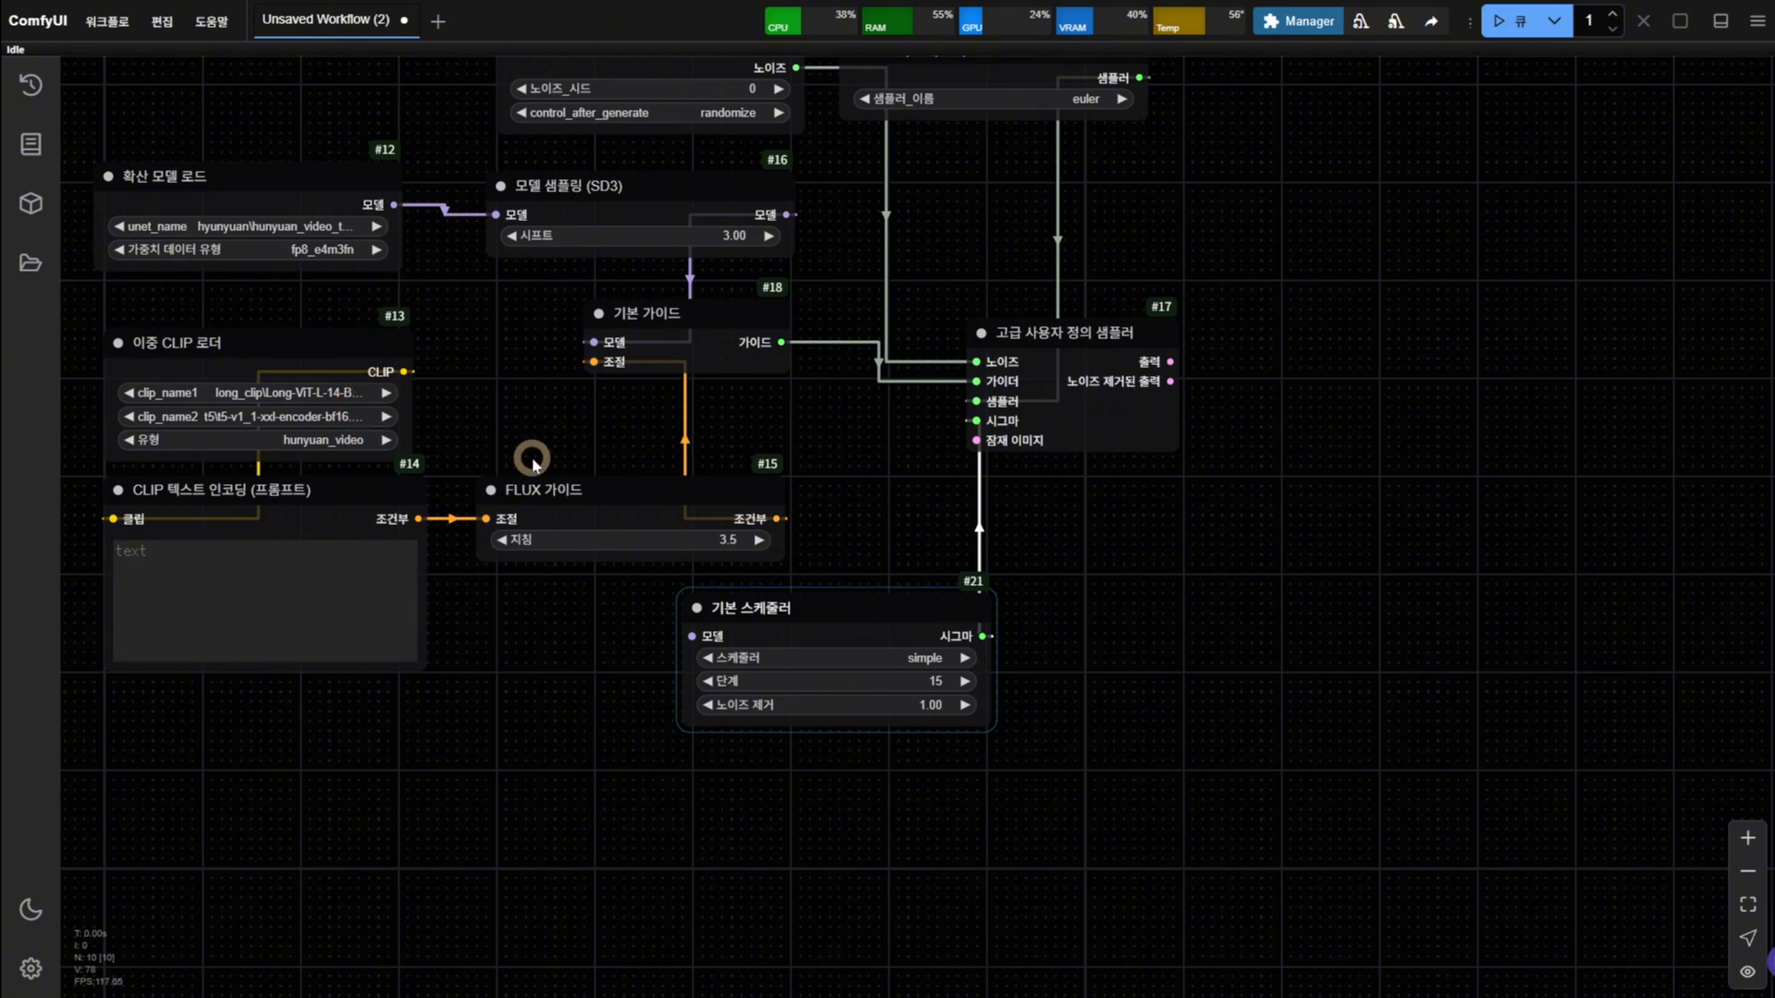
pyautogui.moveTo(564, 424); pyautogui.dragTo(549, 423)
pyautogui.scroll(-1, 548, 477)
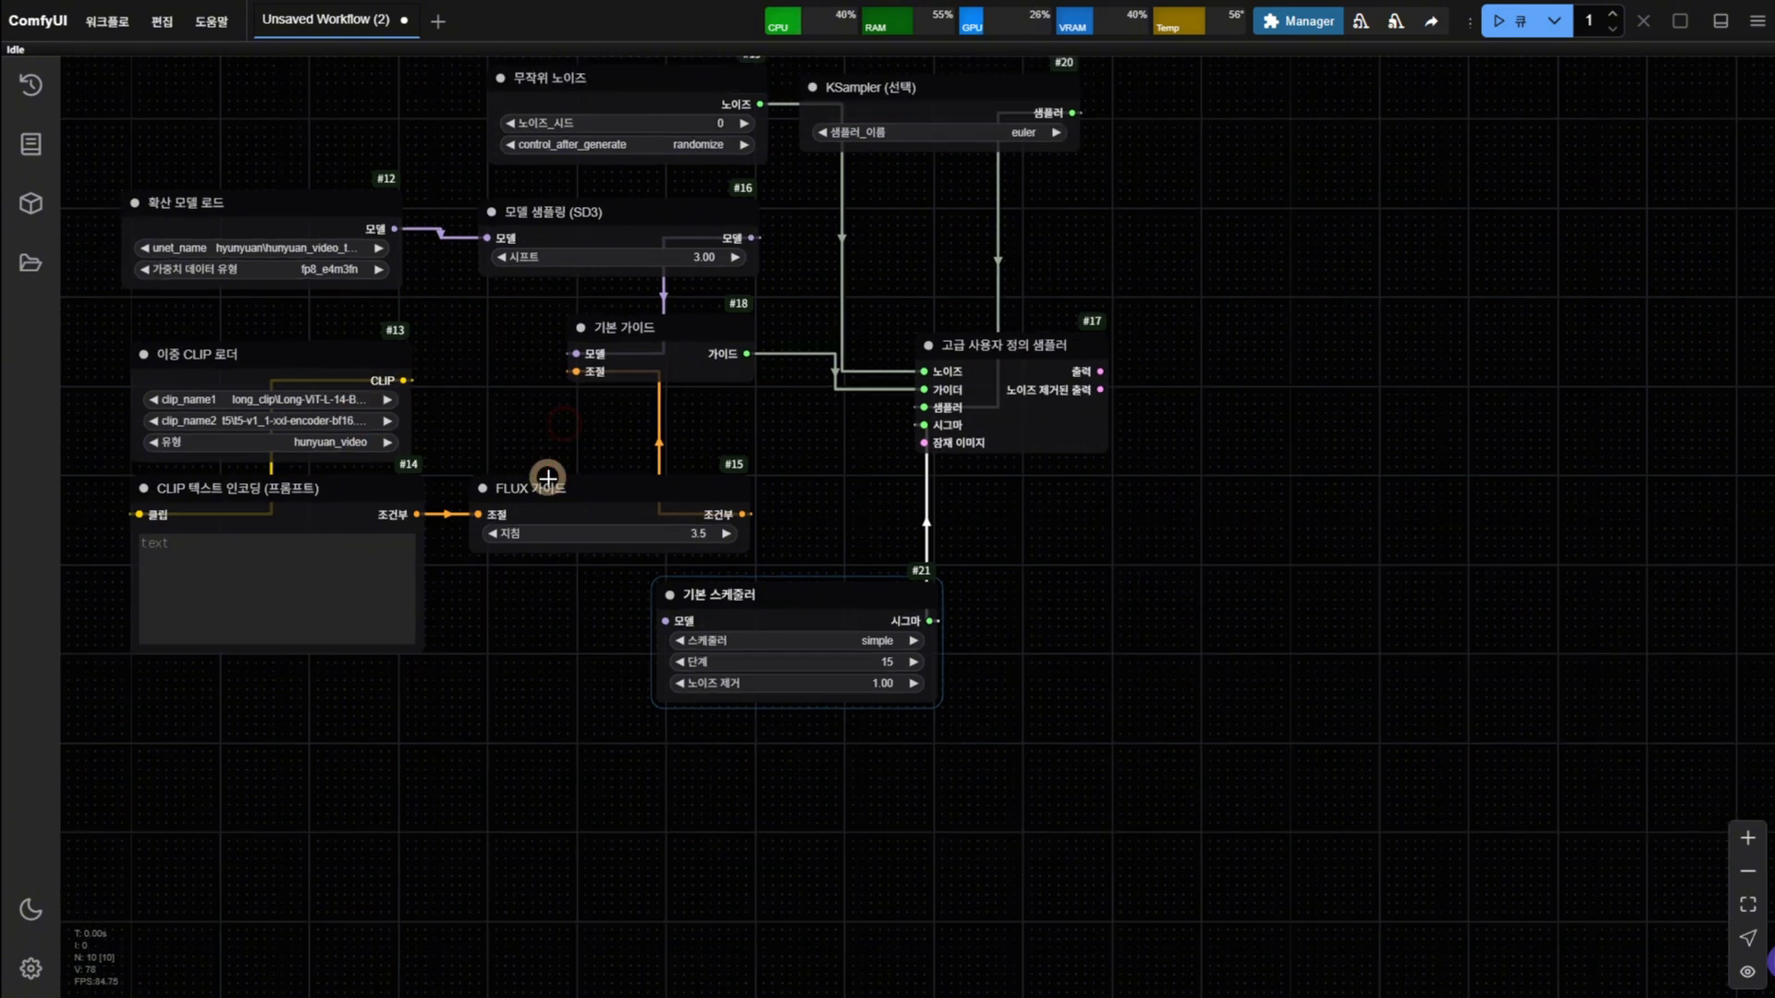
pyautogui.moveTo(633, 473); pyautogui.dragTo(616, 485)
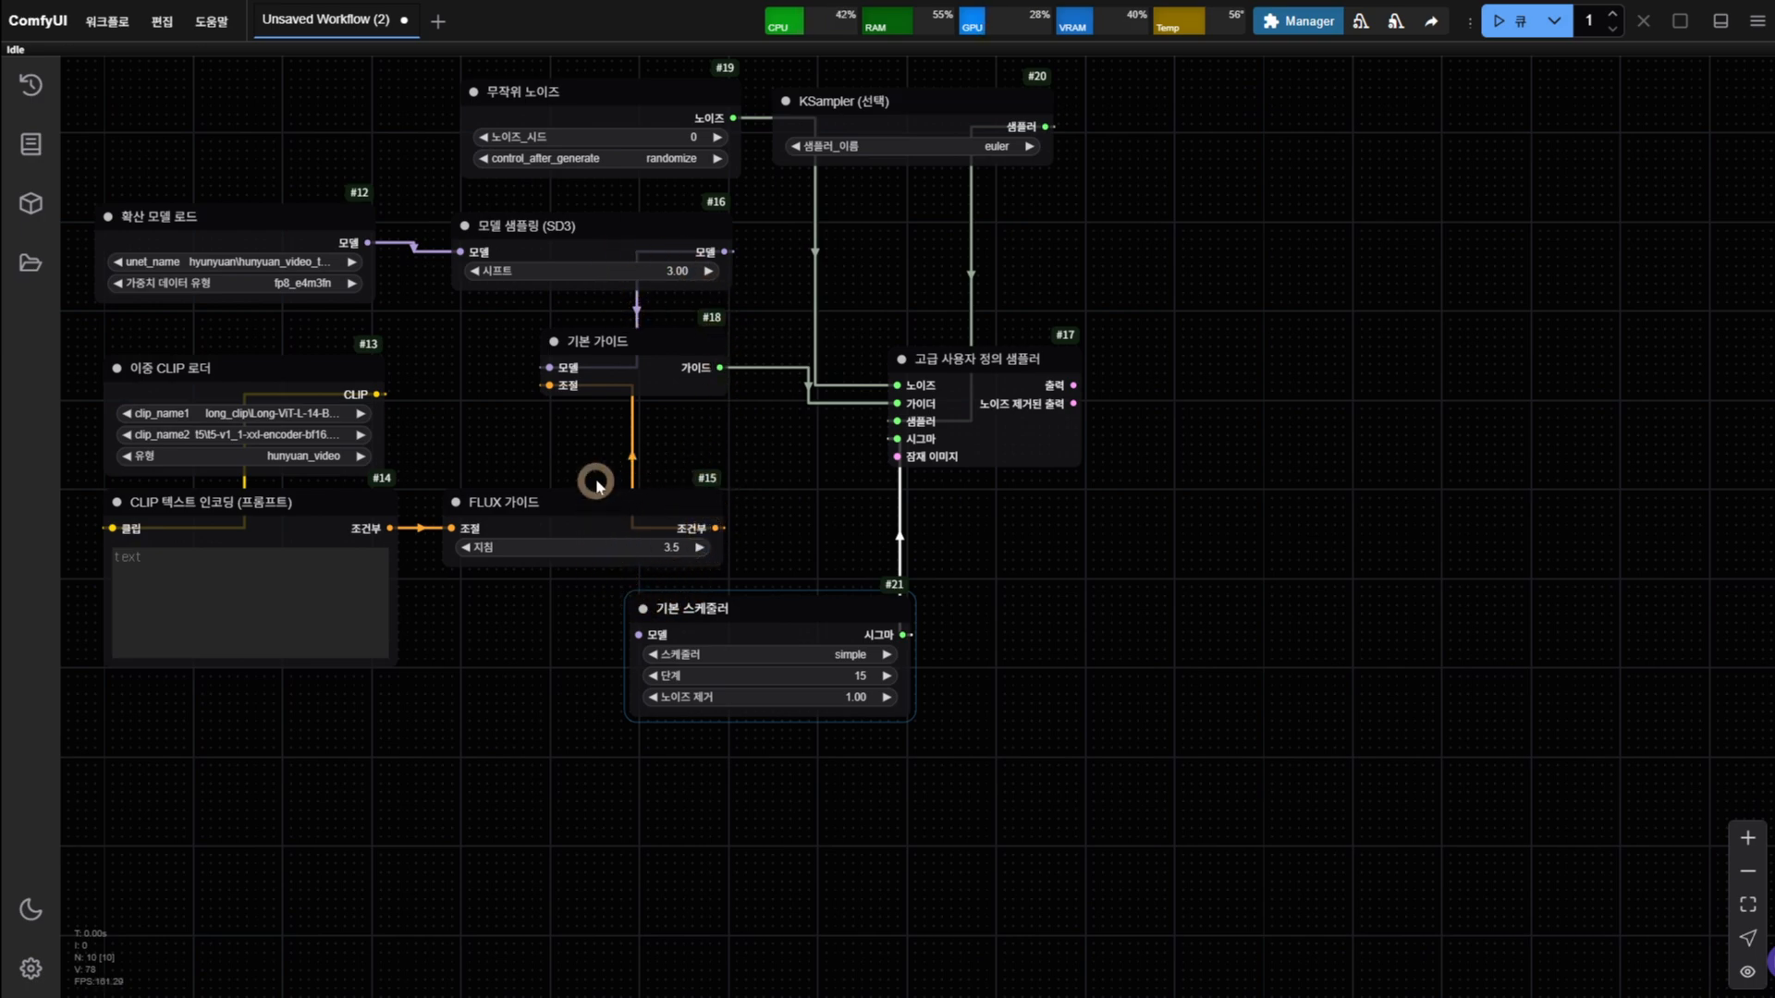
pyautogui.moveTo(707, 459); pyautogui.dragTo(686, 484)
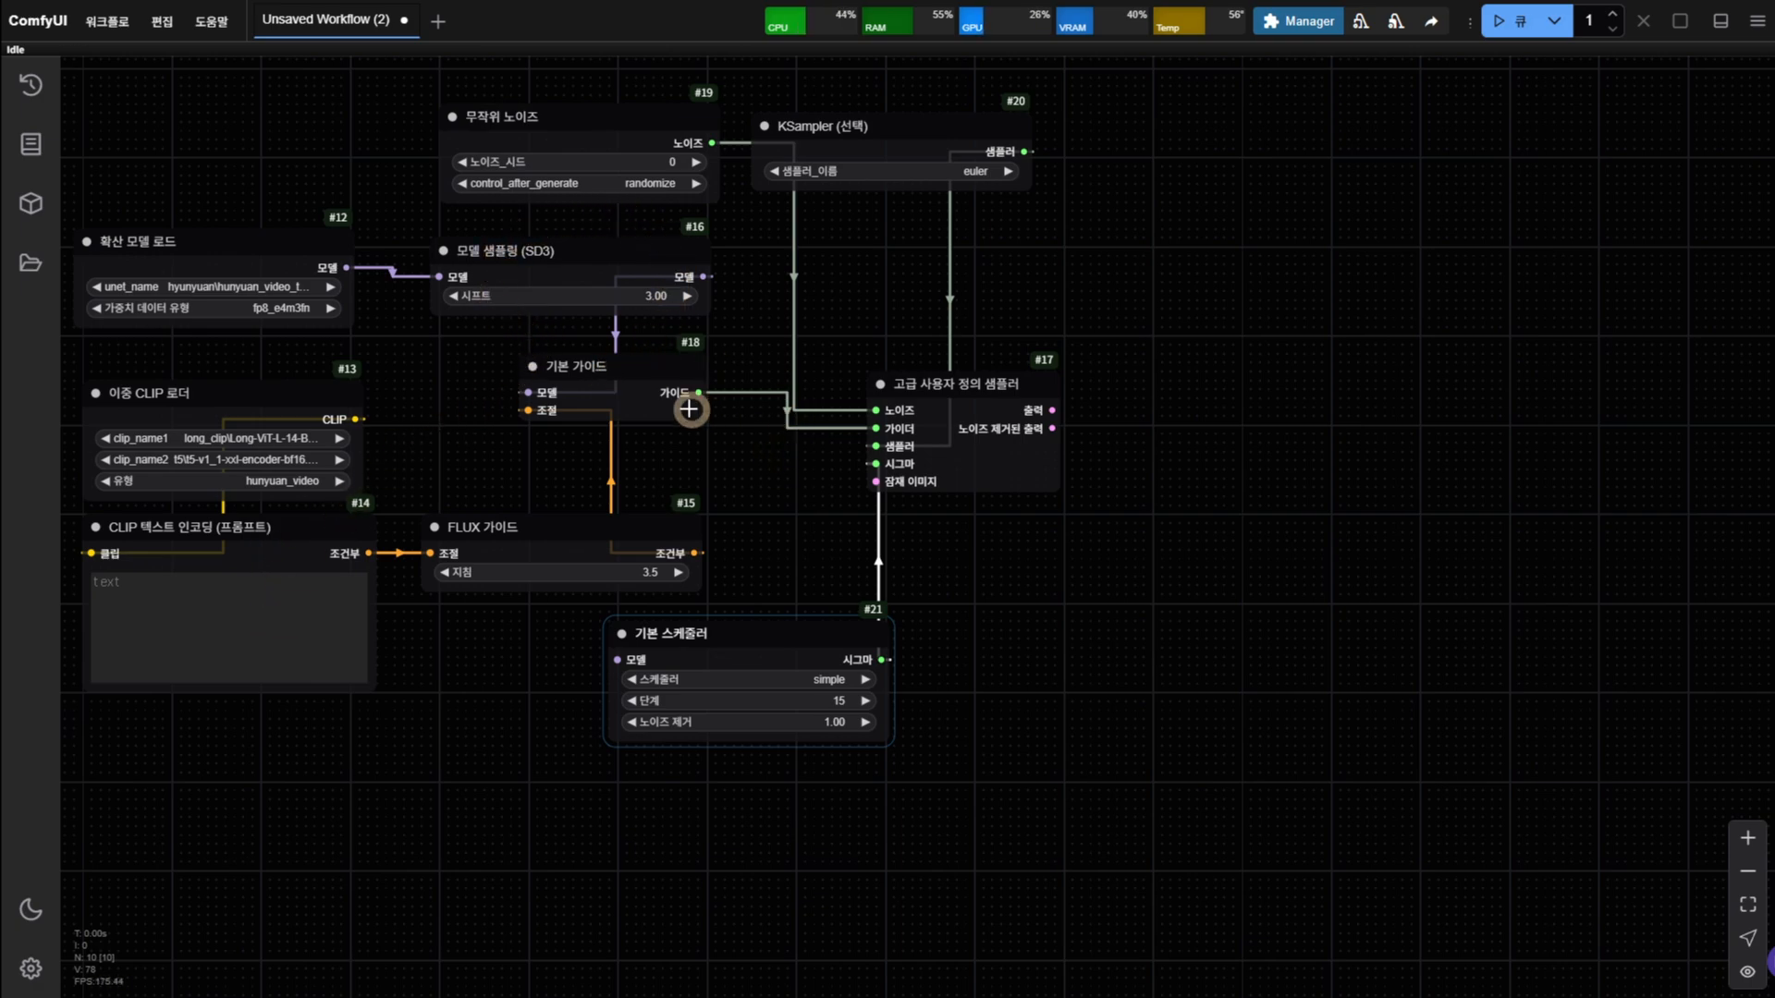
pyautogui.moveTo(758, 487); pyautogui.dragTo(679, 534)
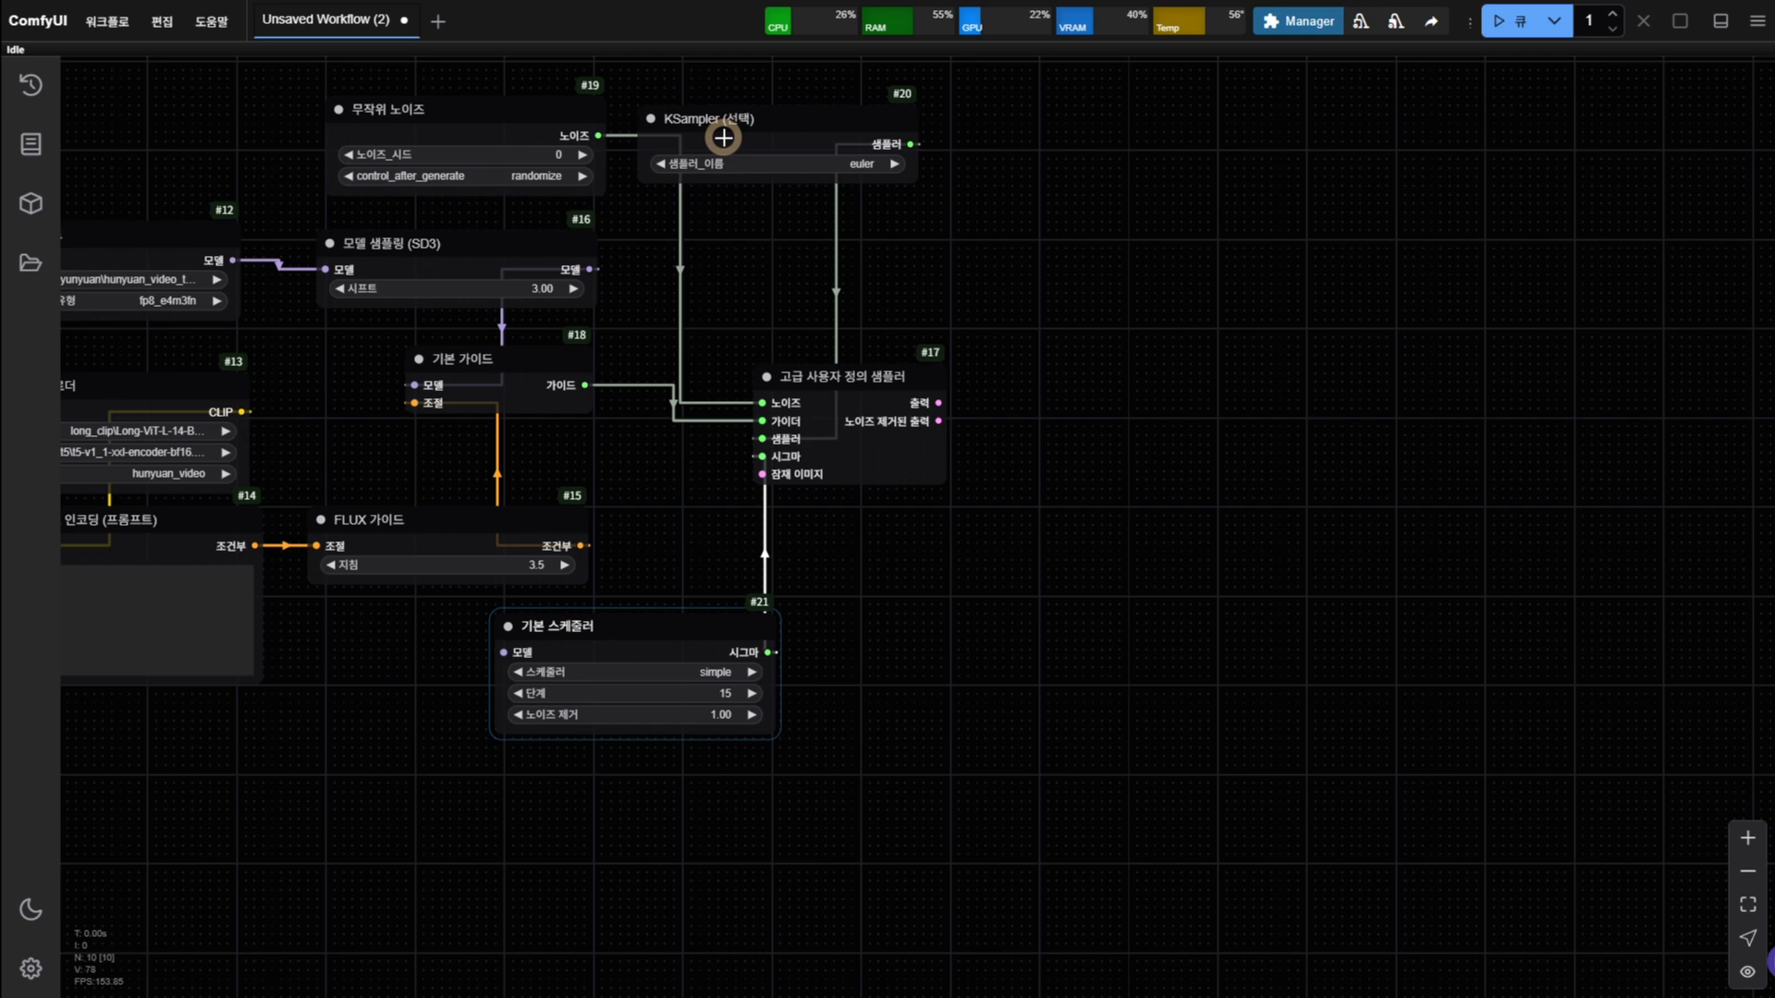
pyautogui.moveTo(722, 137); pyautogui.dragTo(722, 127)
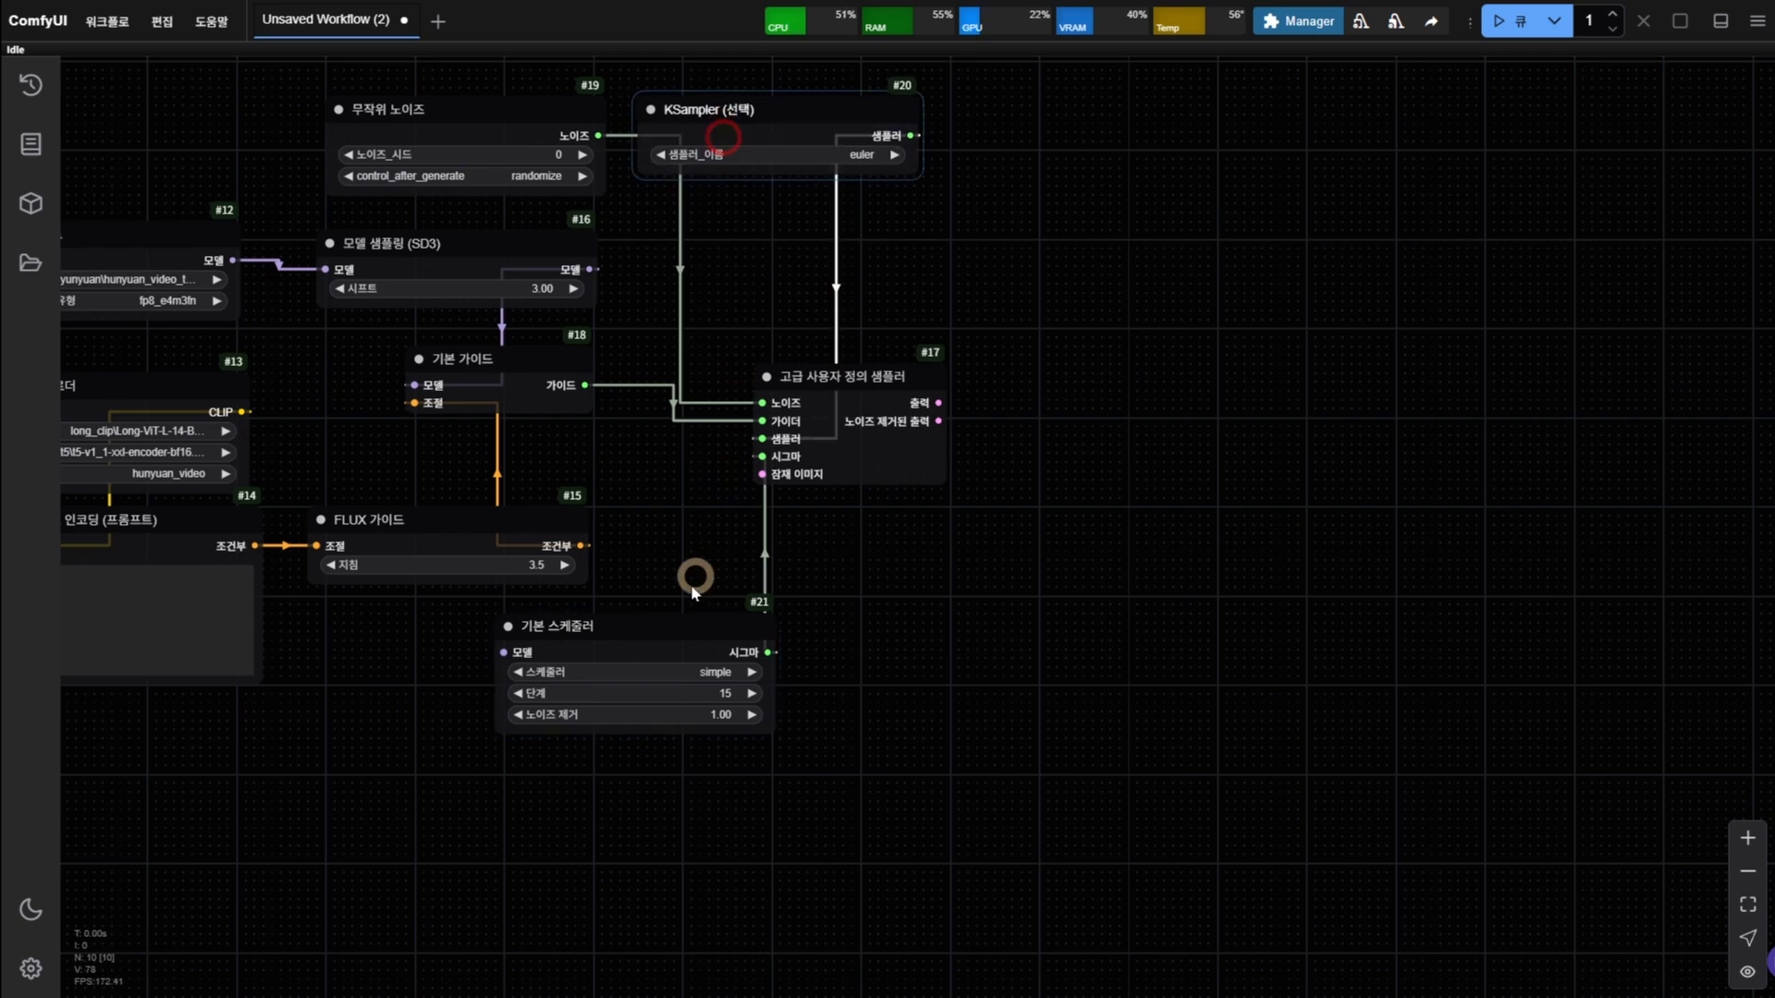
pyautogui.moveTo(662, 621); pyautogui.dragTo(815, 212)
pyautogui.moveTo(857, 382); pyautogui.dragTo(830, 382)
# Add an EmptyHunyuanLatentVideo node connected to the advanced sampler's latent image input and place it below the FLUX guidance node
pyautogui.moveTo(771, 592); pyautogui.dragTo(807, 595)
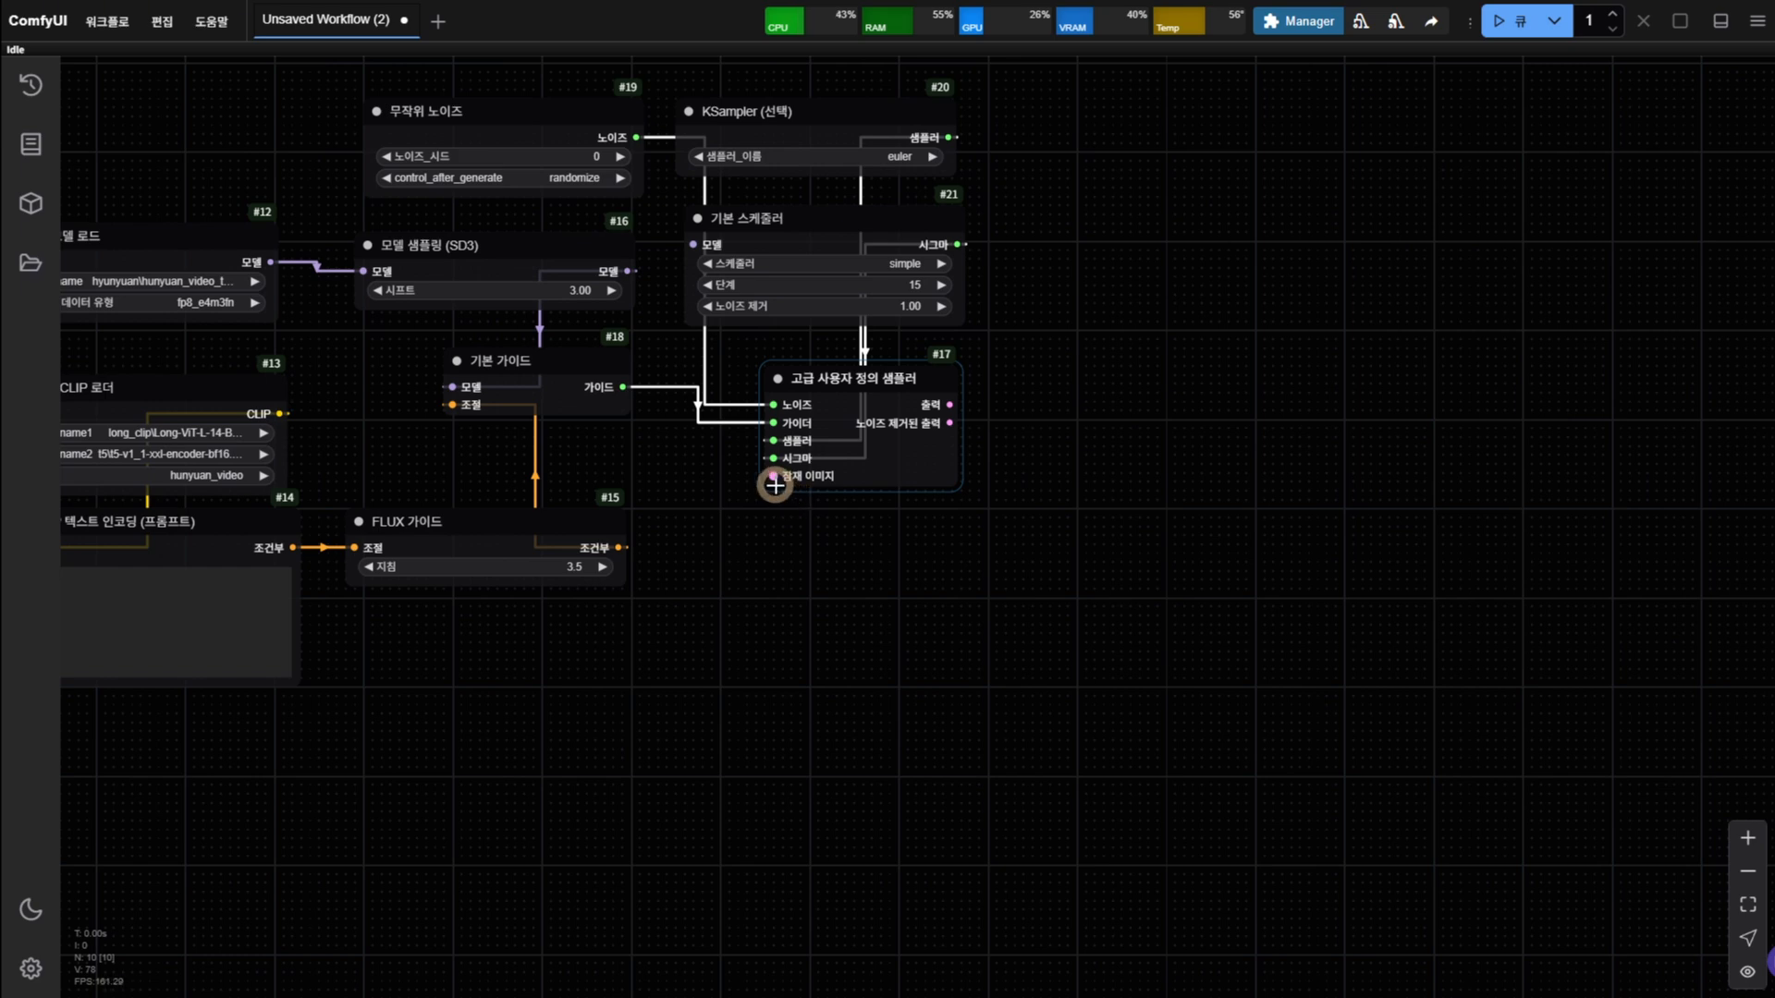
pyautogui.moveTo(773, 477); pyautogui.dragTo(644, 717)
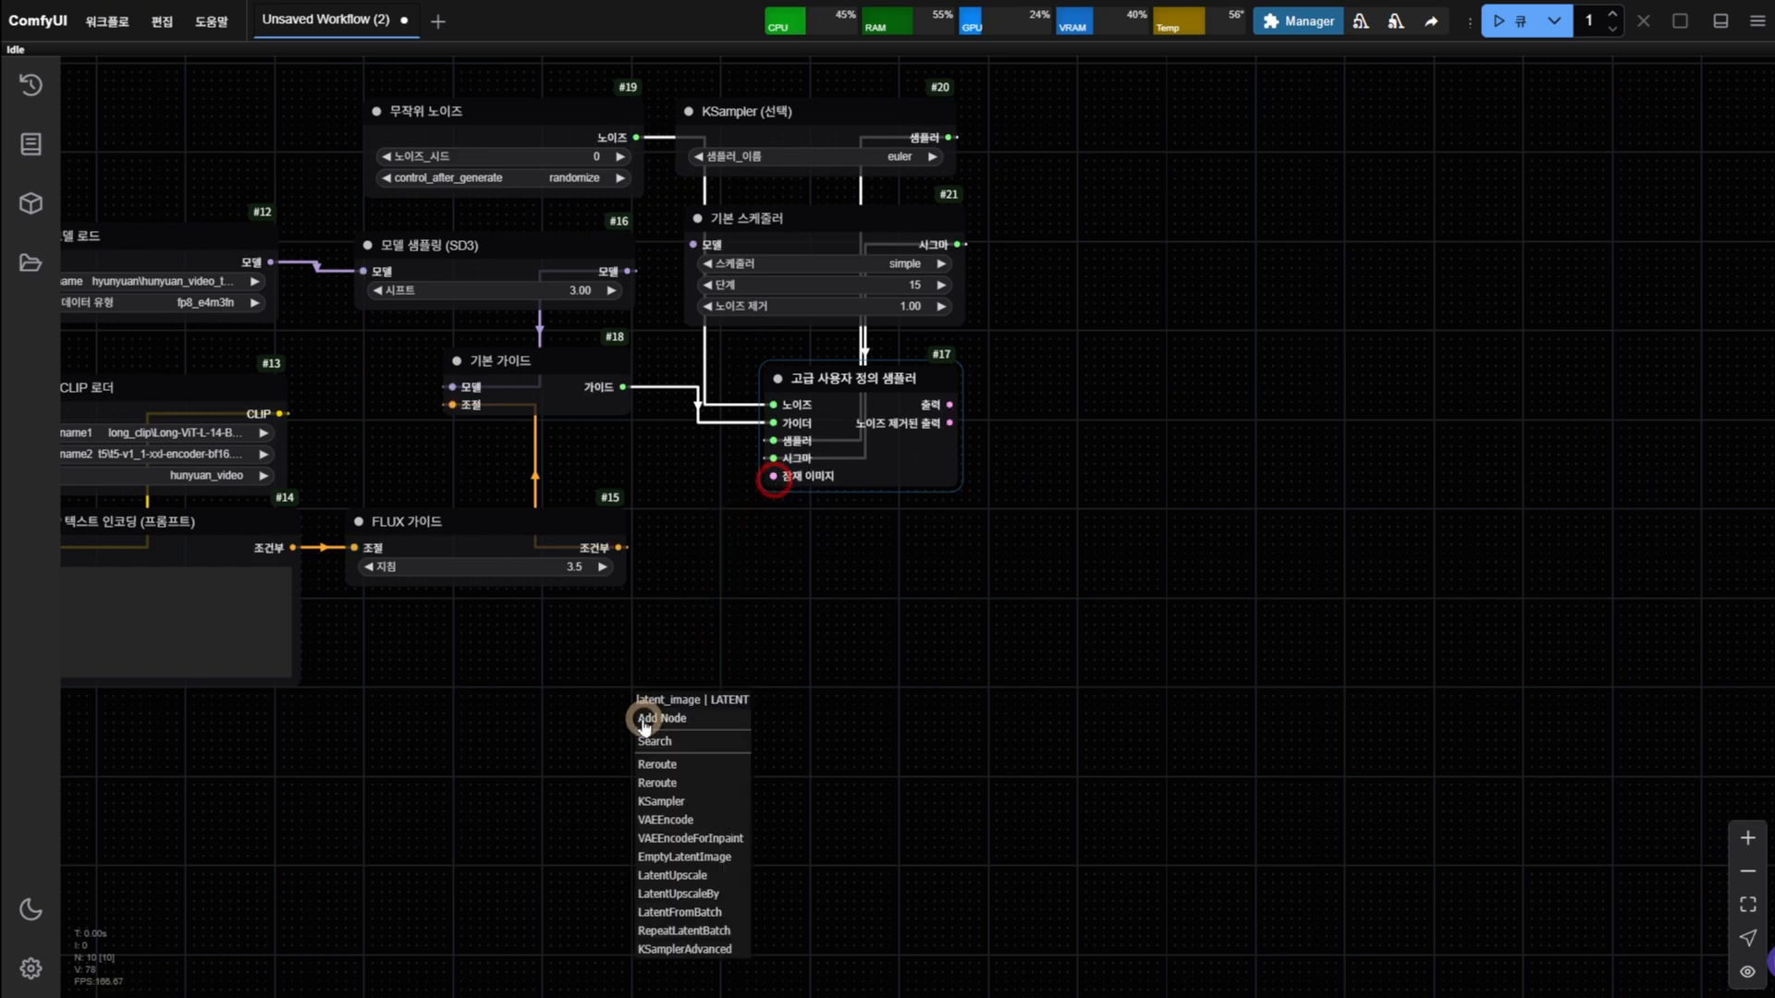
pyautogui.click(707, 747)
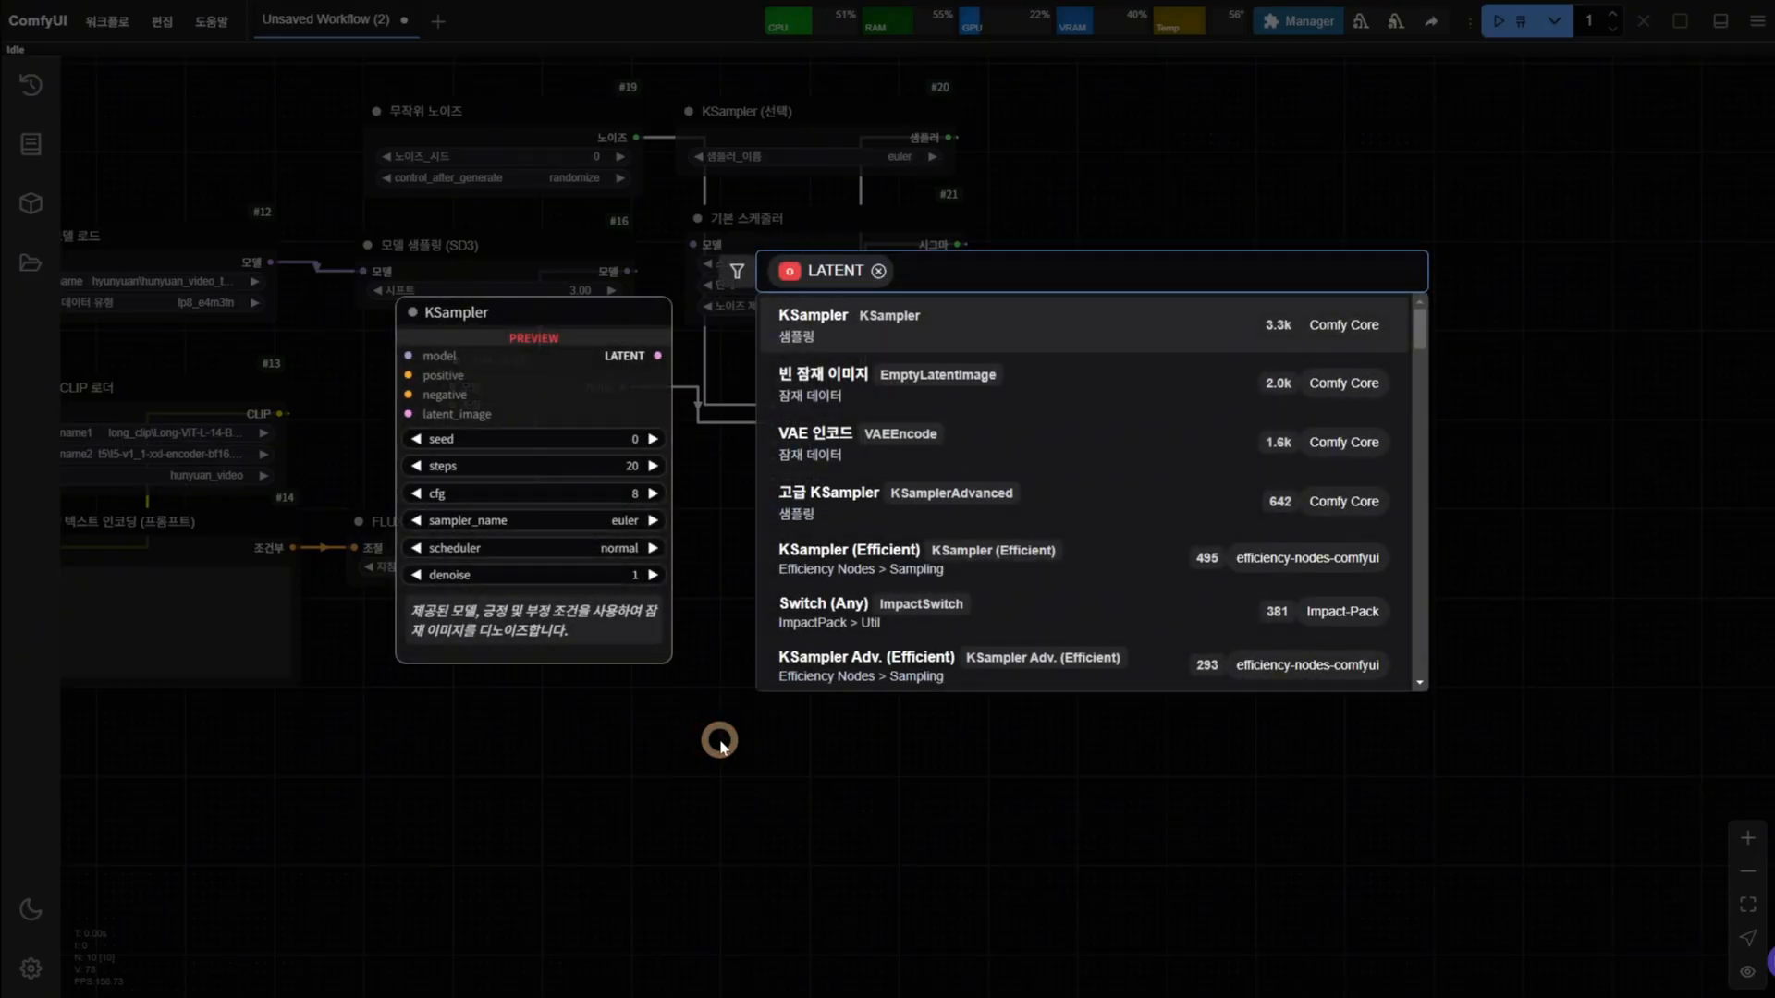
pyautogui.write('empy')
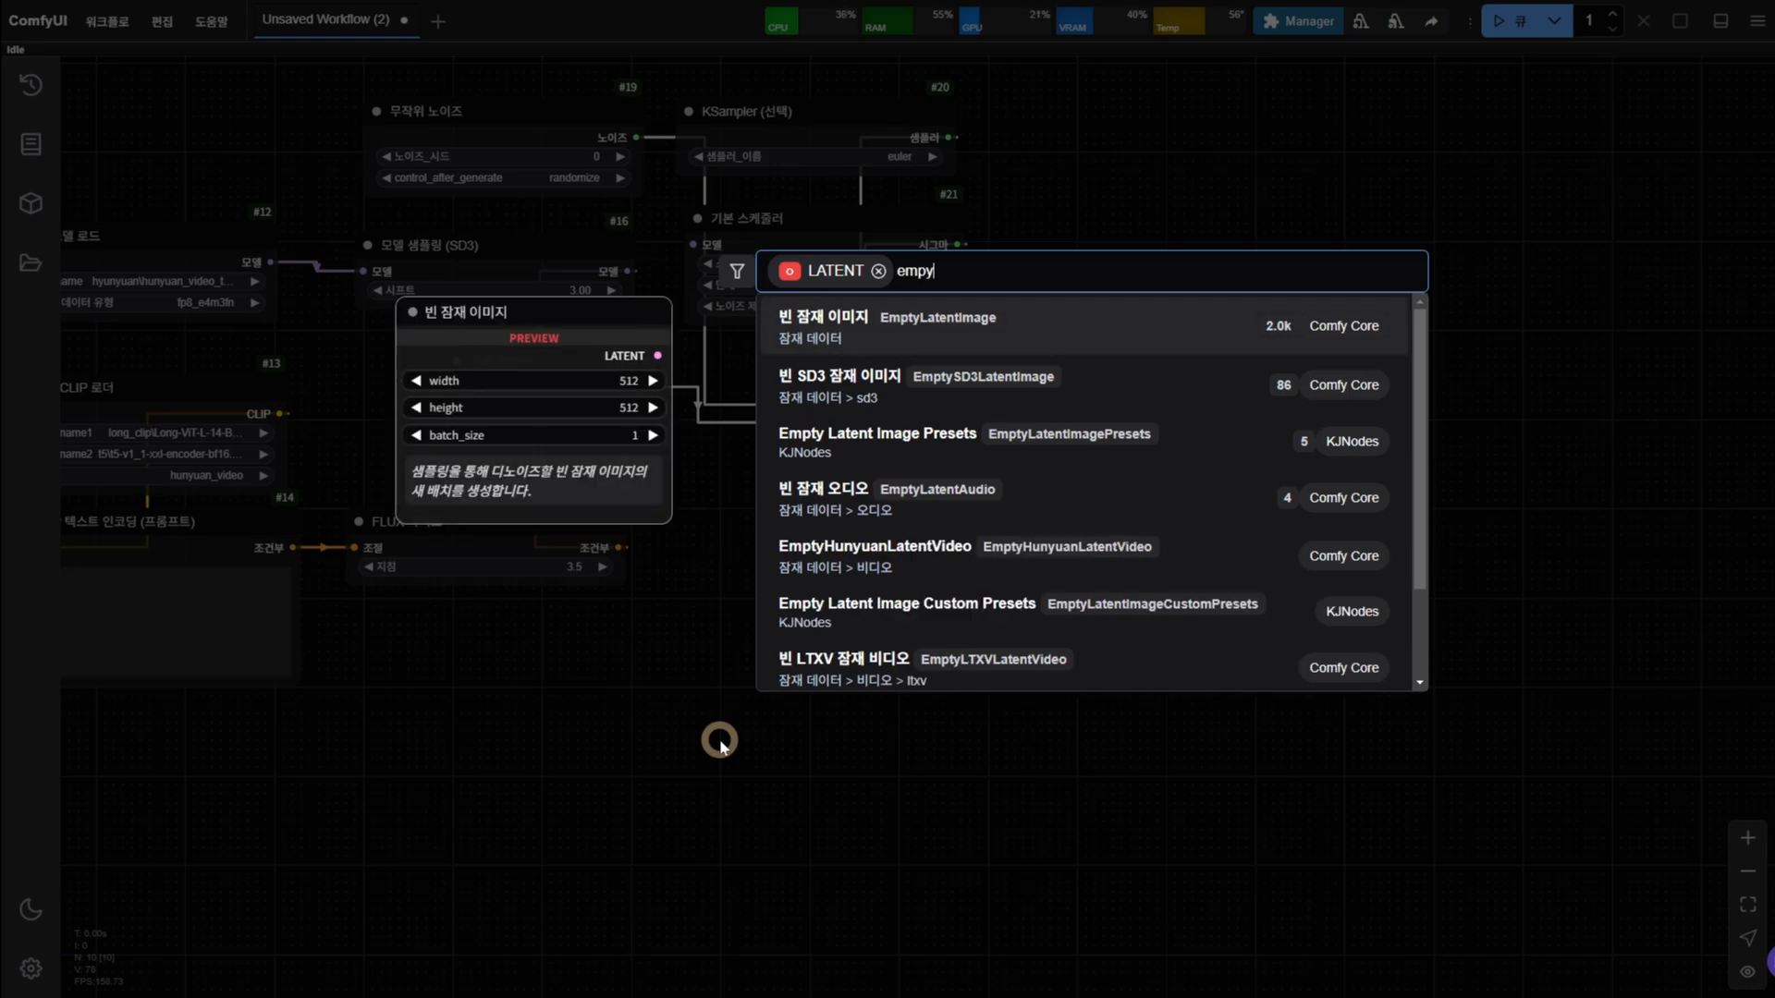
pyautogui.press('BackSpace')
pyautogui.write('ty')
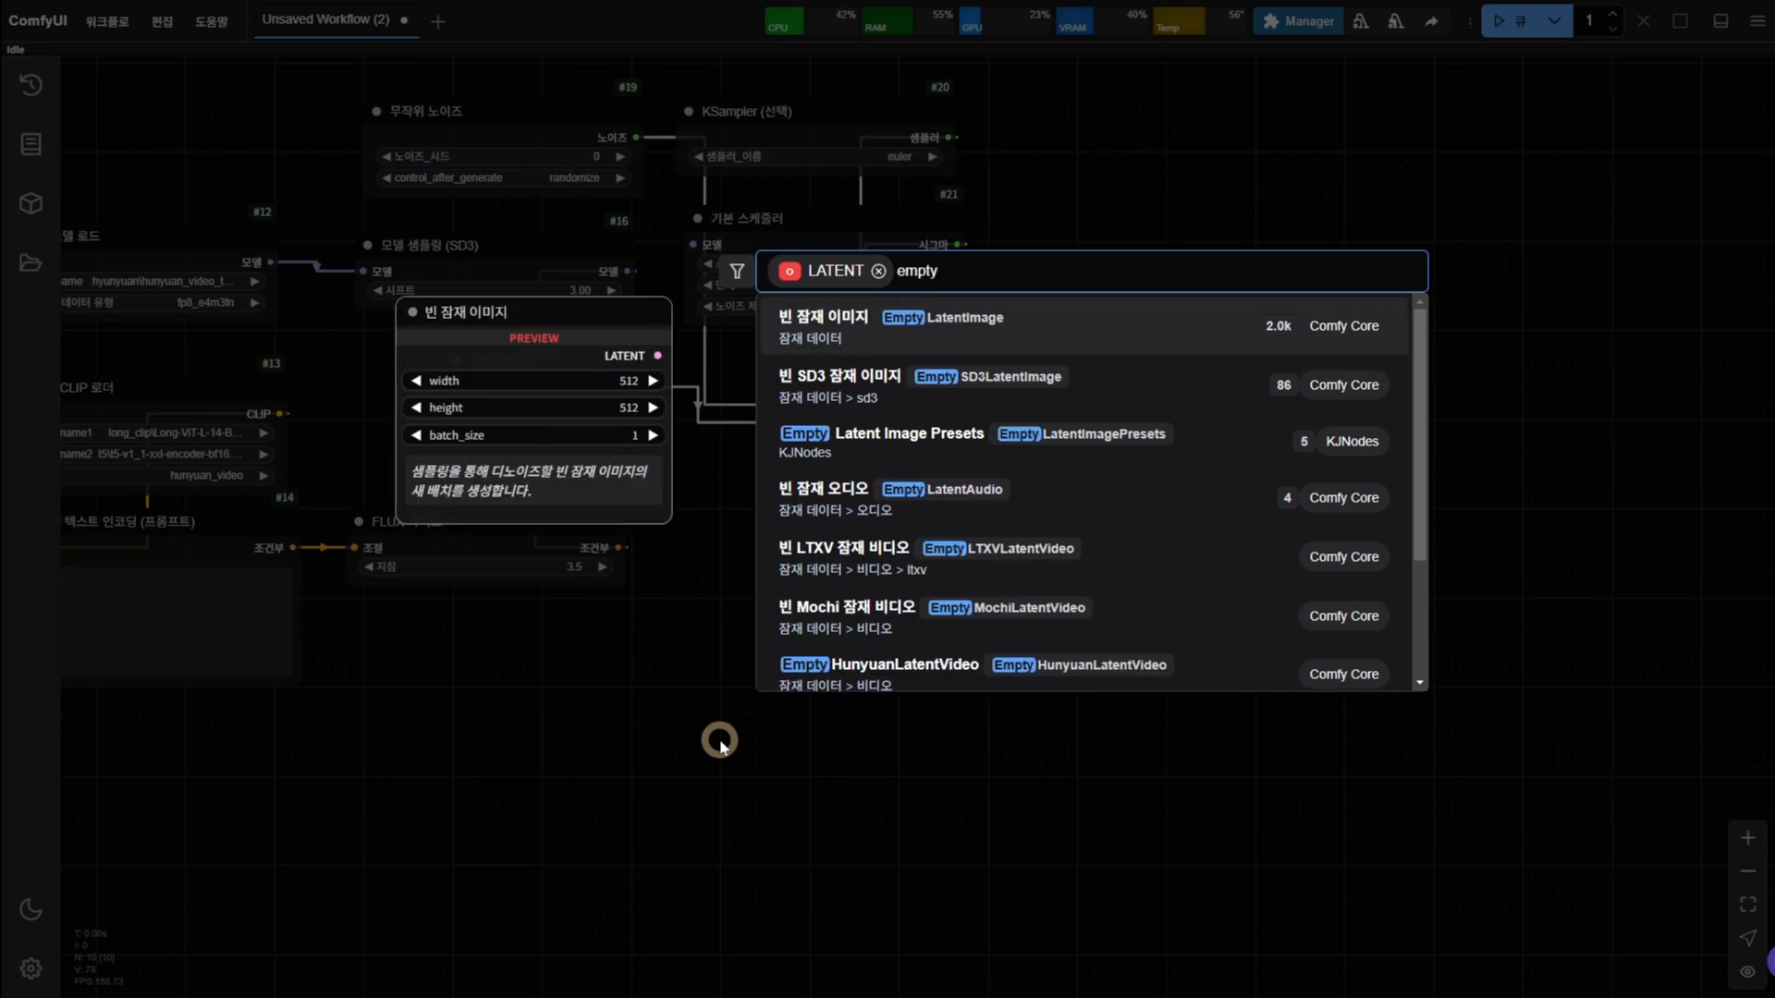
pyautogui.write('h')
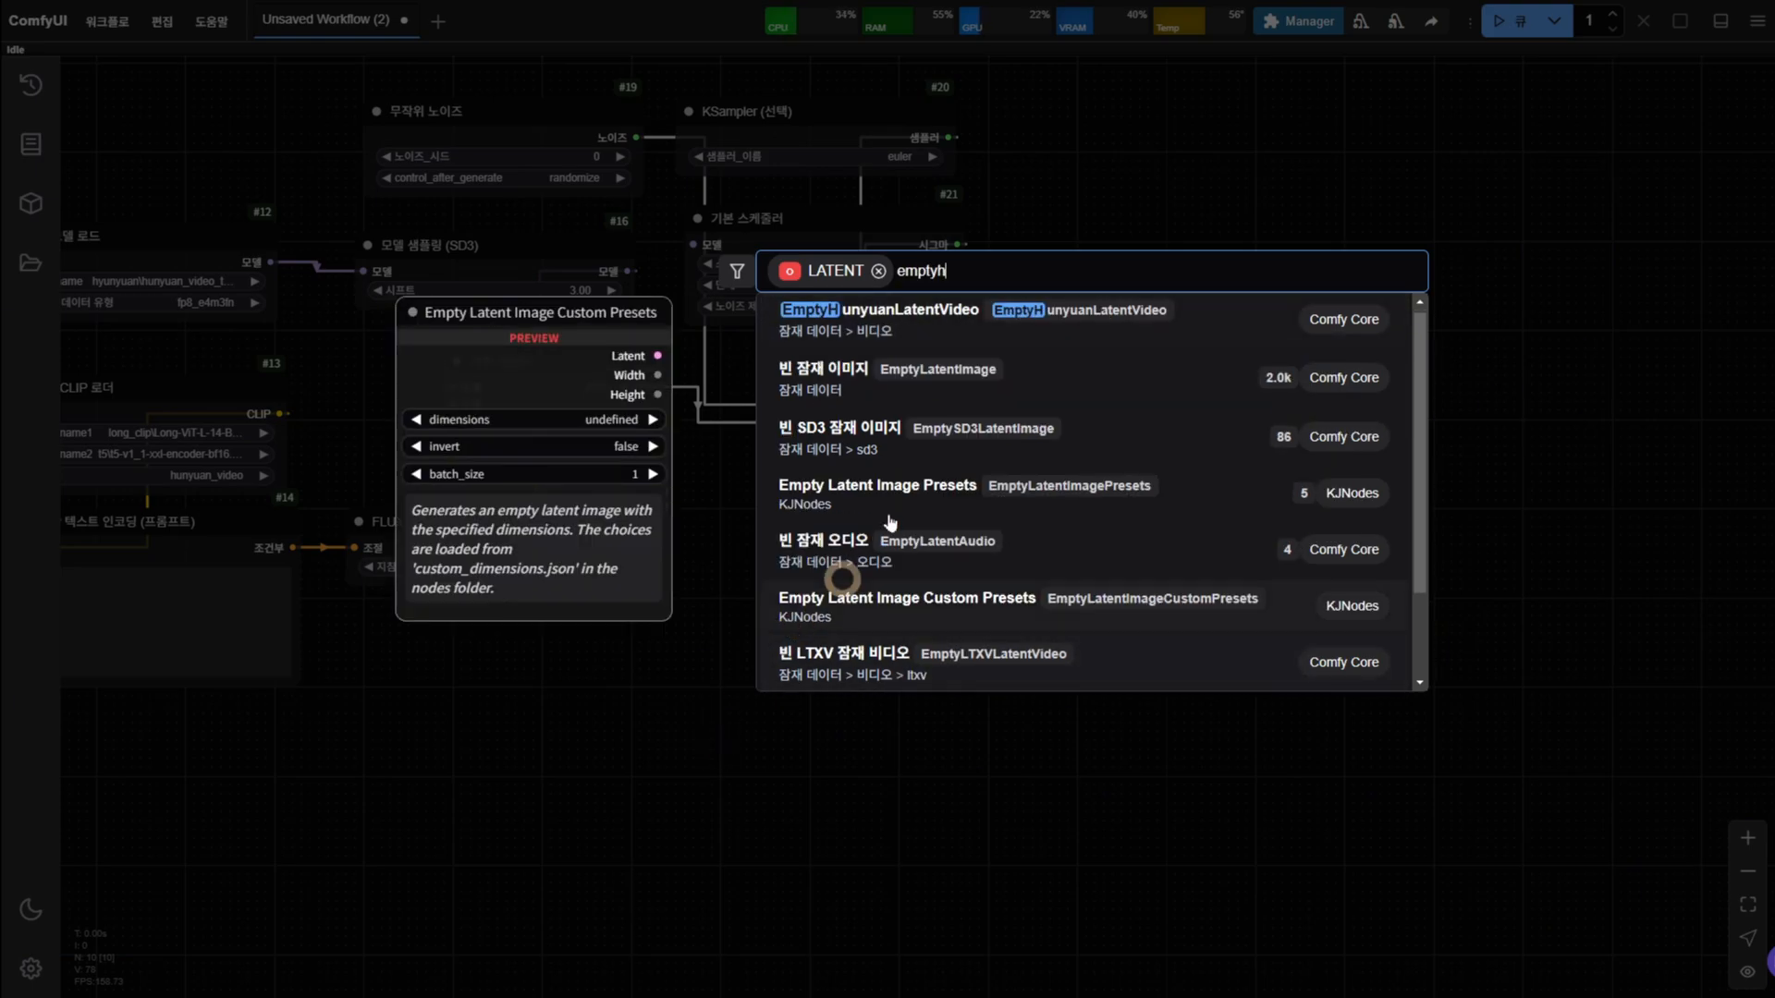
pyautogui.click(958, 336)
pyautogui.moveTo(799, 712); pyautogui.dragTo(563, 635)
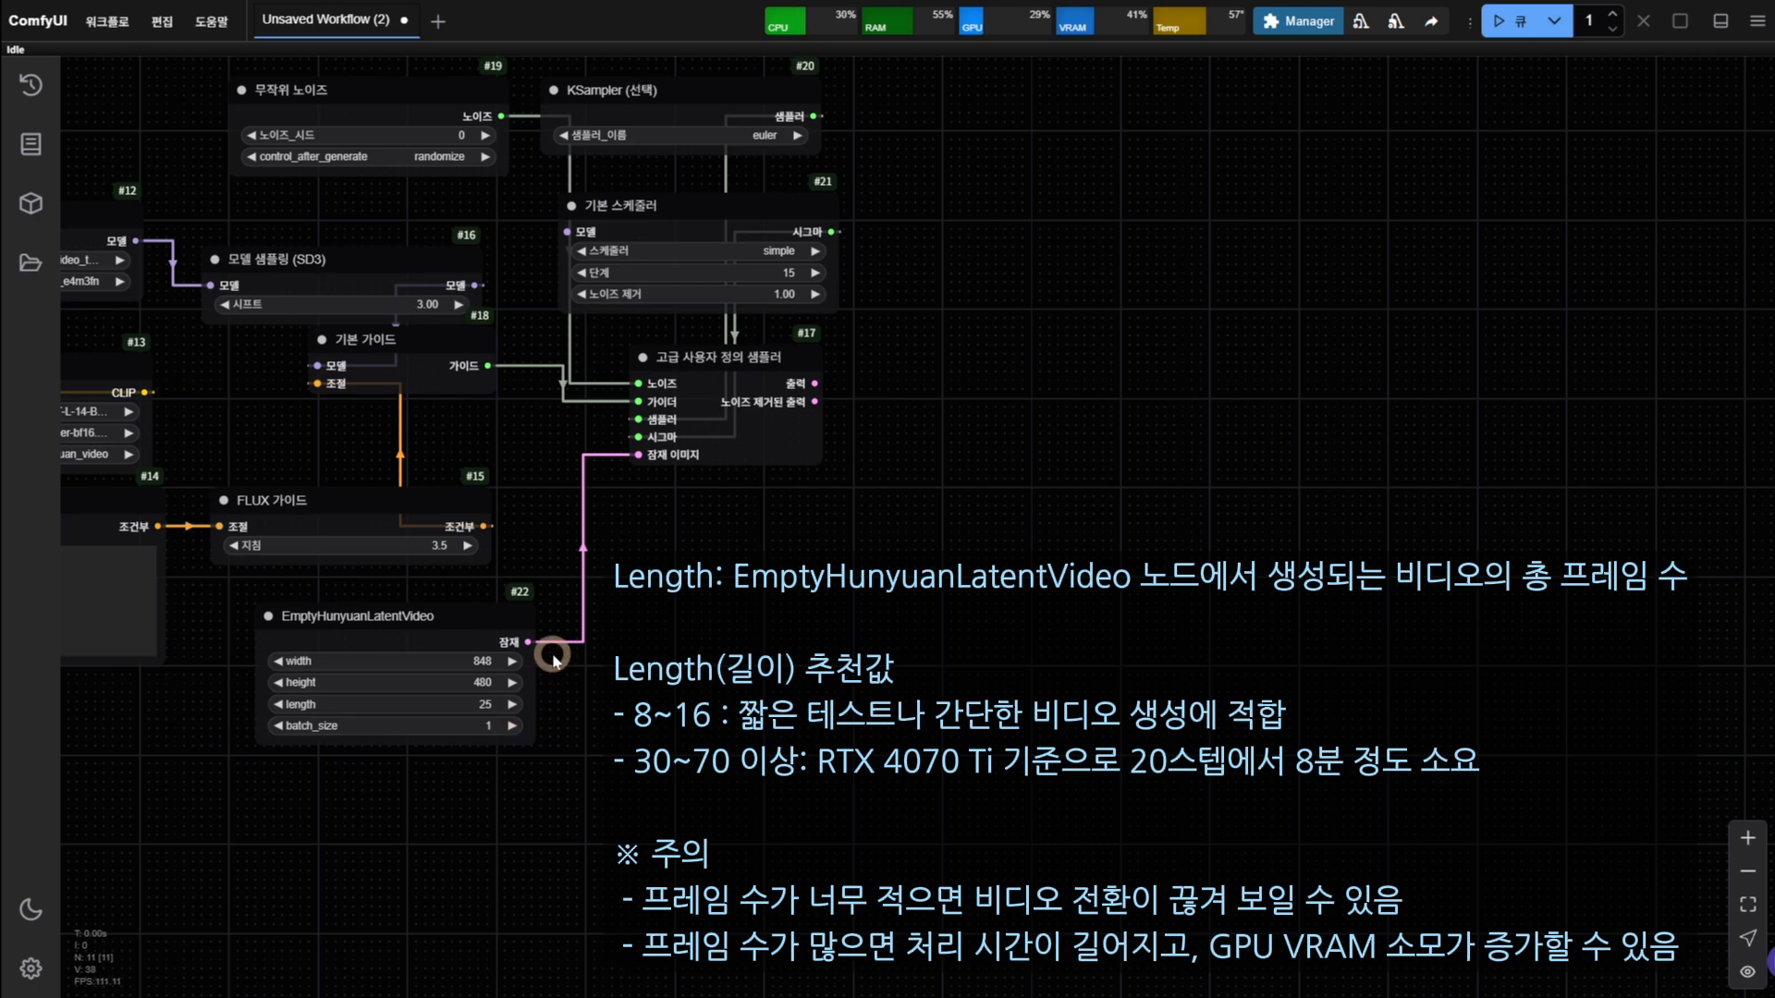
# Add a VAEDecodeTiled node connected to the advanced custom sampler's output and place it to the sampler's right
pyautogui.moveTo(728, 596); pyautogui.dragTo(716, 653)
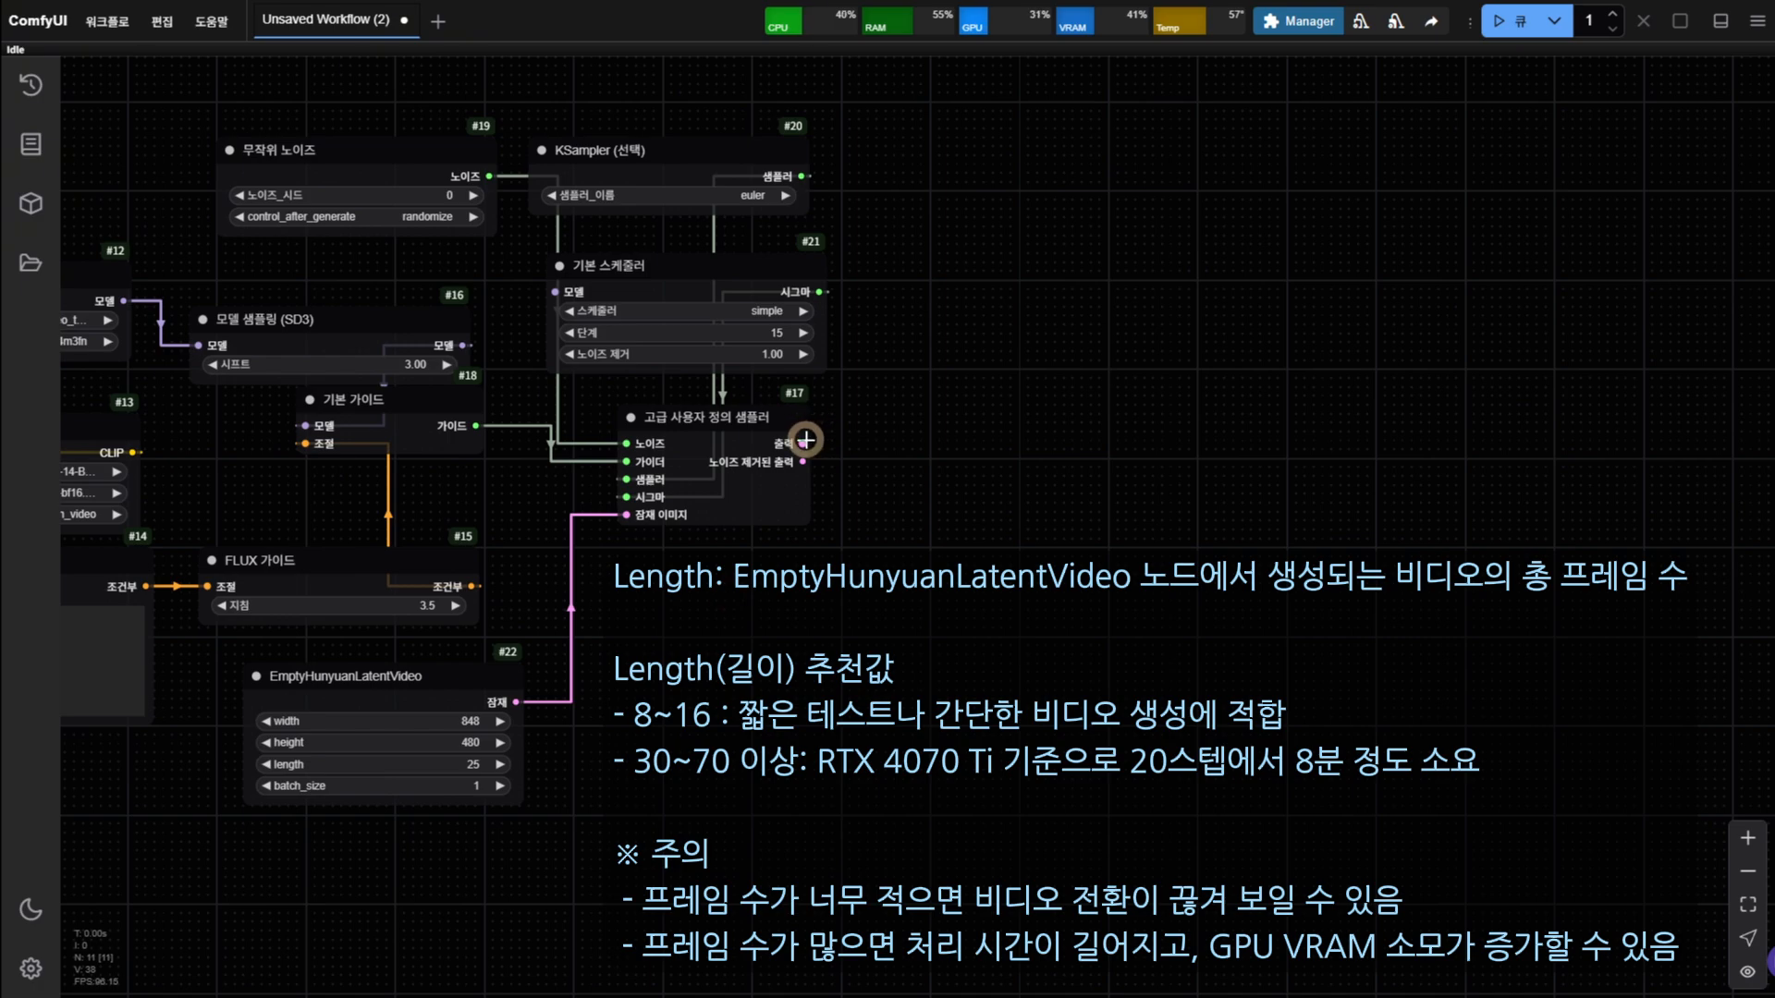
pyautogui.moveTo(803, 441); pyautogui.dragTo(1002, 395)
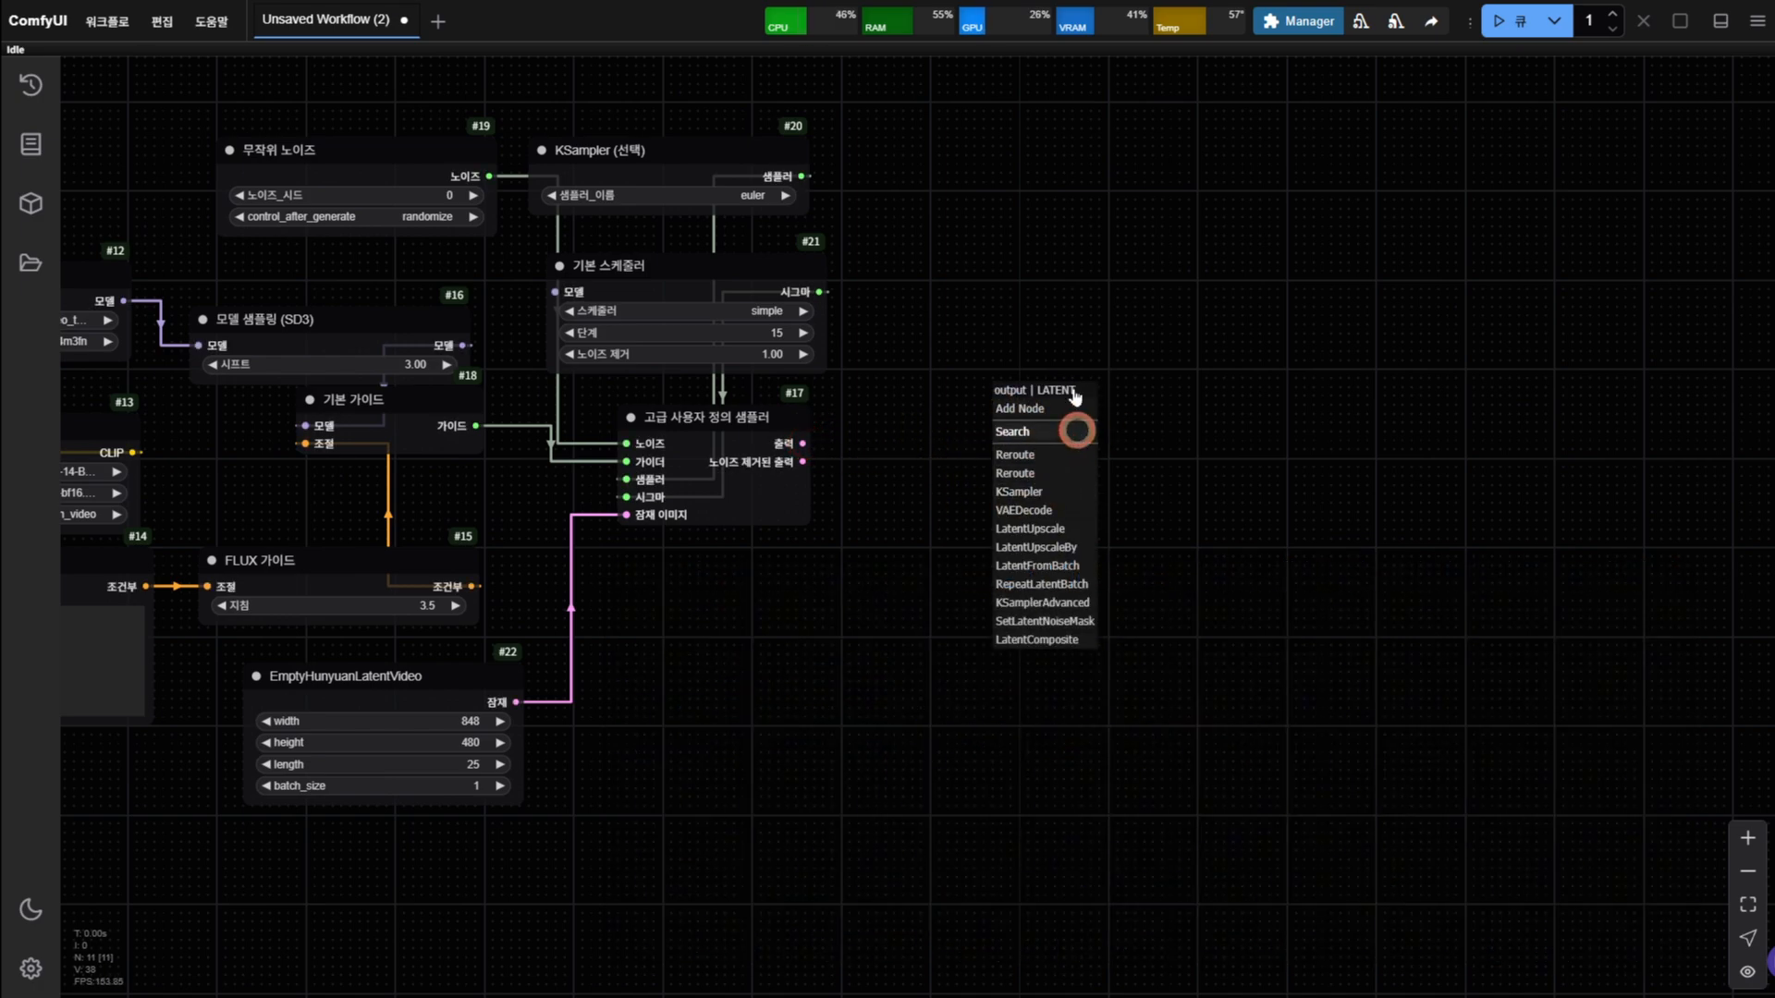
pyautogui.click(1077, 431)
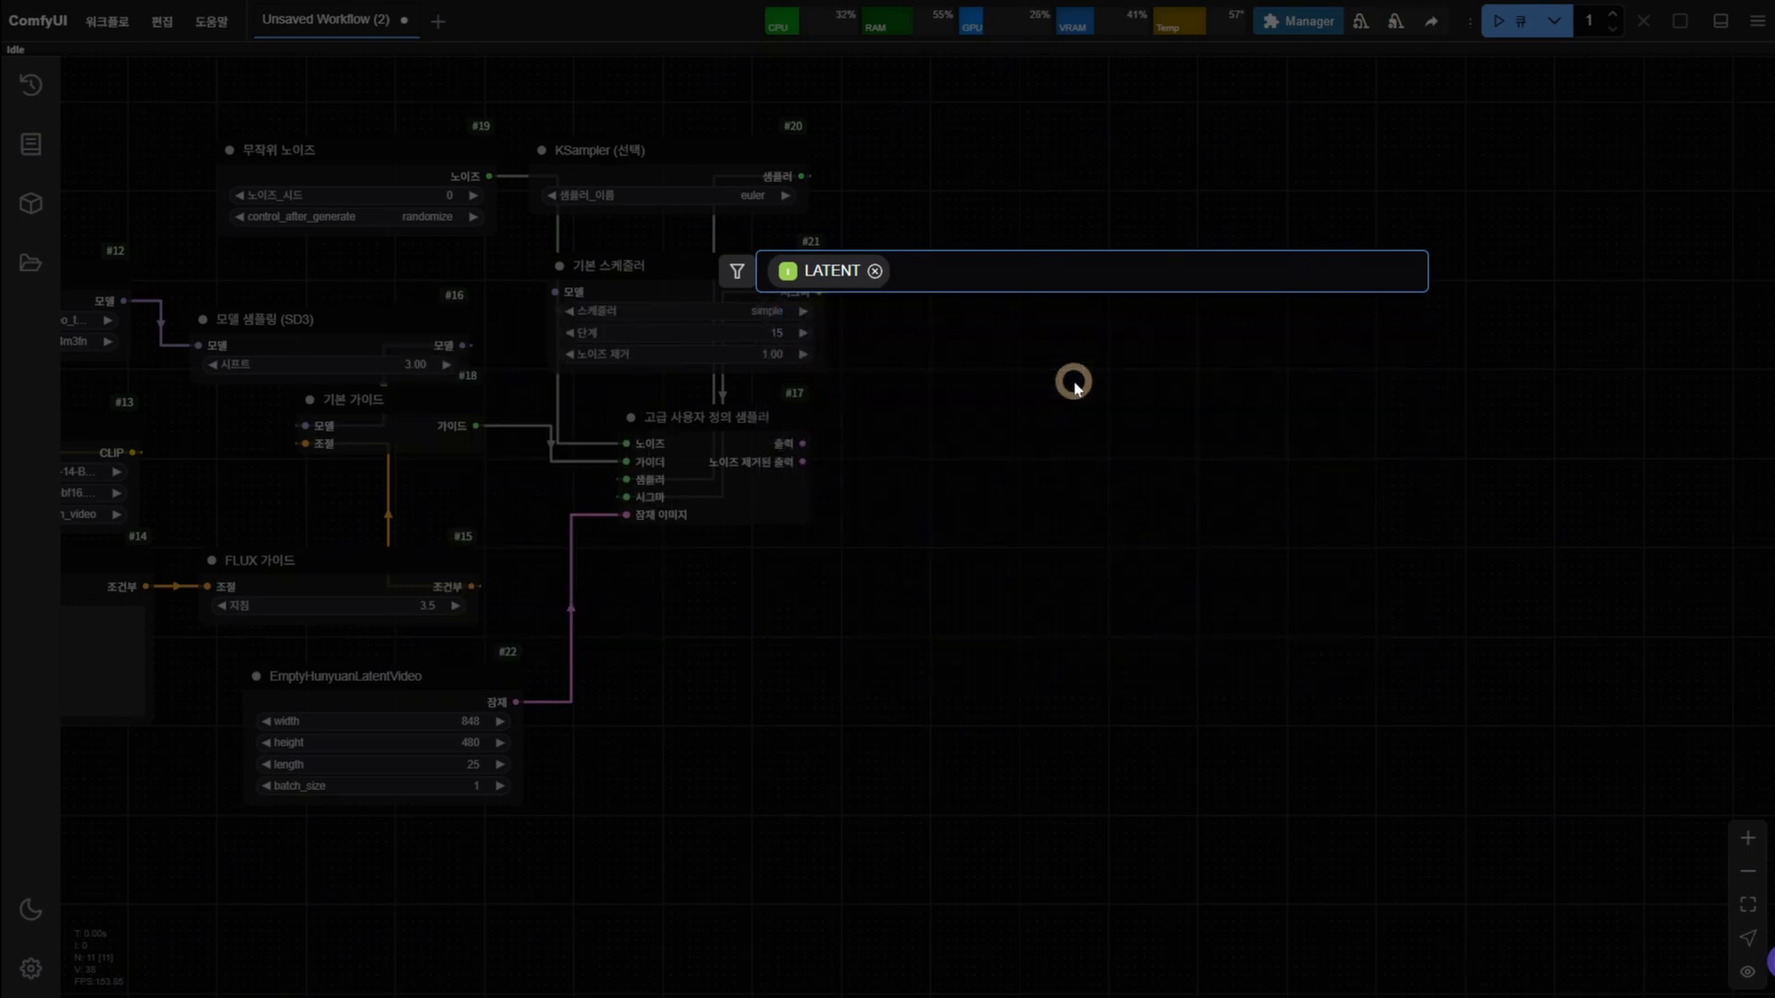
pyautogui.write('vaeh')
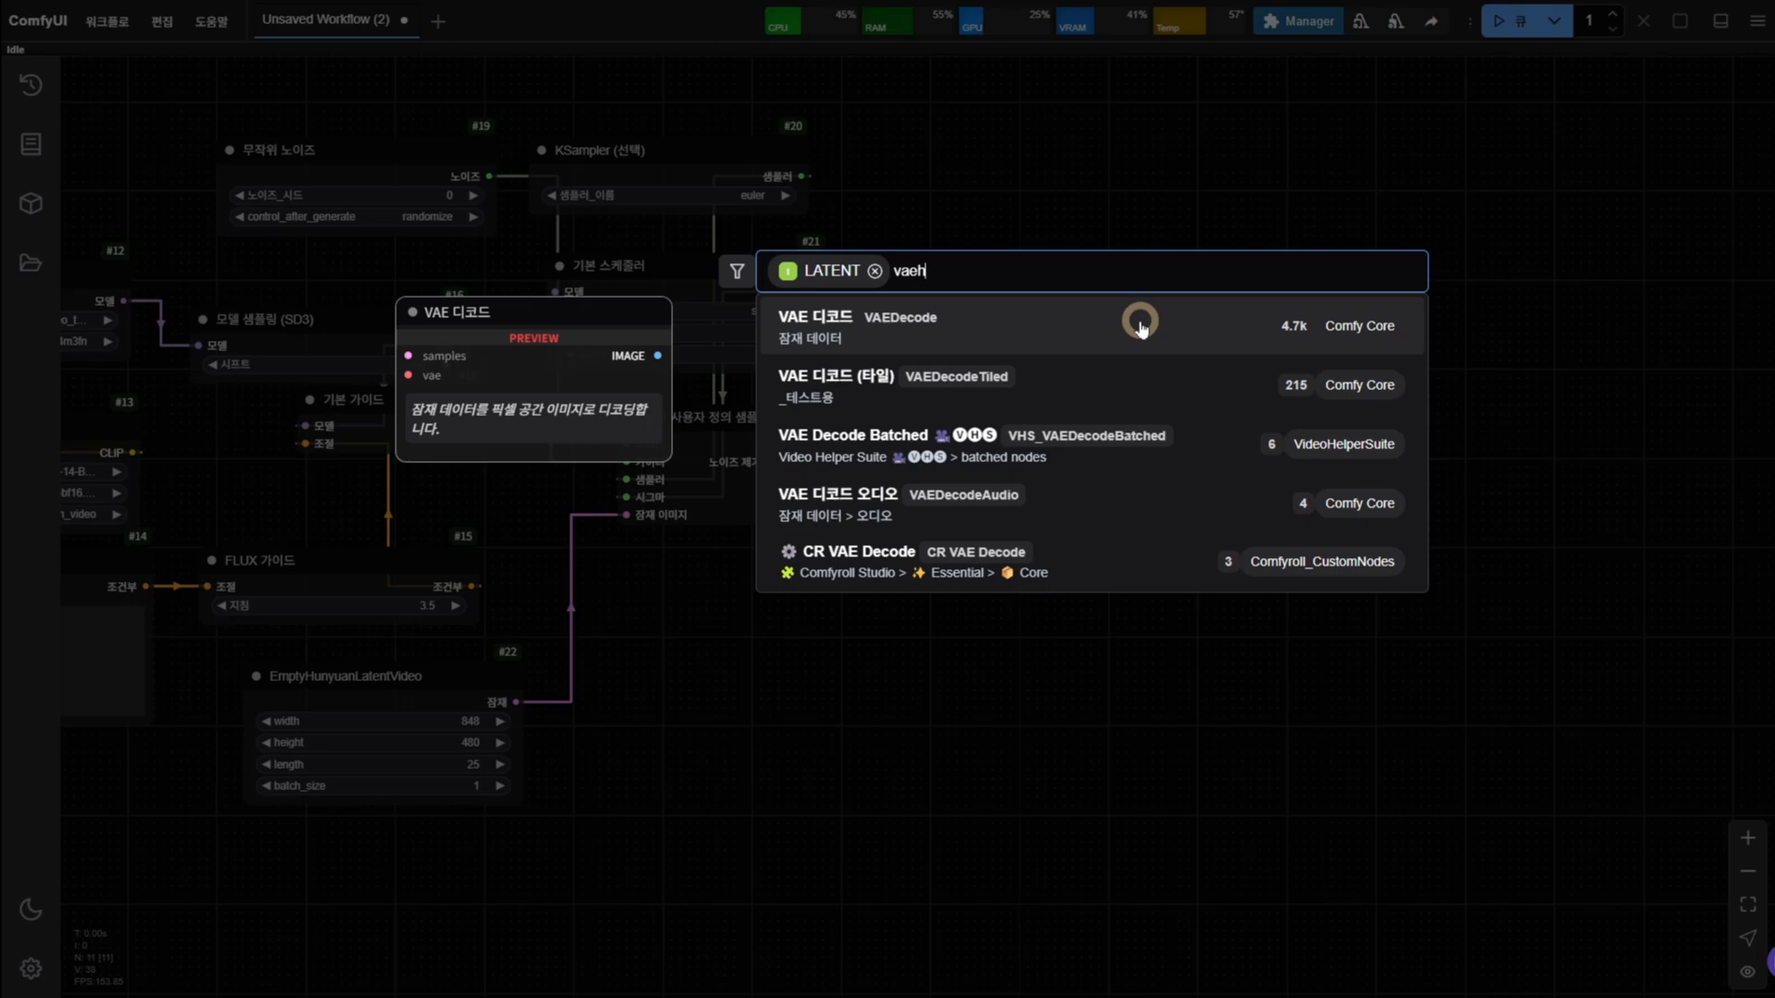
pyautogui.press('BackSpace')
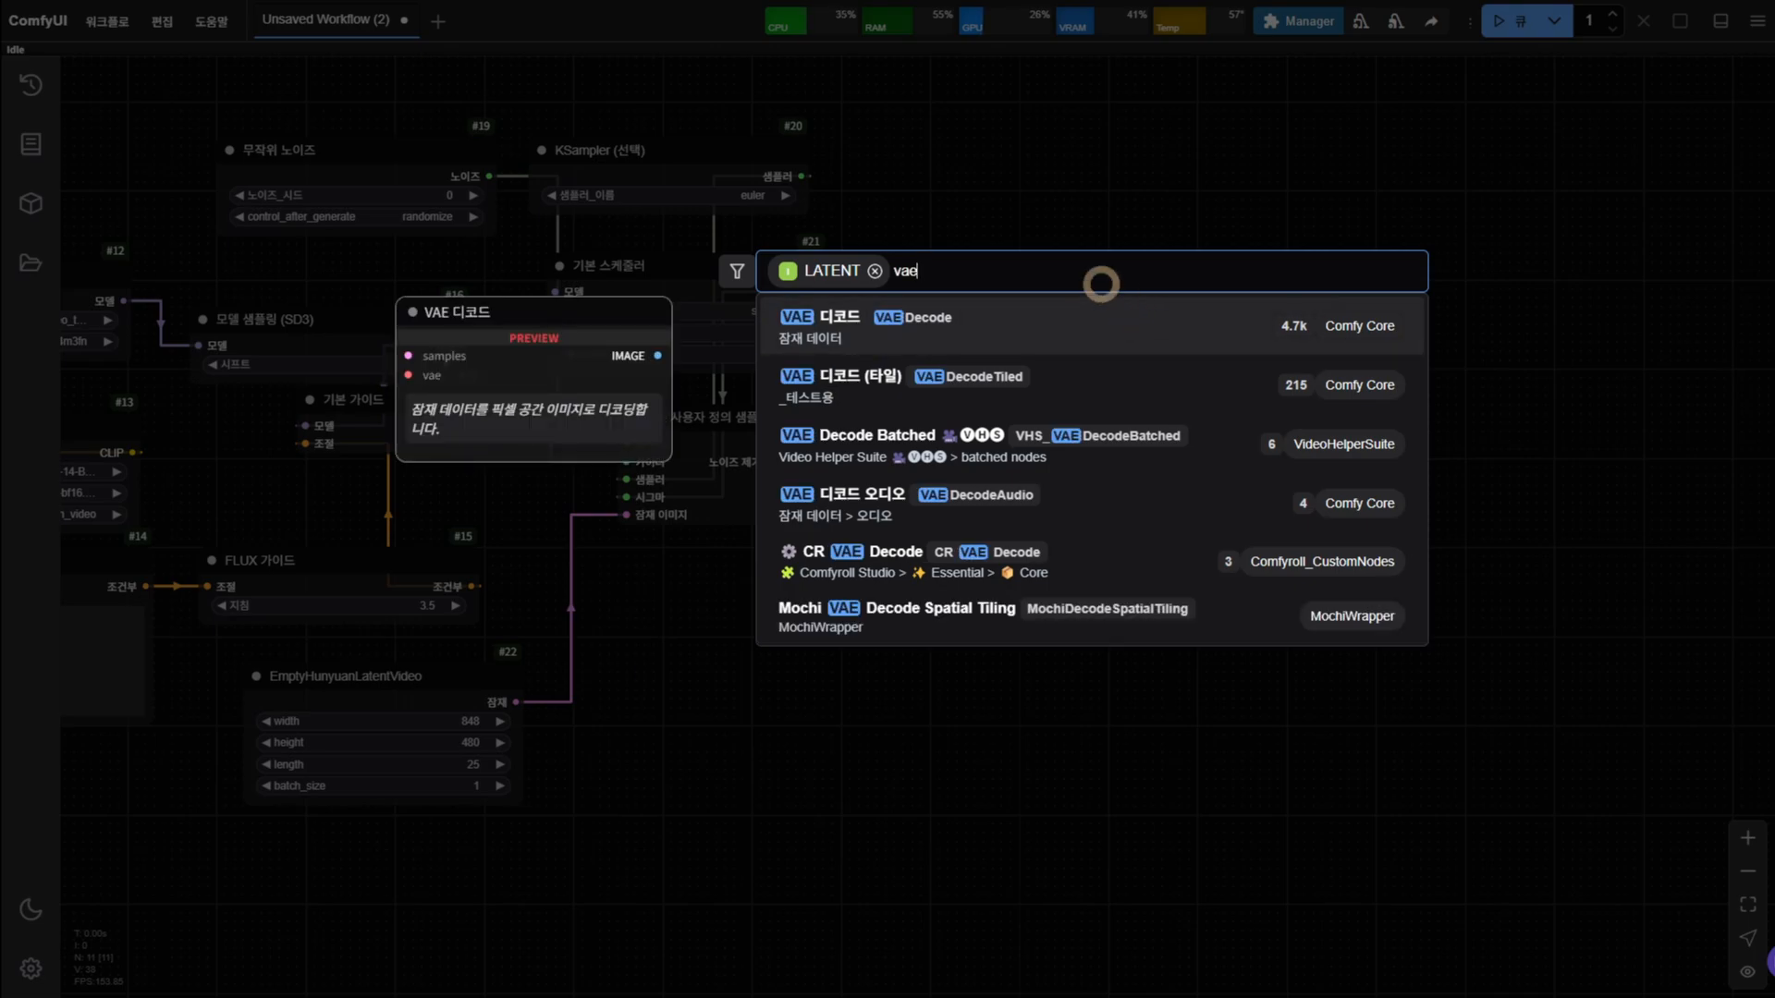
pyautogui.click(998, 386)
pyautogui.moveTo(1065, 398); pyautogui.dragTo(1002, 416)
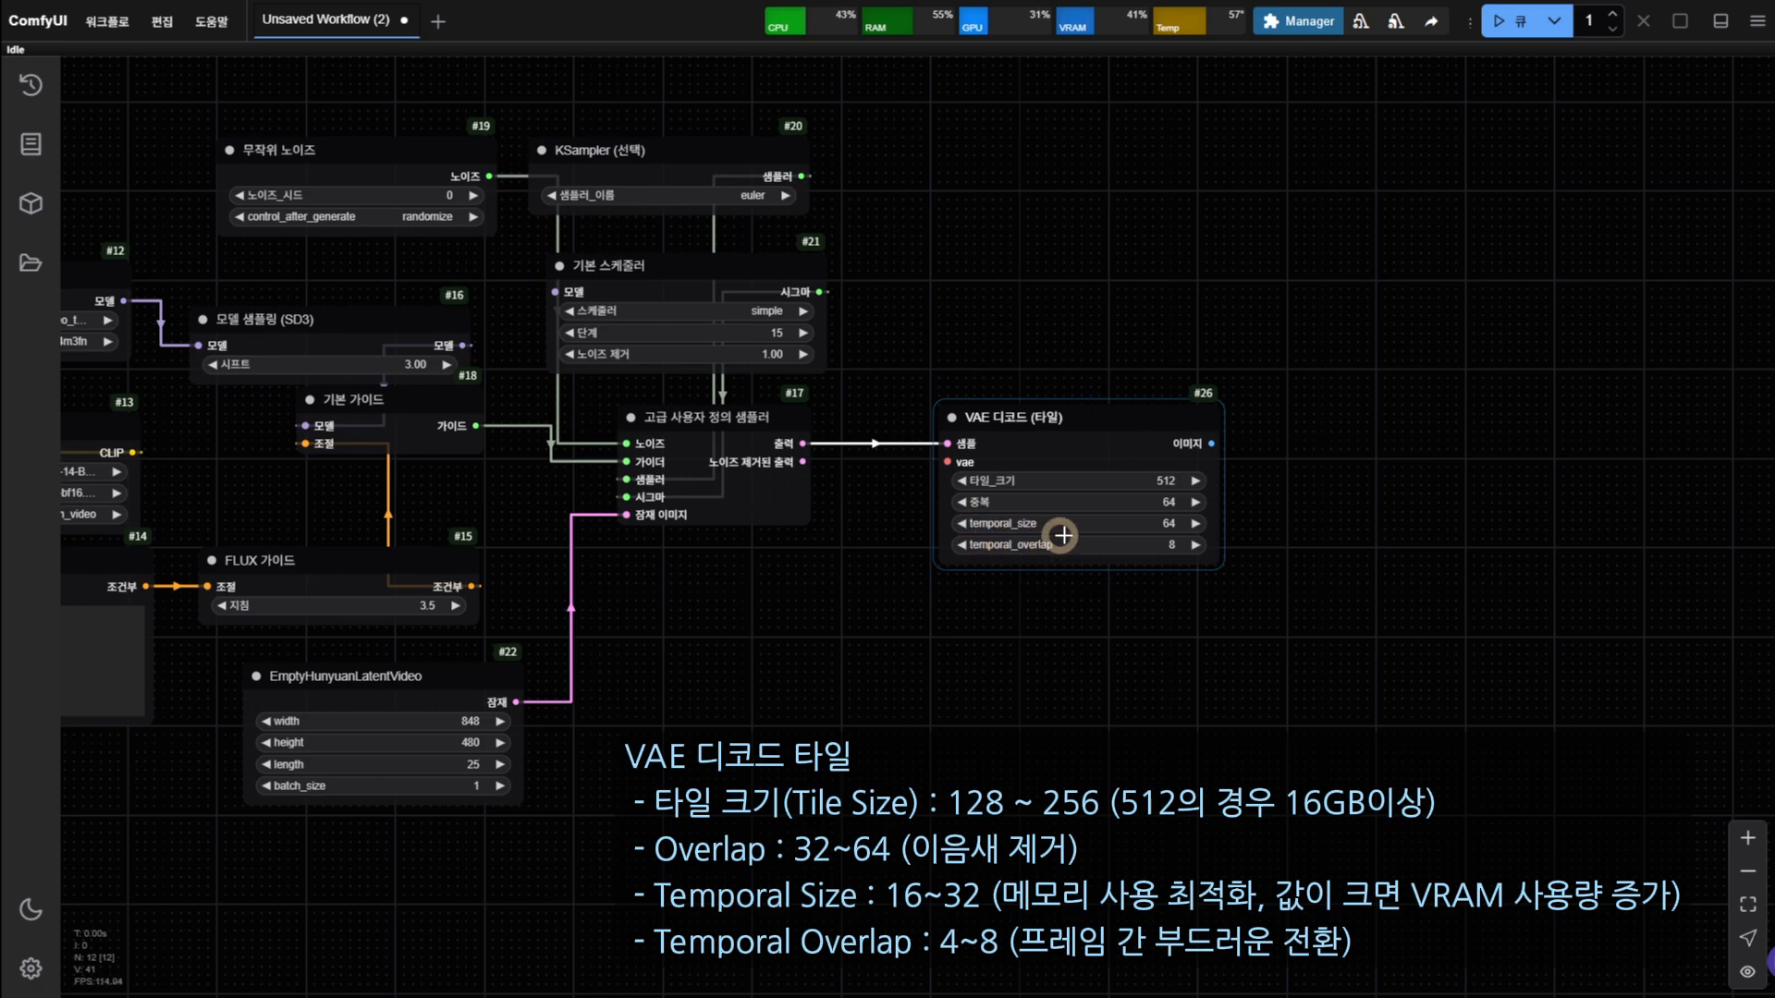
# Set the tiled VAE decoder's tile size to 256 and its temporal_size to 32
pyautogui.click(1152, 481)
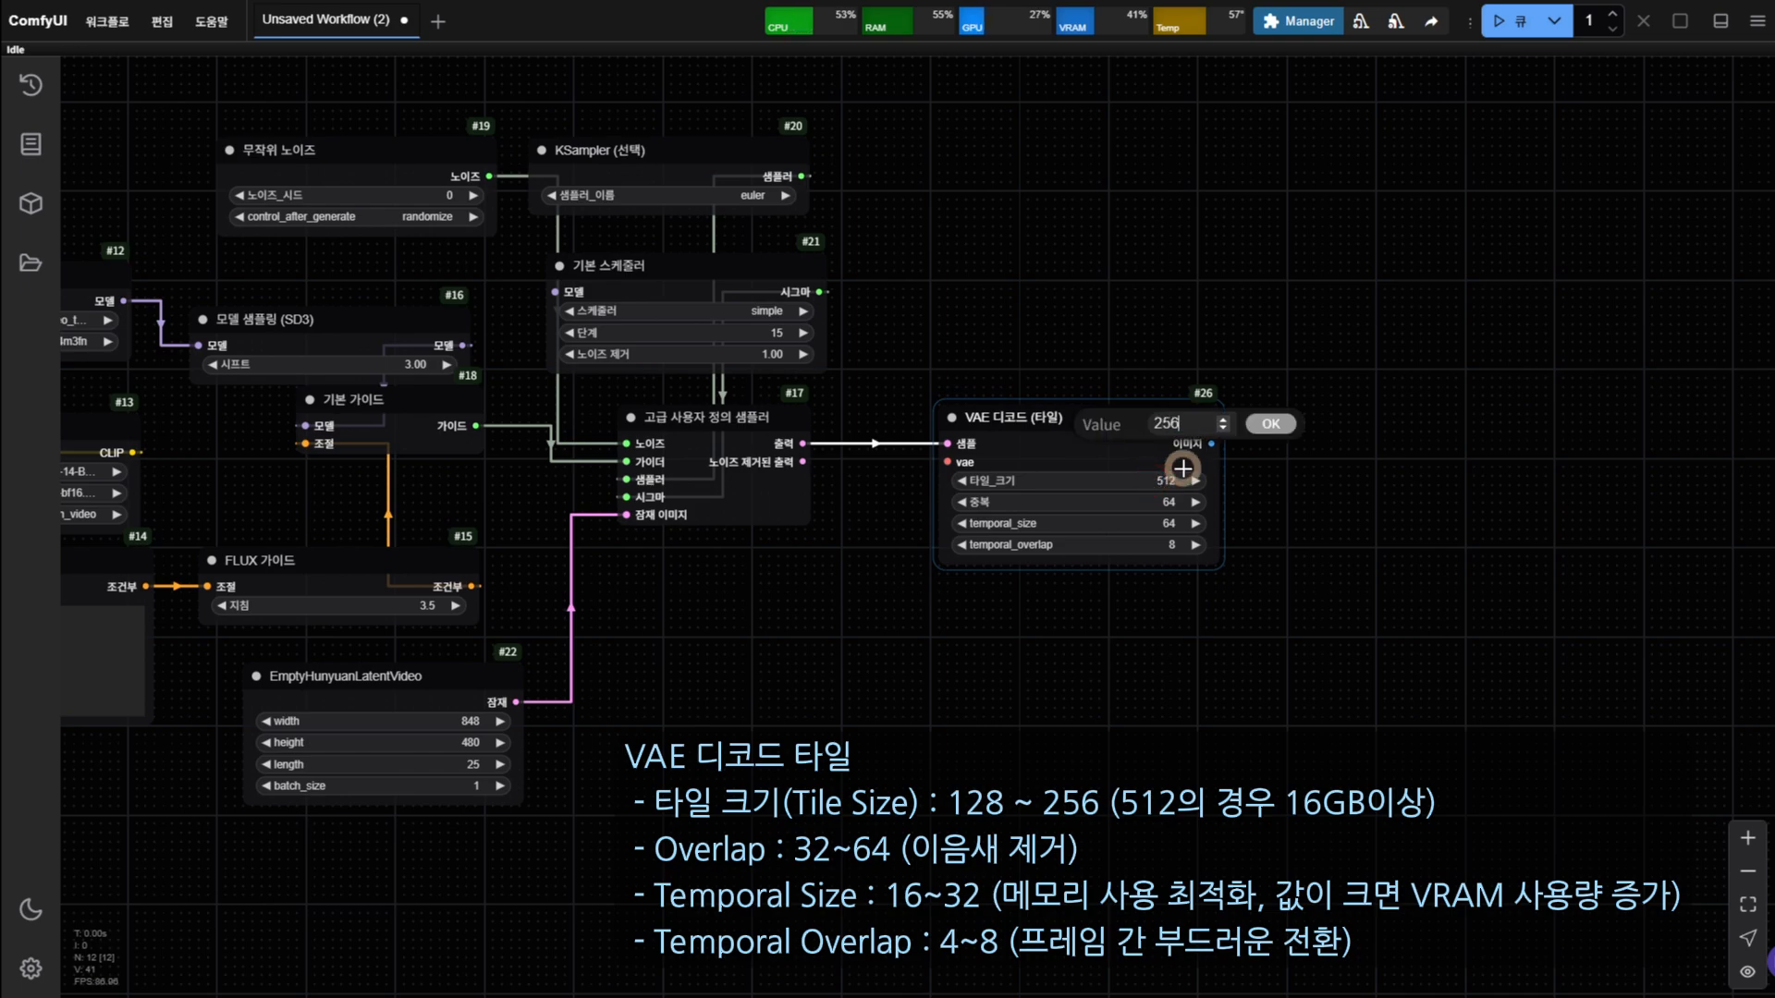
pyautogui.press('Return')
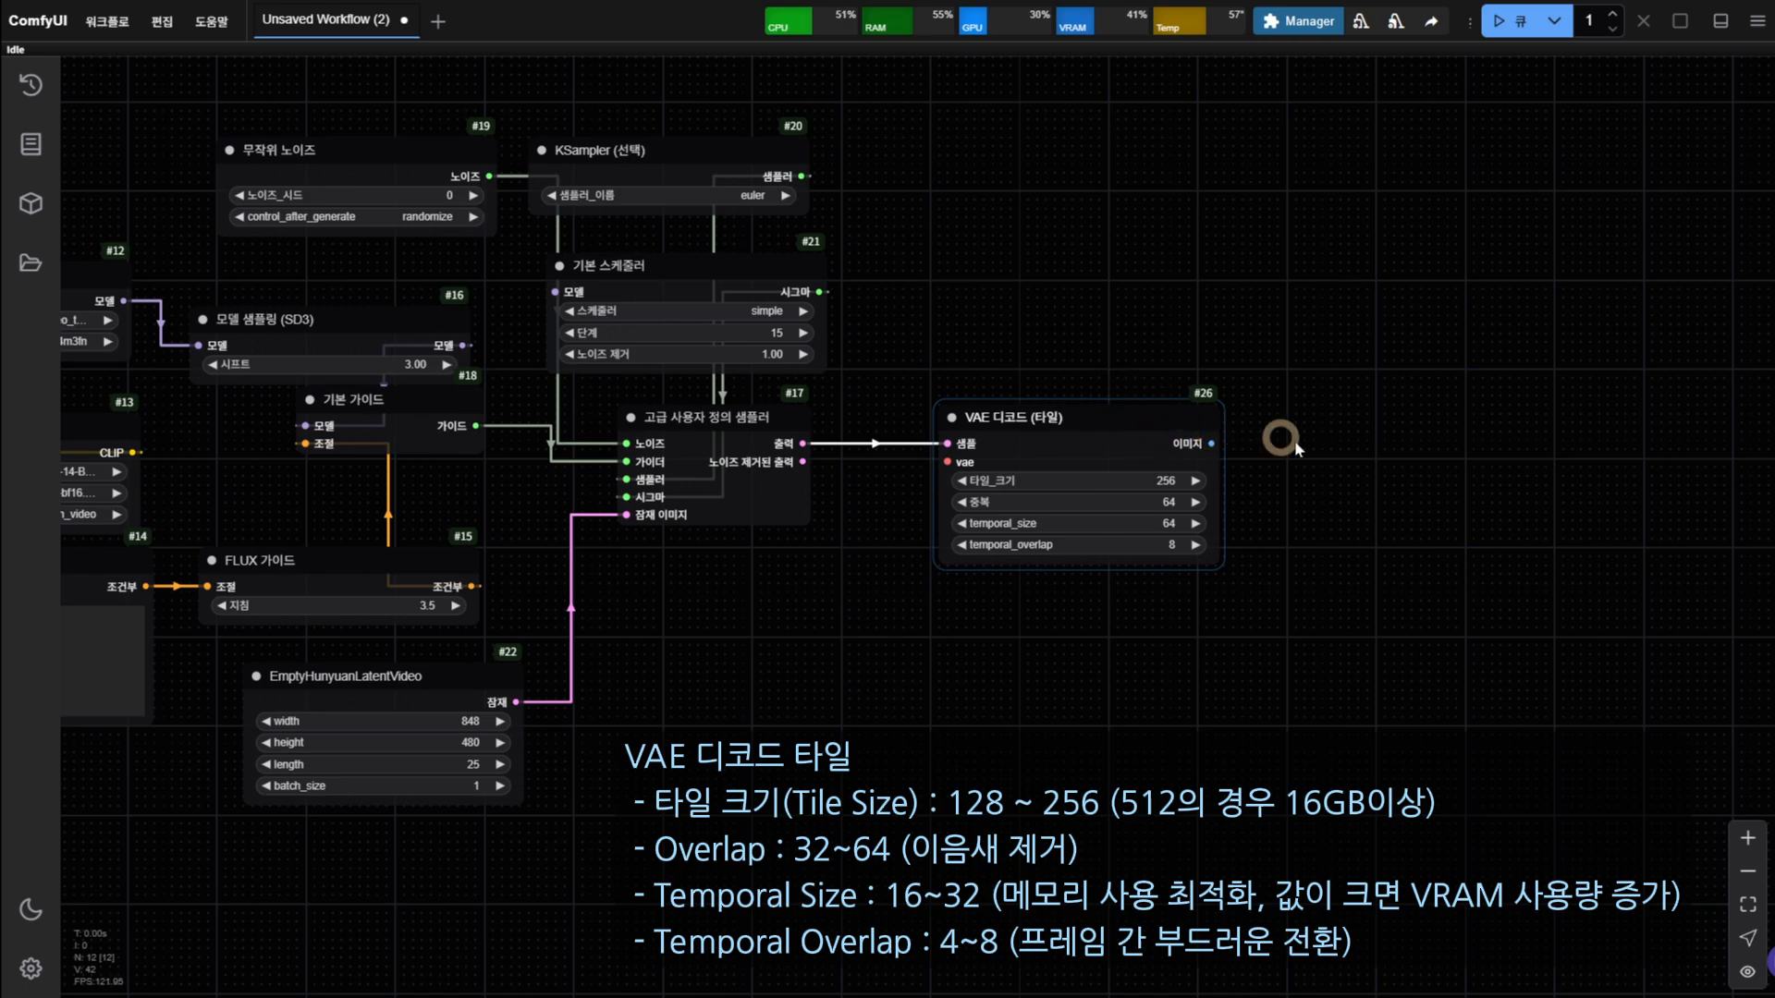
pyautogui.click(1160, 524)
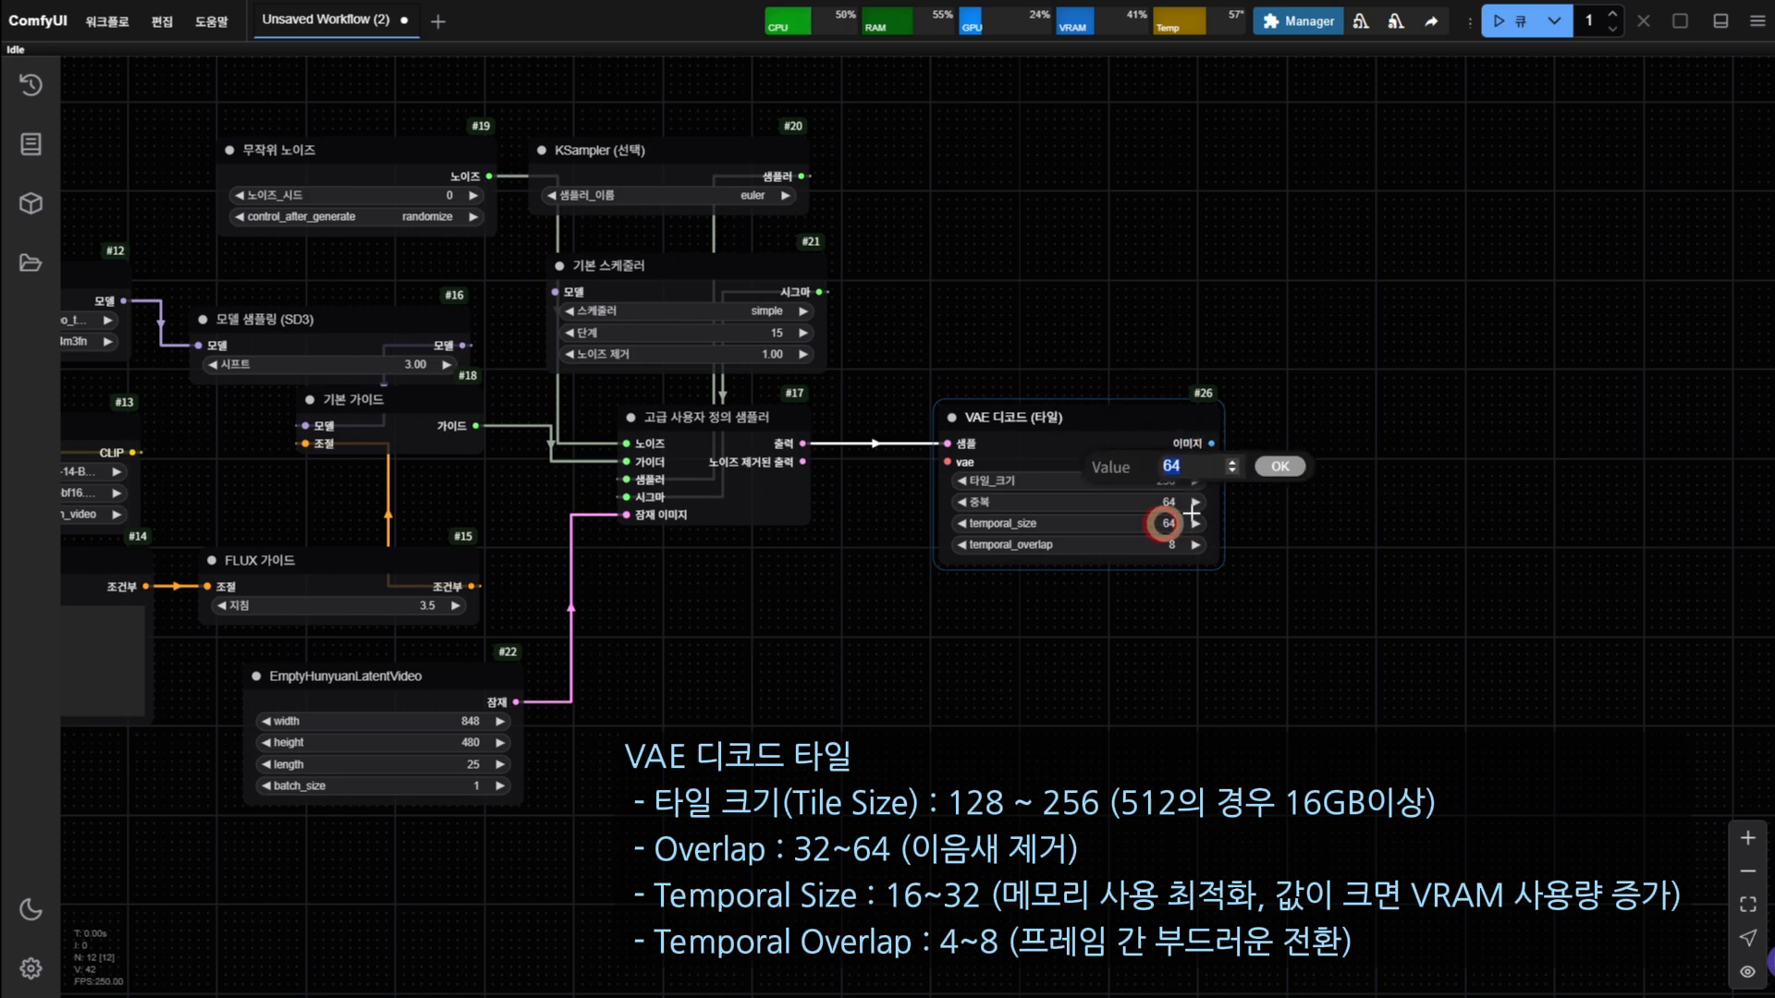
pyautogui.write('32')
pyautogui.press('Return')
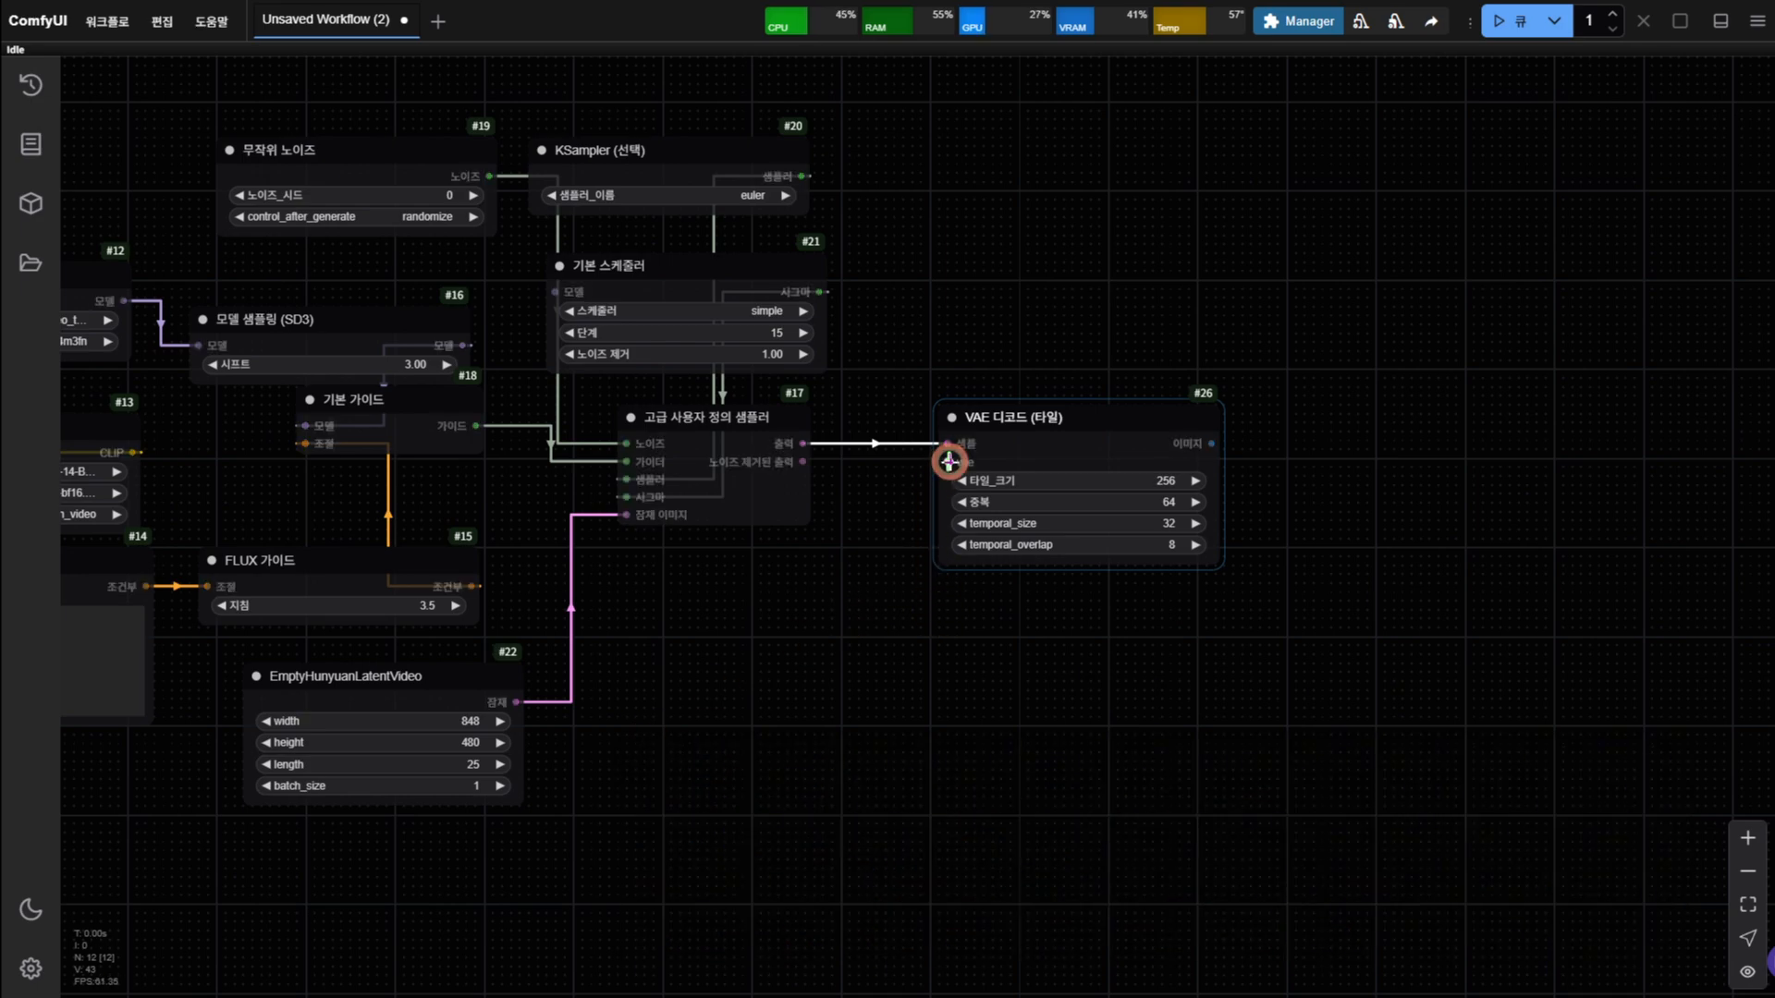
# Add a VAELoader feeding the tiled decoder's vae input, place it below the advanced sampler, and load hunyuan_video_vae_bf16.safetensors
pyautogui.moveTo(944, 466); pyautogui.dragTo(858, 596)
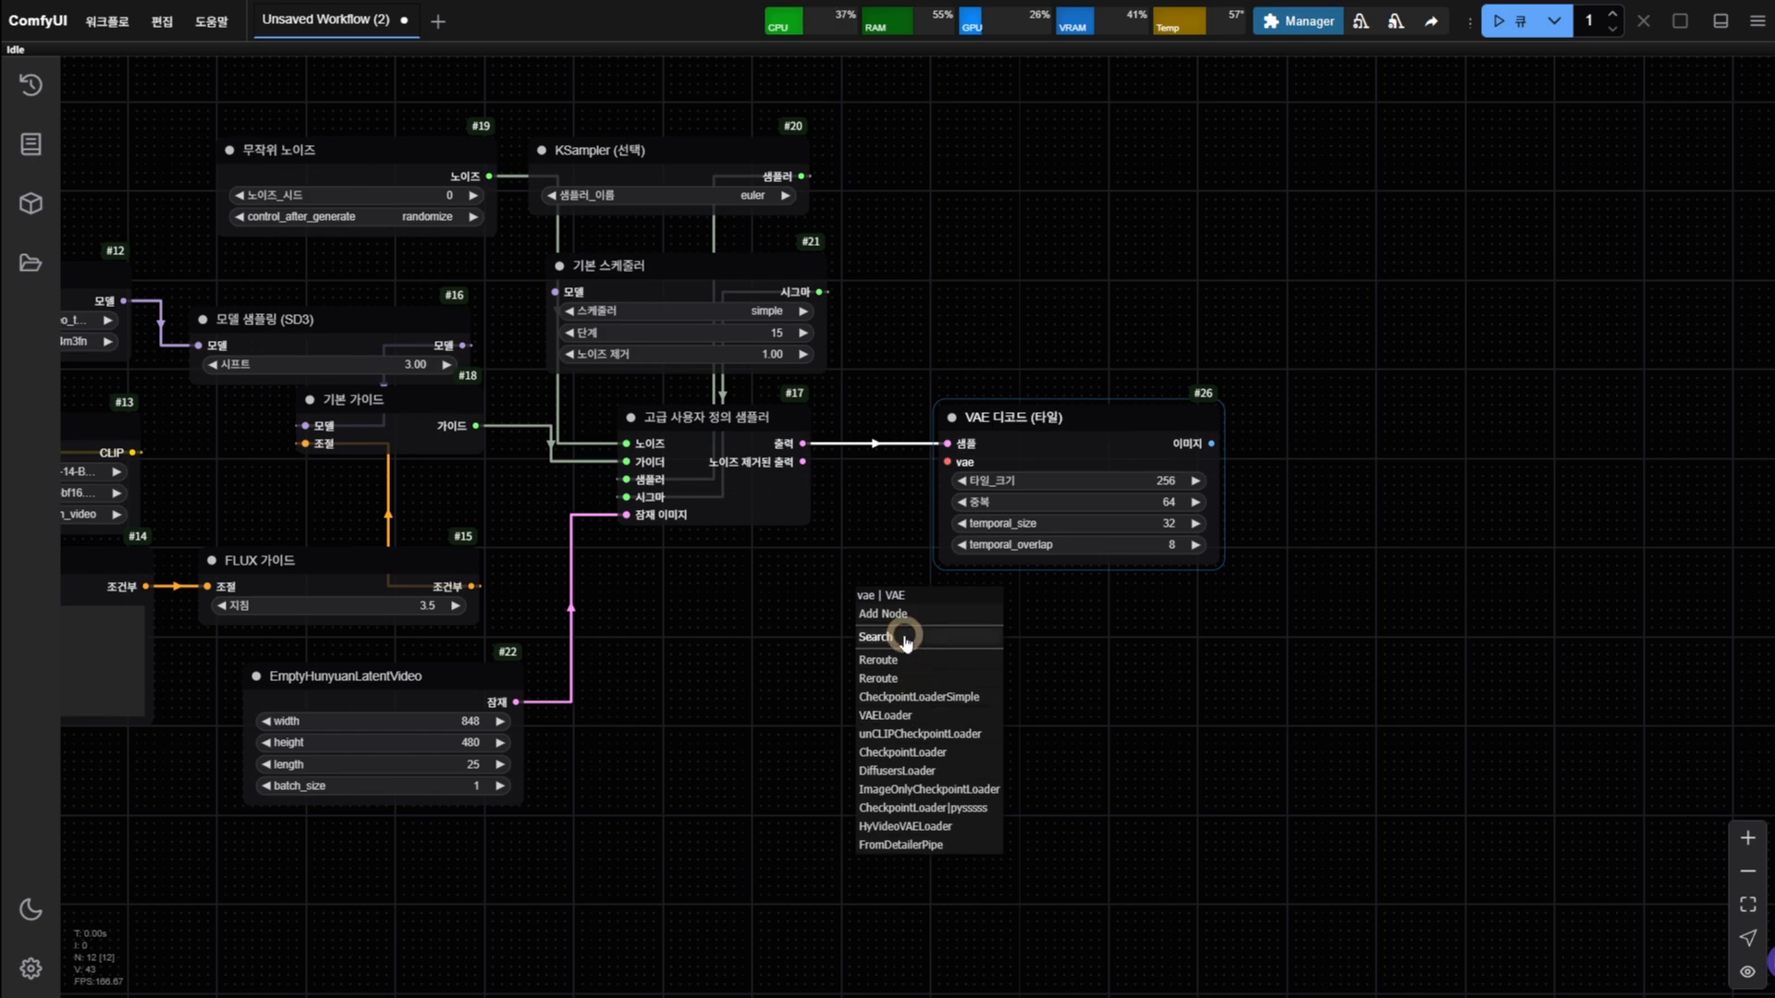
pyautogui.click(903, 715)
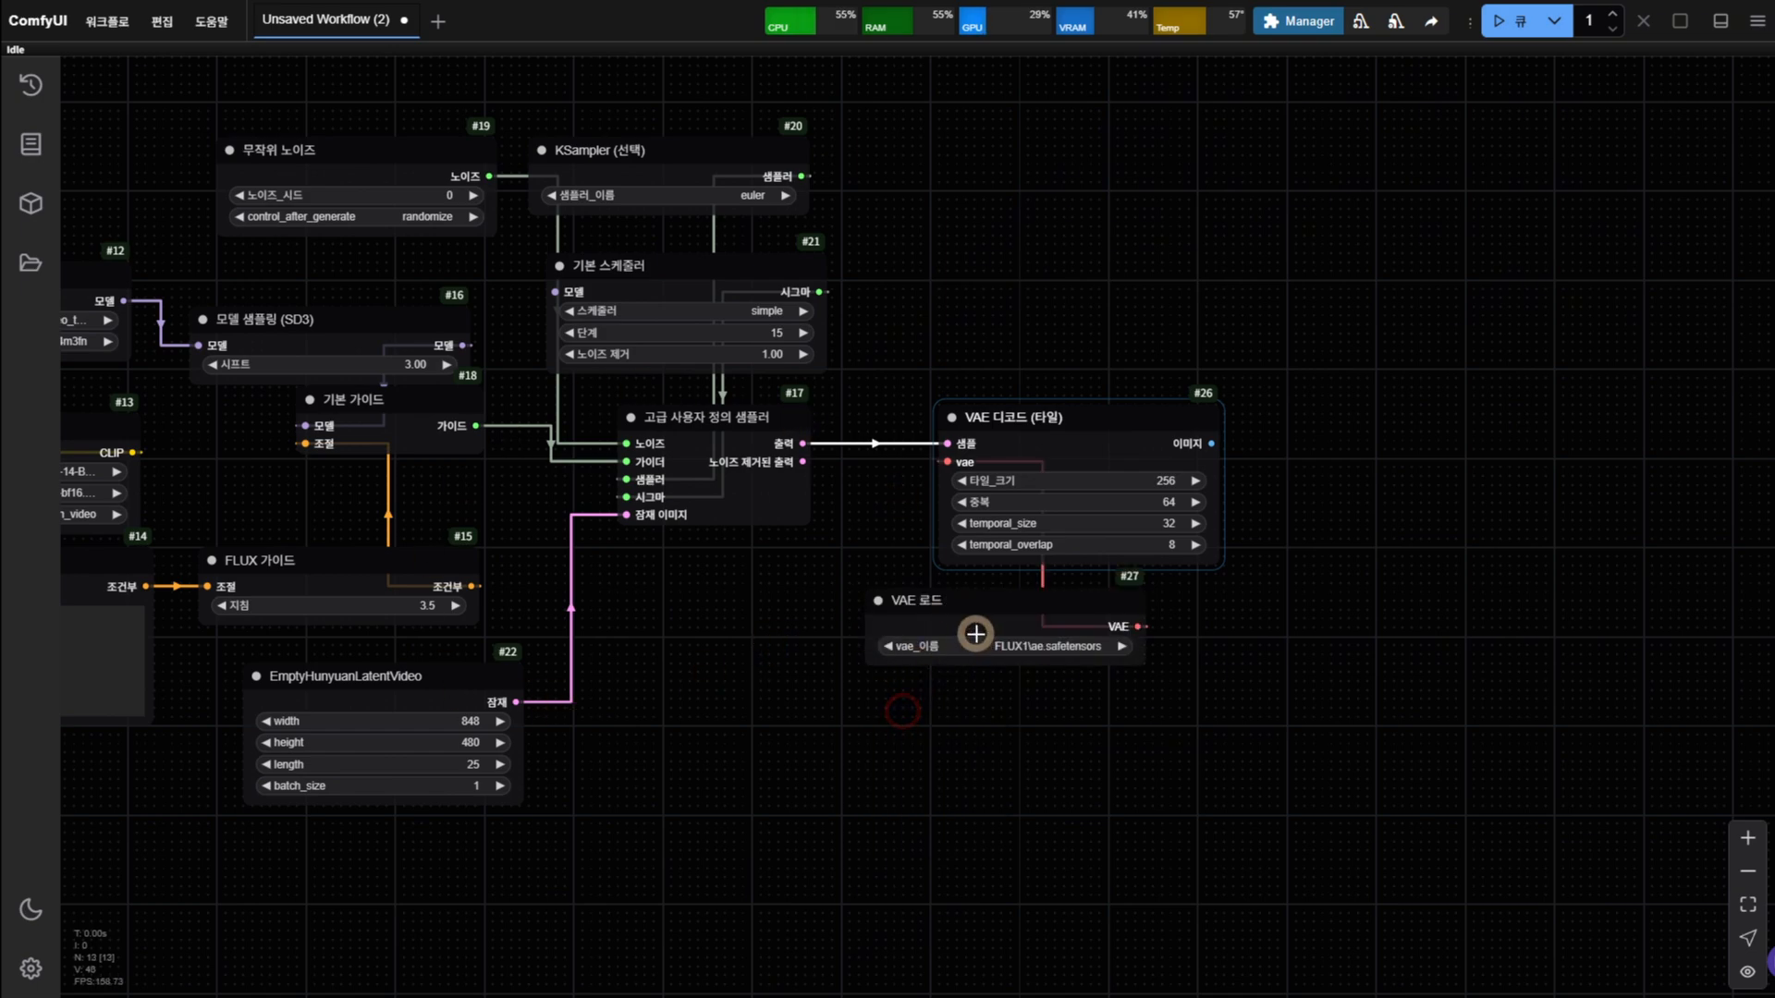
pyautogui.moveTo(974, 623); pyautogui.dragTo(727, 654)
pyautogui.click(731, 680)
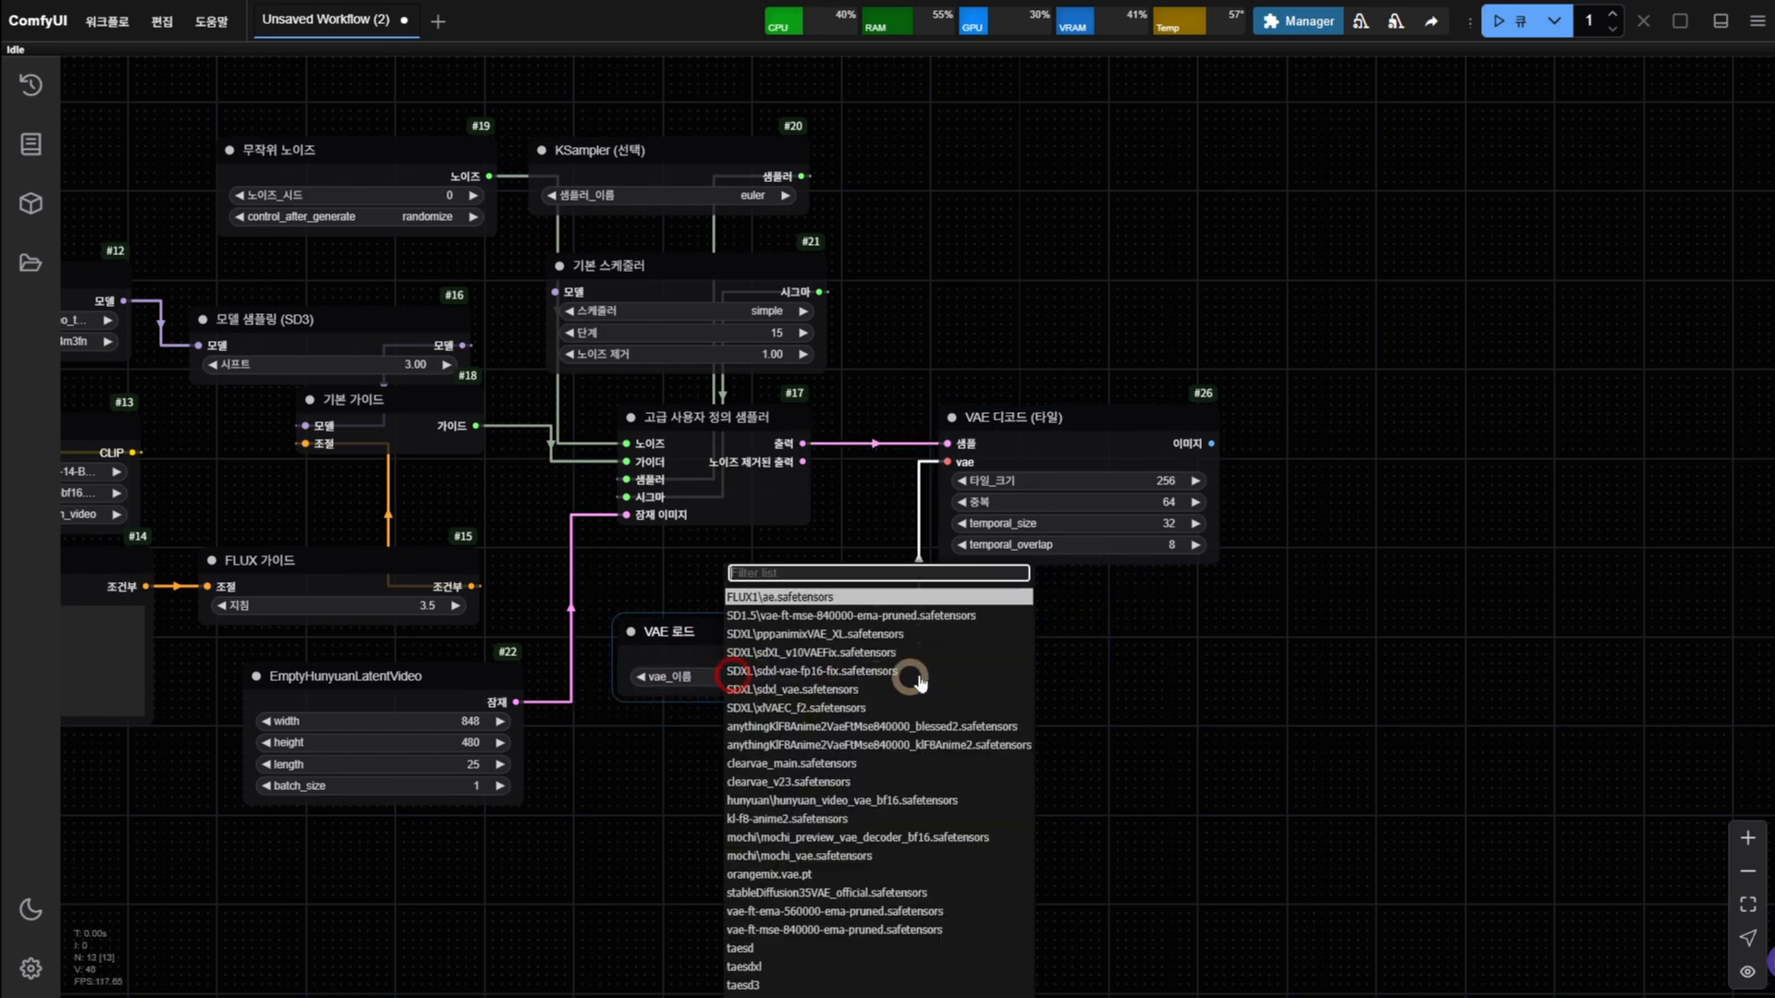
pyautogui.click(820, 787)
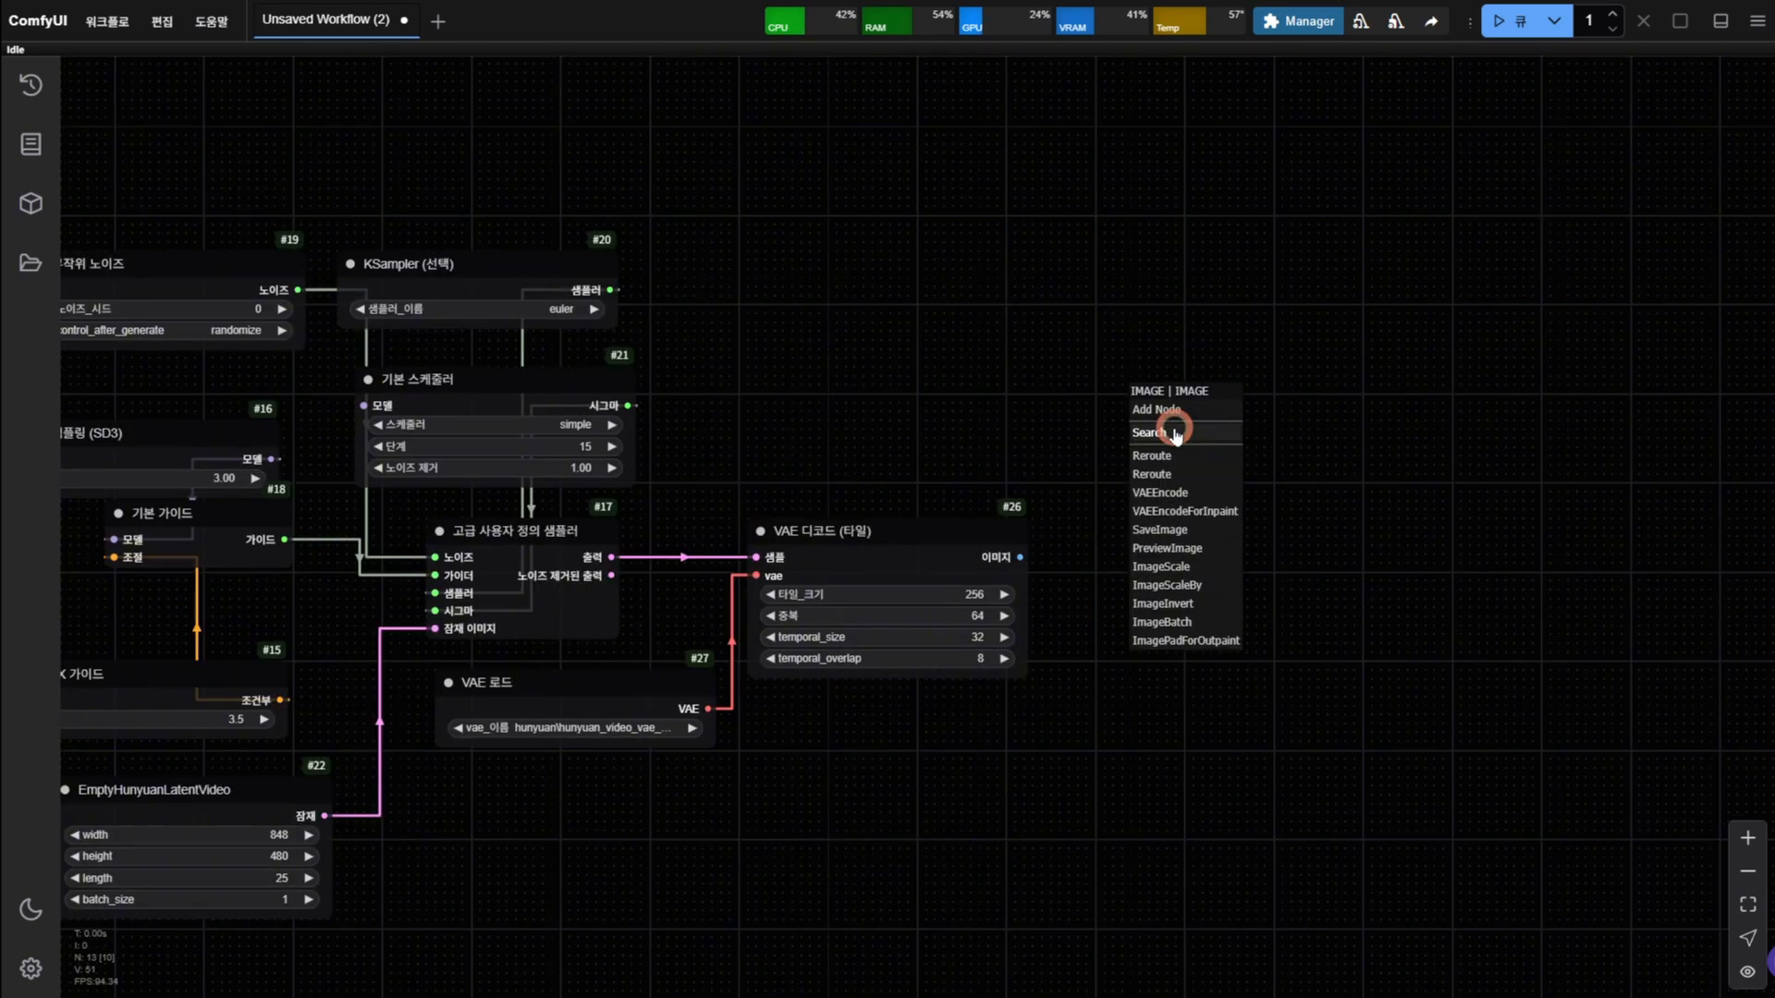
# Add a Video Combine node connected to the tiled VAE decoder's image output and place it to the decoder's right
pyautogui.click(1174, 420)
pyautogui.write('video')
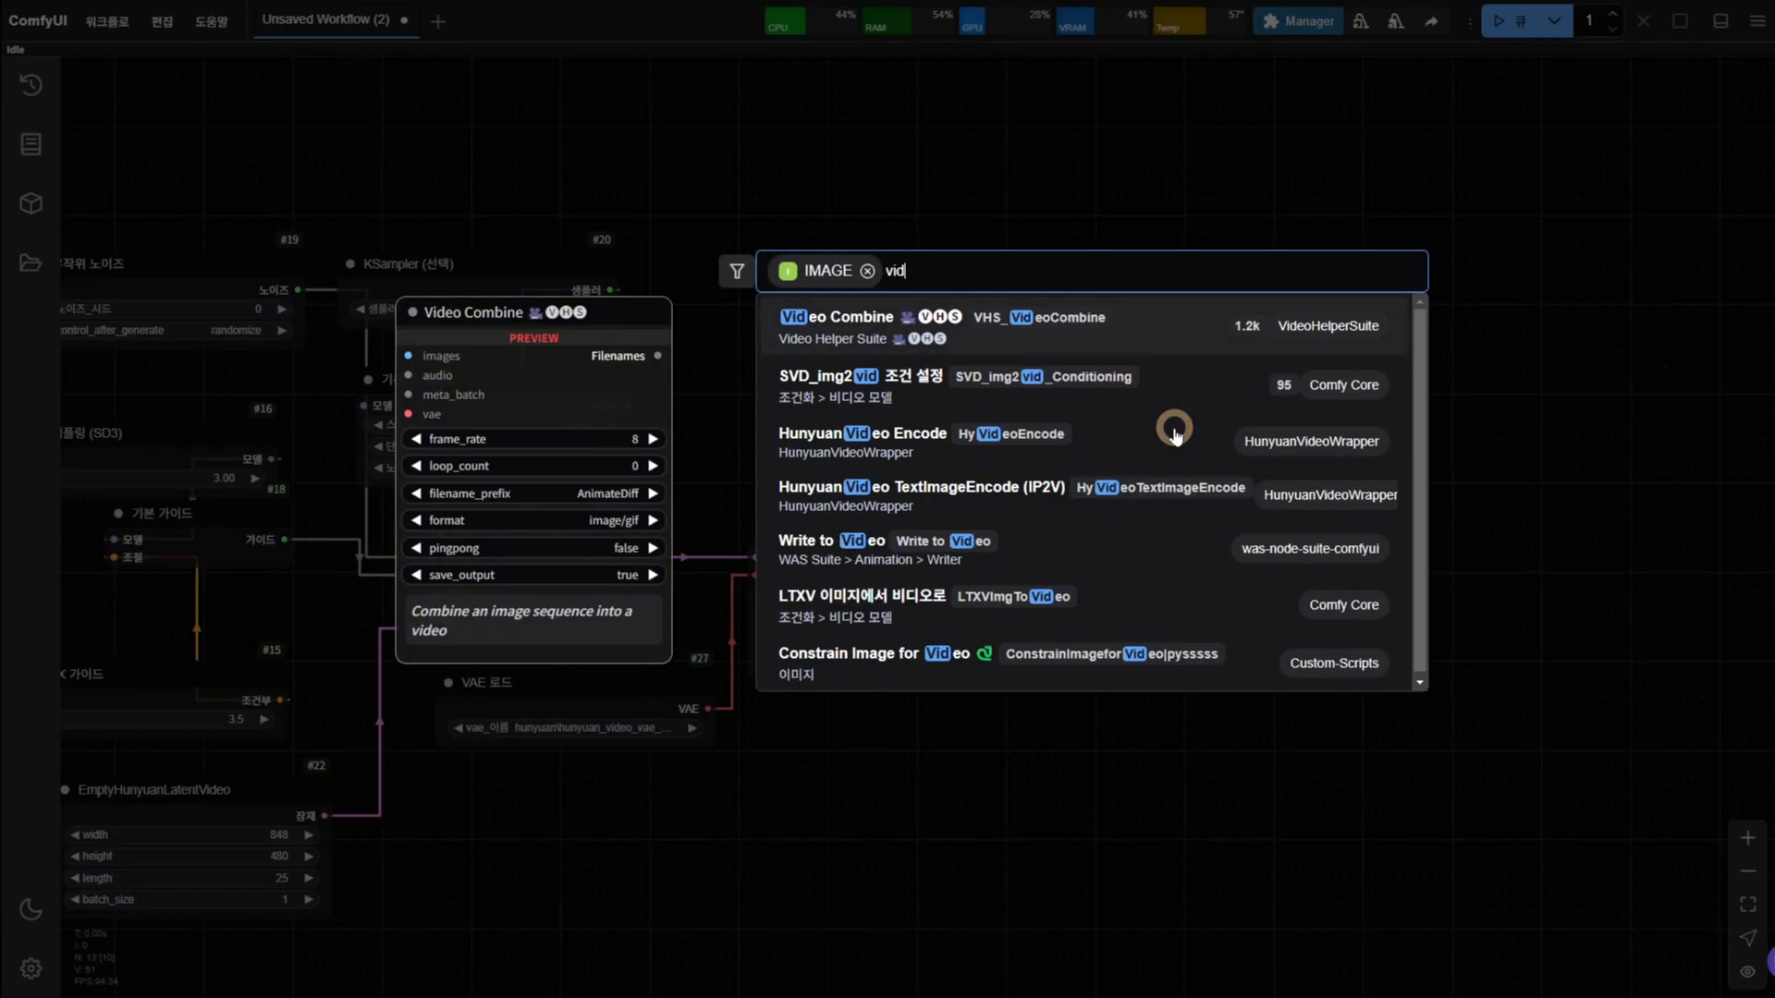
pyautogui.click(1021, 335)
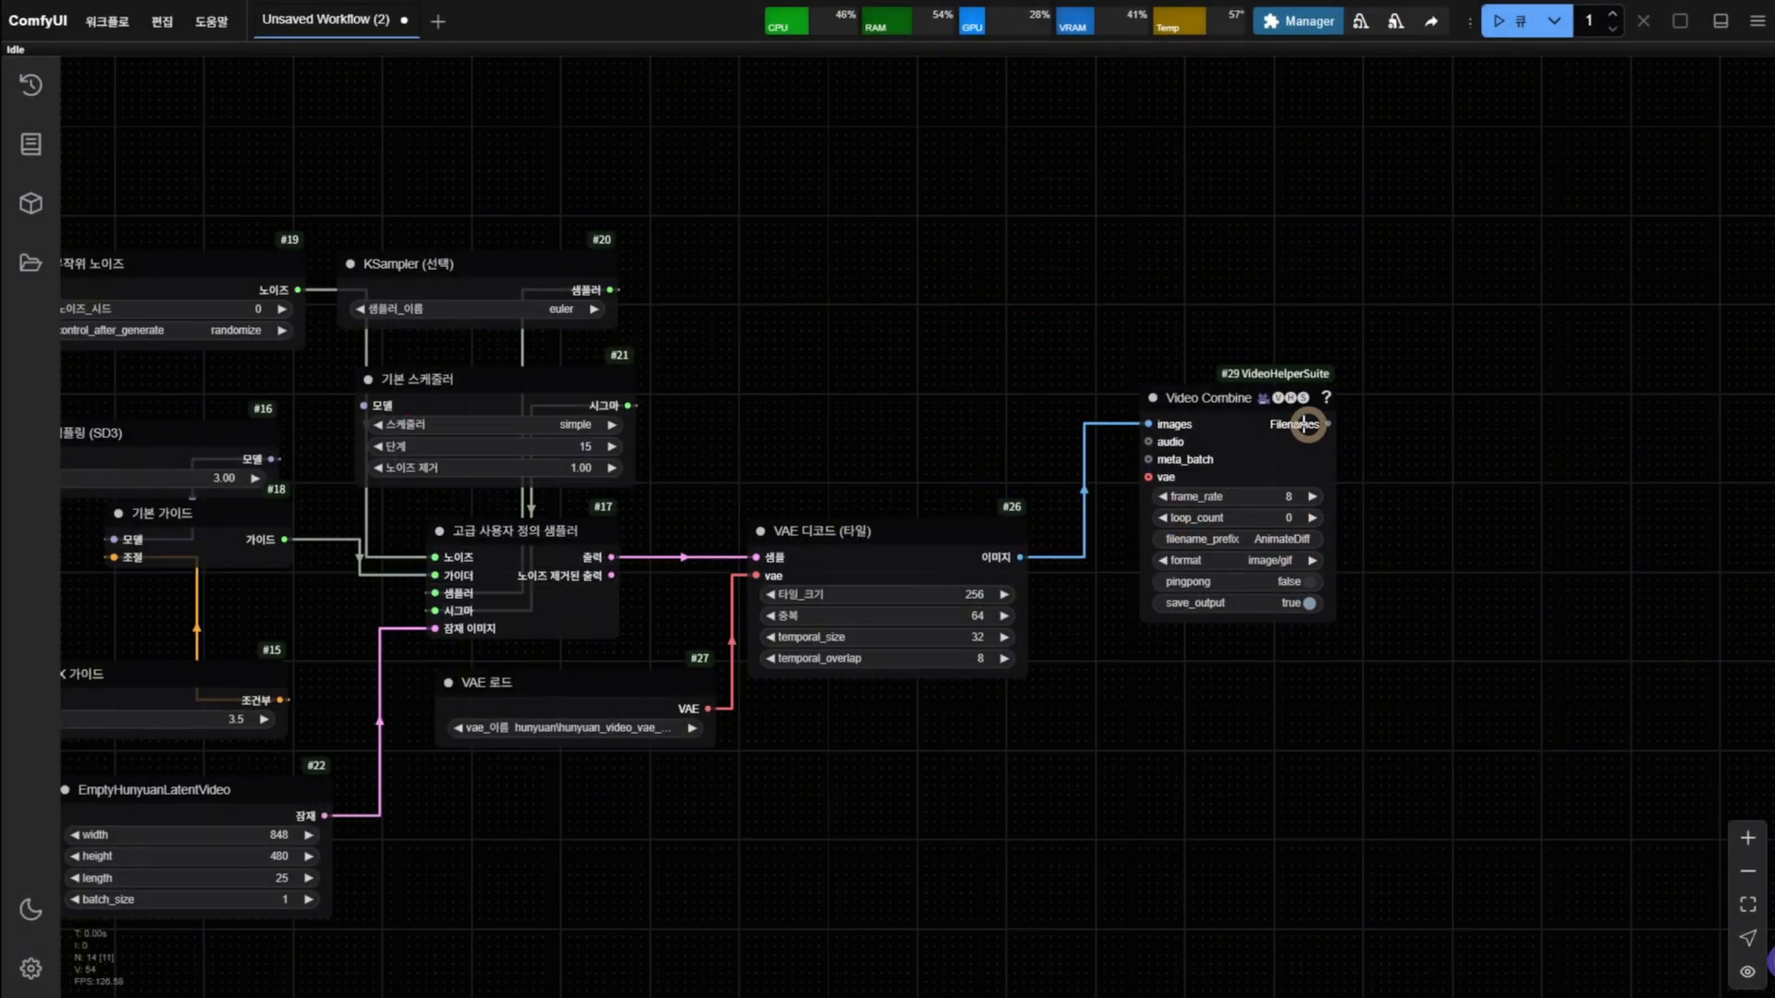
pyautogui.moveTo(1237, 400); pyautogui.dragTo(1200, 452)
# Connect the SD3 model sampling output to the BasicScheduler's model input and arrange the Video Combine node beneath the raised tiled VAE decoder
pyautogui.moveTo(883, 529); pyautogui.dragTo(825, 208)
pyautogui.moveTo(862, 516); pyautogui.dragTo(971, 522)
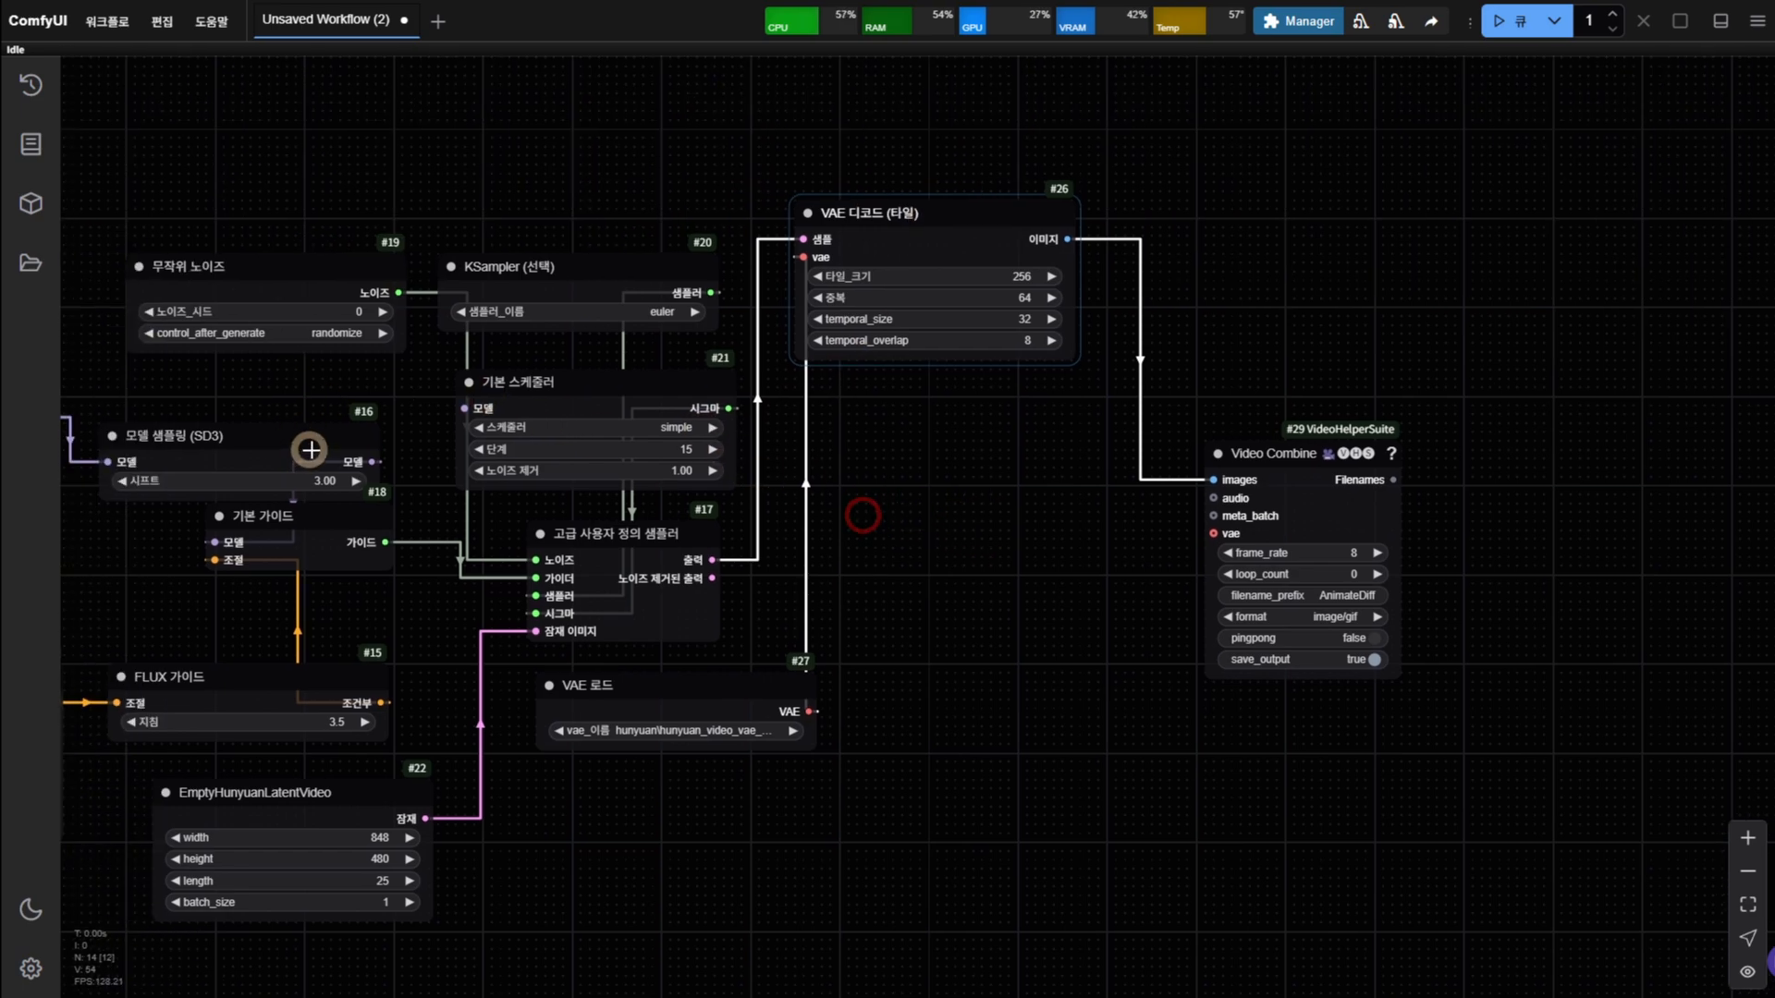
pyautogui.moveTo(372, 461); pyautogui.dragTo(465, 408)
pyautogui.moveTo(1096, 578); pyautogui.dragTo(1014, 565)
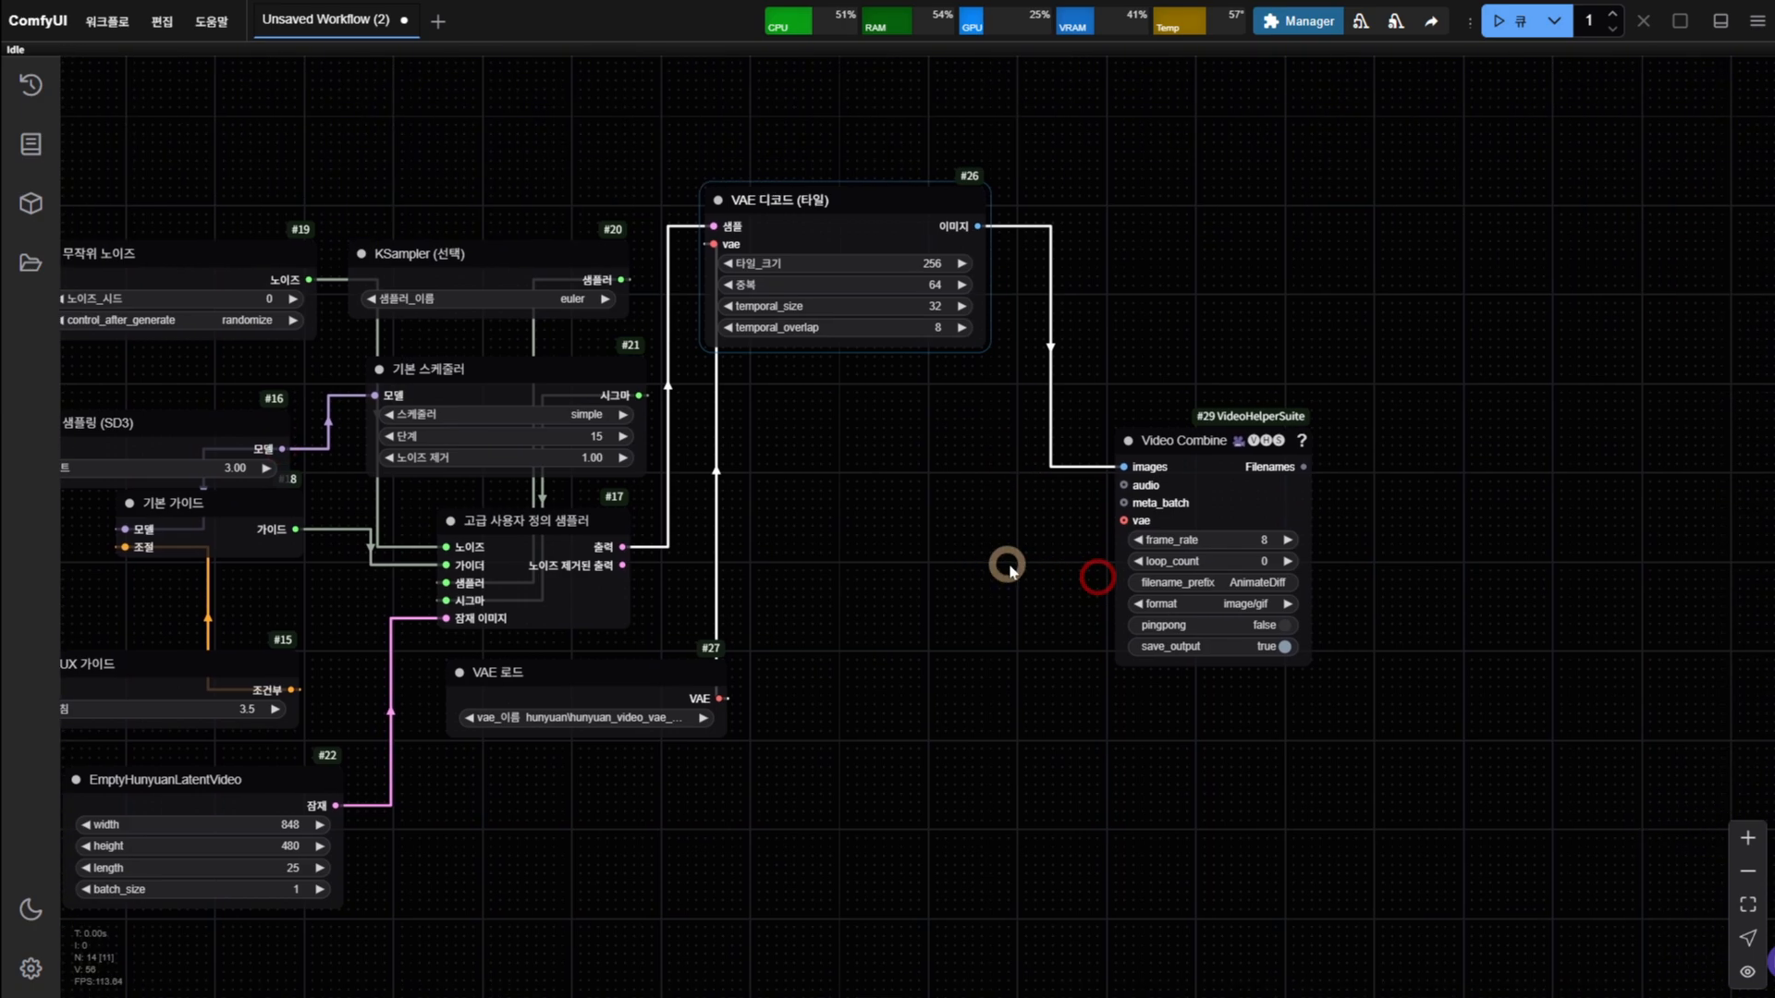
pyautogui.moveTo(1189, 445); pyautogui.dragTo(953, 442)
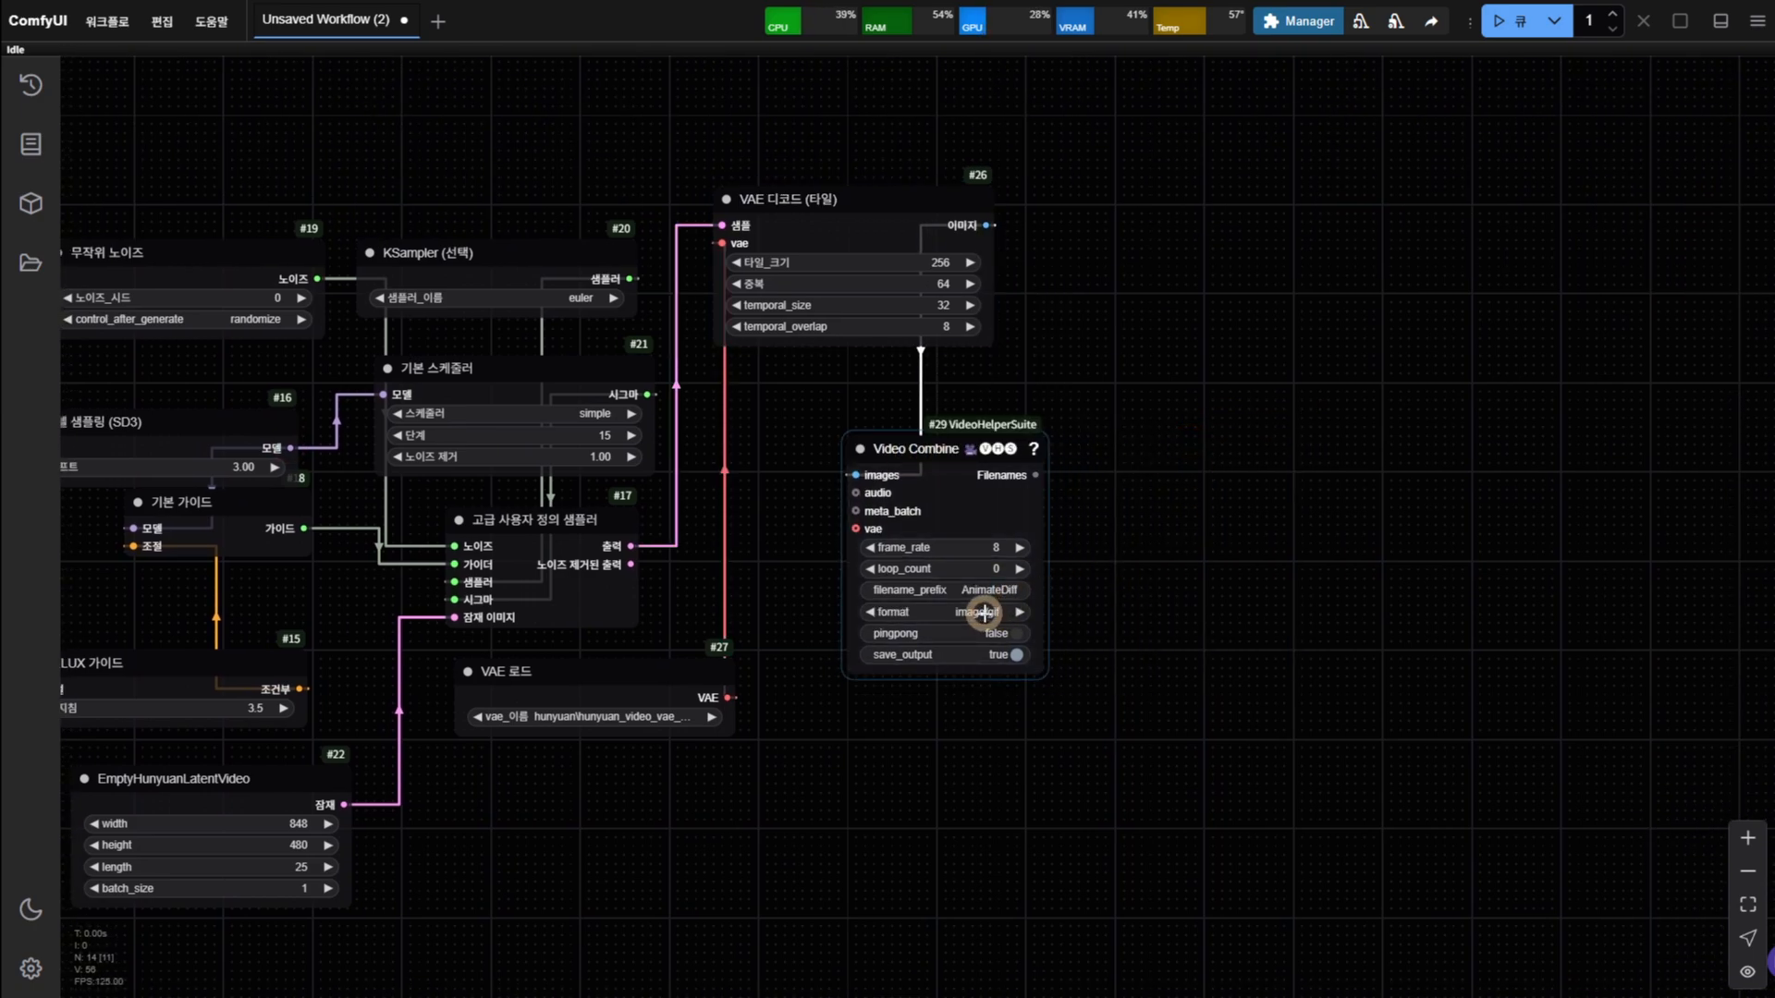
# Set the Video Combine node's format to video/h264-mp4 and its frame rate to 24
pyautogui.click(983, 612)
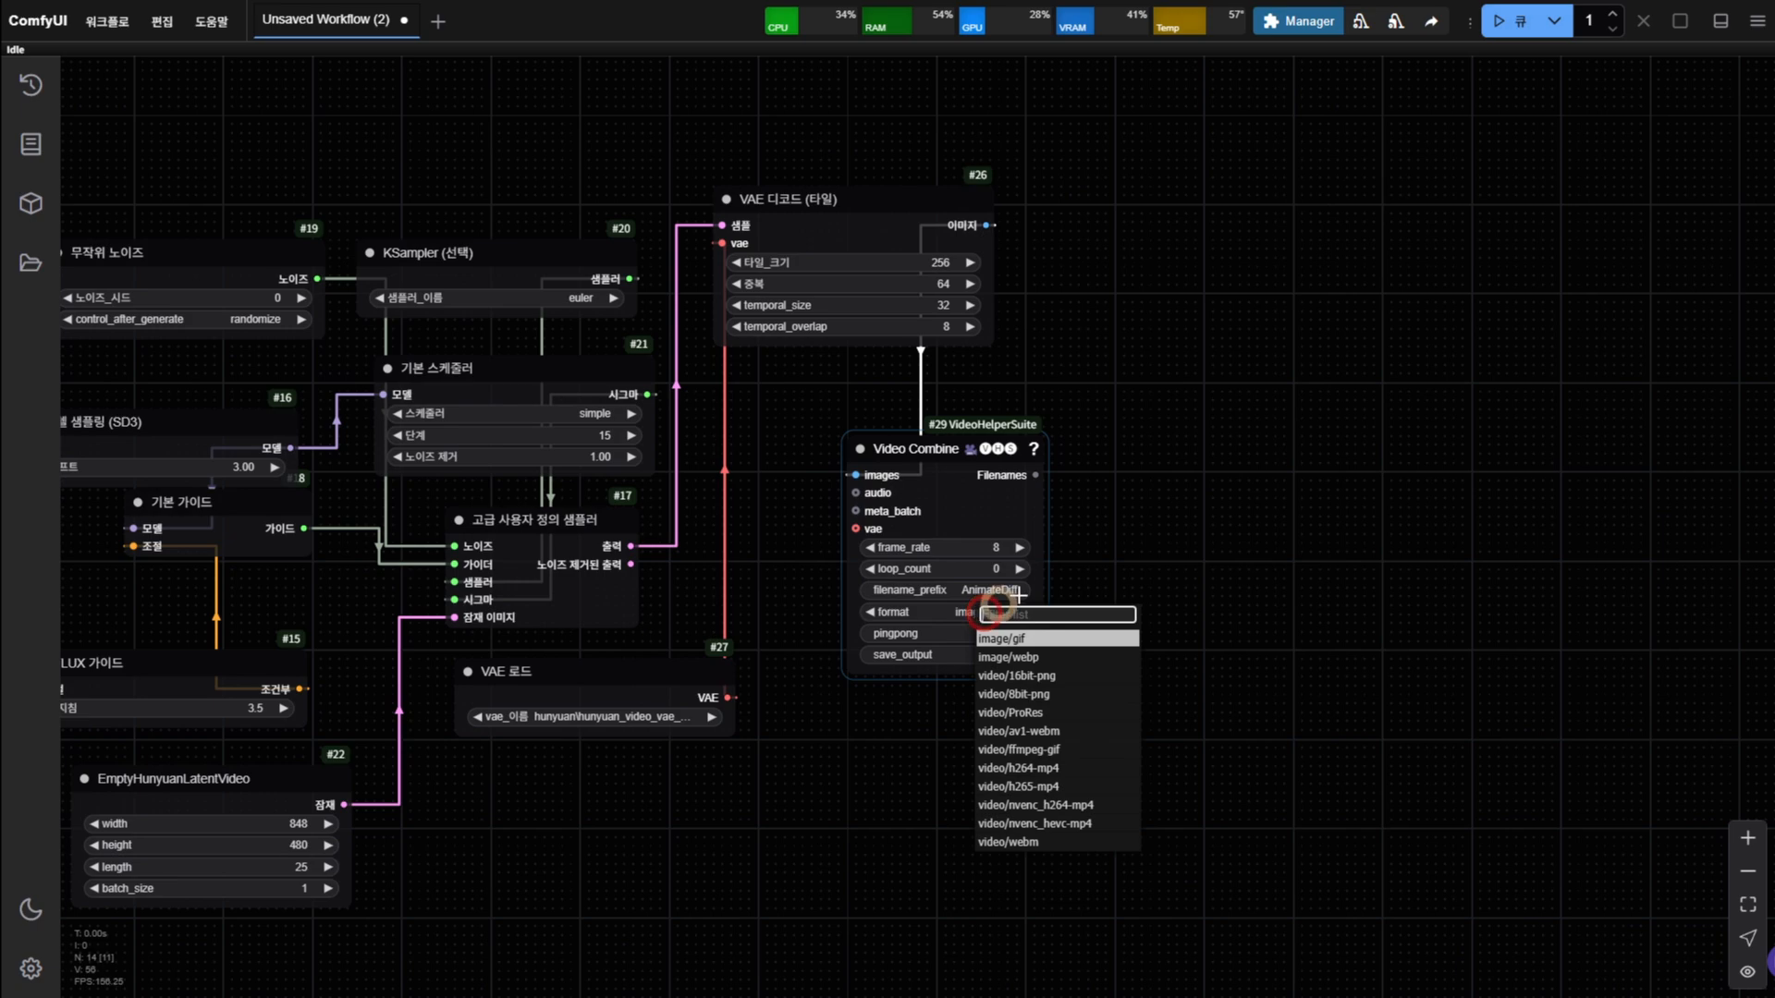
pyautogui.click(1097, 769)
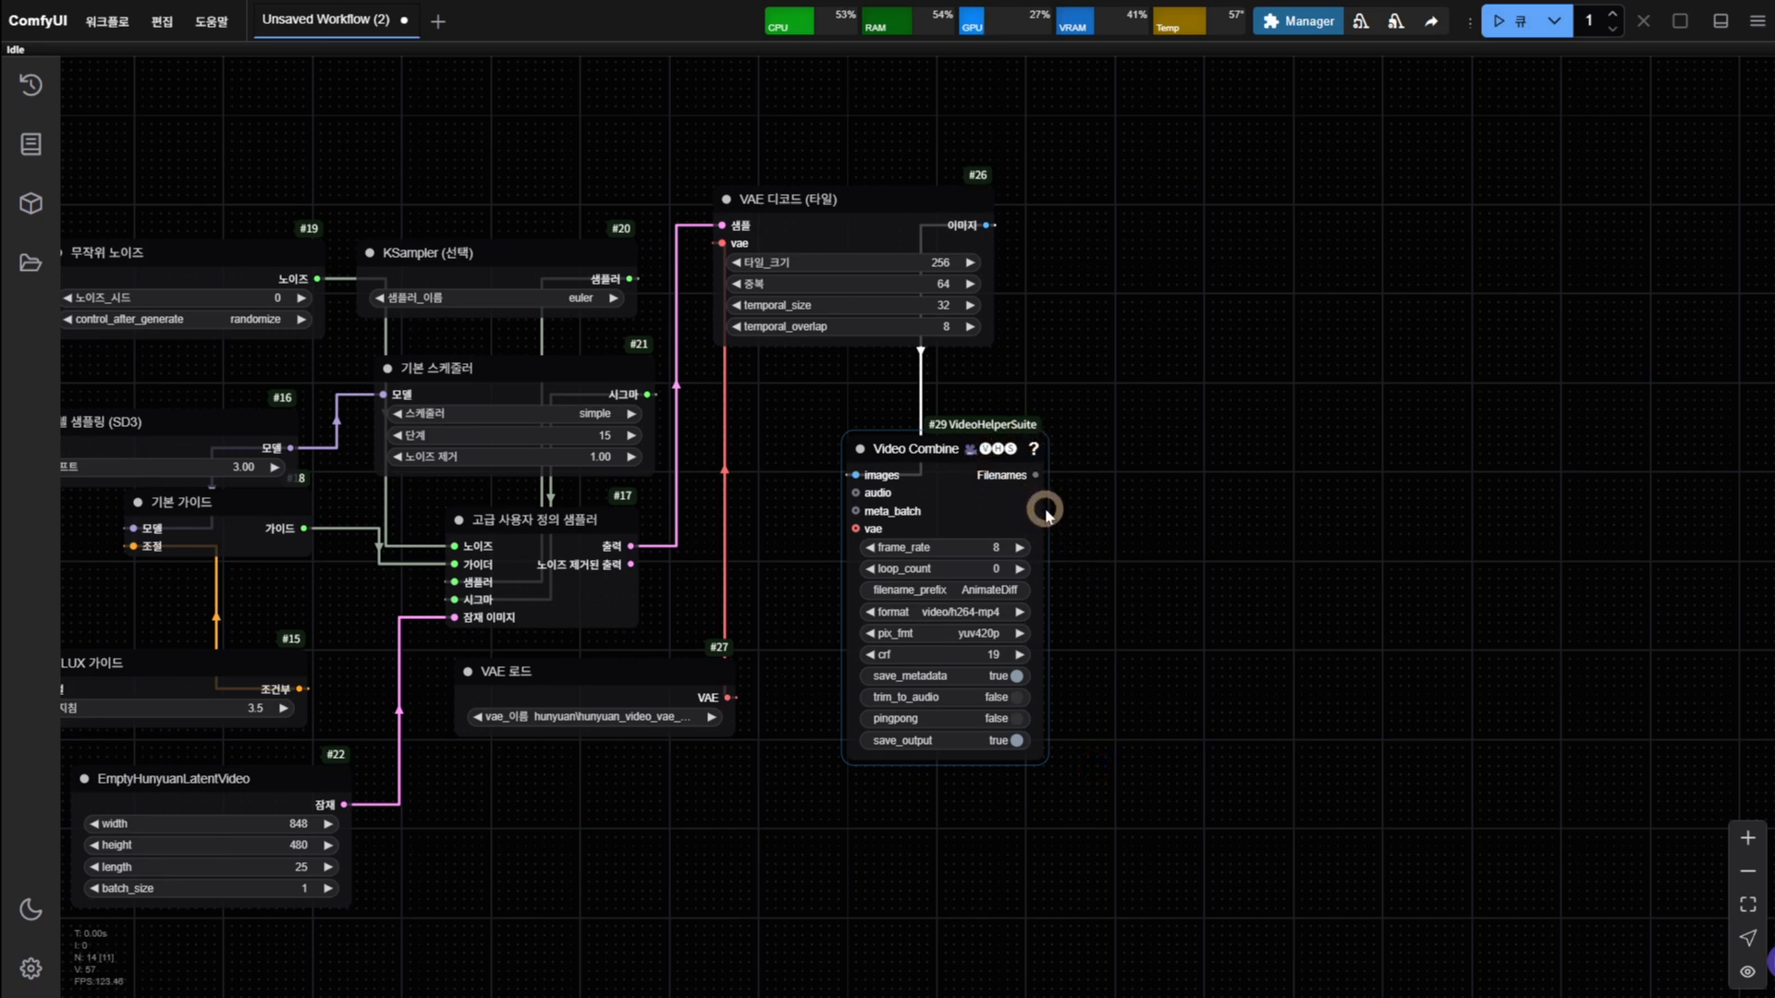
pyautogui.click(996, 547)
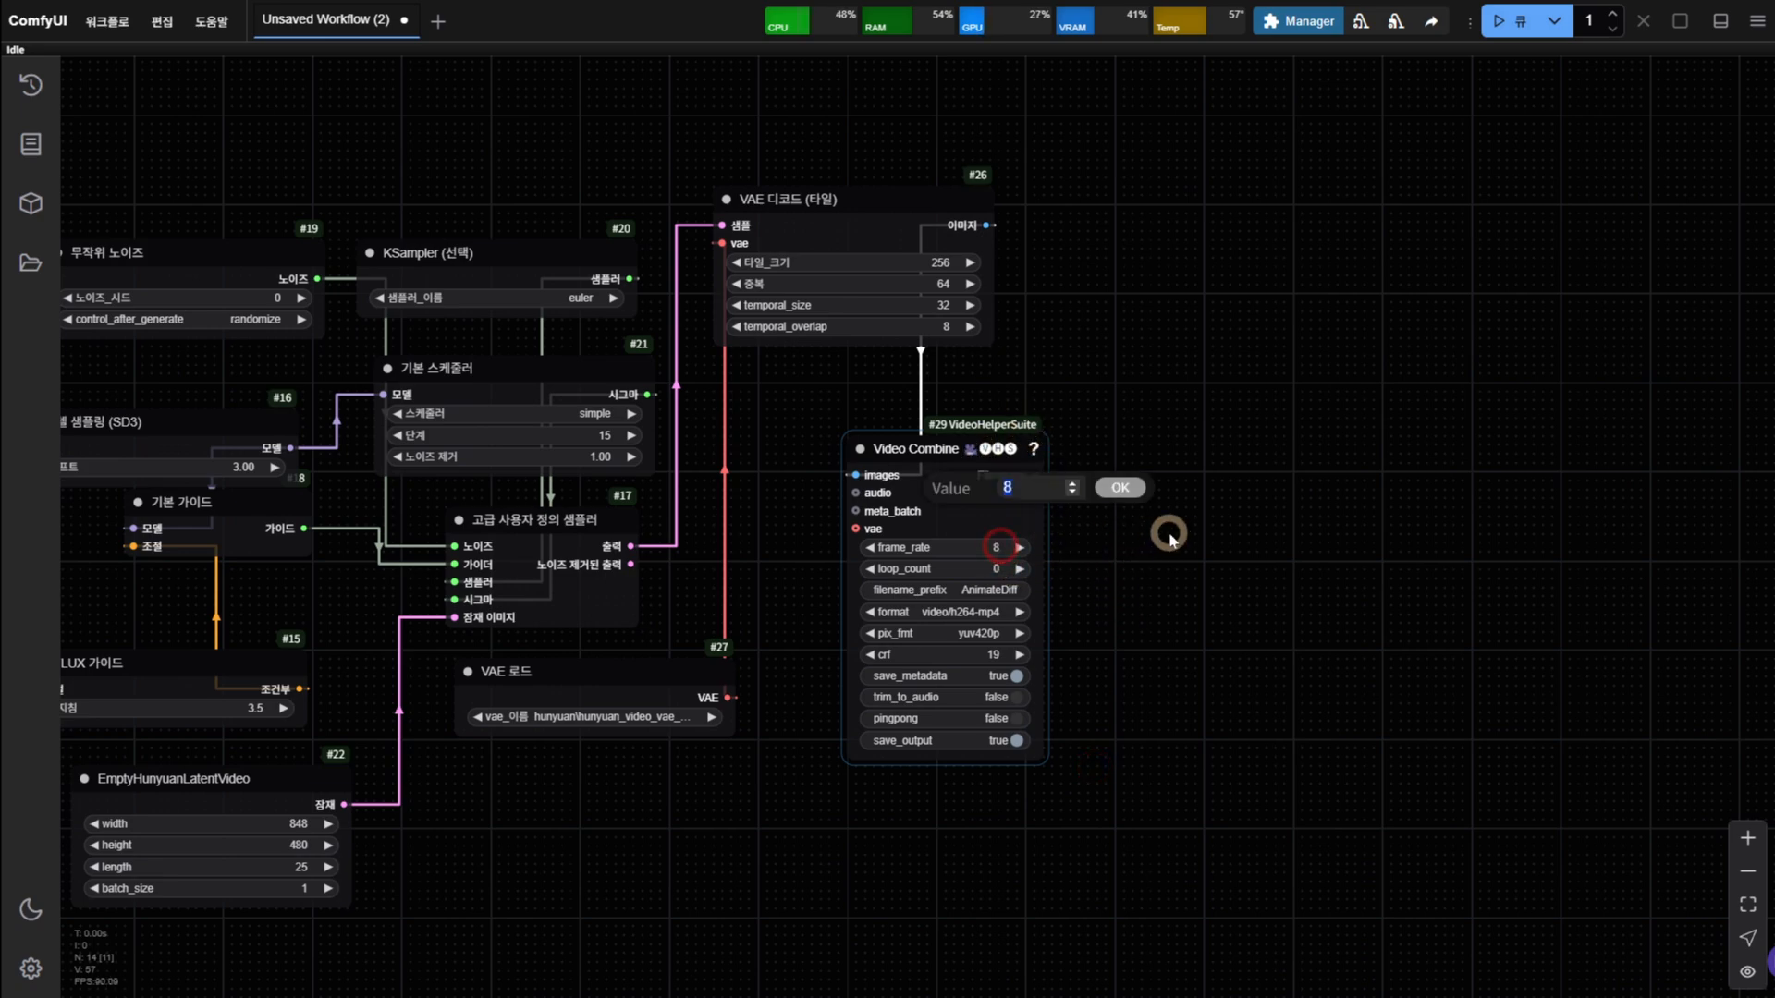
pyautogui.press('Return')
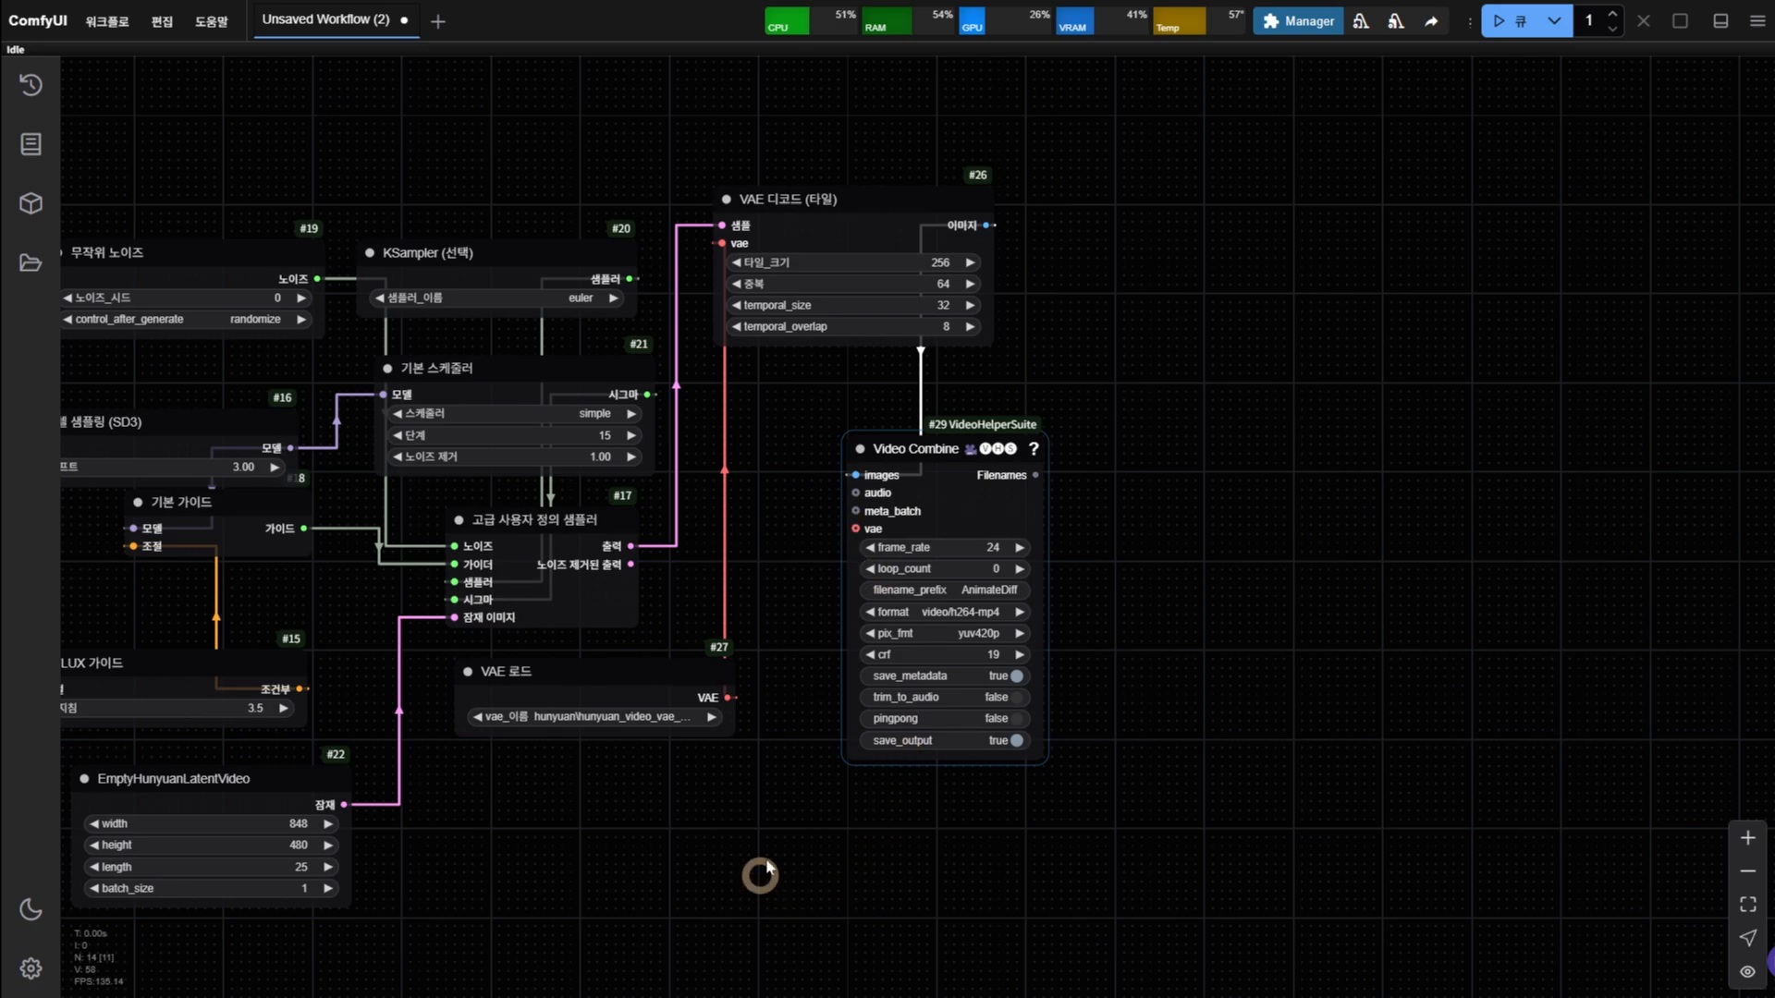
# Re-enter 256 as the tile size of the tiled VAE decoder
pyautogui.click(926, 263)
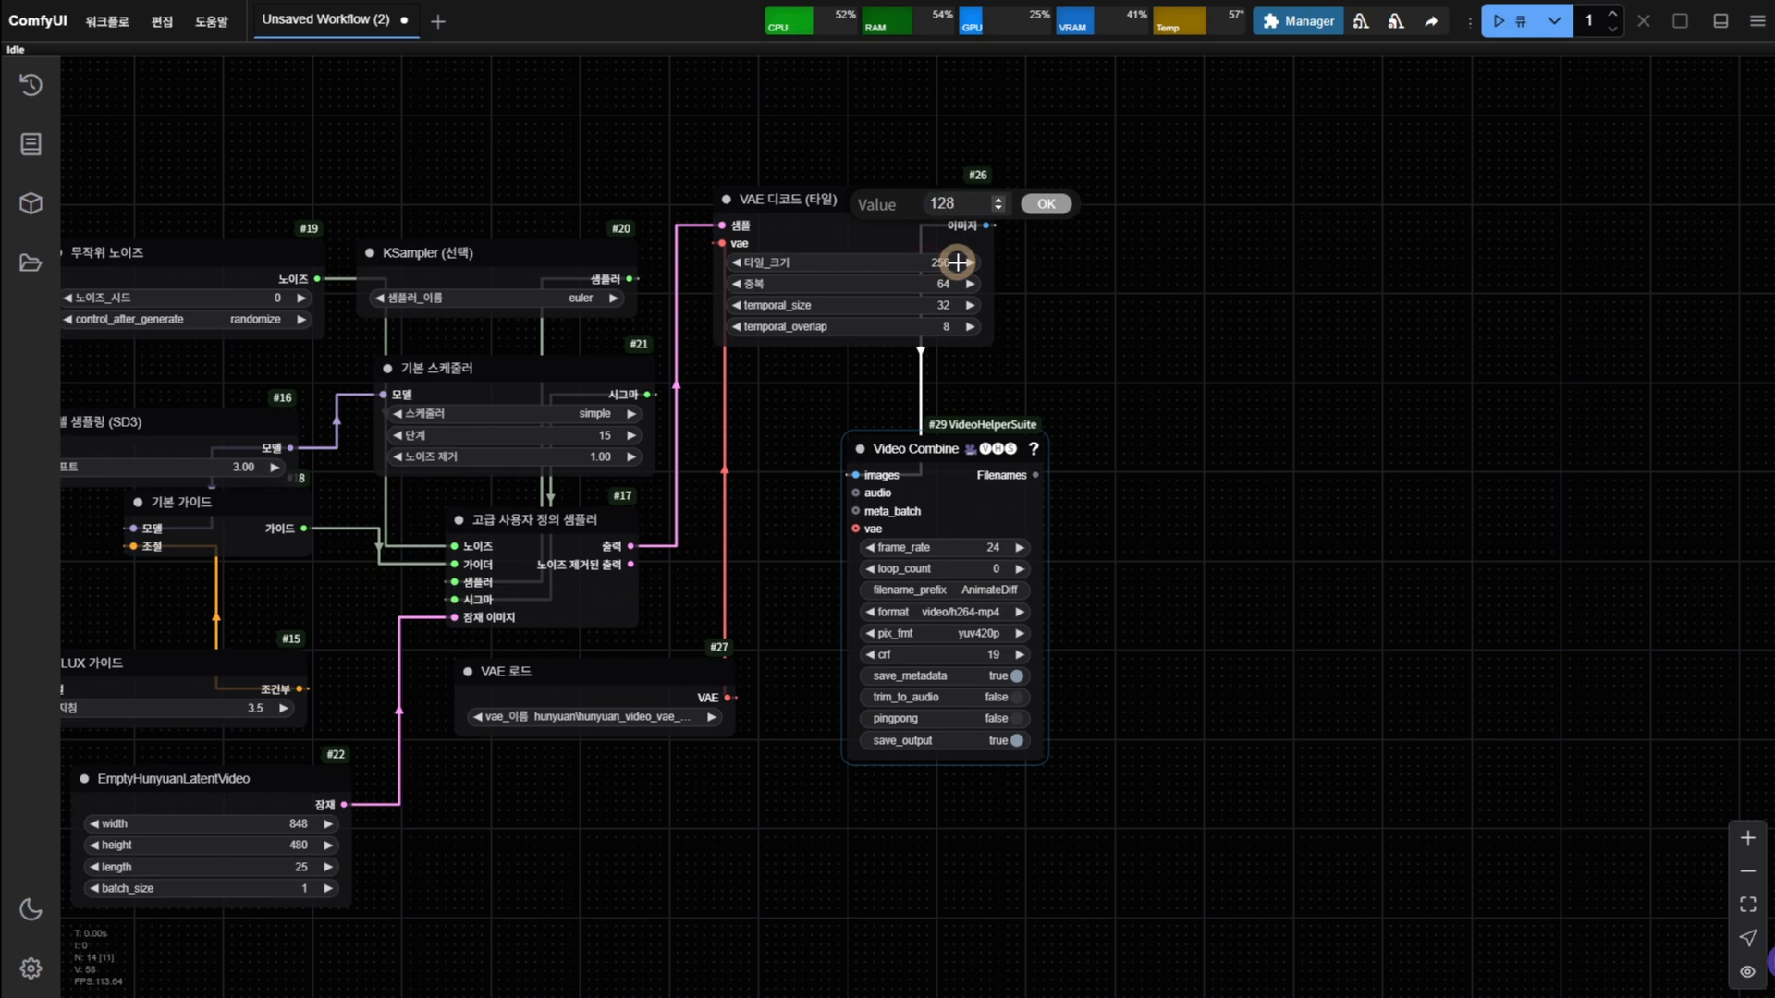
pyautogui.write('256')
pyautogui.press('Return')
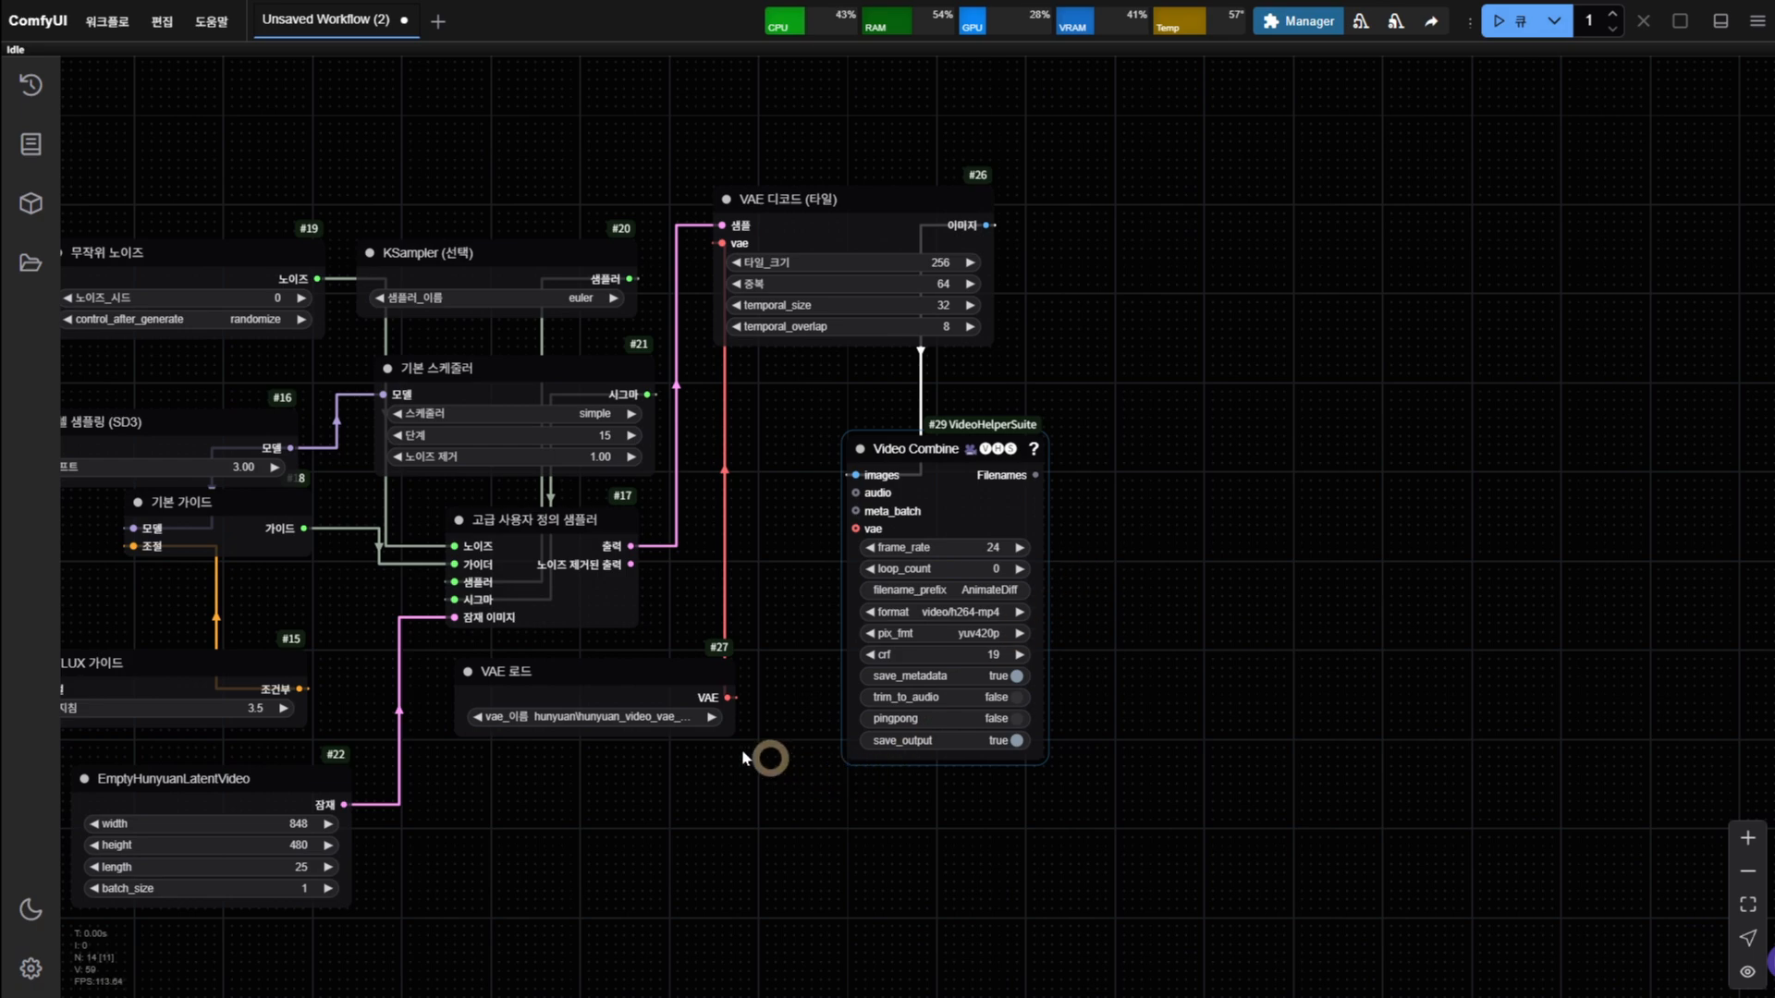
# Review the Video Combine node's available output formats, keep video/h264-mp4, and look over the whole node graph
pyautogui.moveTo(703, 761); pyautogui.dragTo(700, 760)
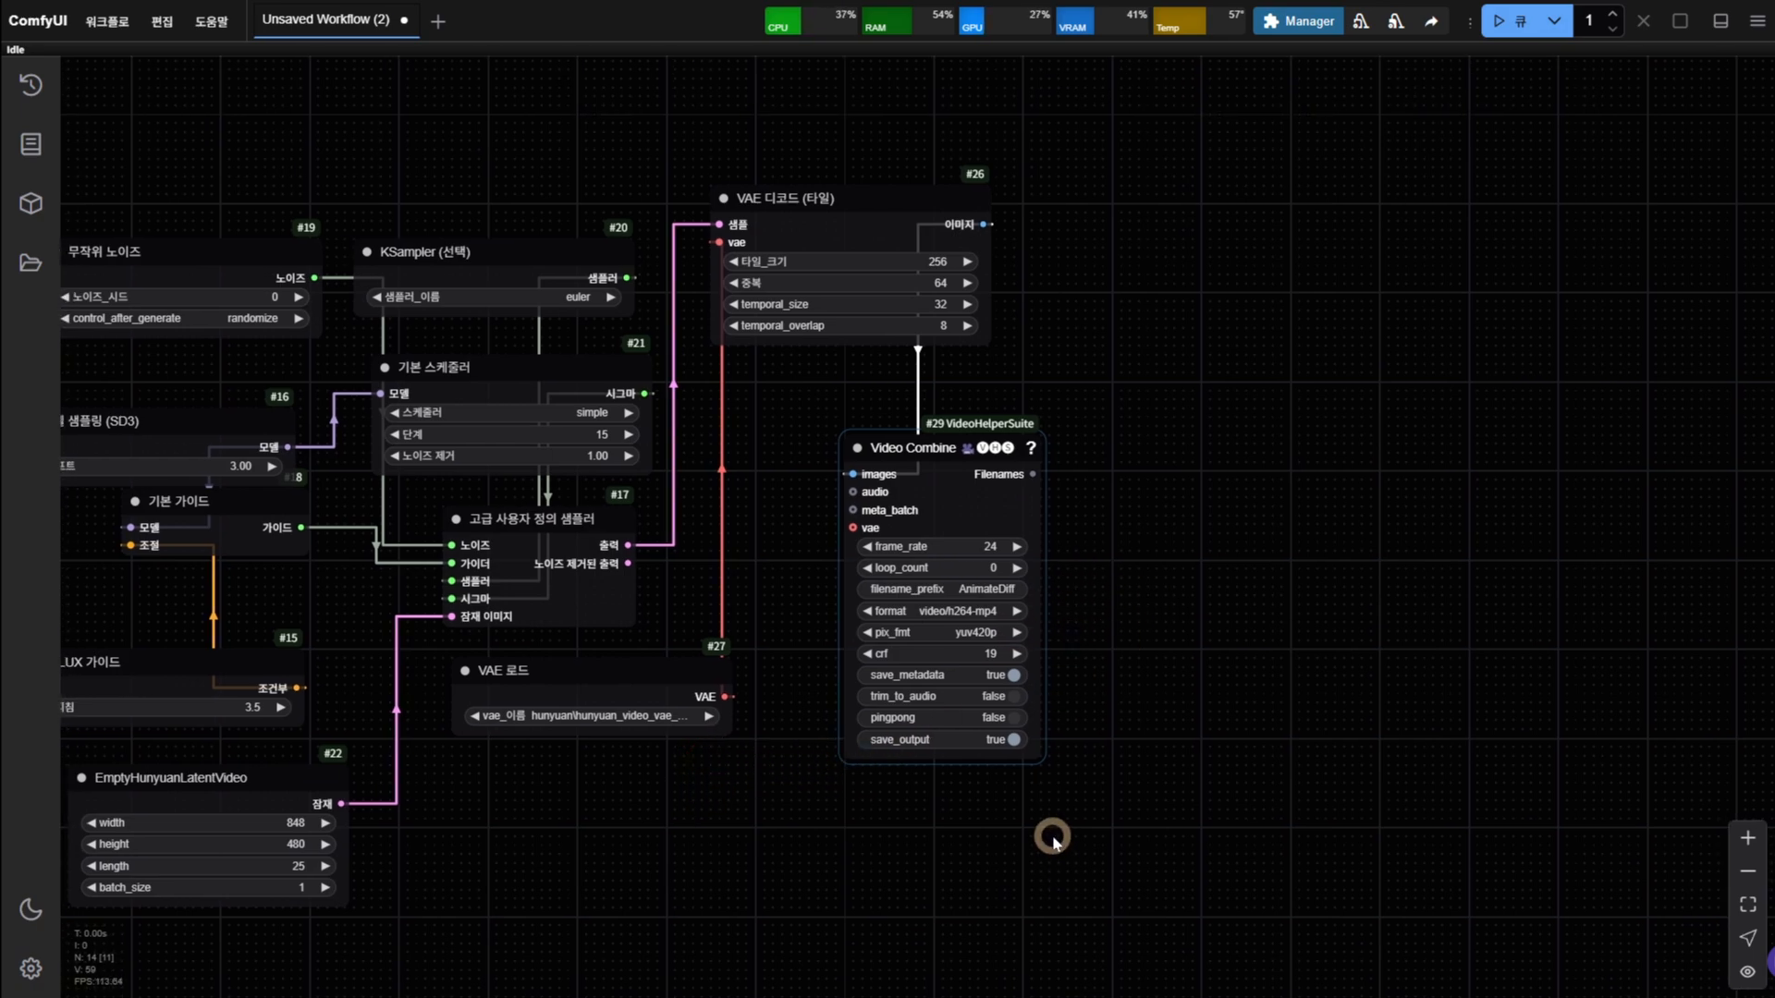
pyautogui.click(888, 608)
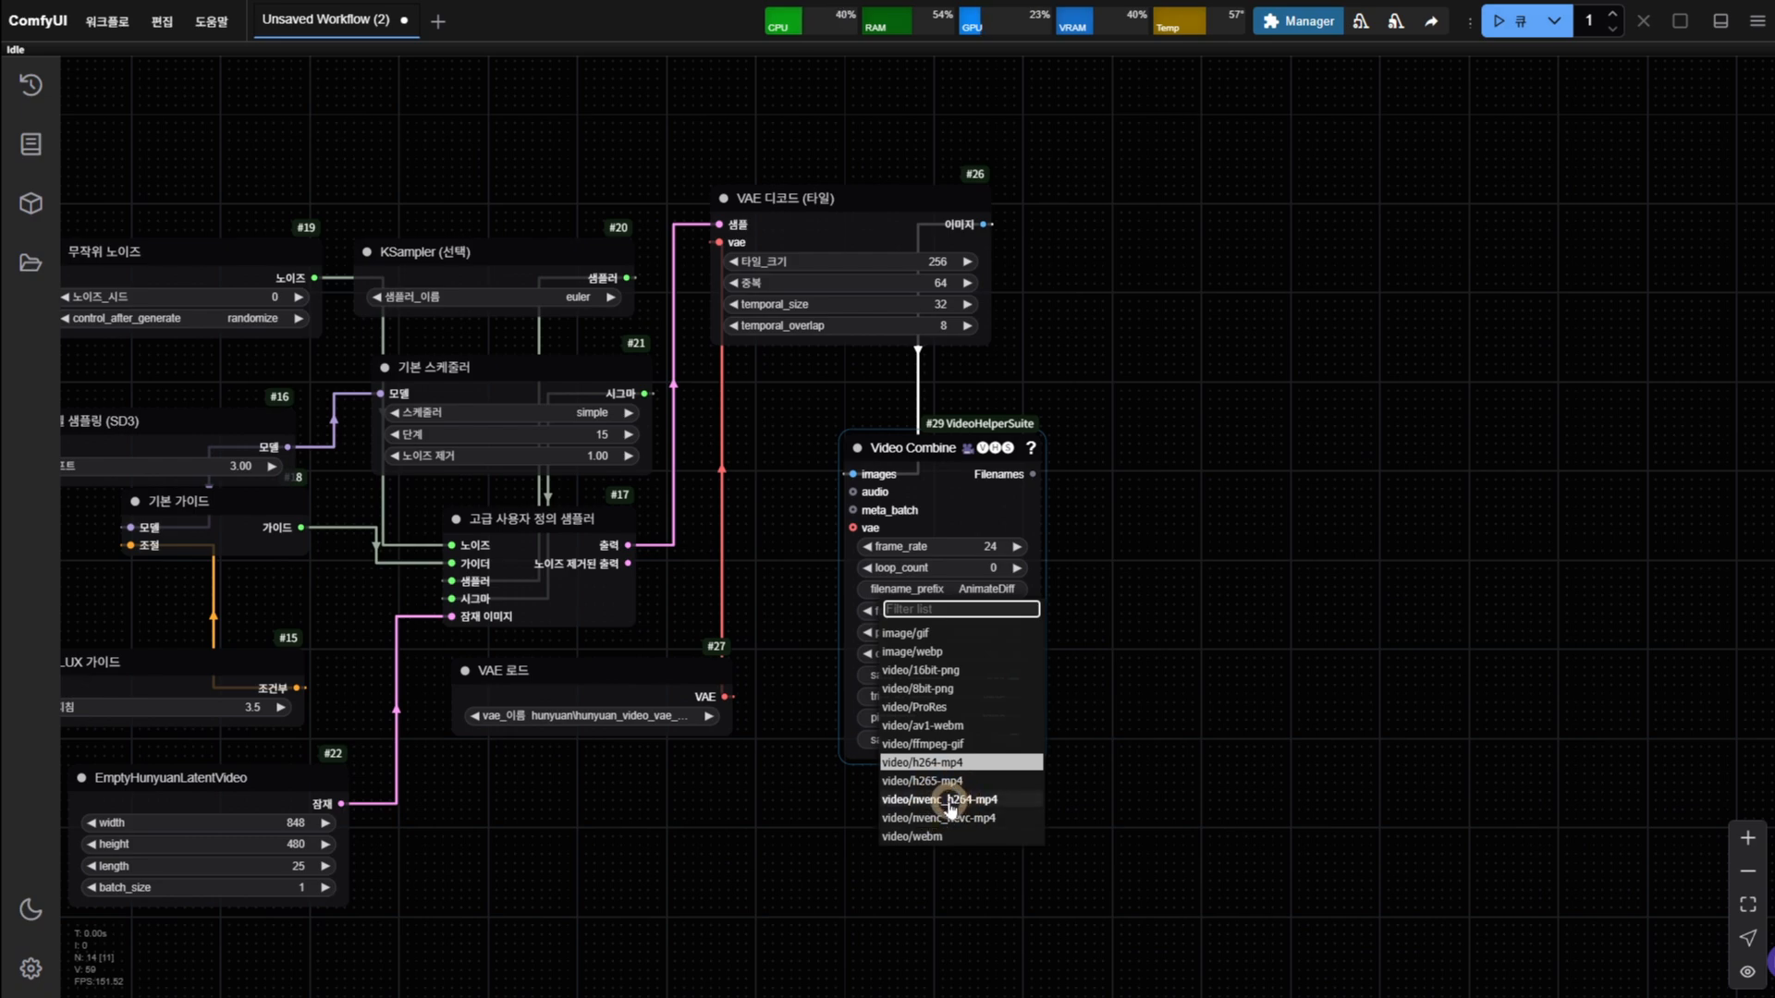
pyautogui.click(978, 763)
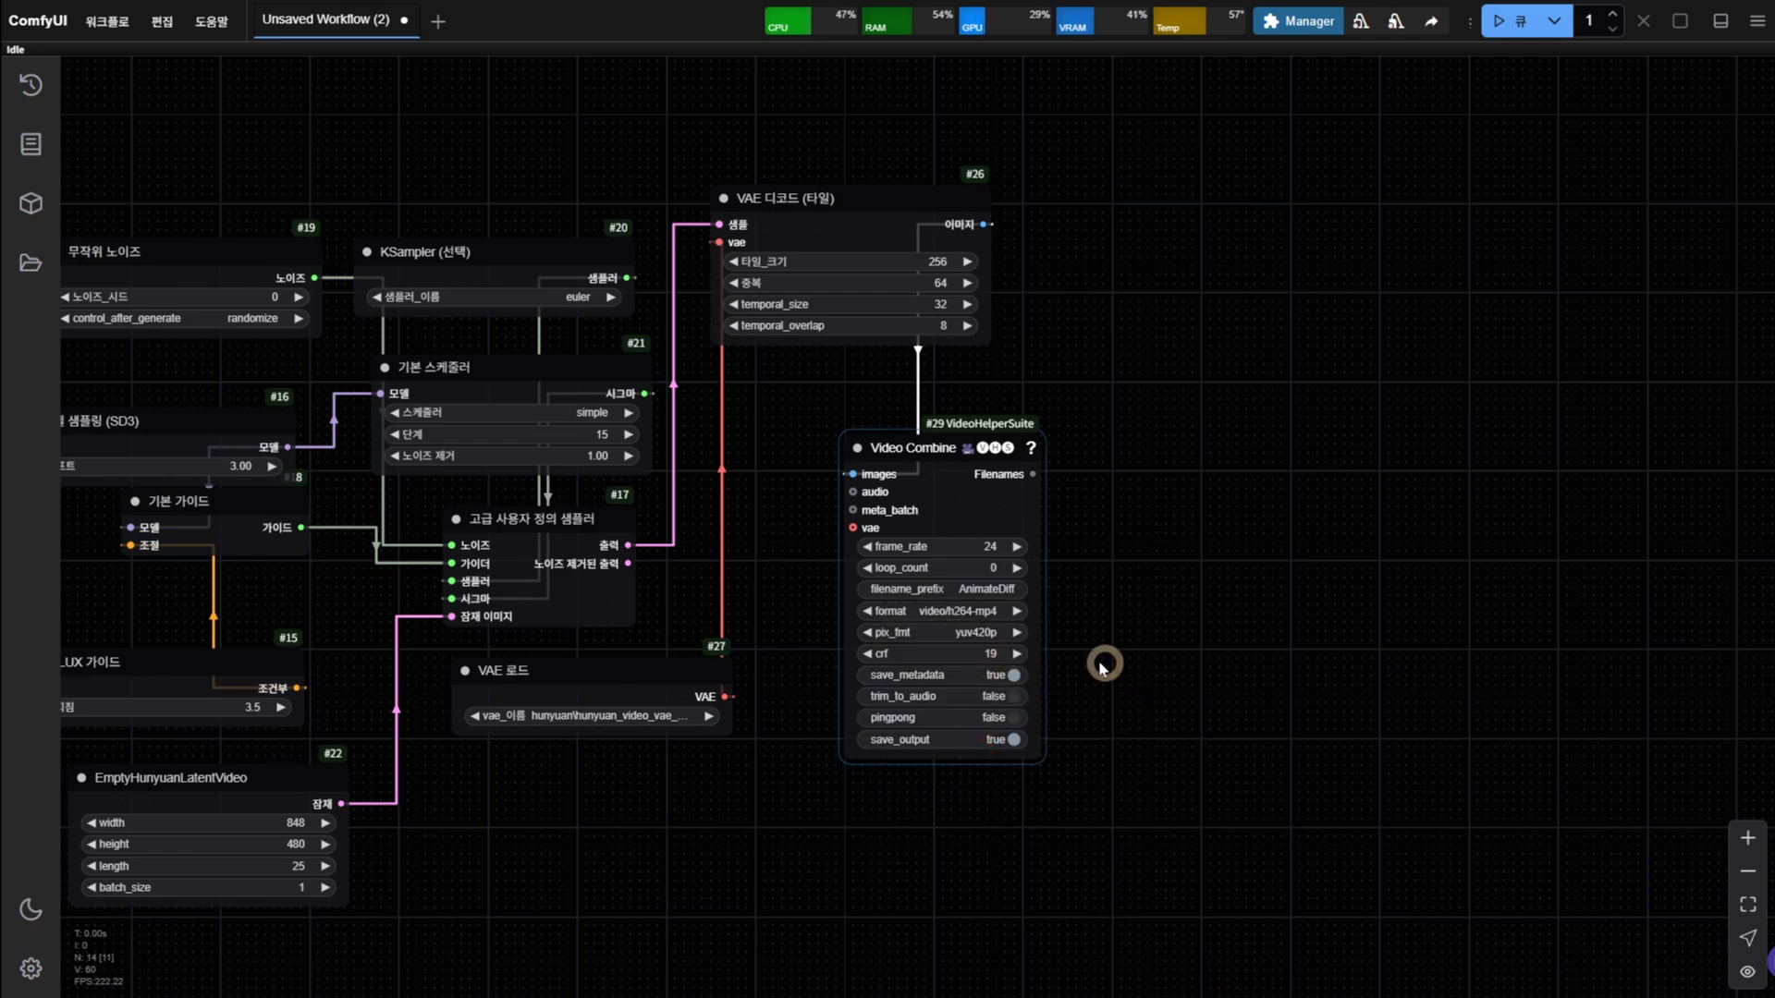
pyautogui.moveTo(641, 823); pyautogui.dragTo(1121, 818)
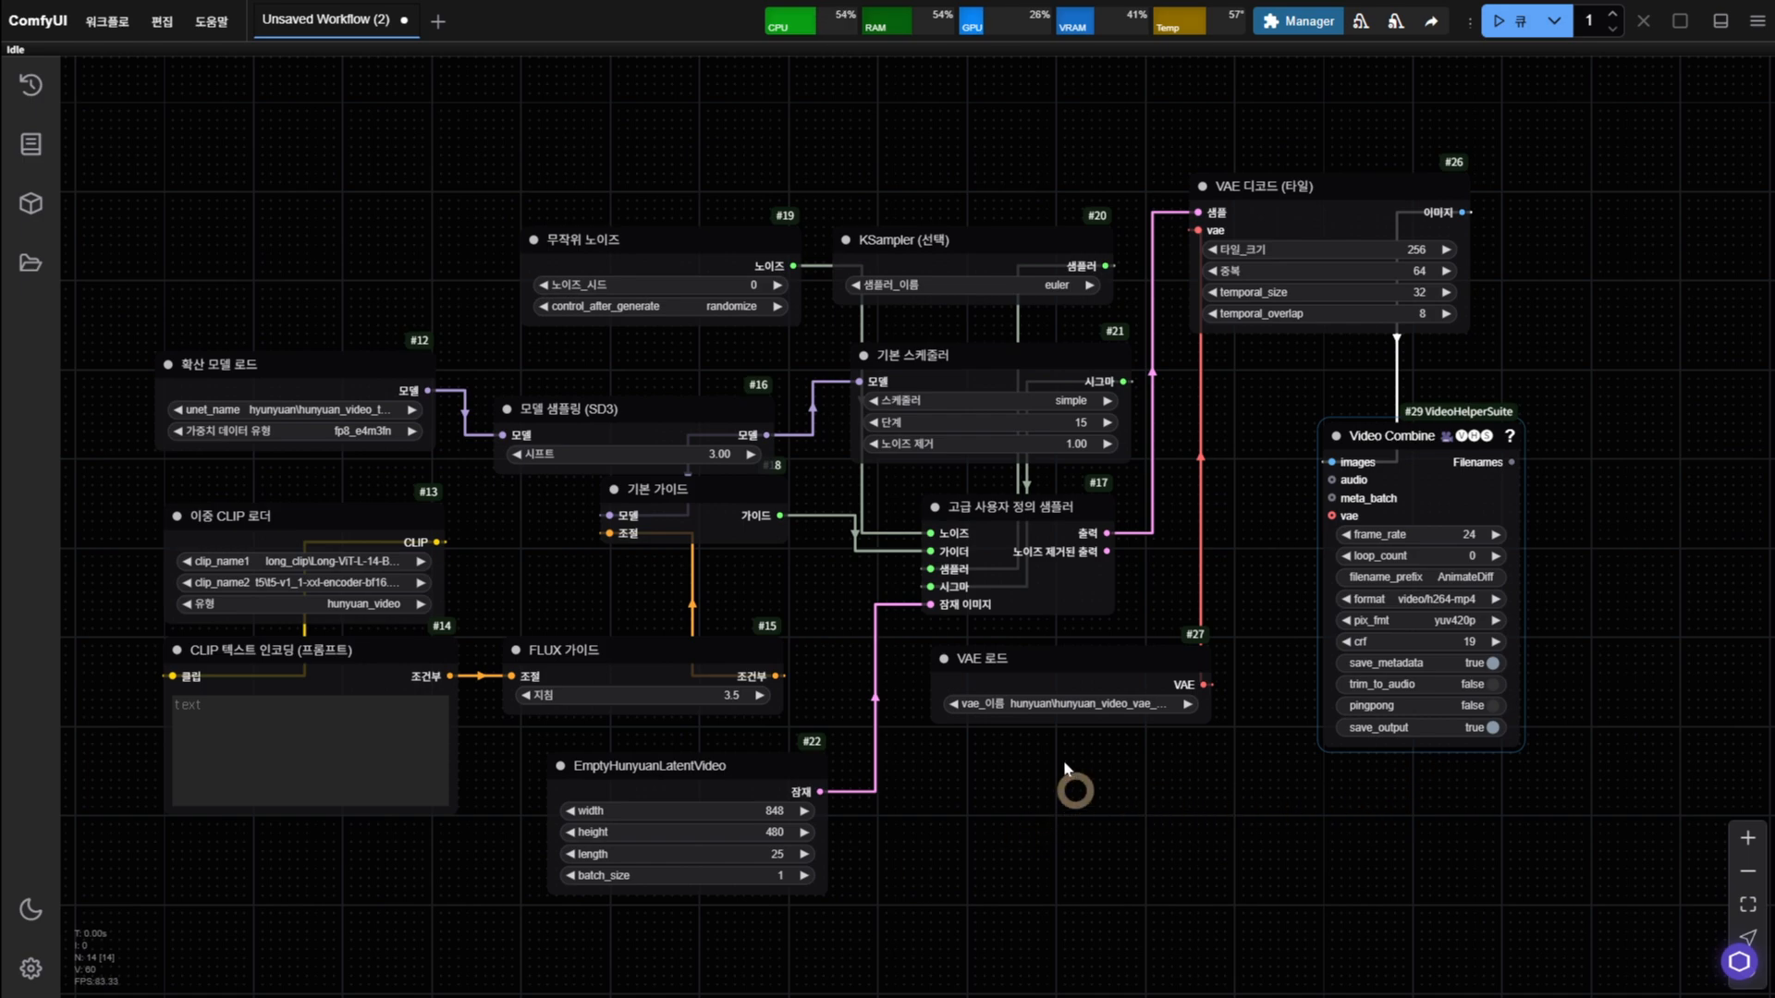
pyautogui.moveTo(1062, 771); pyautogui.dragTo(1114, 677)
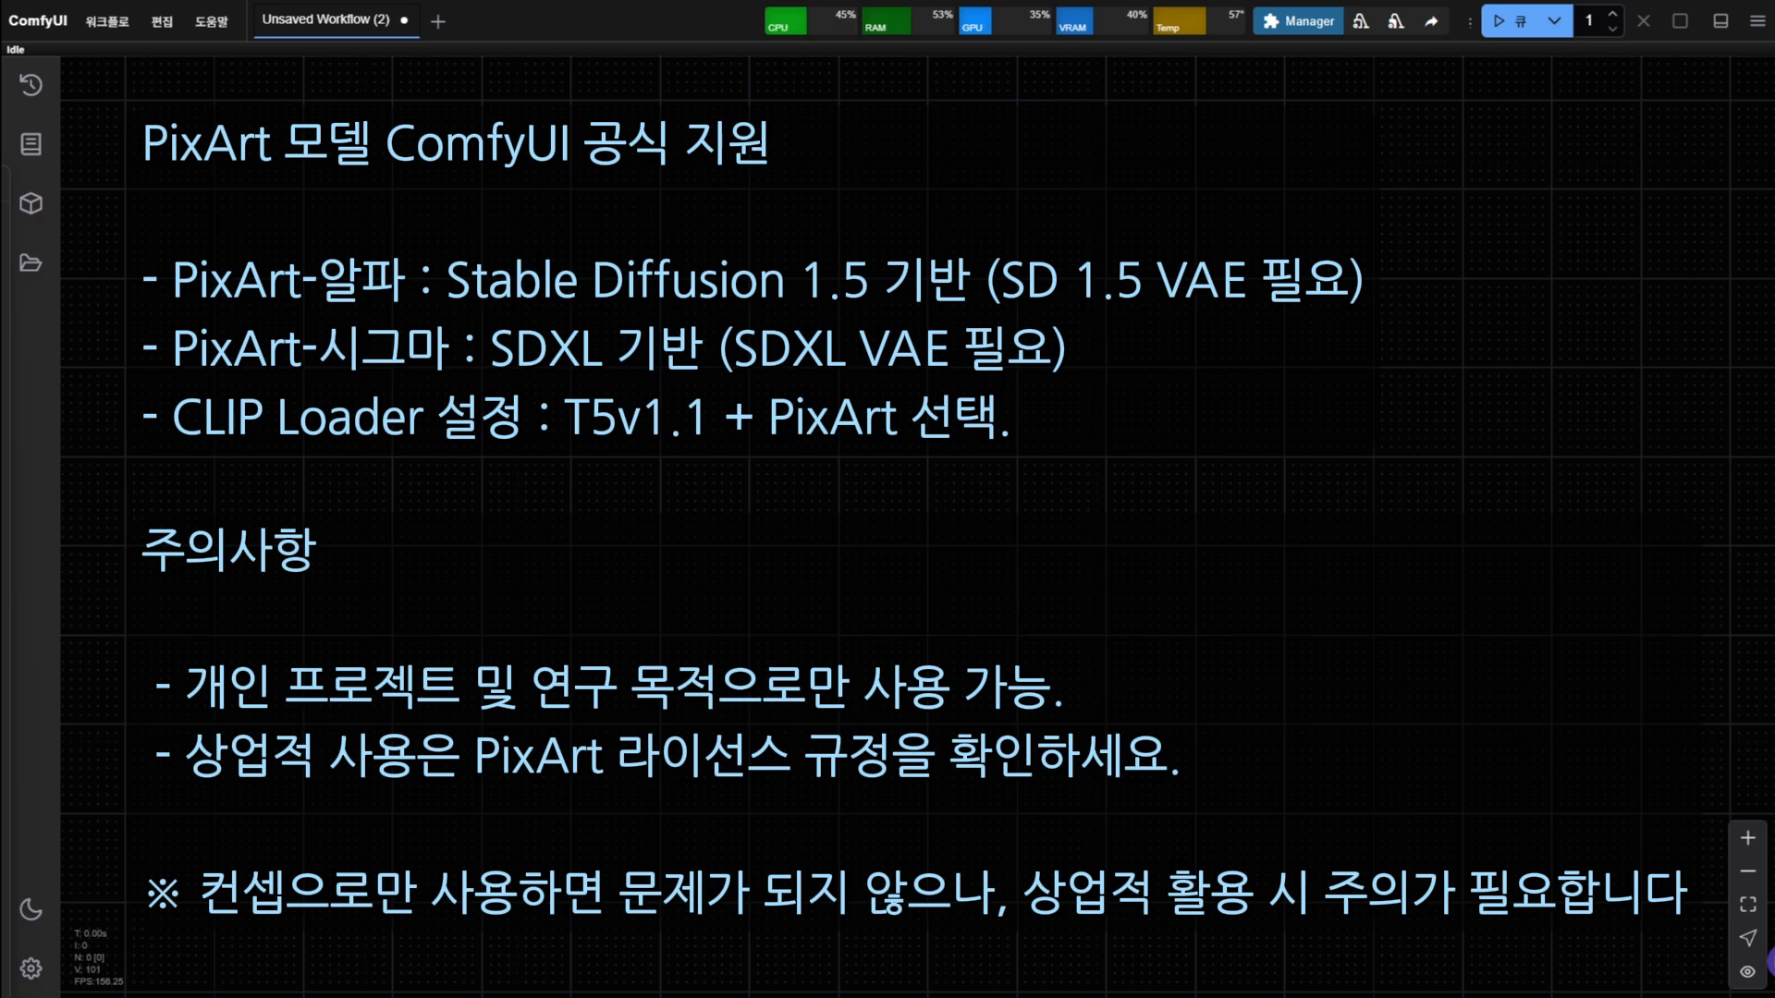
# Add a UNETLoader diffusion model node to the empty canvas for the PixArt workflow
pyautogui.doubleClick(538, 325)
pyautogui.write('une')
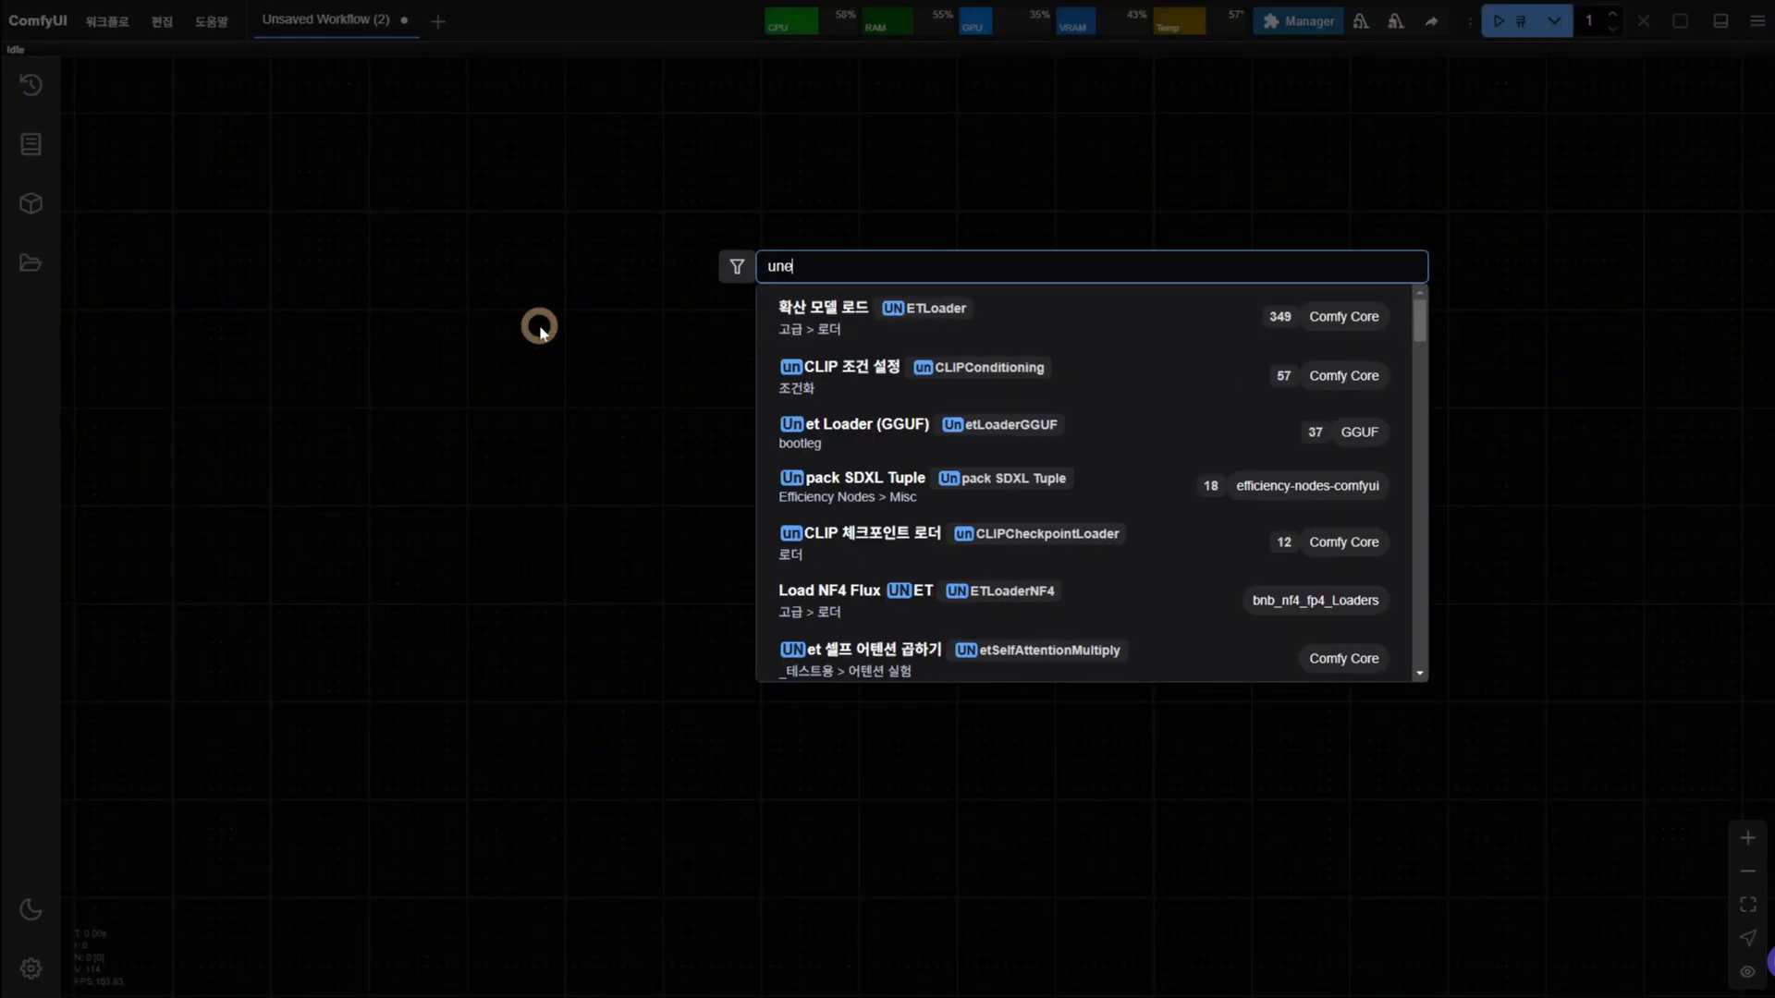
pyautogui.write('t')
pyautogui.press('Return')
pyautogui.moveTo(636, 325); pyautogui.dragTo(503, 269)
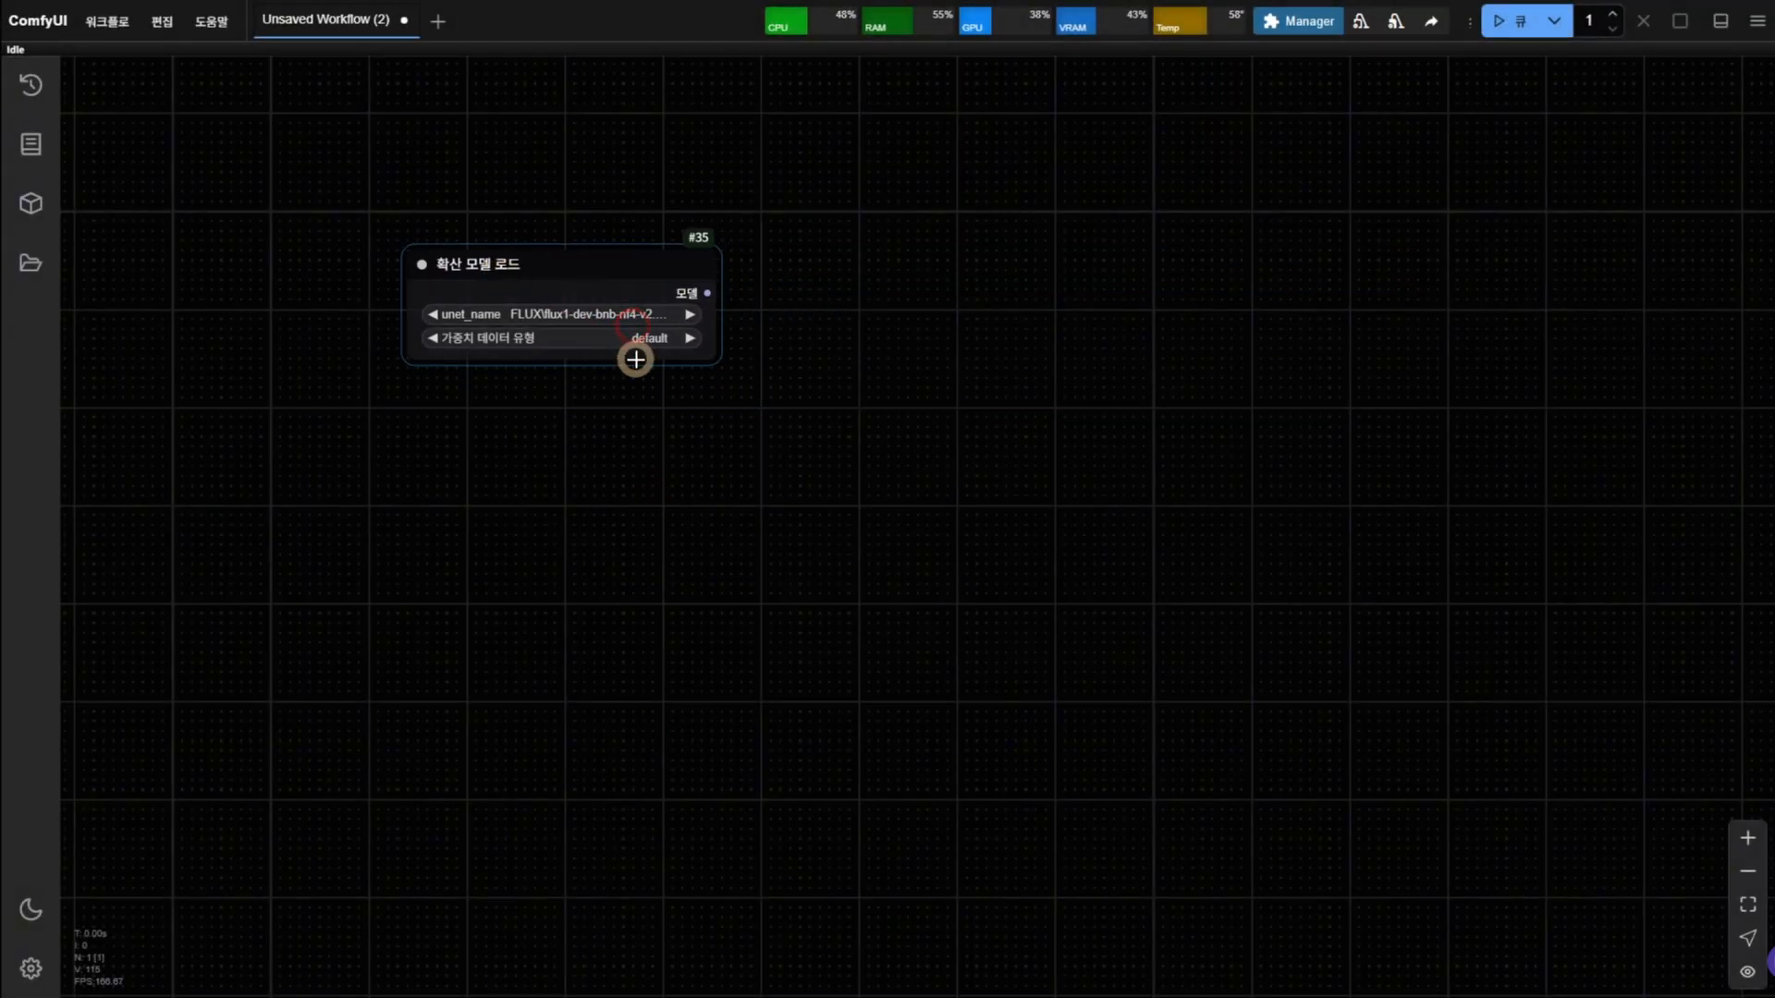
# Load the PixArt-Alpha-XL-2 model in the diffusion model loader and set its weight data type to fp8_e4m3fn
pyautogui.click(553, 314)
pyautogui.click(748, 356)
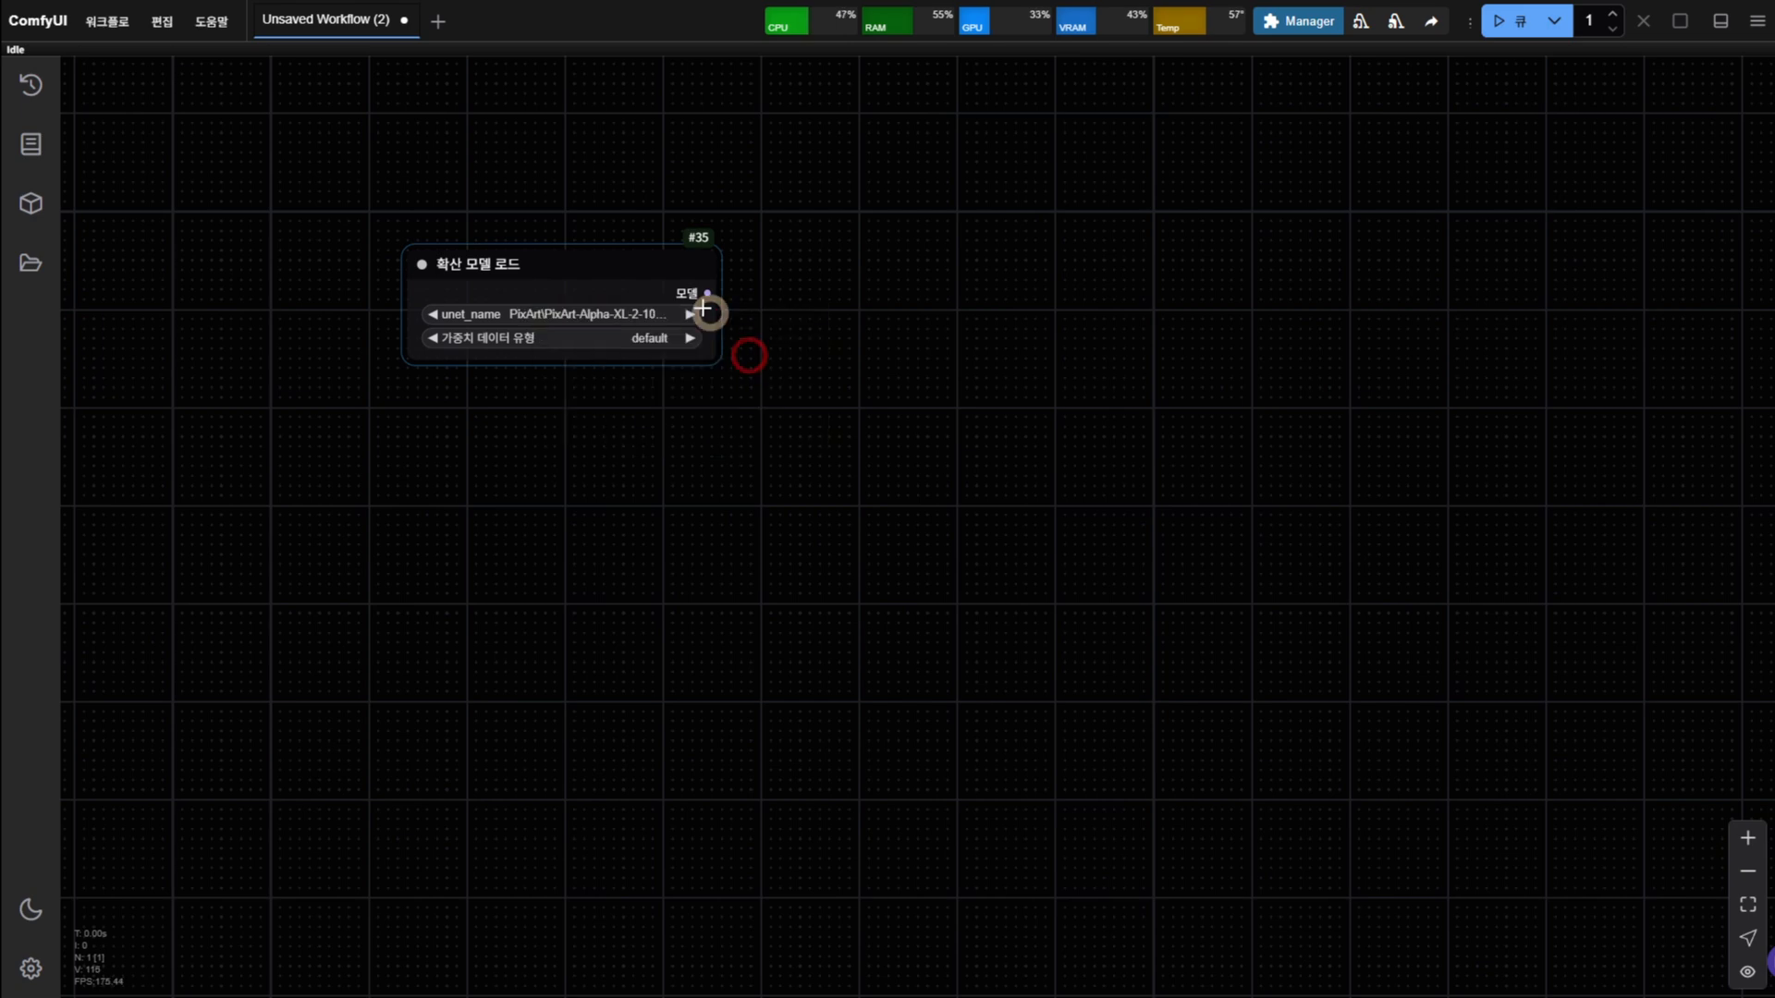
pyautogui.click(639, 336)
pyautogui.click(713, 355)
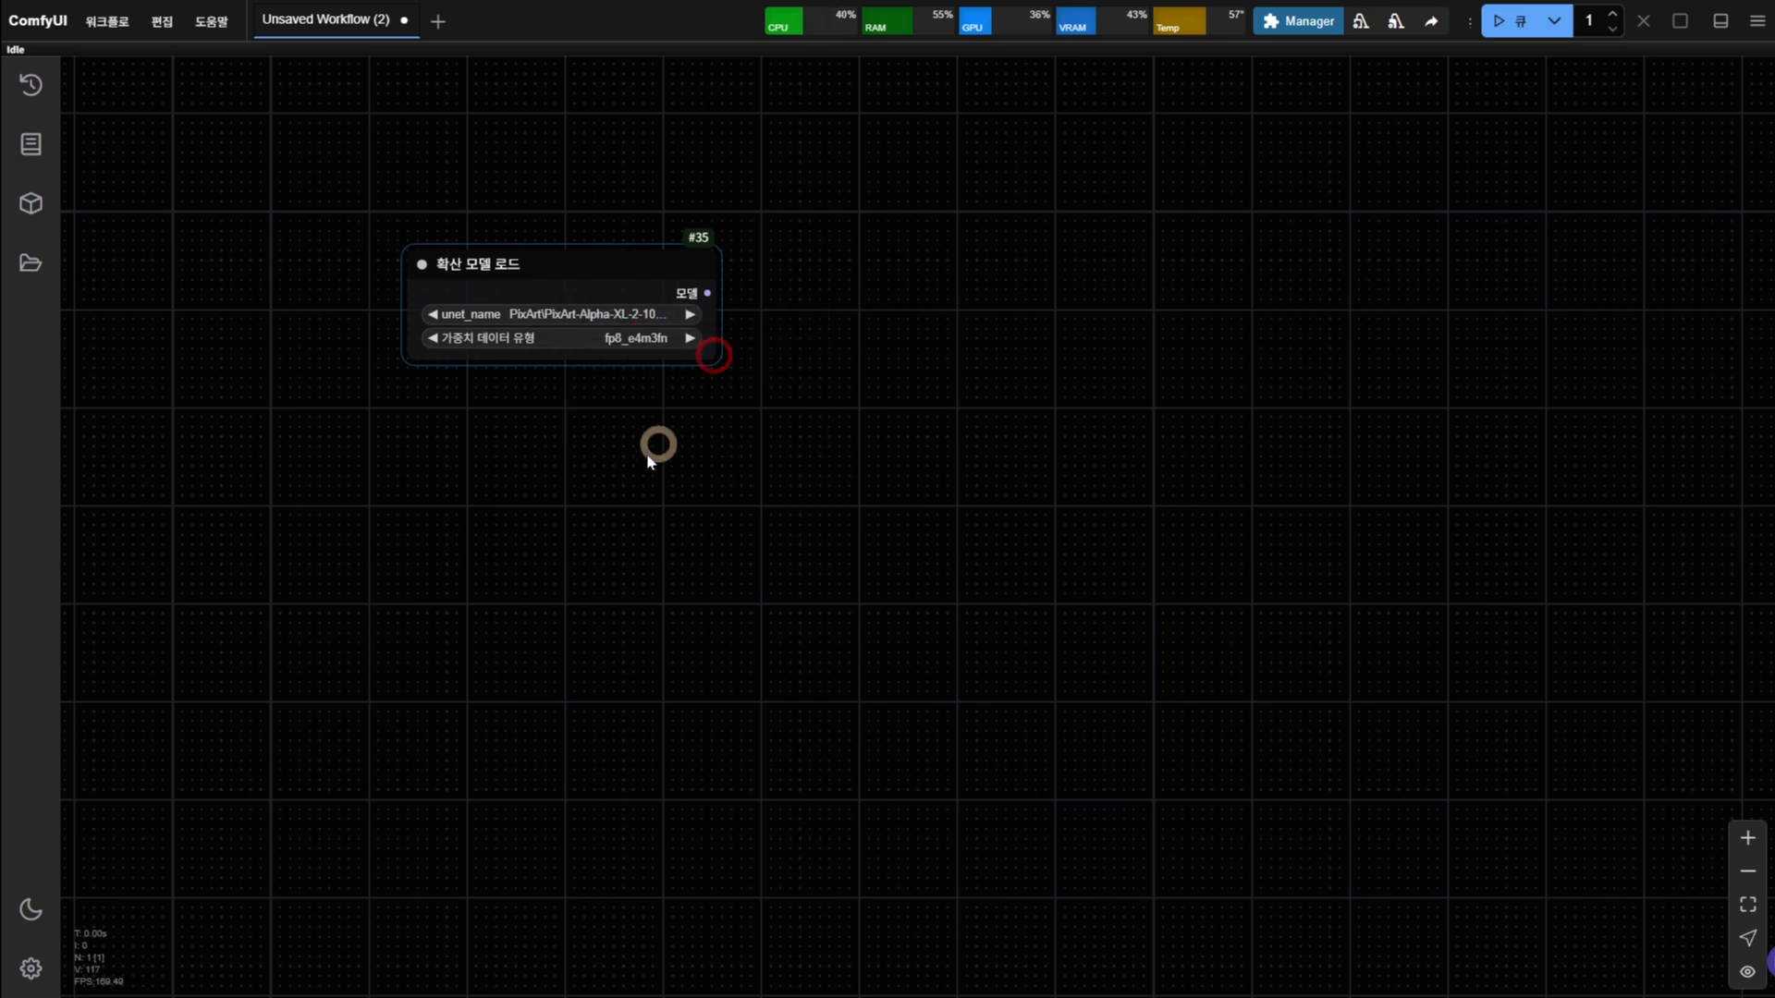
# Add a CLIPLoader node and place it directly below the diffusion model loader
pyautogui.doubleClick(599, 474)
pyautogui.write('clip loa')
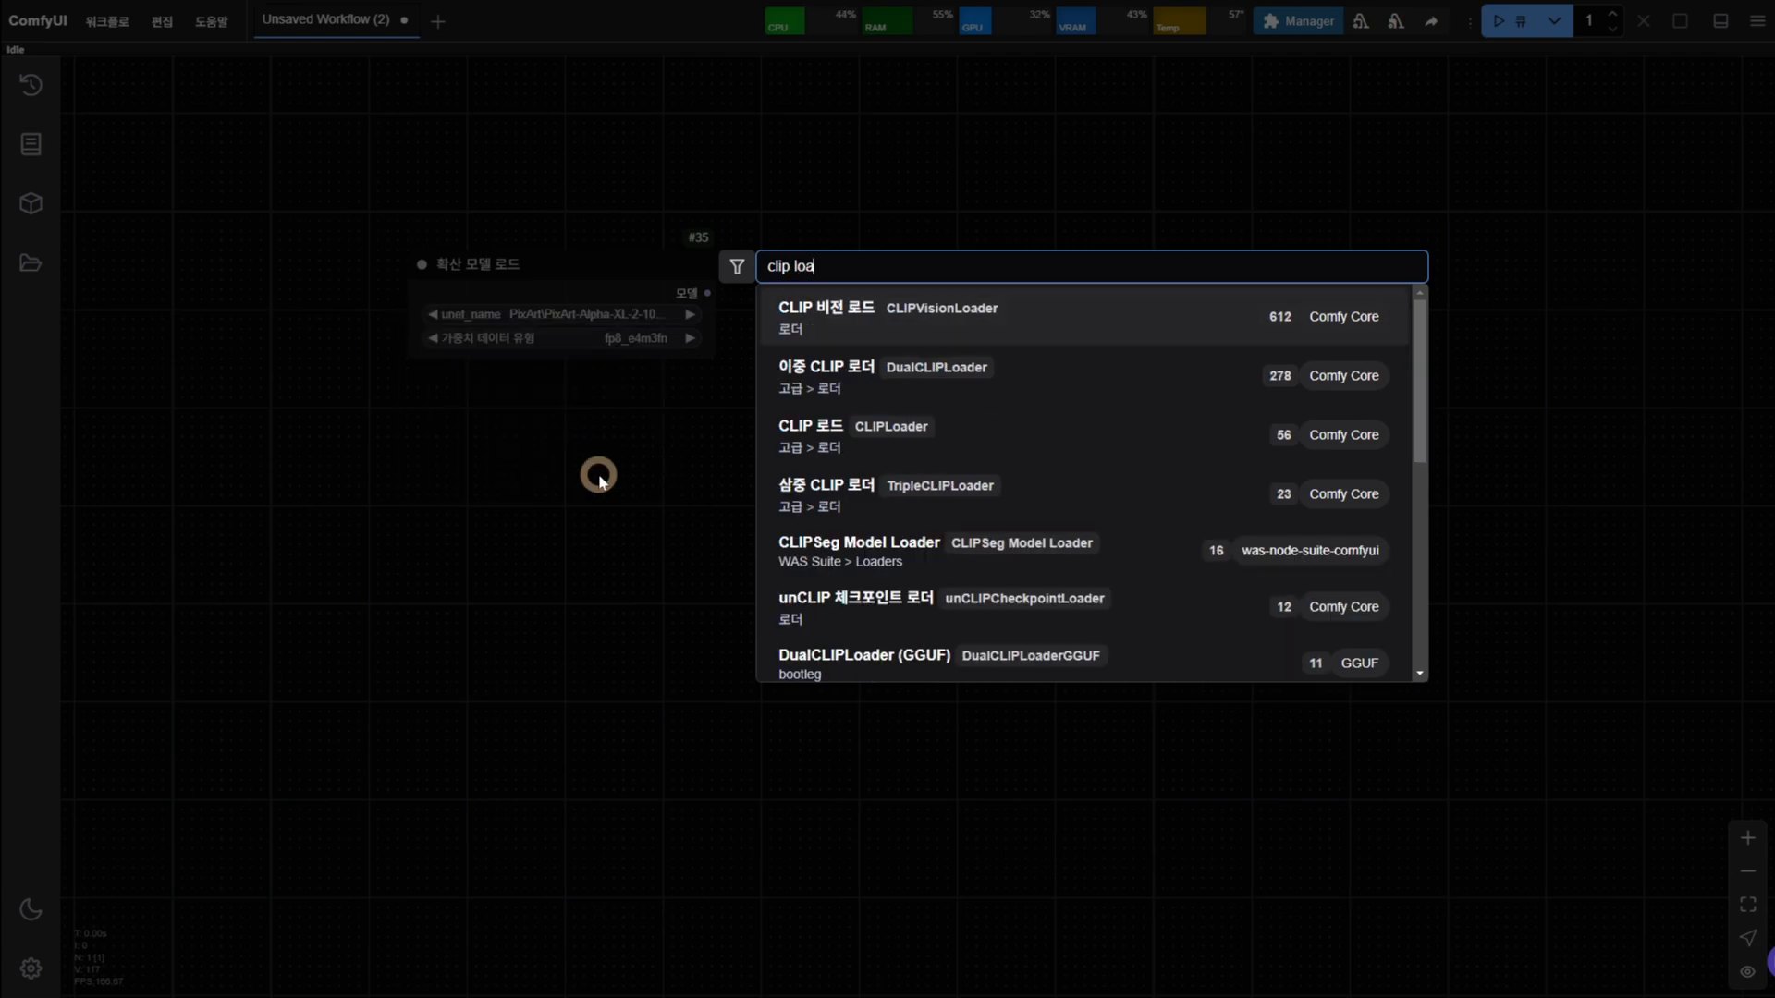
pyautogui.click(963, 427)
pyautogui.moveTo(718, 453); pyautogui.dragTo(514, 399)
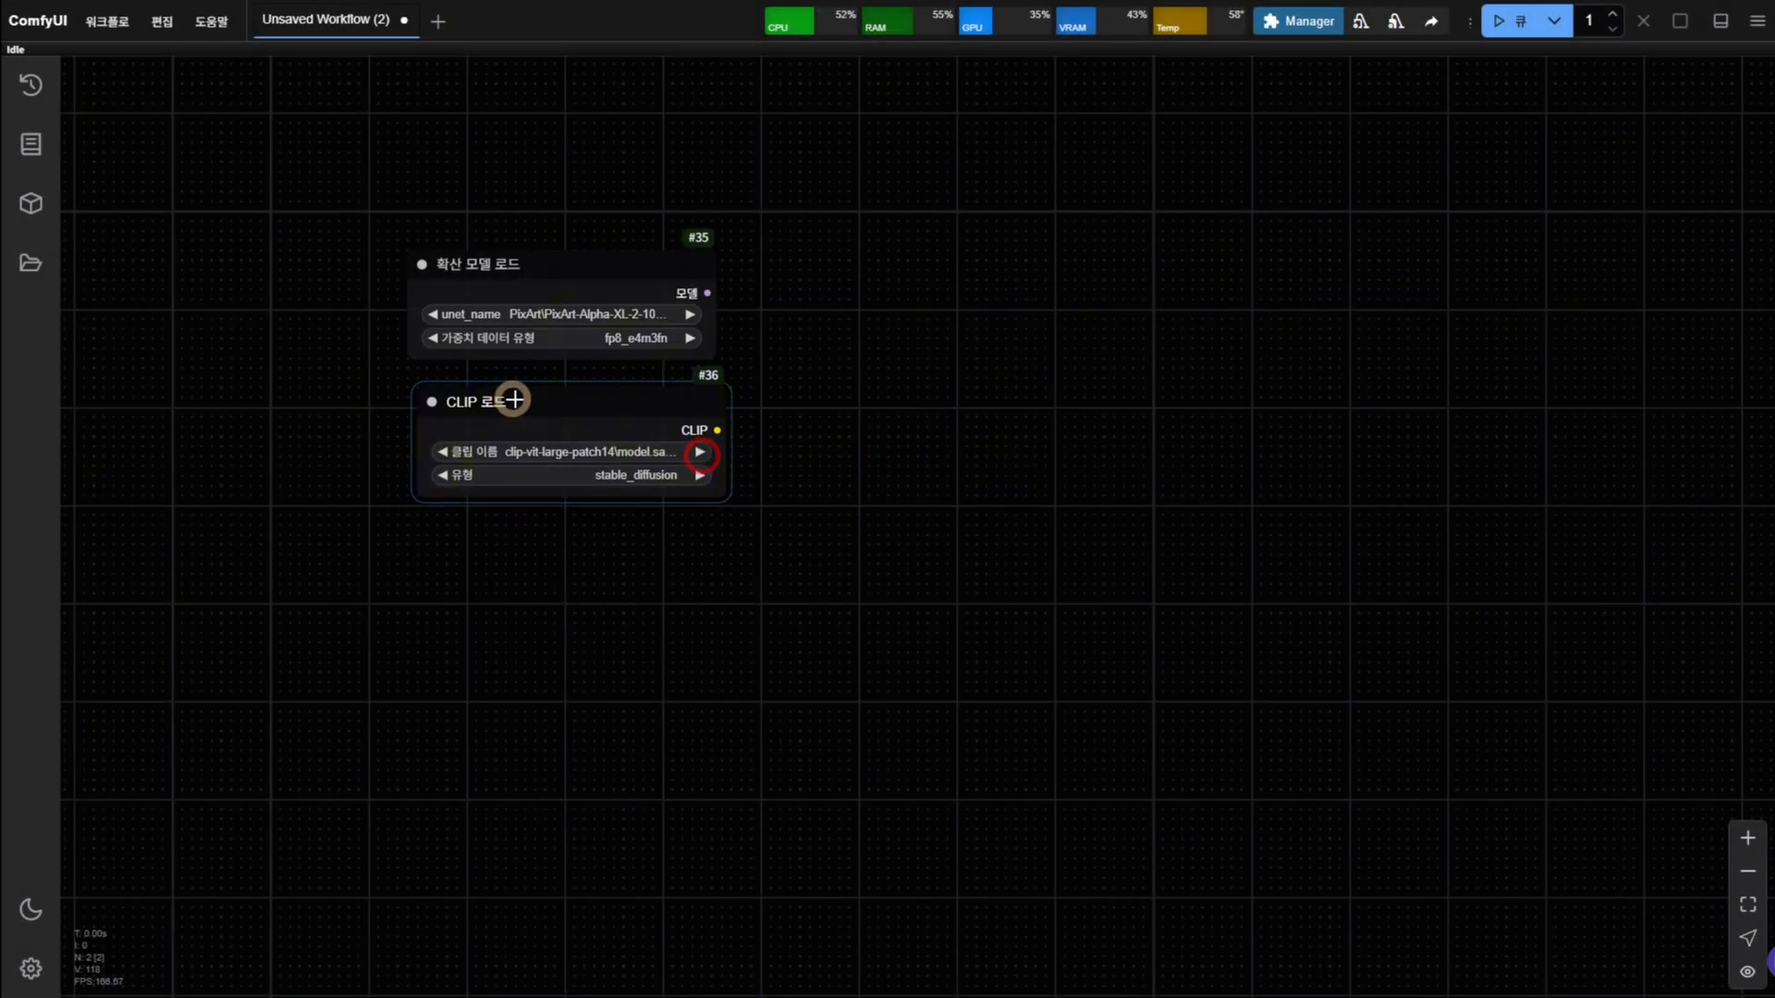
# Set the CLIP loader to the t5-v1_1-xxl-encoder-bf16 file with type pixart
pyautogui.click(582, 452)
pyautogui.click(742, 596)
pyautogui.click(635, 470)
pyautogui.click(684, 611)
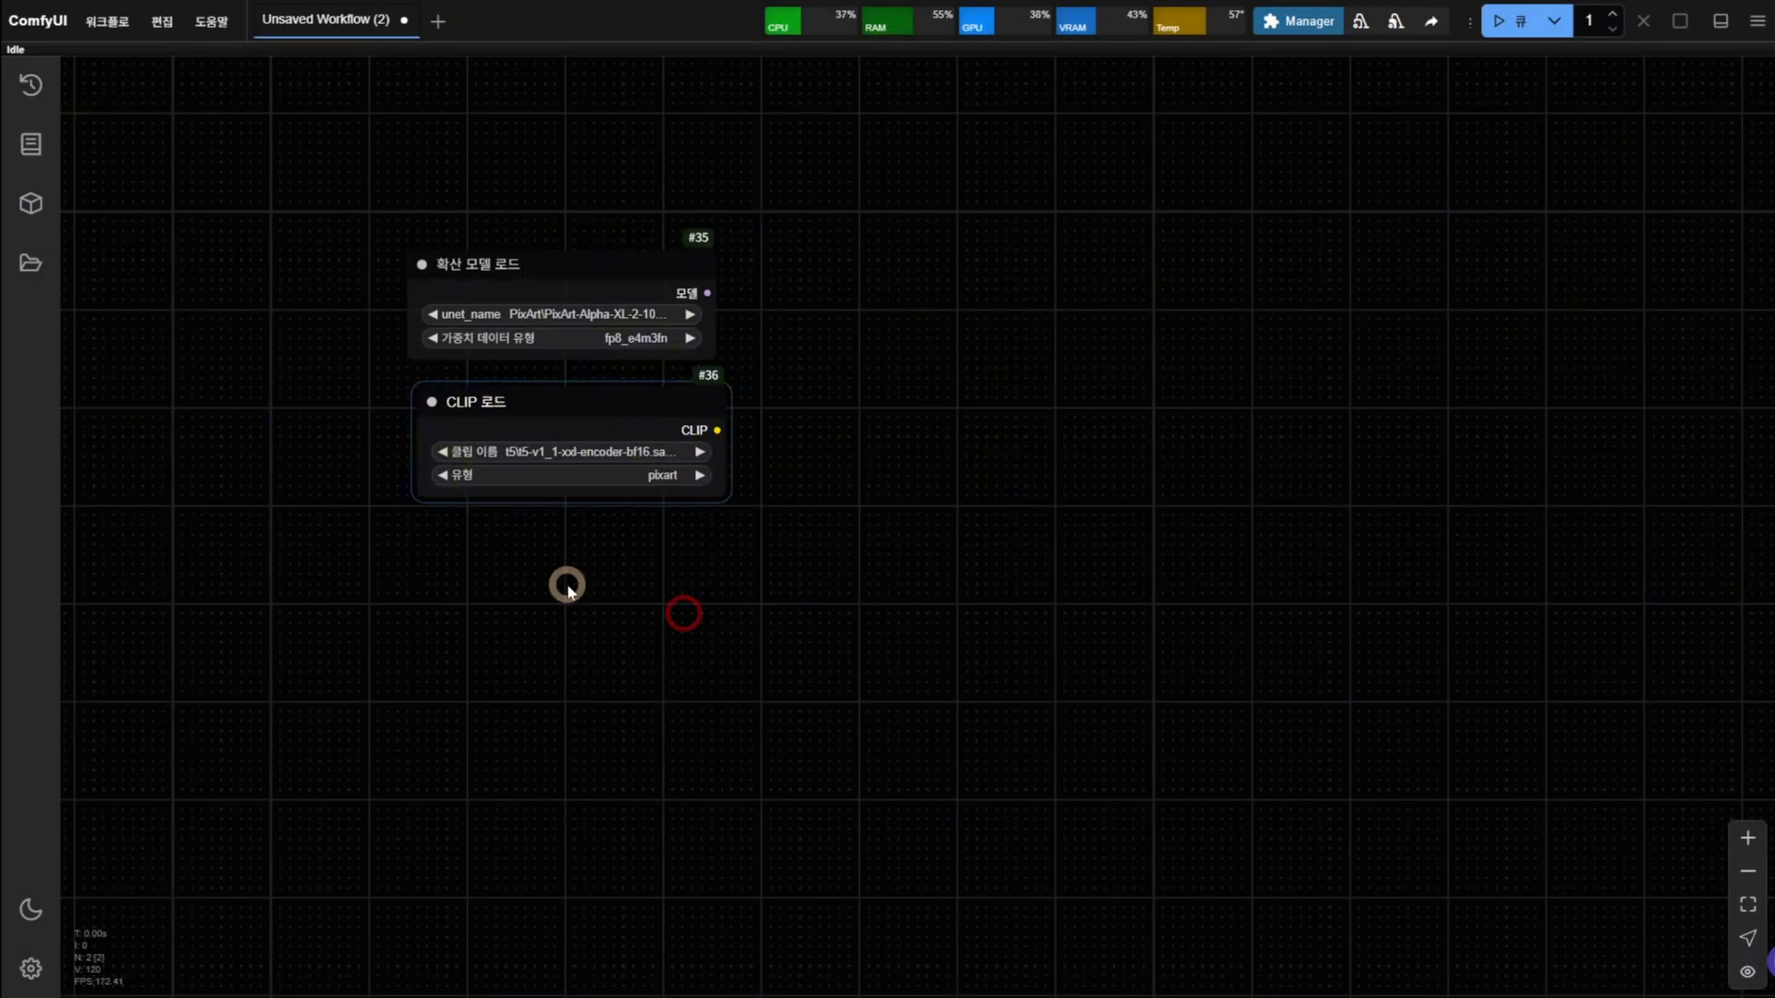
# Add a CLIP Set Last Layer node below the CLIP loader and connect the loader's CLIP output to it
pyautogui.doubleClick(621, 575)
pyautogui.write('clip set')
pyautogui.click(1070, 324)
pyautogui.moveTo(717, 559); pyautogui.dragTo(519, 559)
pyautogui.moveTo(717, 430); pyautogui.dragTo(444, 586)
# Add two CLIP Text Encode prompt nodes fed by the CLIP Set Last Layer output and stack them to its right
pyautogui.moveTo(834, 487); pyautogui.dragTo(553, 470)
pyautogui.click(672, 408)
pyautogui.moveTo(447, 570); pyautogui.dragTo(615, 609)
pyautogui.click(665, 685)
pyautogui.moveTo(727, 327); pyautogui.dragTo(626, 264)
pyautogui.moveTo(721, 599); pyautogui.dragTo(624, 535)
# Add a KSampler node and connect the two prompts to its positive and negative inputs and the diffusion model to its model input
pyautogui.moveTo(1154, 452); pyautogui.dragTo(1119, 454)
pyautogui.doubleClick(1083, 303)
pyautogui.write('ksam')
pyautogui.click(1084, 308)
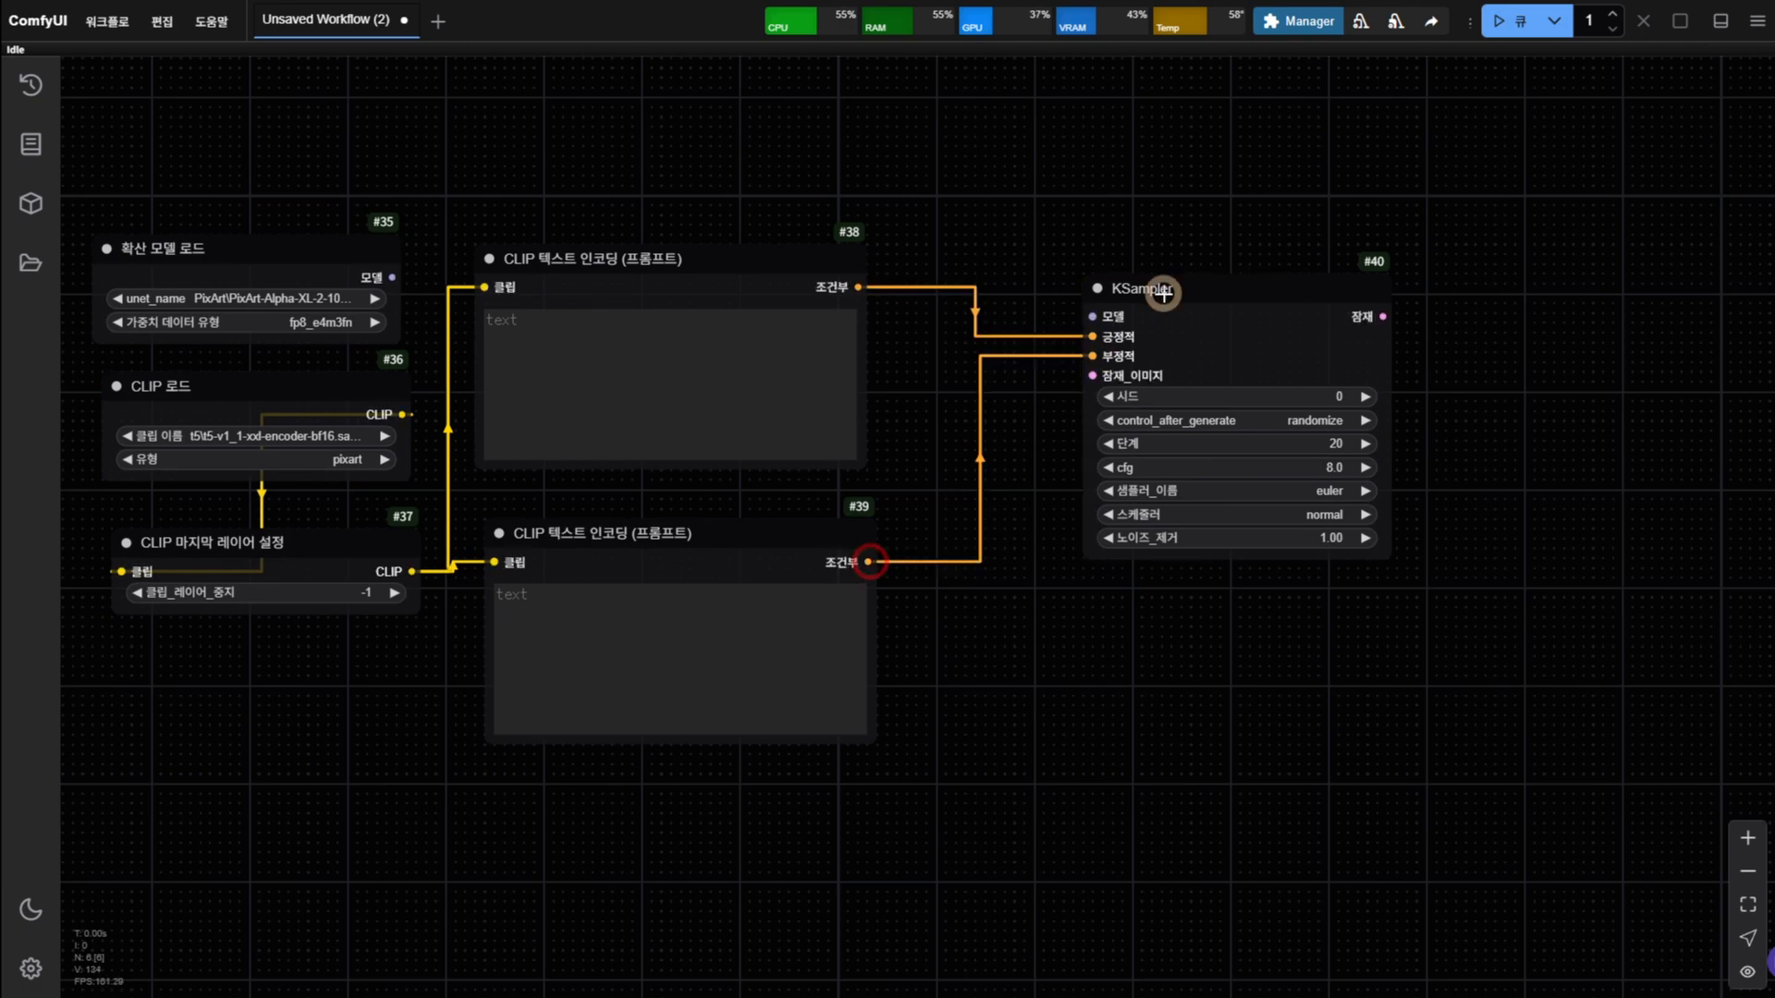
pyautogui.moveTo(1163, 293); pyautogui.dragTo(1093, 253)
pyautogui.moveTo(393, 277); pyautogui.dragTo(1024, 280)
# Add an Empty Latent Image node below the KSampler, connected to its latent image input
pyautogui.moveTo(1023, 335); pyautogui.dragTo(1085, 579)
pyautogui.click(1014, 860)
pyautogui.scroll(-2, 1125, 788)
# Connect the KSampler's latent output to a VAE Decode node supplied by a VAE loader and choose the loader's VAE file
pyautogui.moveTo(1125, 790); pyautogui.dragTo(1008, 664)
pyautogui.moveTo(1114, 225); pyautogui.dragTo(1177, 233)
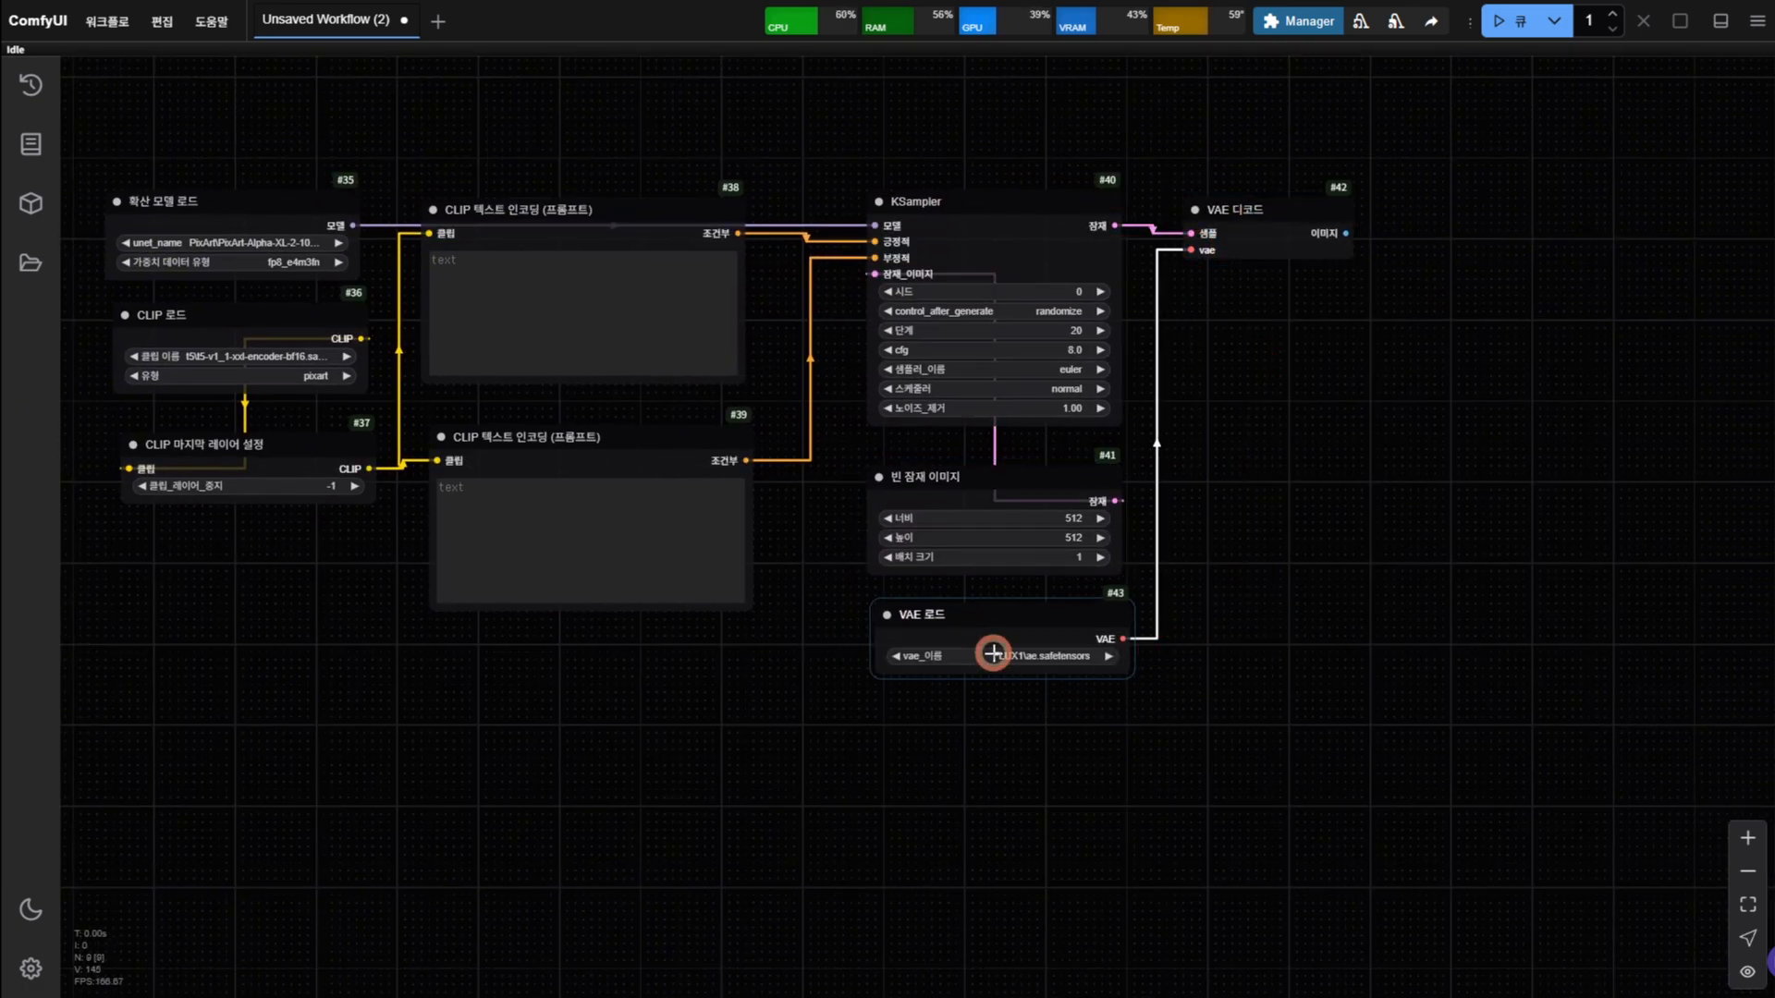
pyautogui.click(993, 654)
pyautogui.click(1063, 923)
pyautogui.moveTo(1494, 421); pyautogui.dragTo(1372, 425)
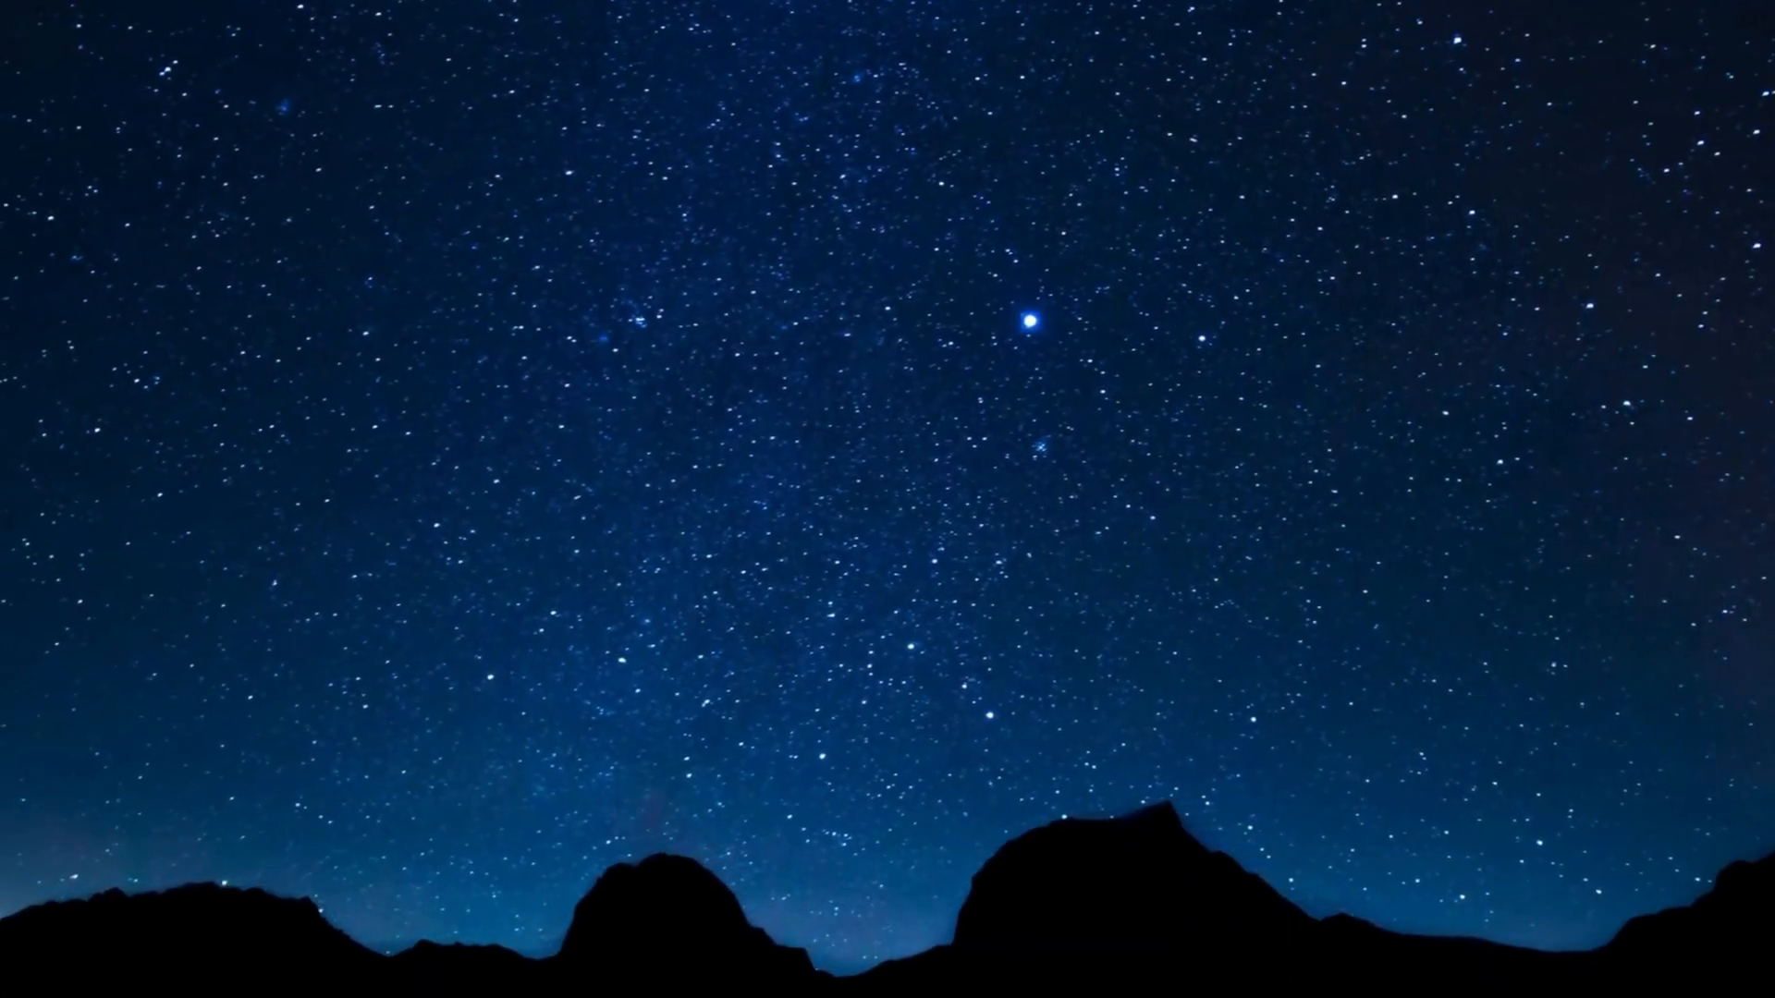